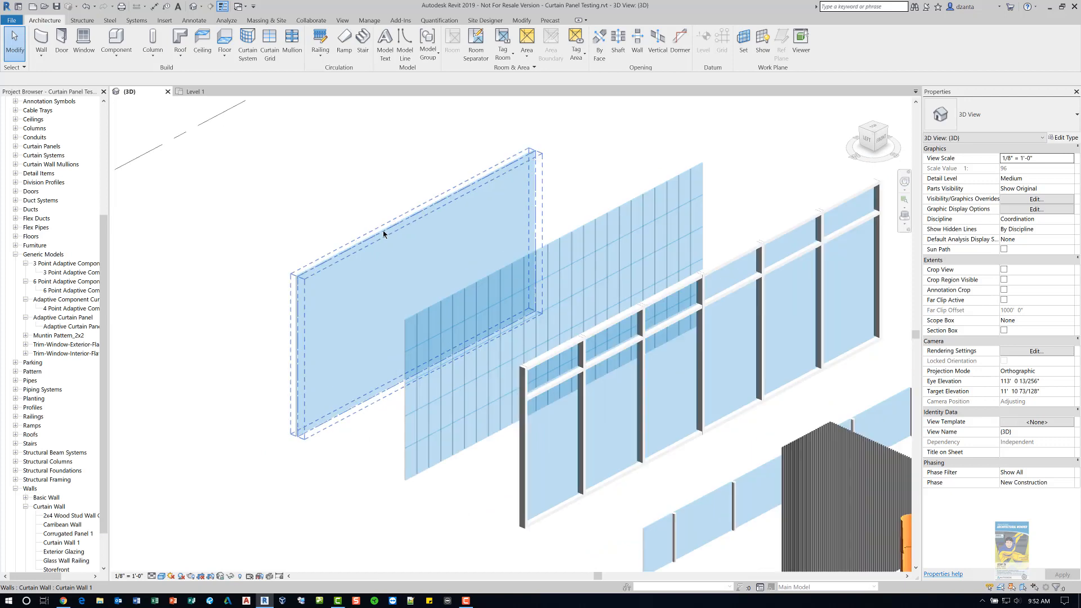
click(41, 54)
click(50, 73)
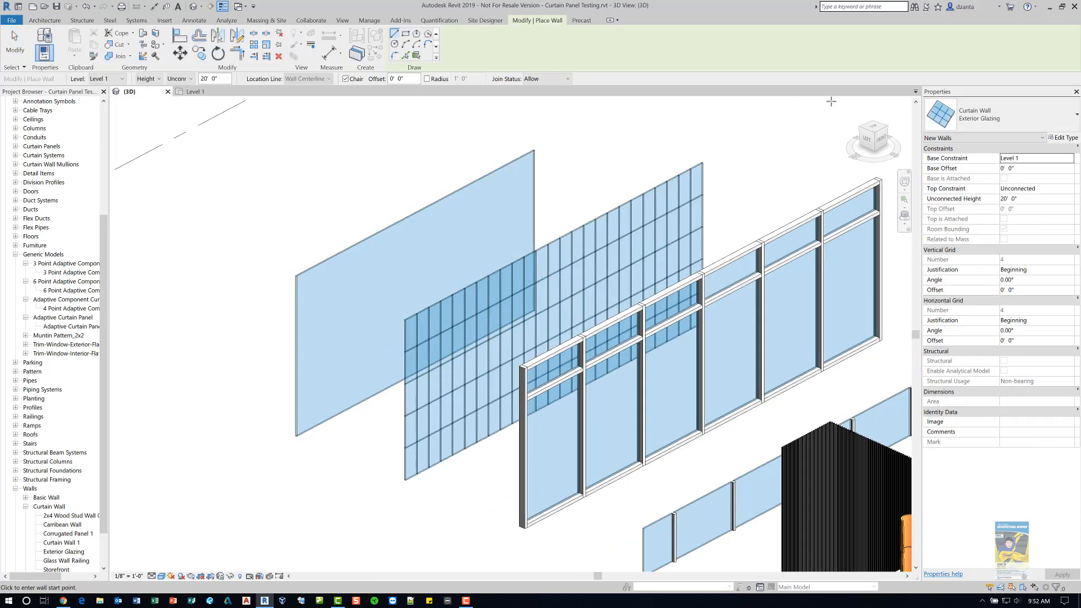
click(944, 123)
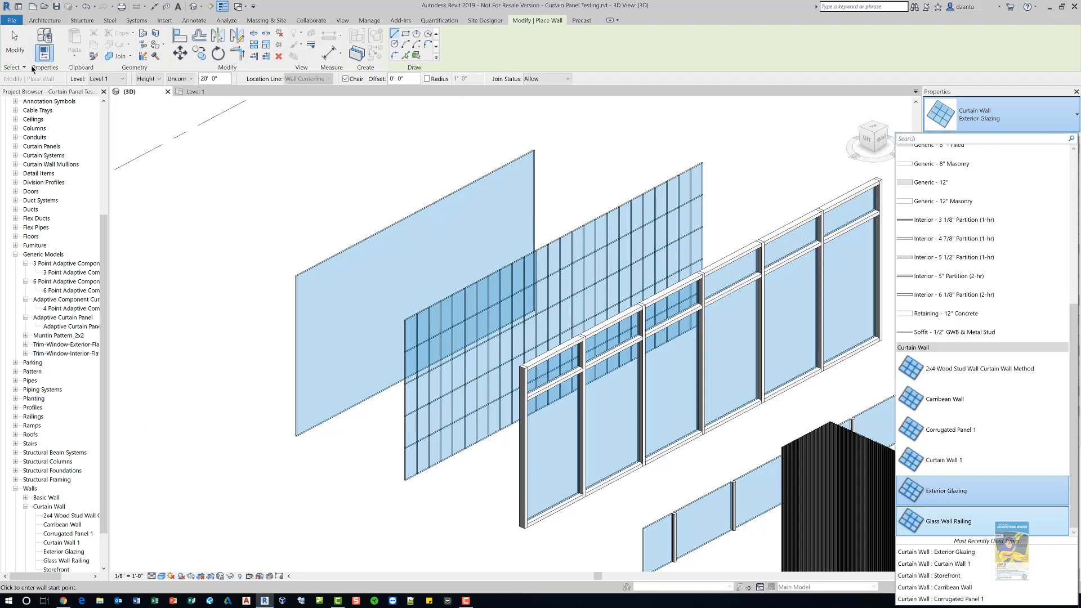
click(252, 207)
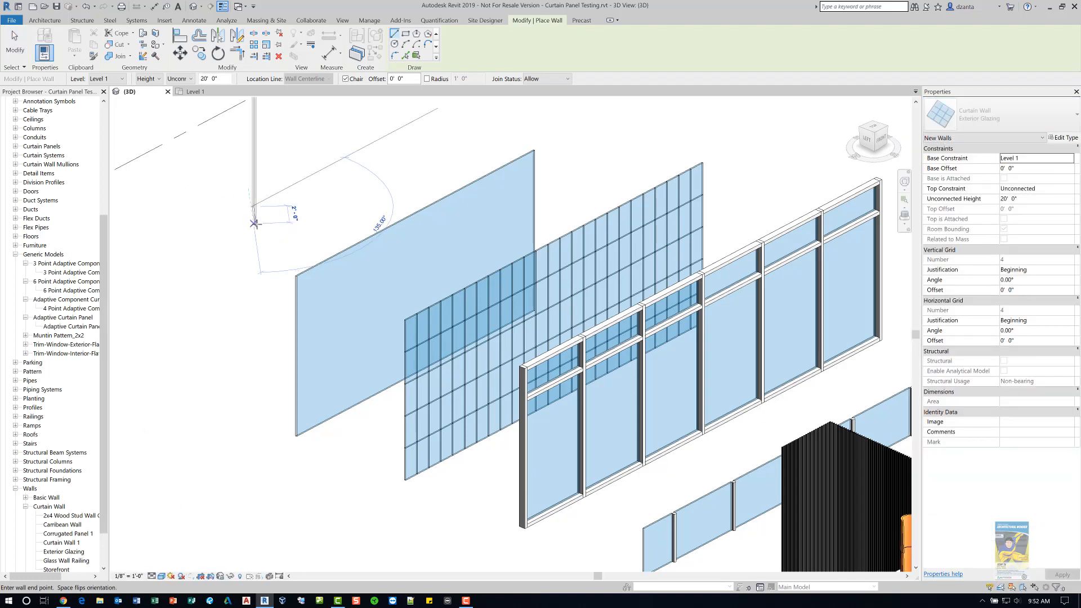
key(Escape)
key(Escape)
- Inspect the type properties of the plain Curtain Wall 1 wall, scrolling through its parameters
click(306, 276)
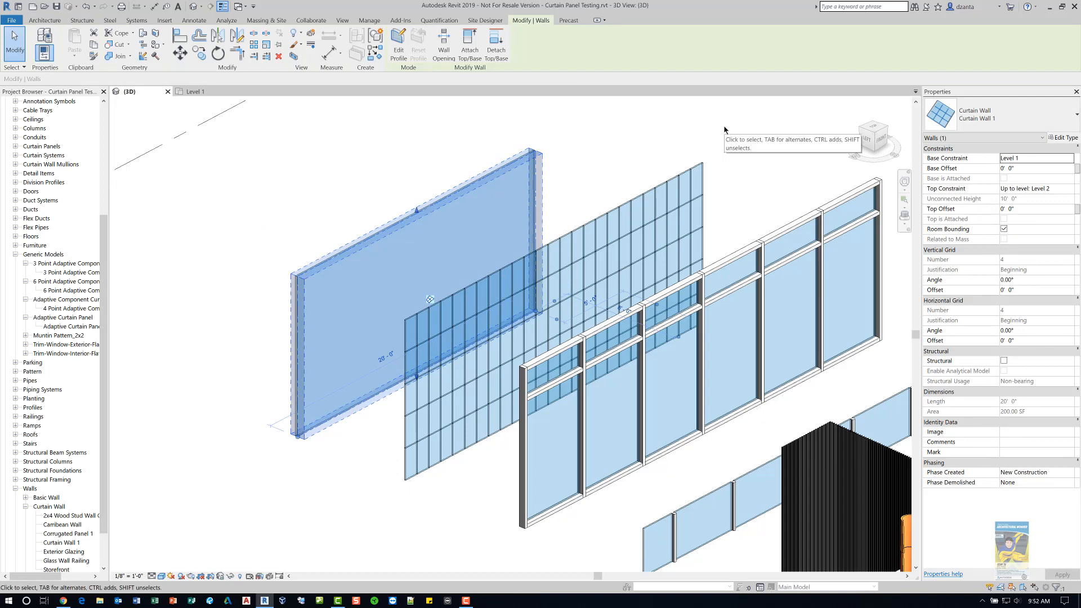
click(1070, 139)
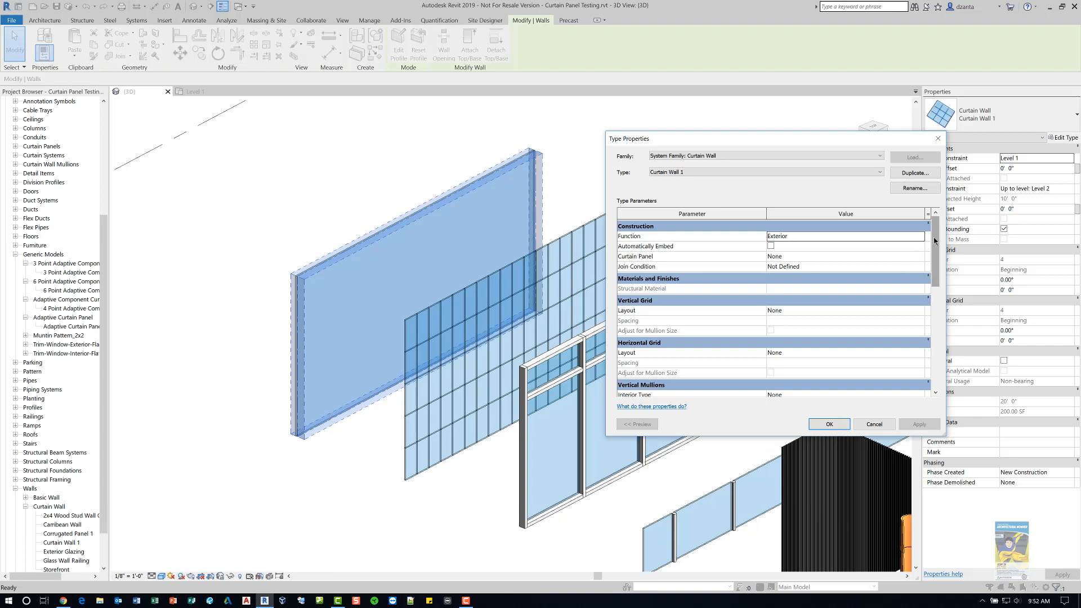
drag(935, 249, 938, 357)
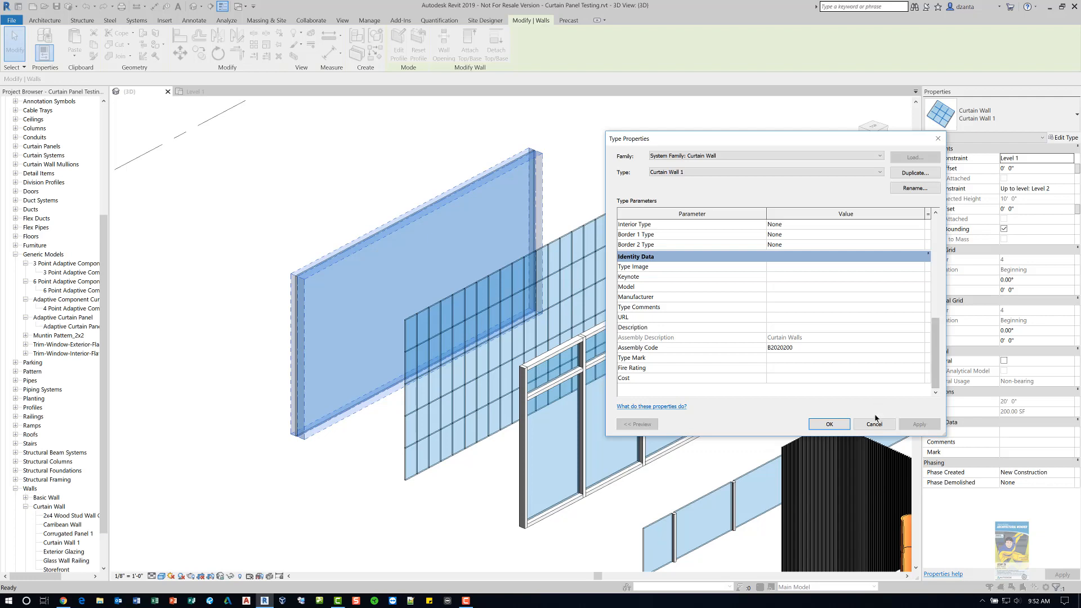
click(829, 424)
click(605, 198)
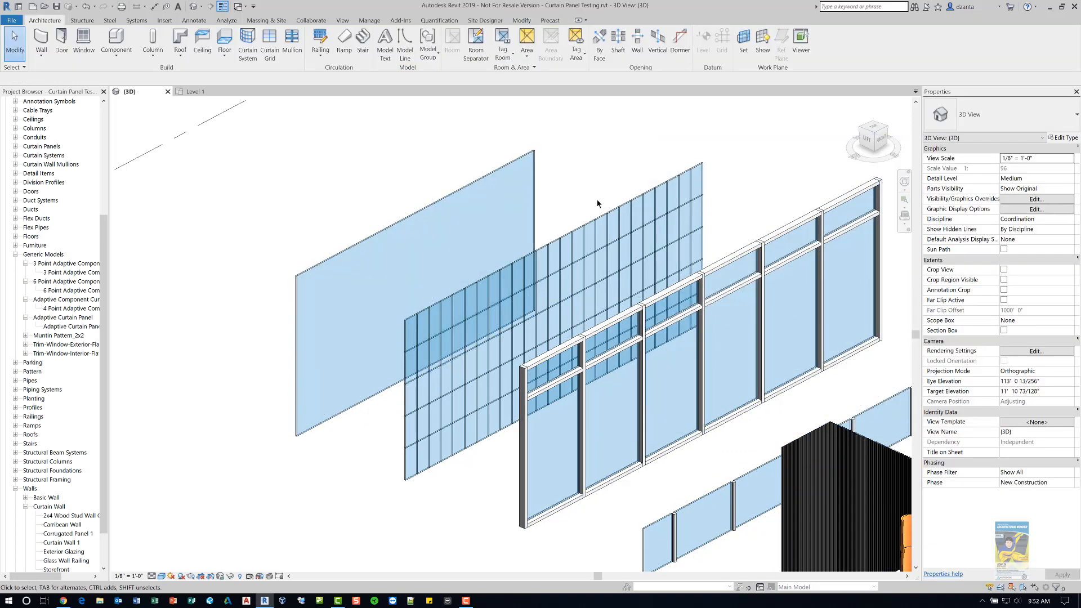
- Set the Exterior Glazing type's vertical grid spacing to 4' and horizontal grid spacing to 6', and apply
click(598, 213)
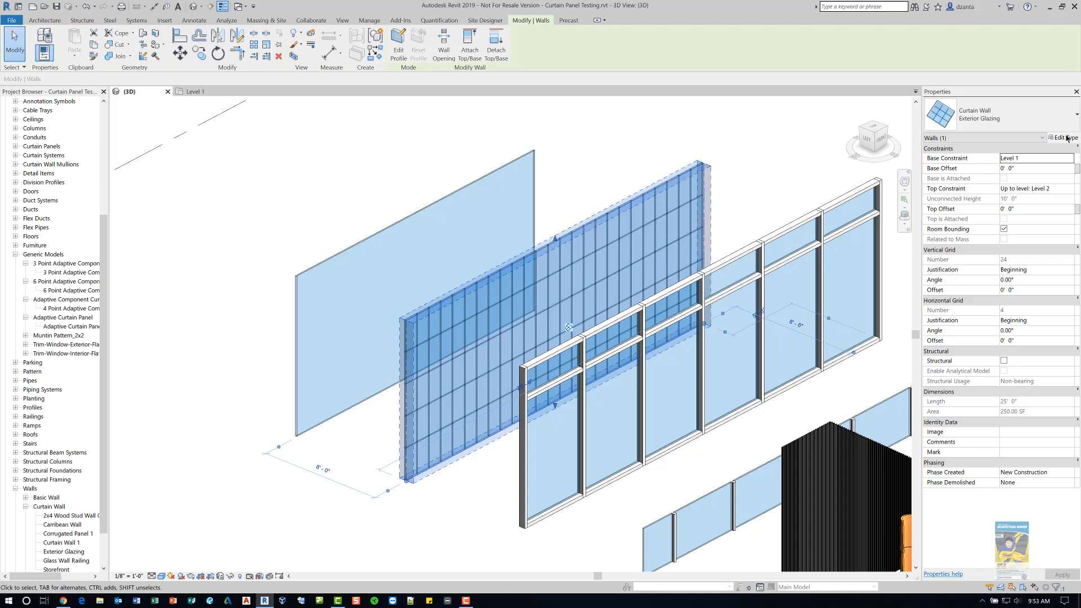
click(1066, 138)
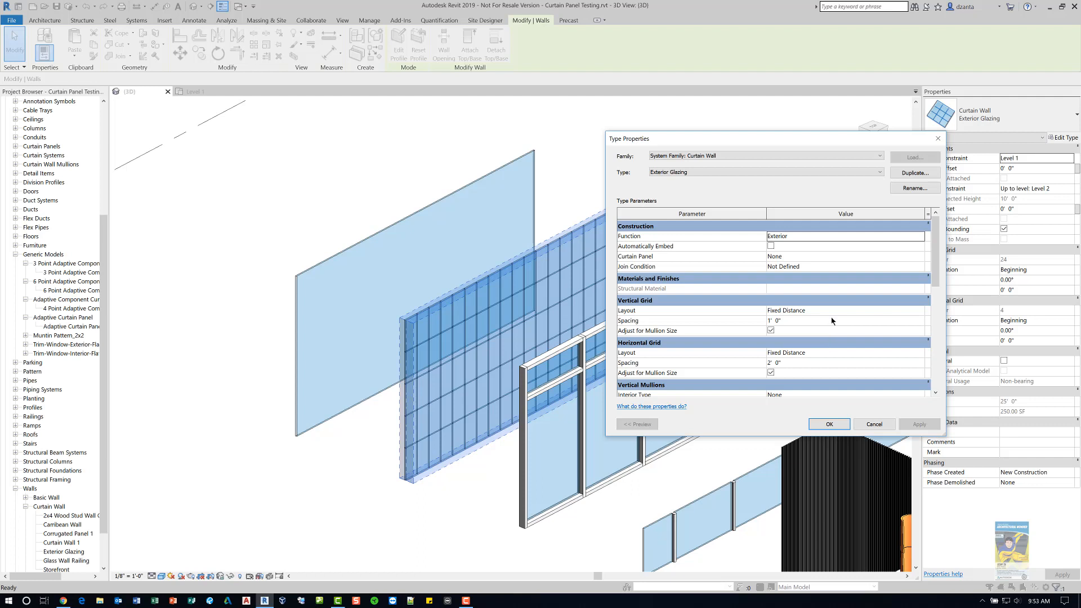
click(922, 311)
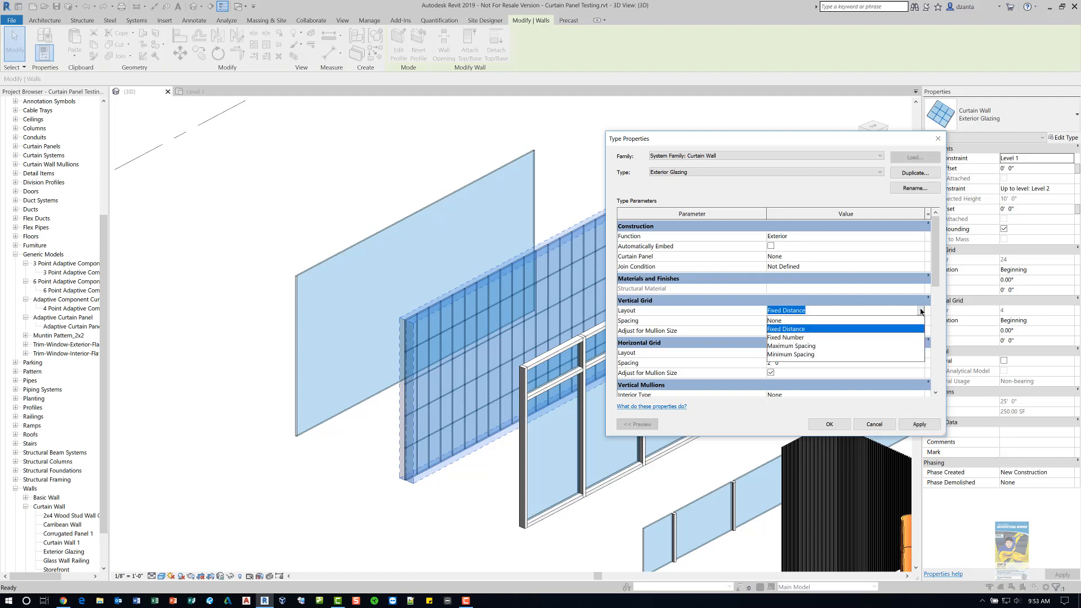
click(922, 311)
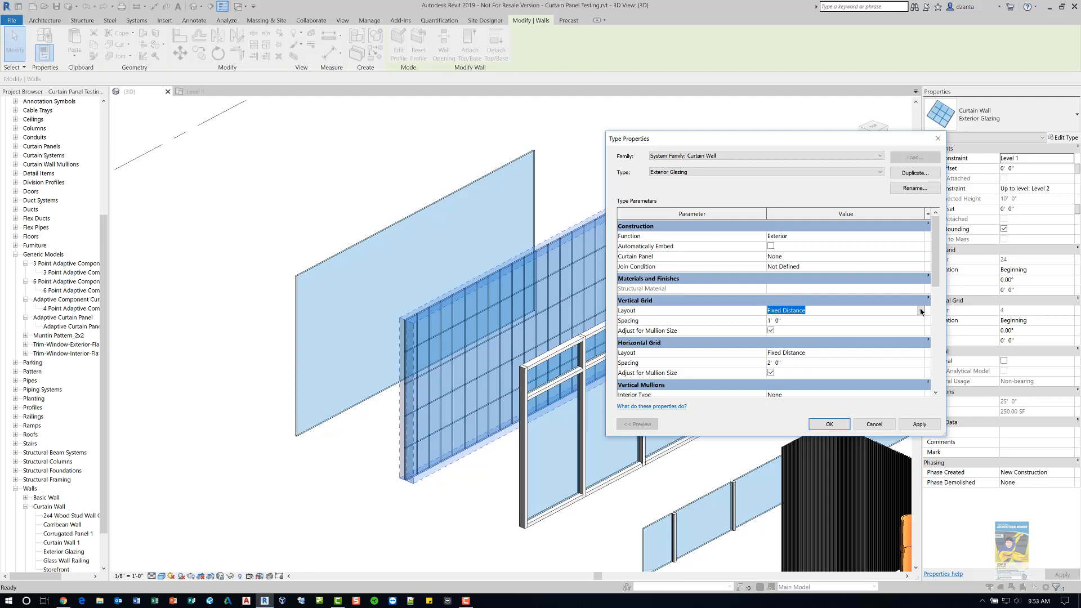
click(826, 321)
text(4)
click(799, 363)
text(6)
click(906, 428)
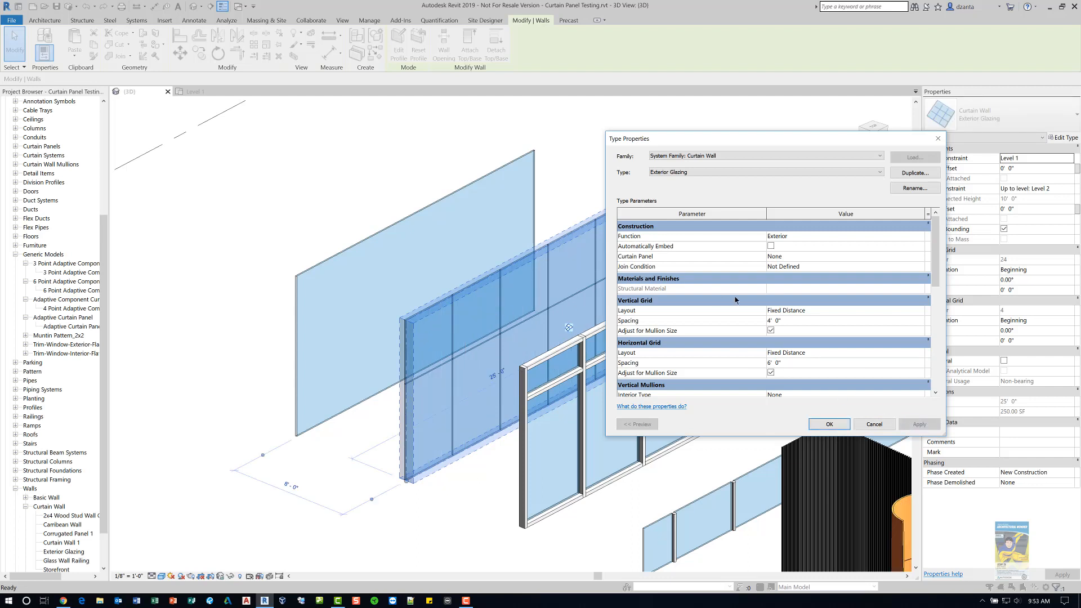
click(919, 313)
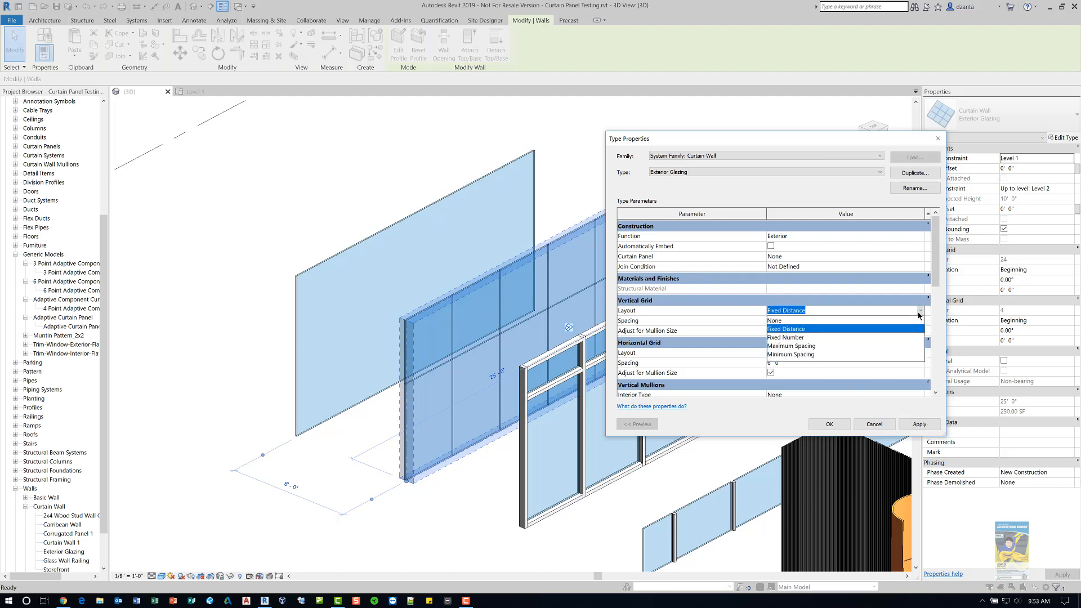
click(919, 313)
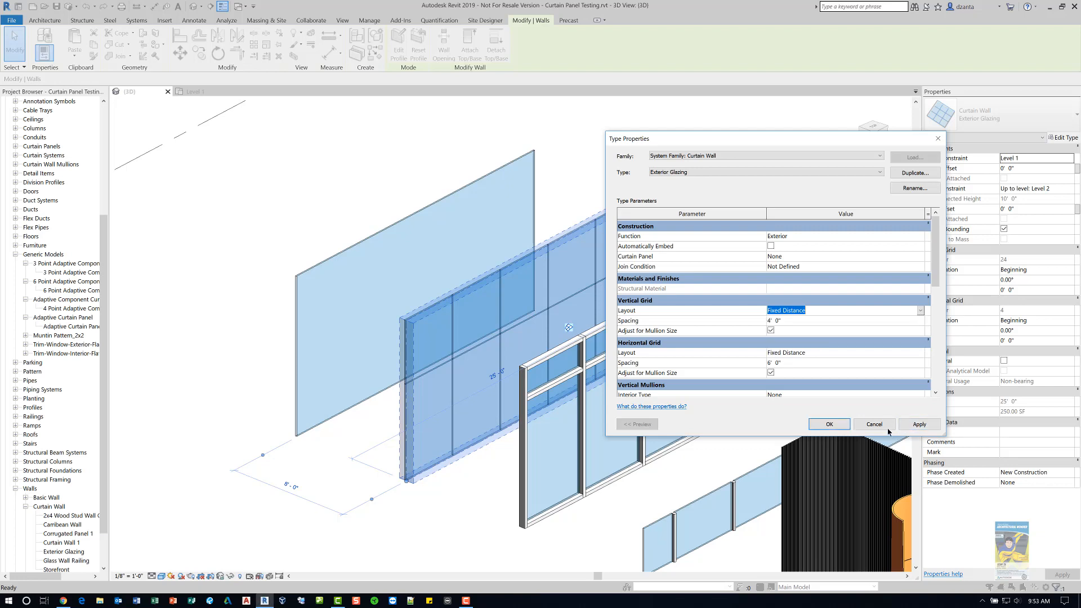
click(873, 424)
- Inspect the Storefront curtain wall's type properties, including its grid layout and mullion types
click(660, 464)
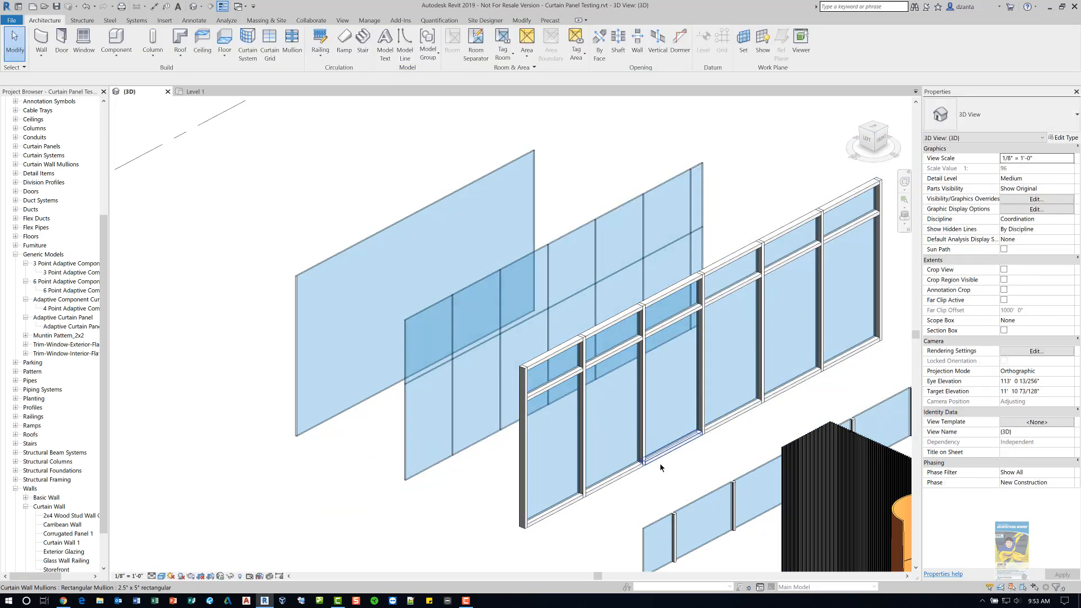
click(631, 472)
scroll(631, 472, down, 3)
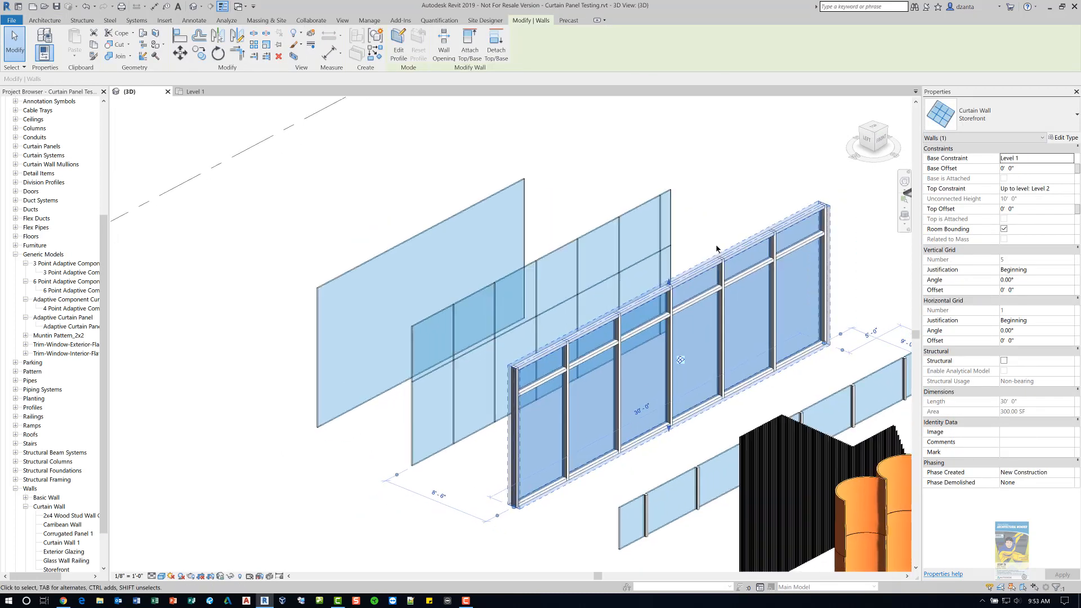
click(1066, 138)
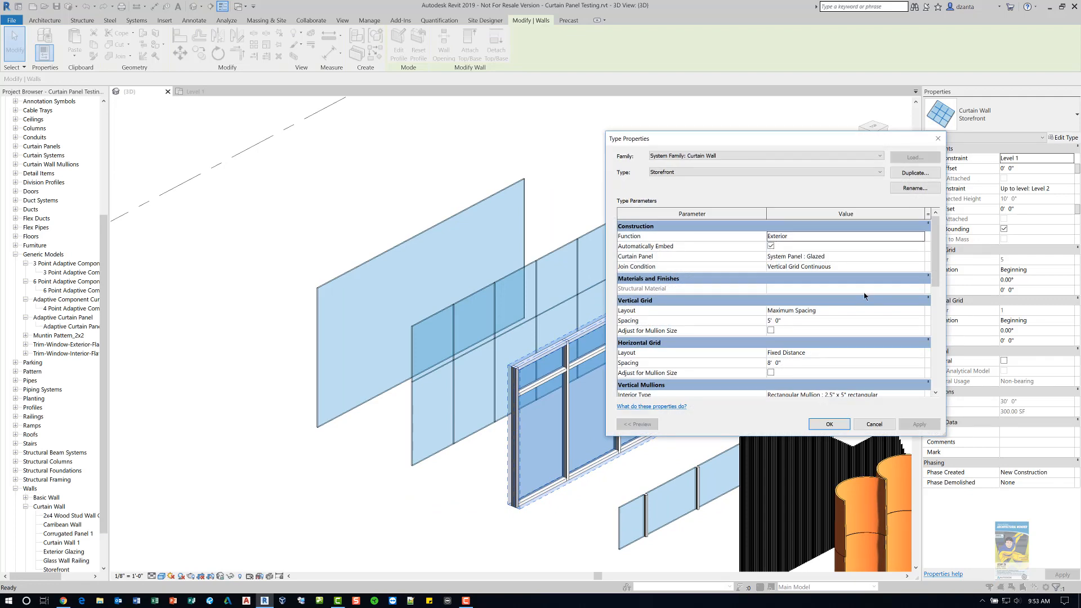
drag(812, 148, 343, 122)
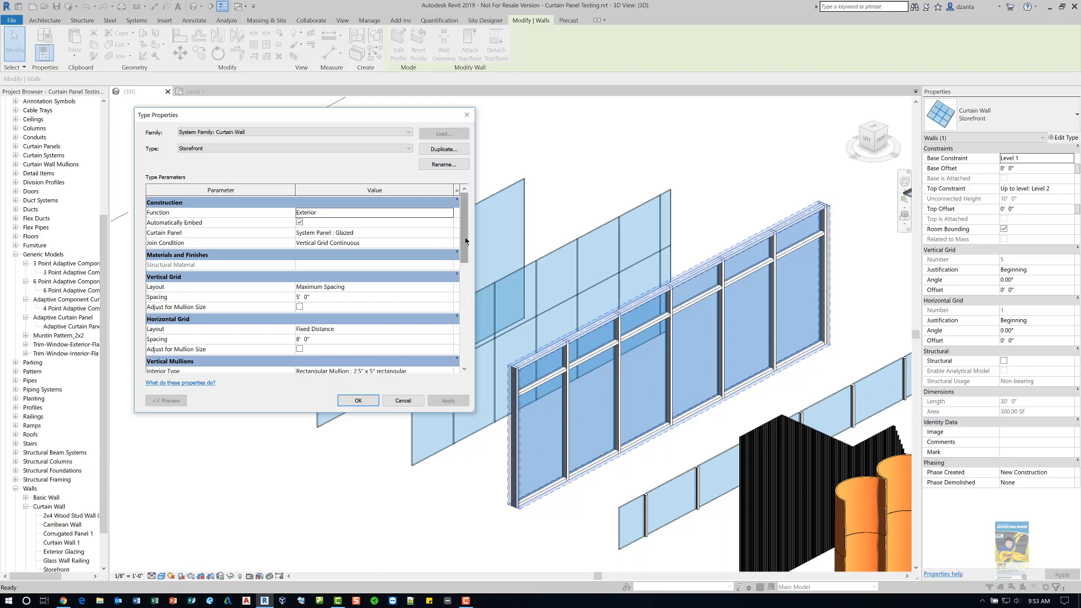
drag(464, 242, 461, 296)
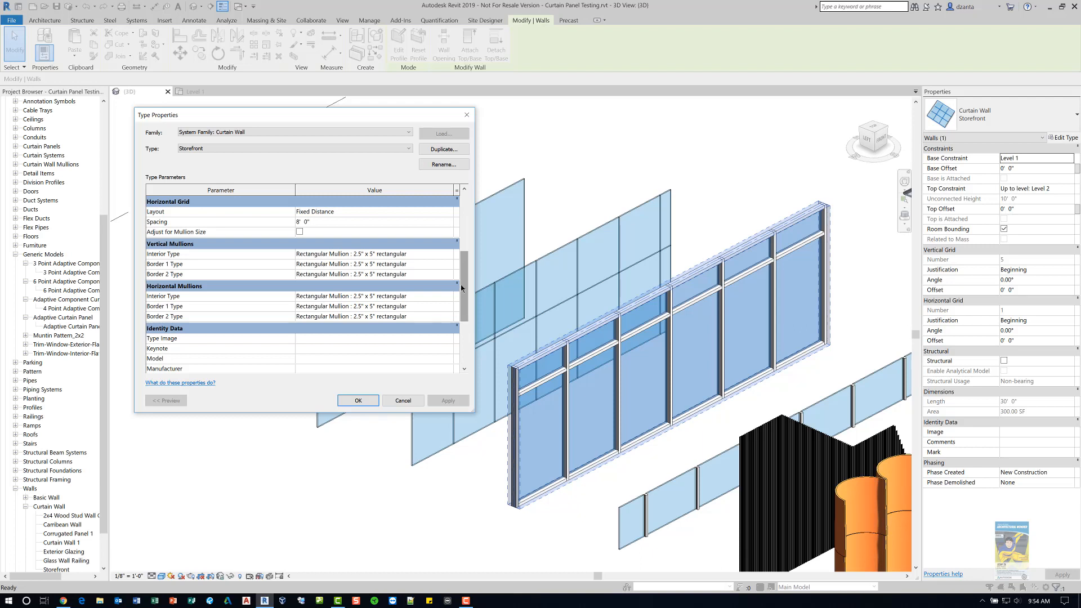
click(402, 401)
click(373, 457)
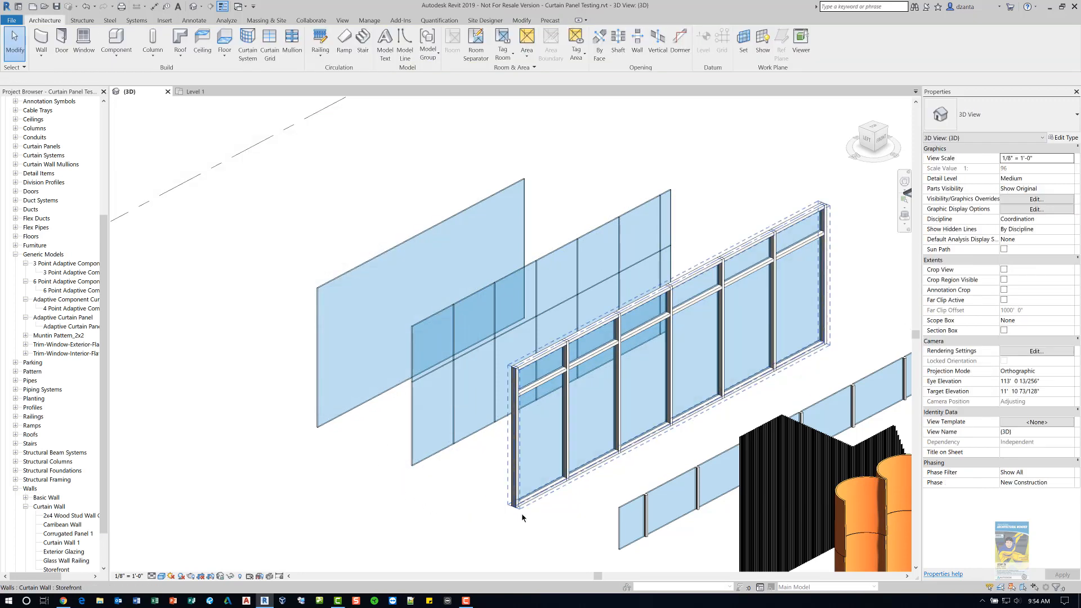
- Select the first vertical grid line of the Storefront wall and unpin it
scroll(484, 475, down, 2)
scroll(482, 471, up, 2)
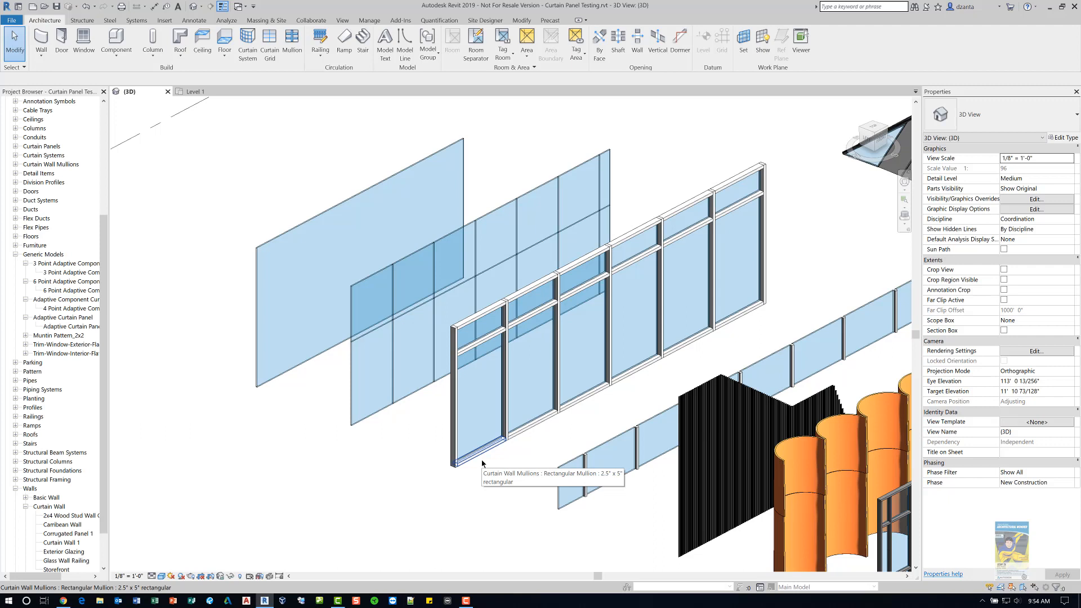
key(Tab)
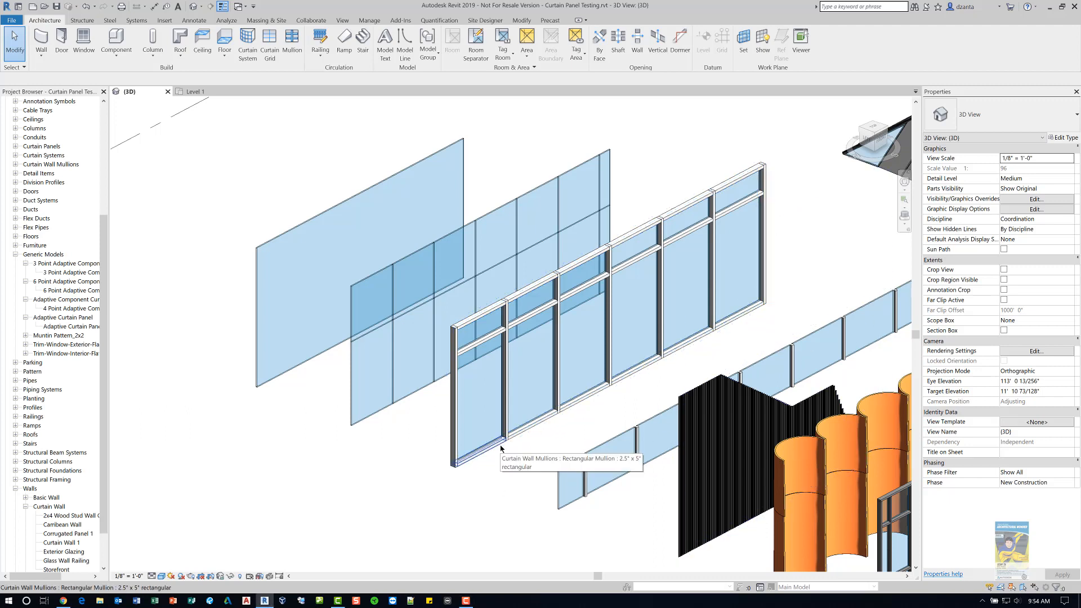
key(Tab)
key(Tab)
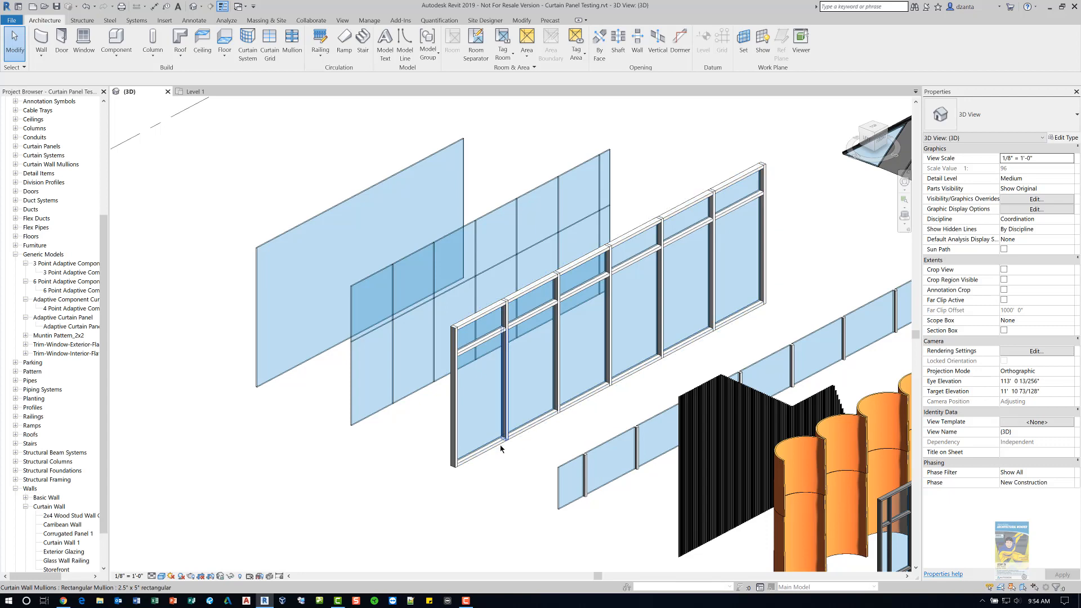
key(Tab)
key(Tab)
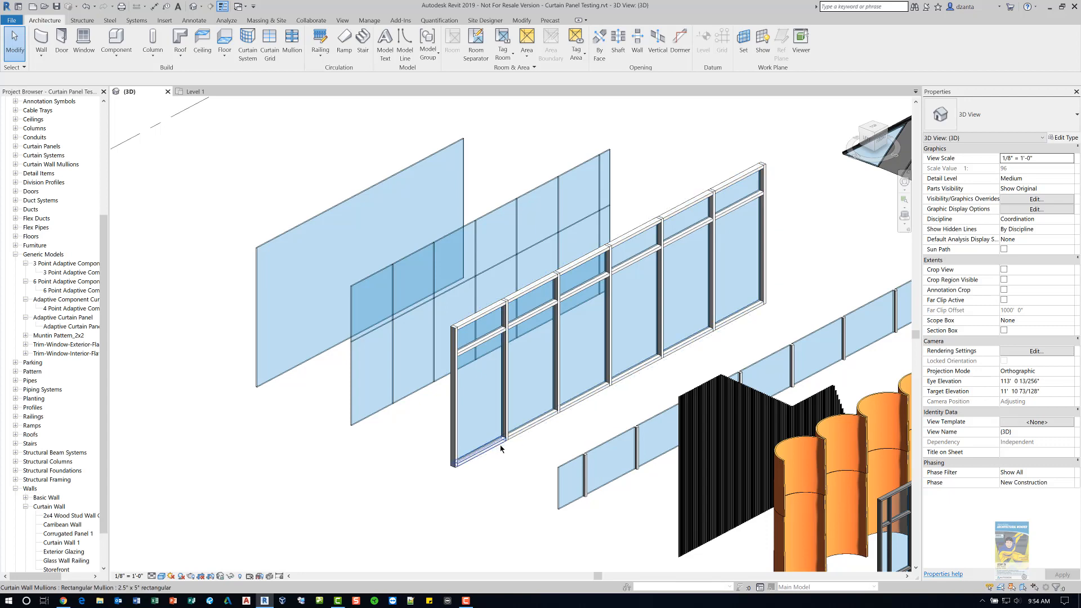
scroll(501, 448, up, 5)
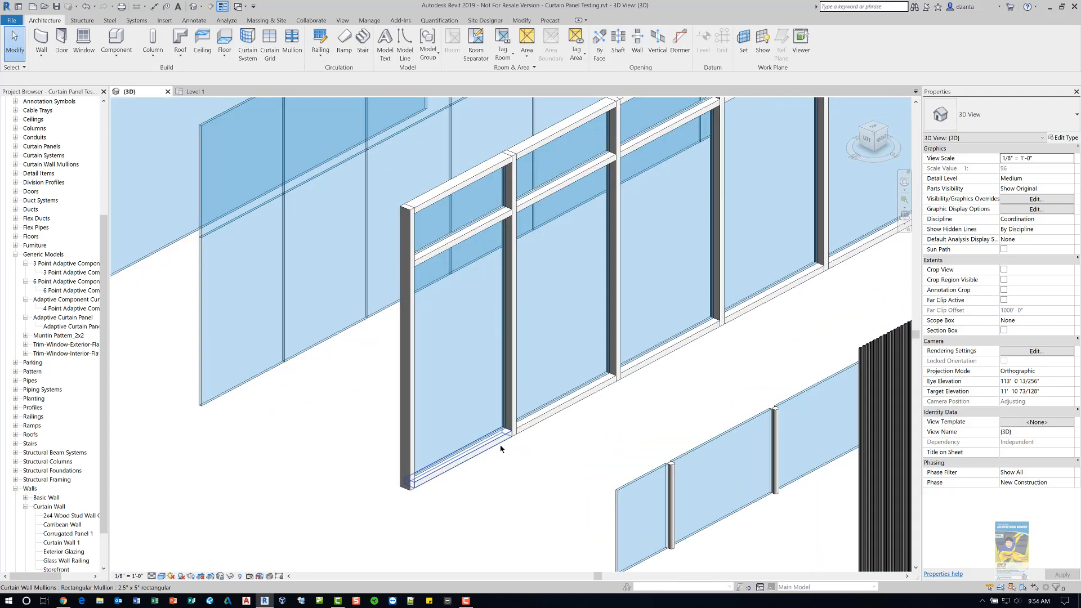
key(Tab)
key(Tab)
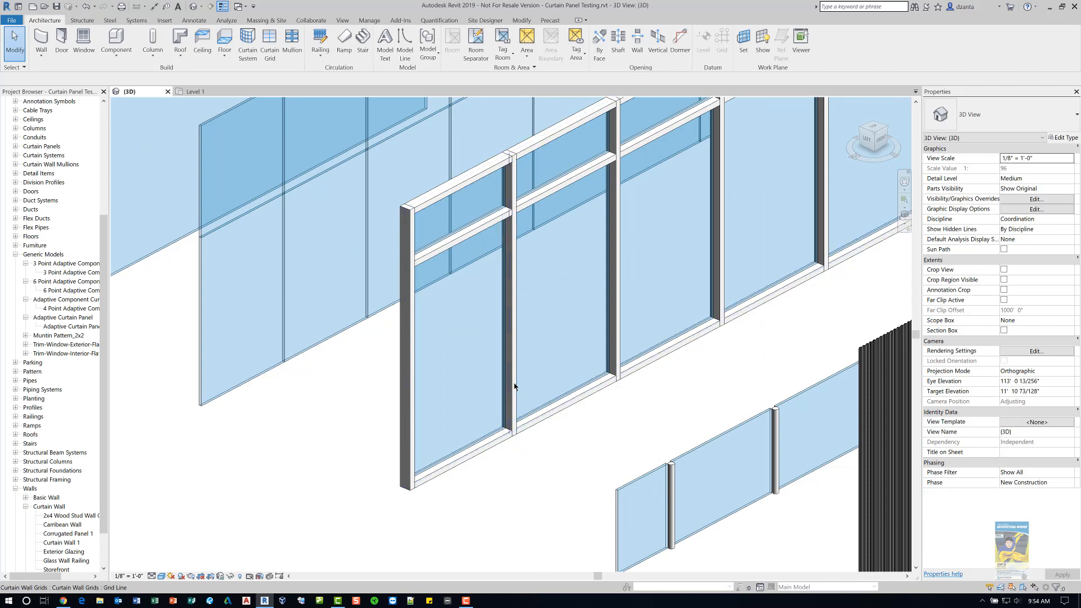
click(514, 386)
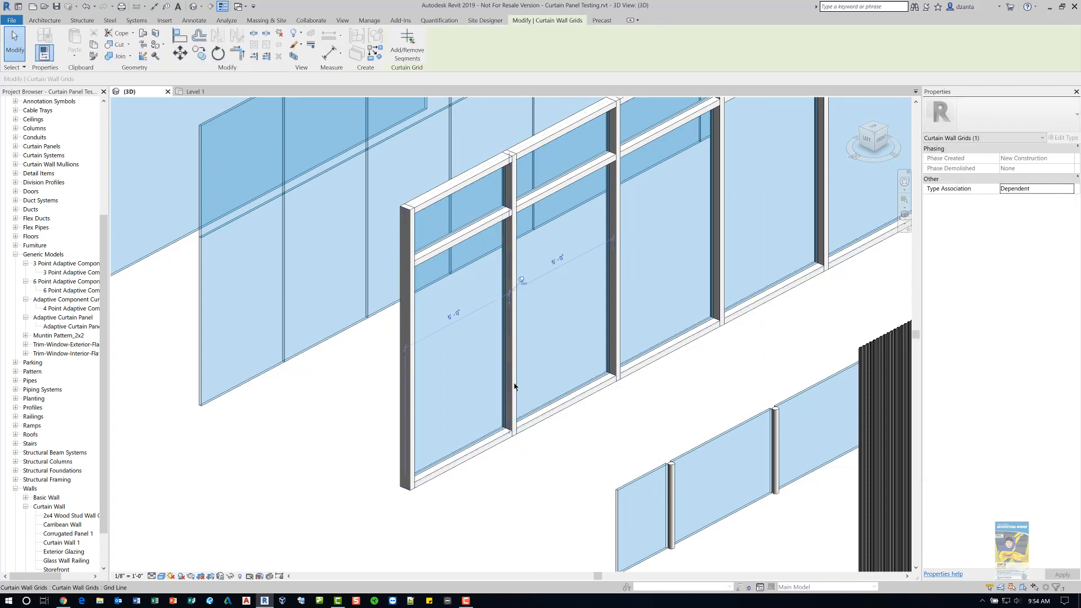
click(523, 280)
- Set the grid line's distance from the wall's end to 2'
click(445, 319)
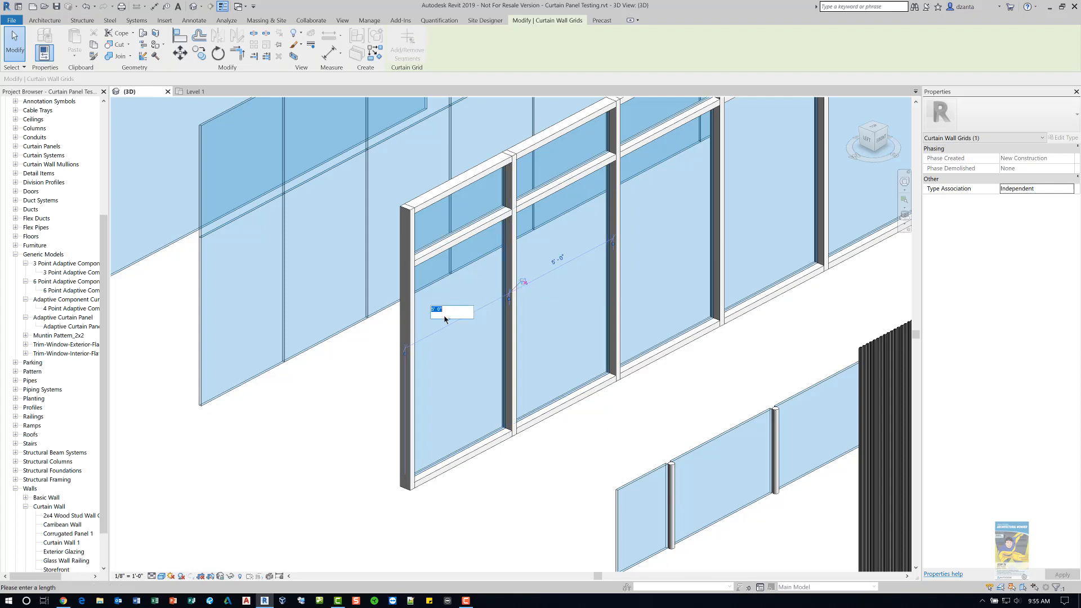
text(2)
key(Return)
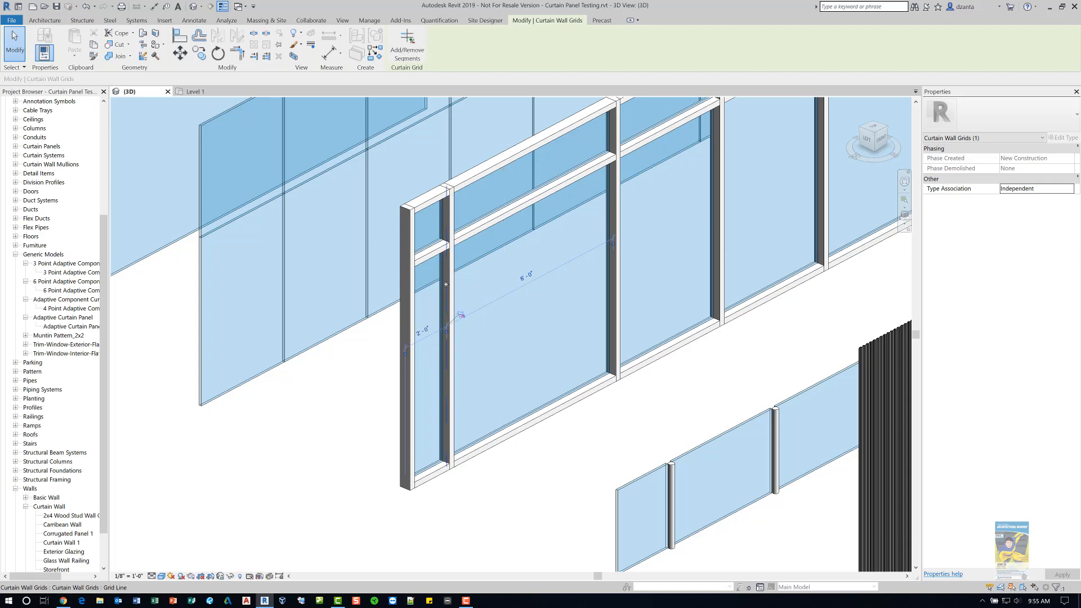
- Unpin the upper horizontal mullion in the Storefront wall's first bay and change its type to Mullion Profile A
click(341, 396)
shift+middle_drag(383, 374, 430, 307)
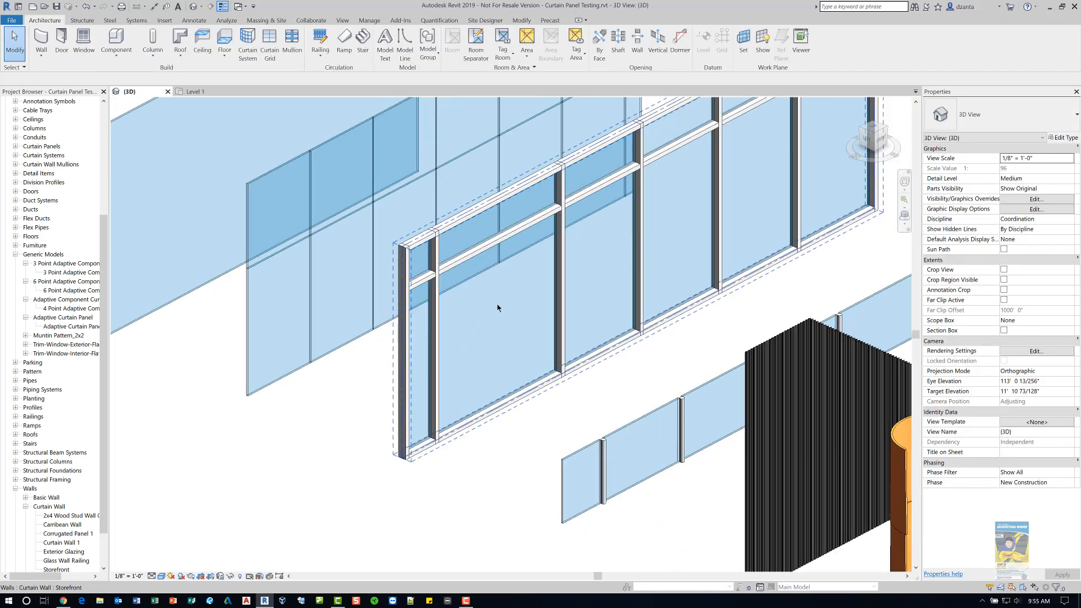
click(524, 241)
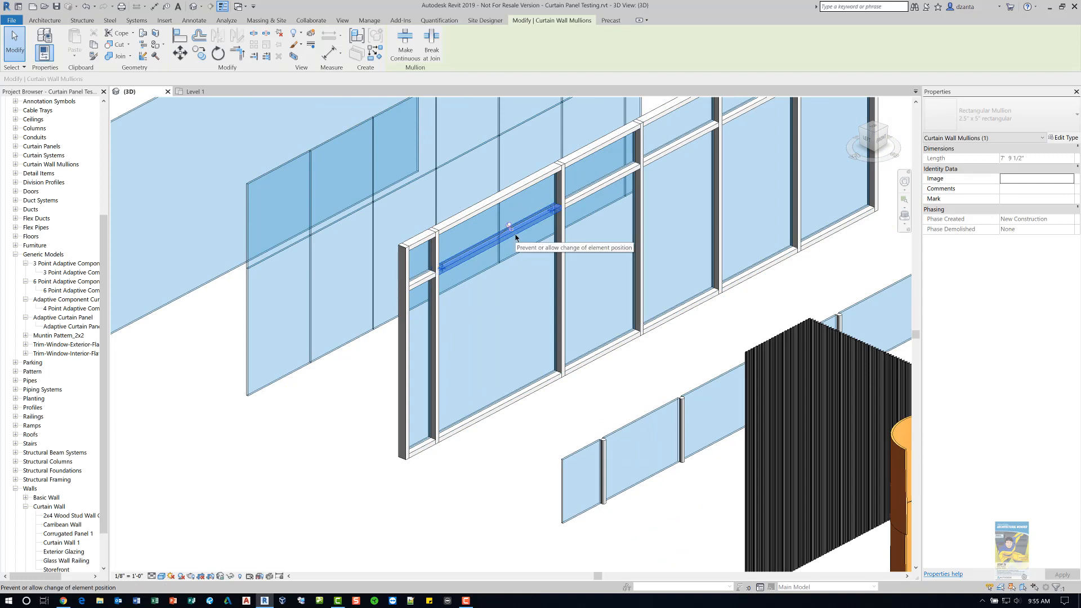
scroll(516, 237, up, 1)
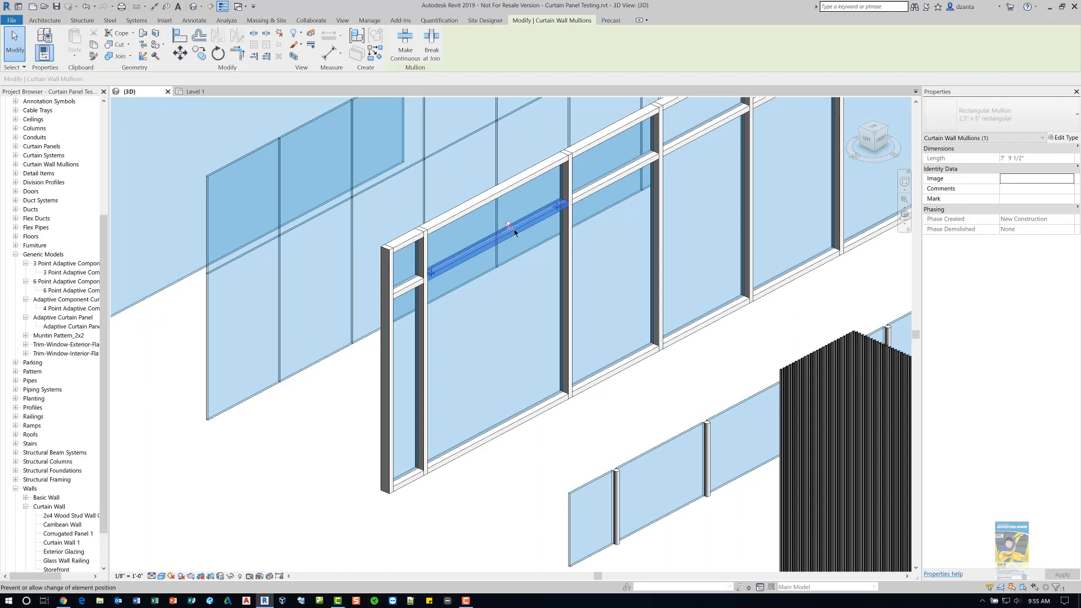
click(509, 227)
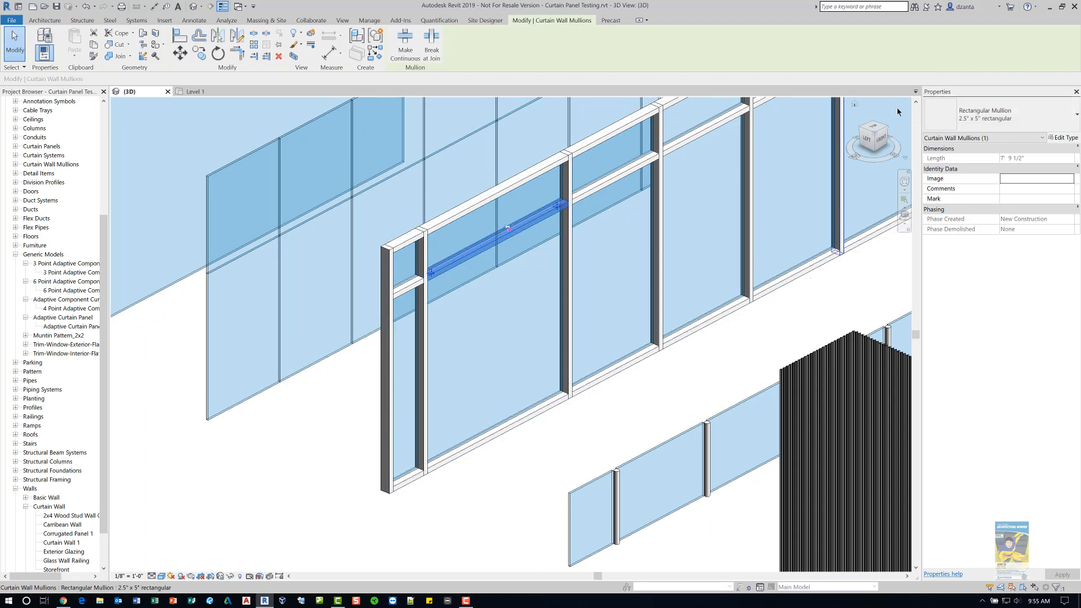
click(977, 118)
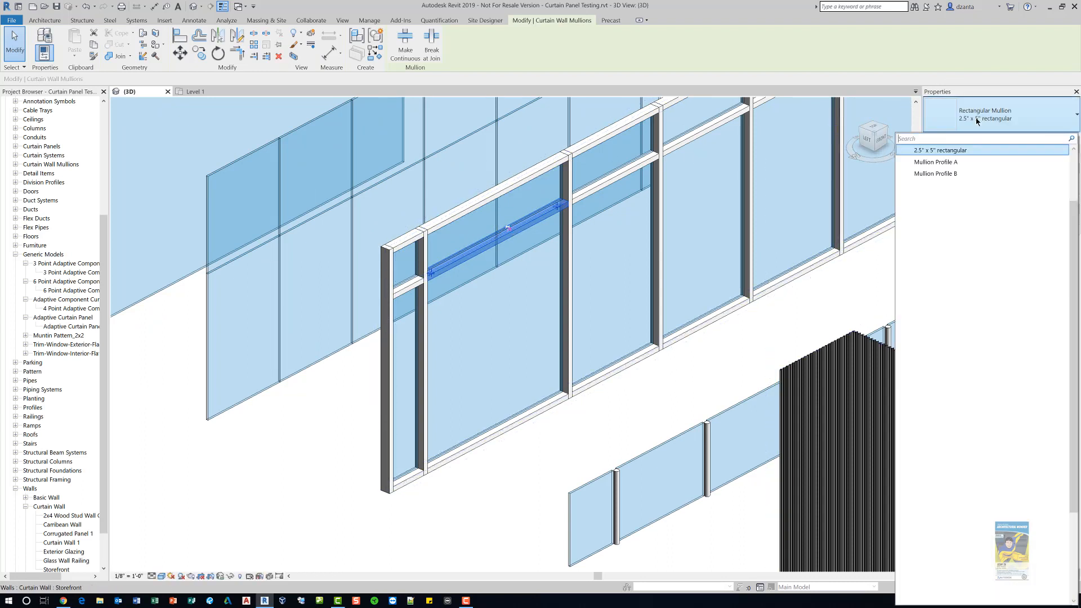
click(978, 163)
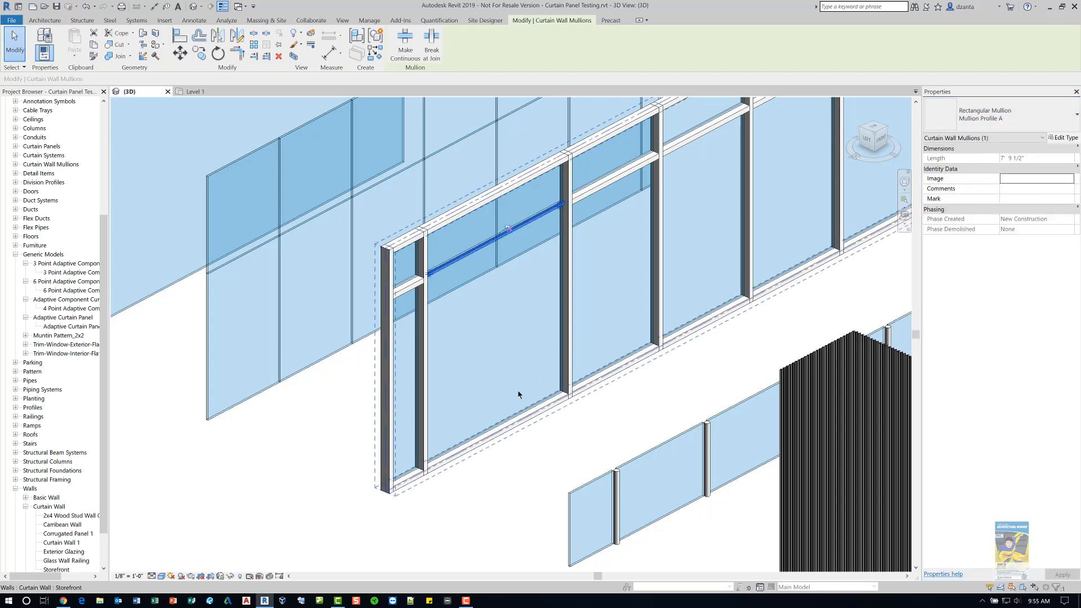
- Inspect the Glass Wall Railing curtain wall's type properties, including its grid and mullion settings
click(325, 448)
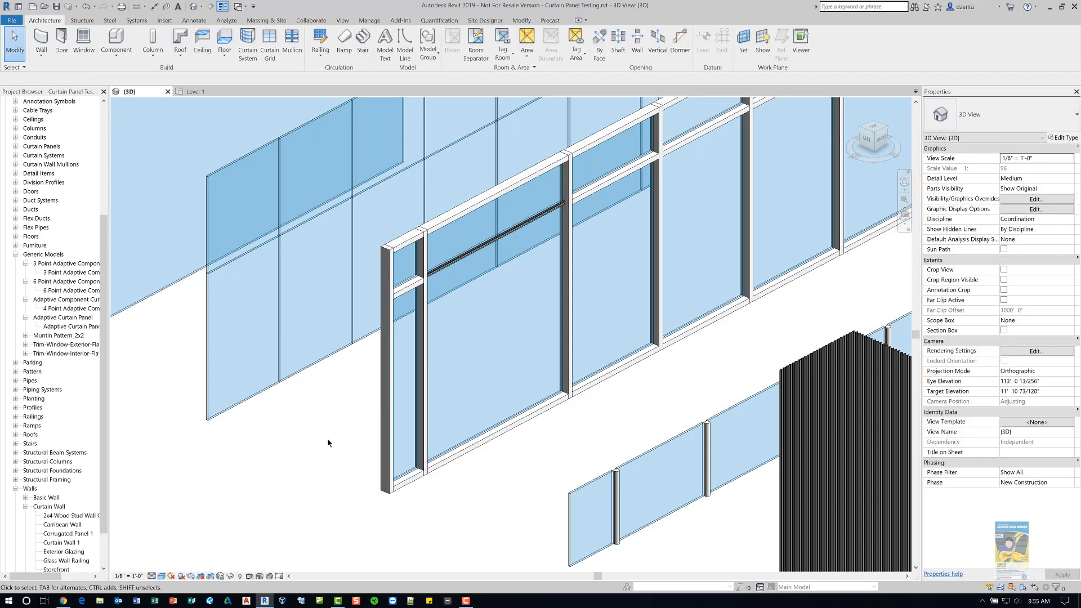
scroll(362, 350, down, 5)
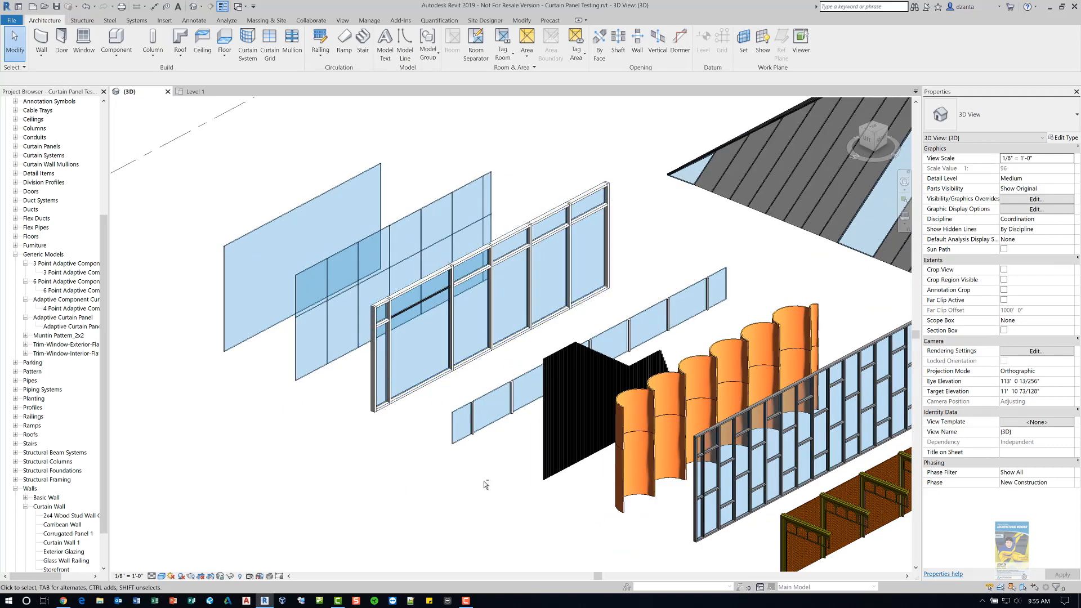
shift+middle_drag(521, 475, 533, 473)
scroll(533, 473, up, 2)
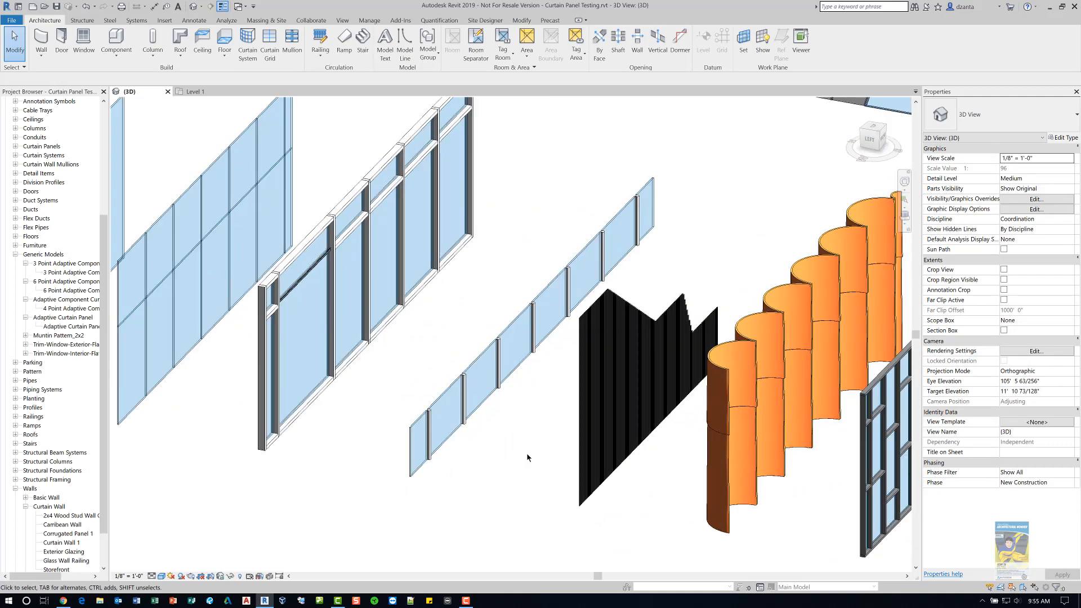
scroll(527, 458, up, 2)
scroll(512, 451, up, 1)
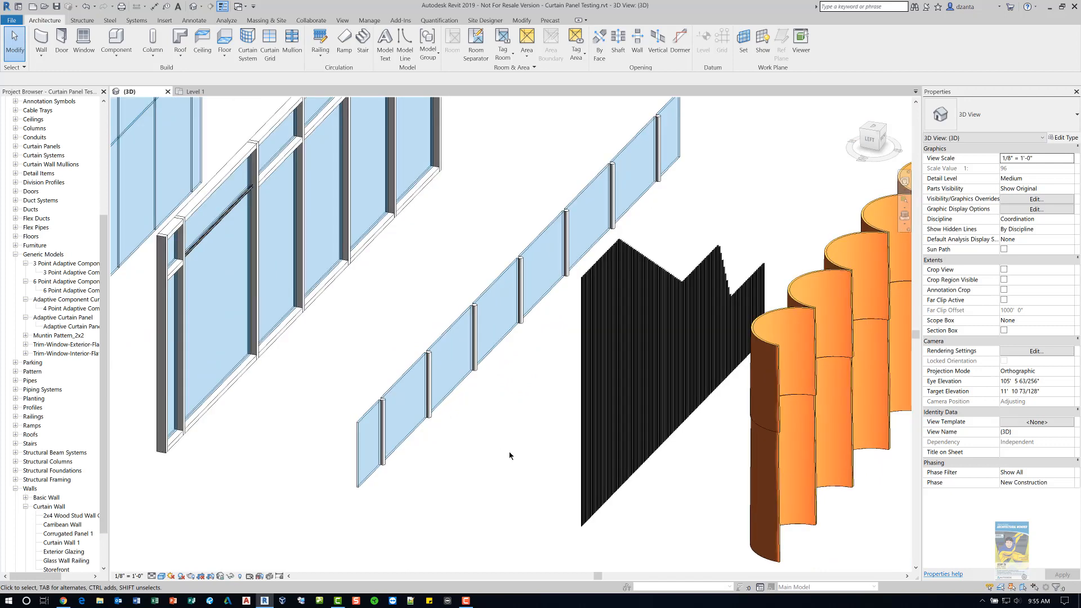
click(448, 345)
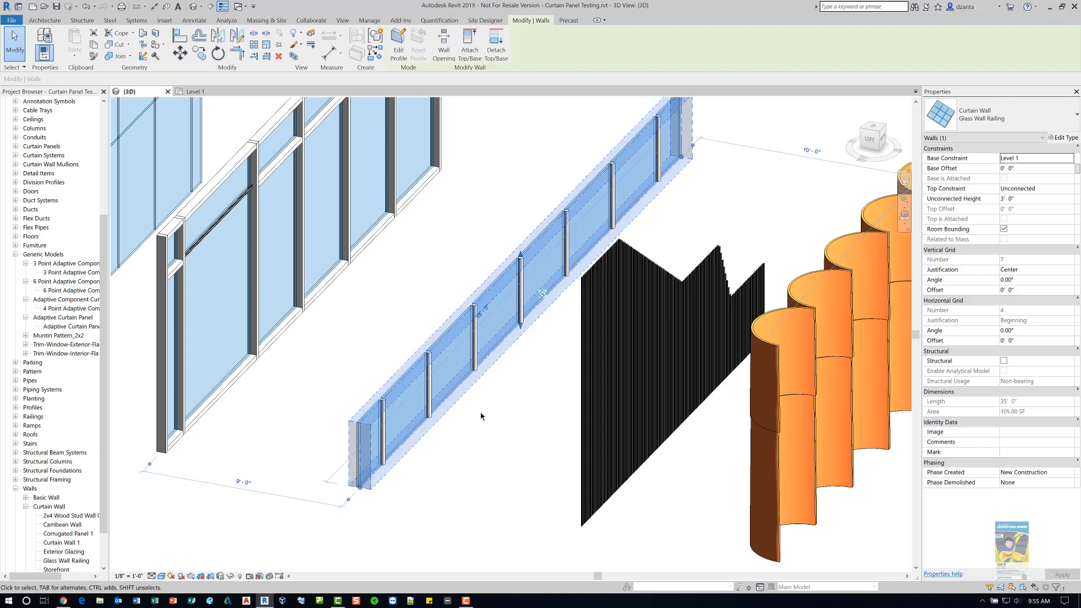
click(1062, 138)
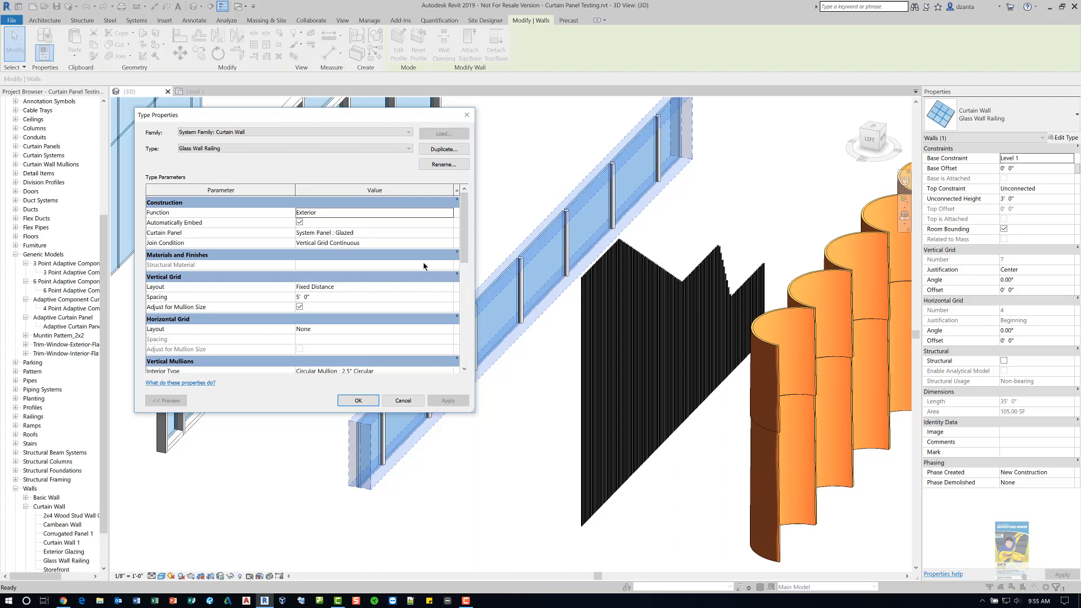
drag(465, 211, 470, 247)
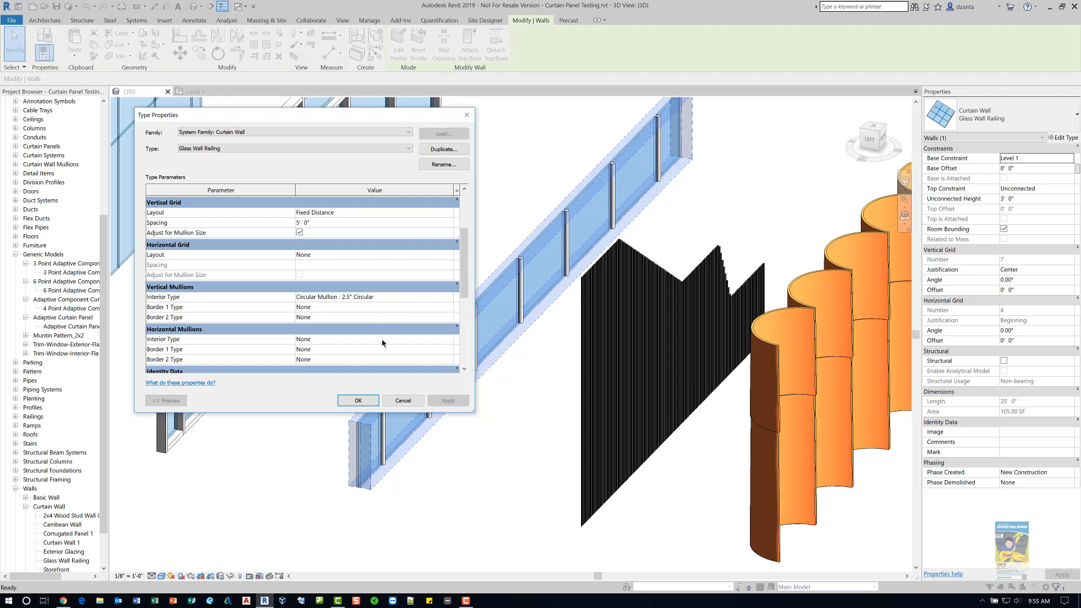
drag(466, 300, 467, 337)
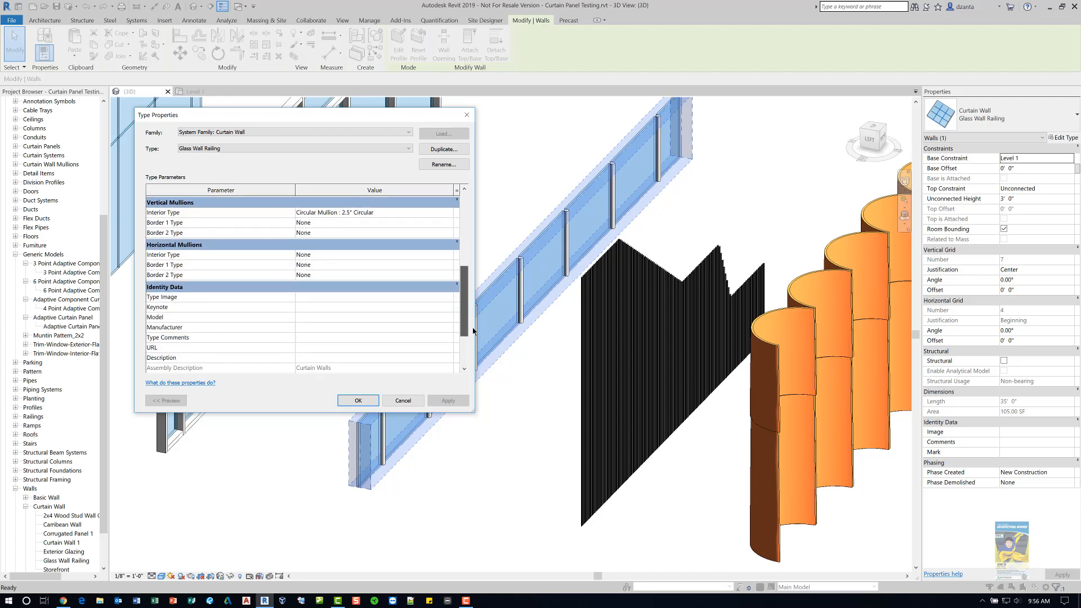
click(403, 400)
click(465, 470)
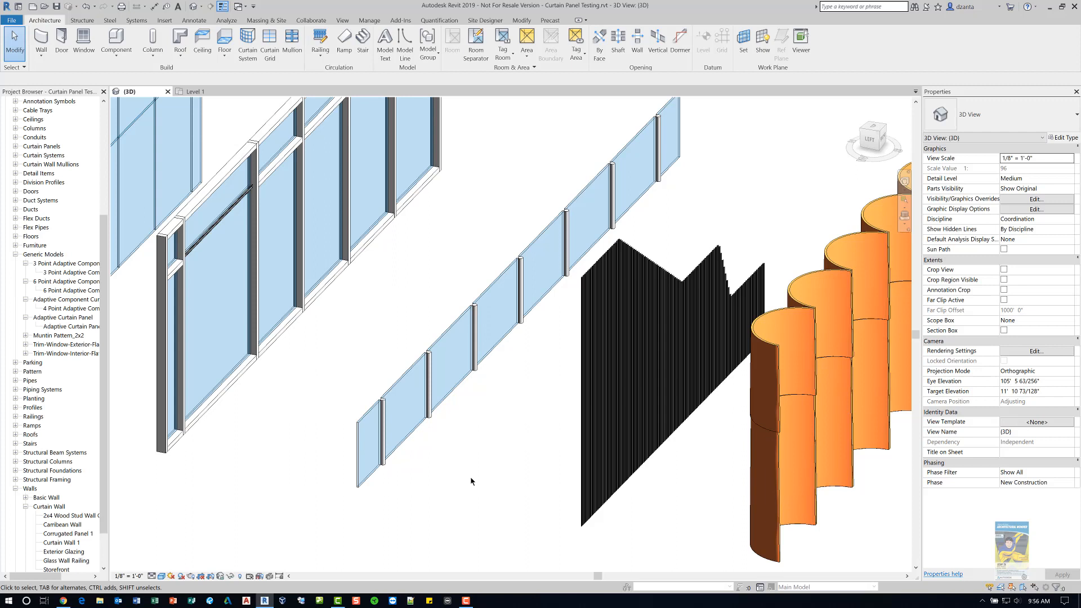
- Inspect the Corrugated Panel 1 curtain wall's type properties, including its vertical grid spacing and mullion types
middle_drag(470, 477, 378, 447)
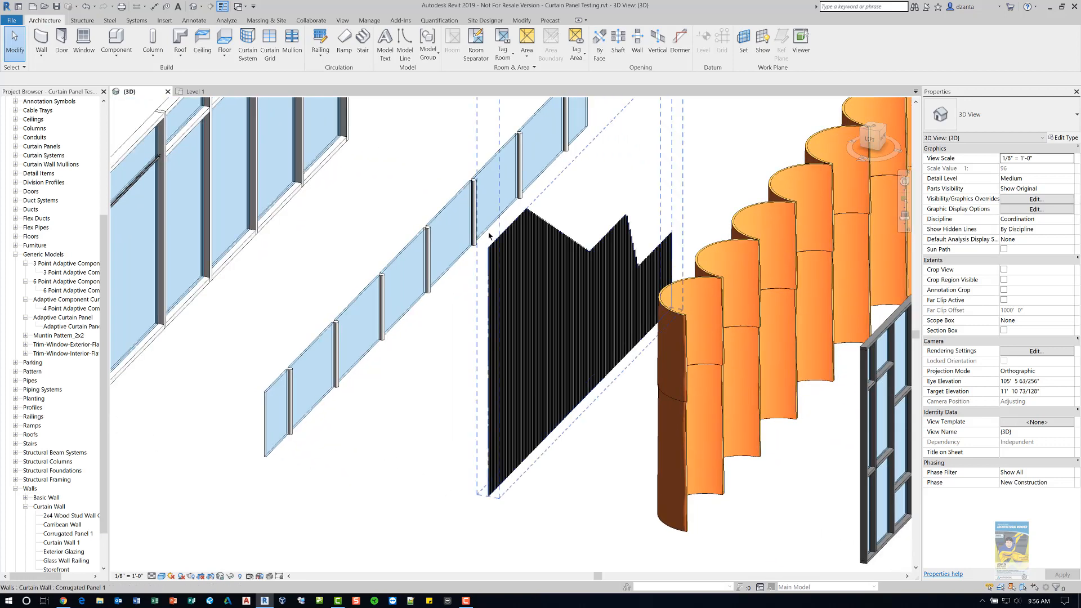
scroll(524, 240, up, 2)
scroll(523, 240, up, 6)
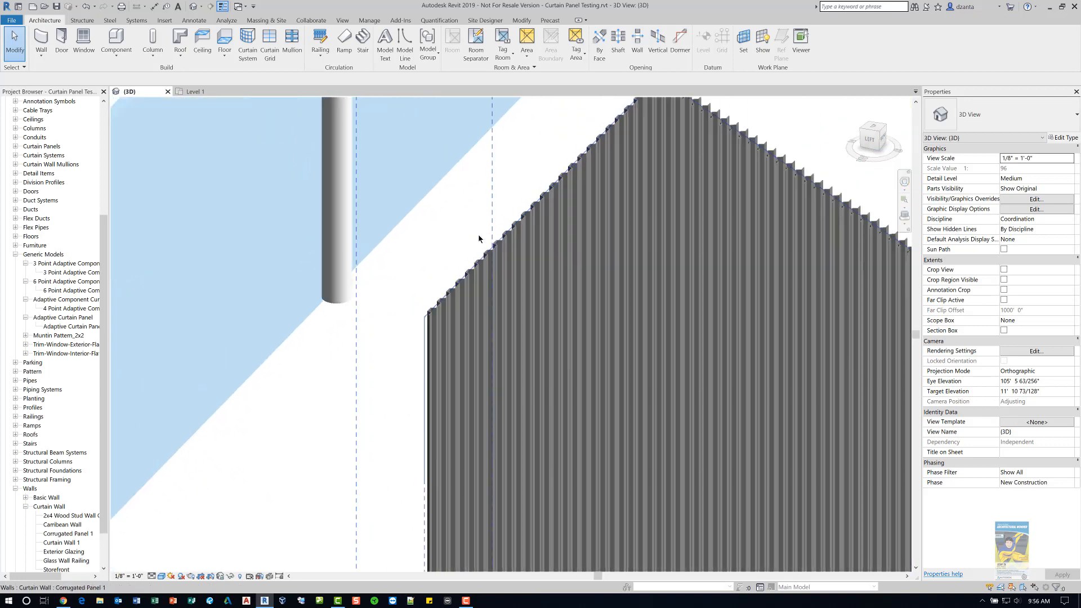
scroll(478, 240, up, 4)
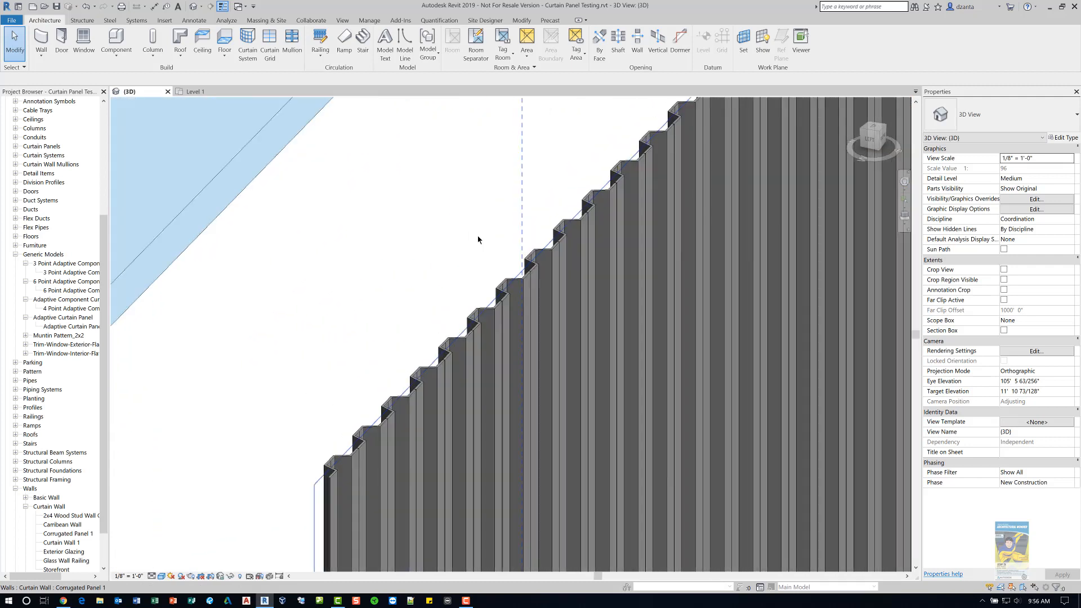
click(363, 462)
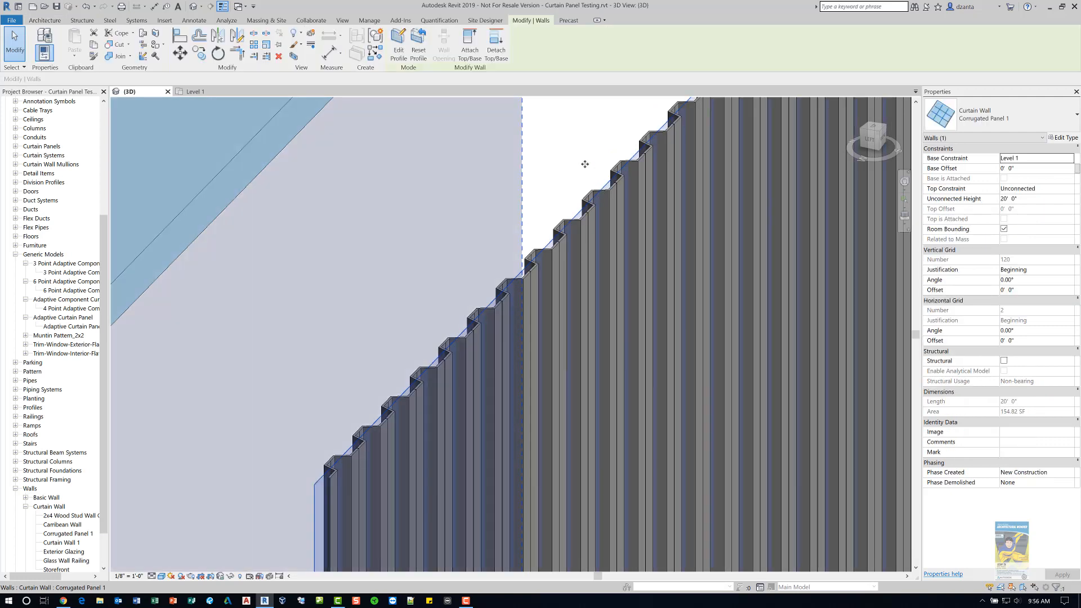
scroll(586, 164, down, 3)
middle_drag(483, 203, 620, 280)
scroll(620, 280, down, 2)
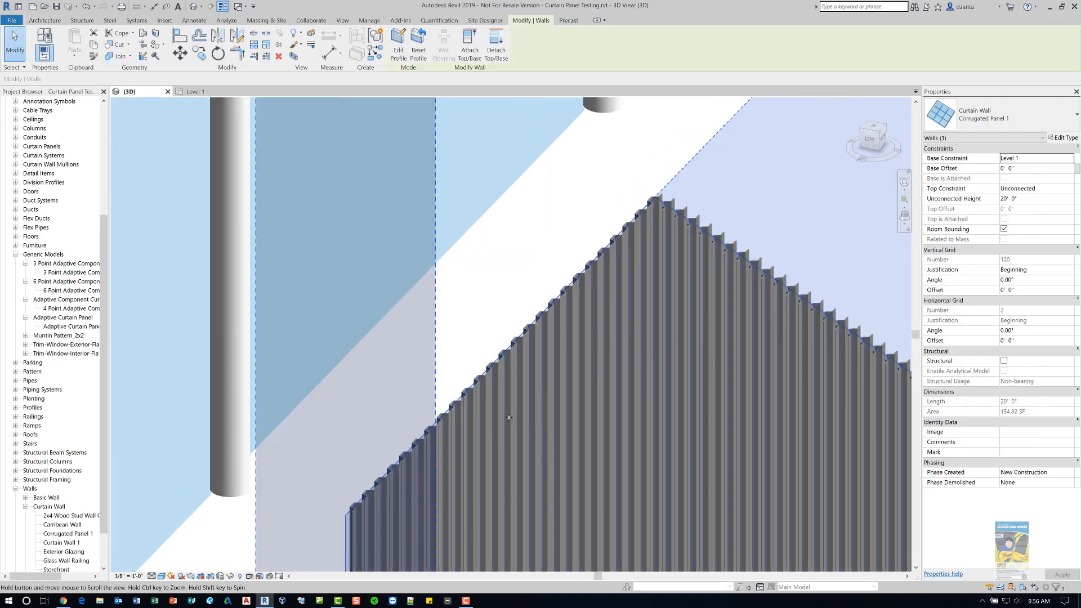
scroll(560, 279, down, 3)
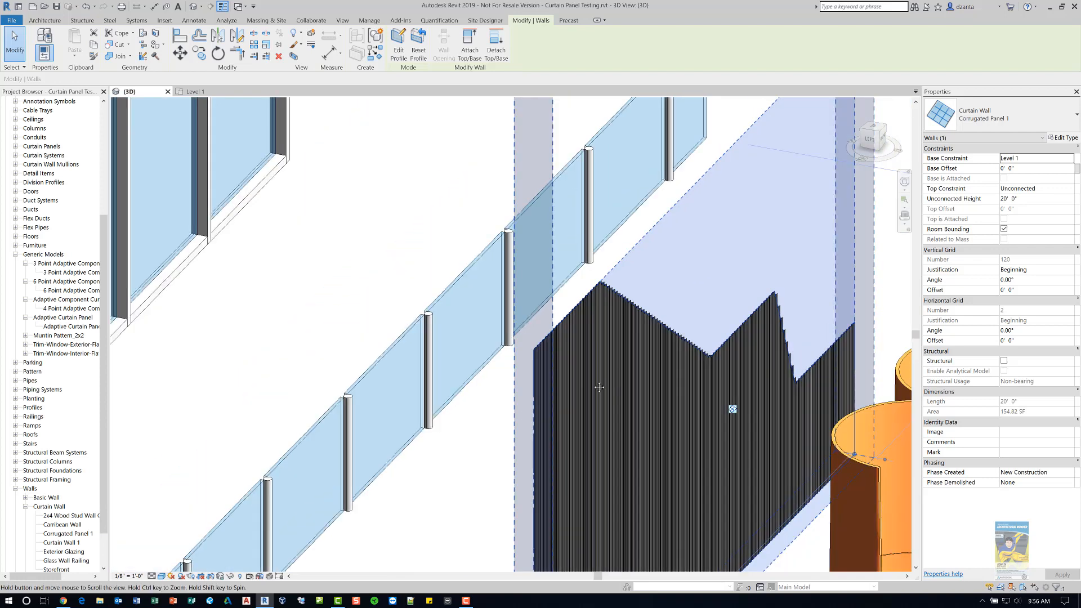
middle_drag(613, 380, 544, 374)
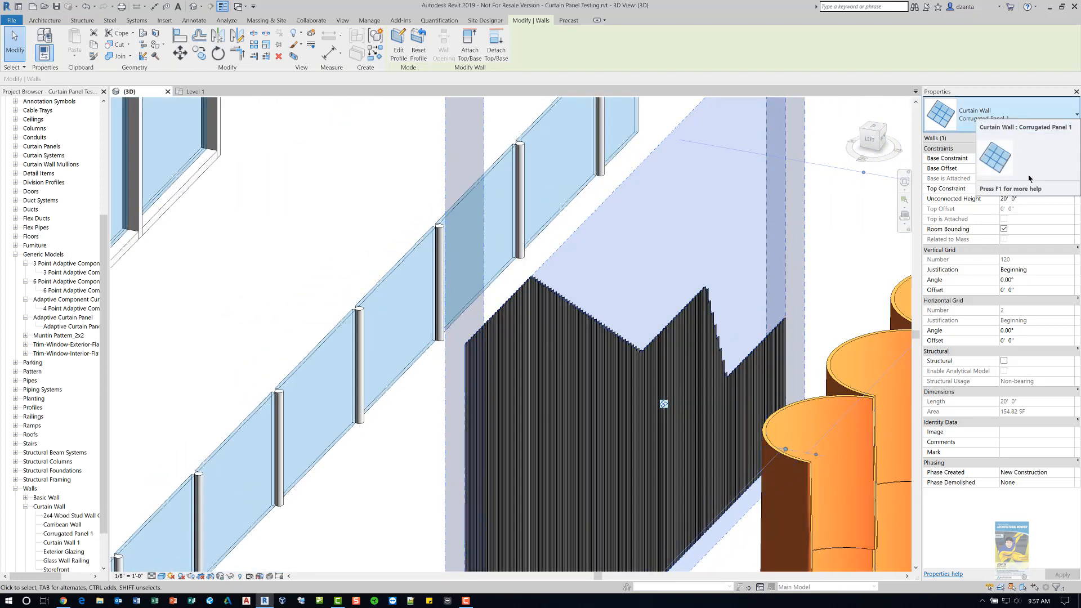
click(1076, 139)
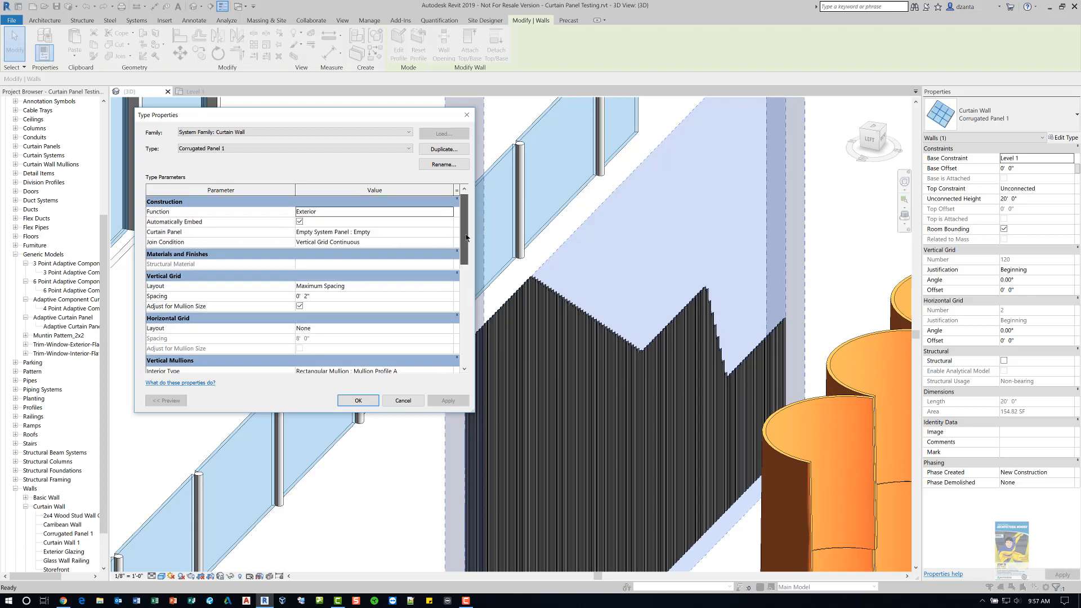
scroll(416, 256, down, 1)
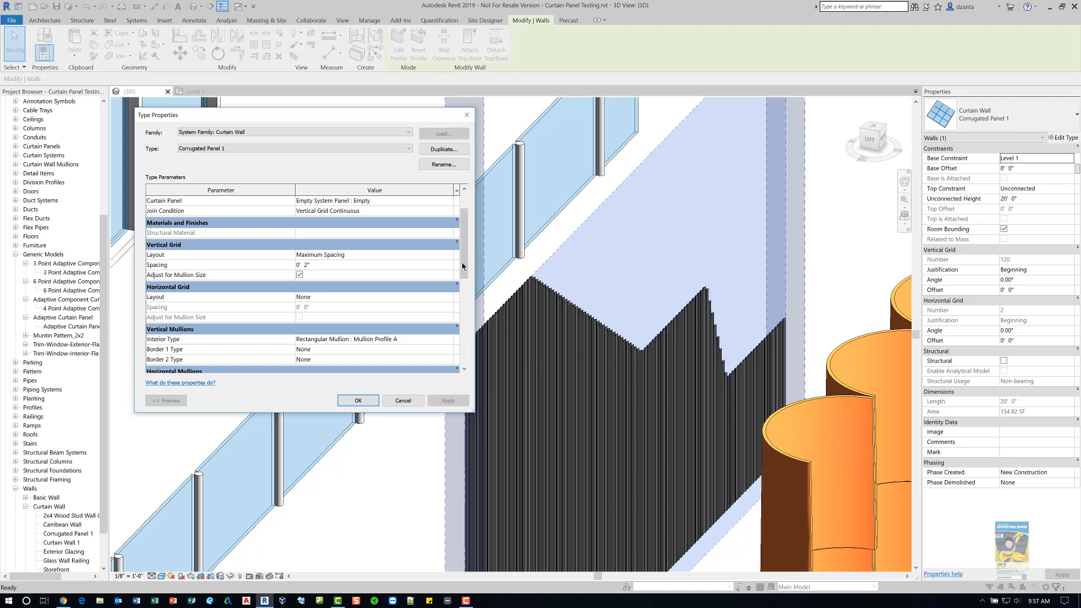
drag(461, 262, 466, 293)
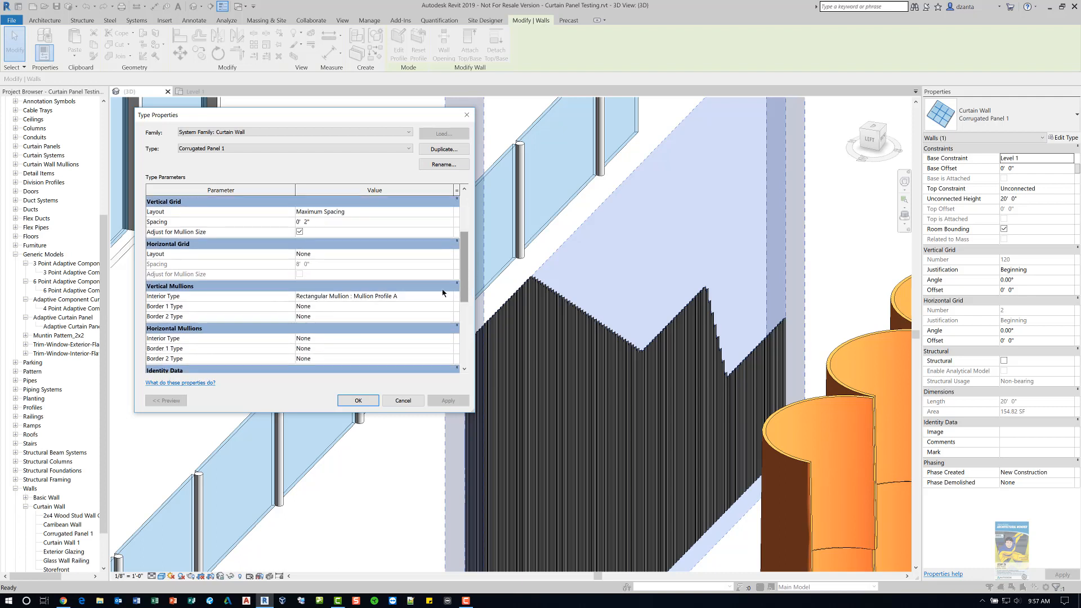
click(403, 401)
key(Escape)
scroll(501, 360, up, 8)
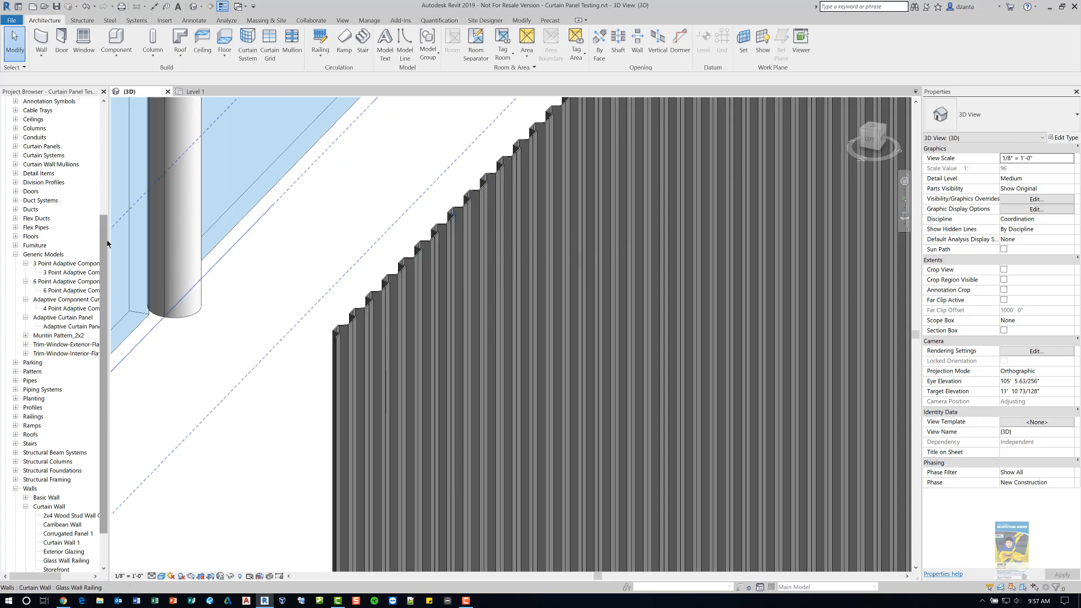
- Inspect the Mullion Profile A rectangular mullion type's properties in the project browser and on the corrugated wall
drag(103, 231, 110, 175)
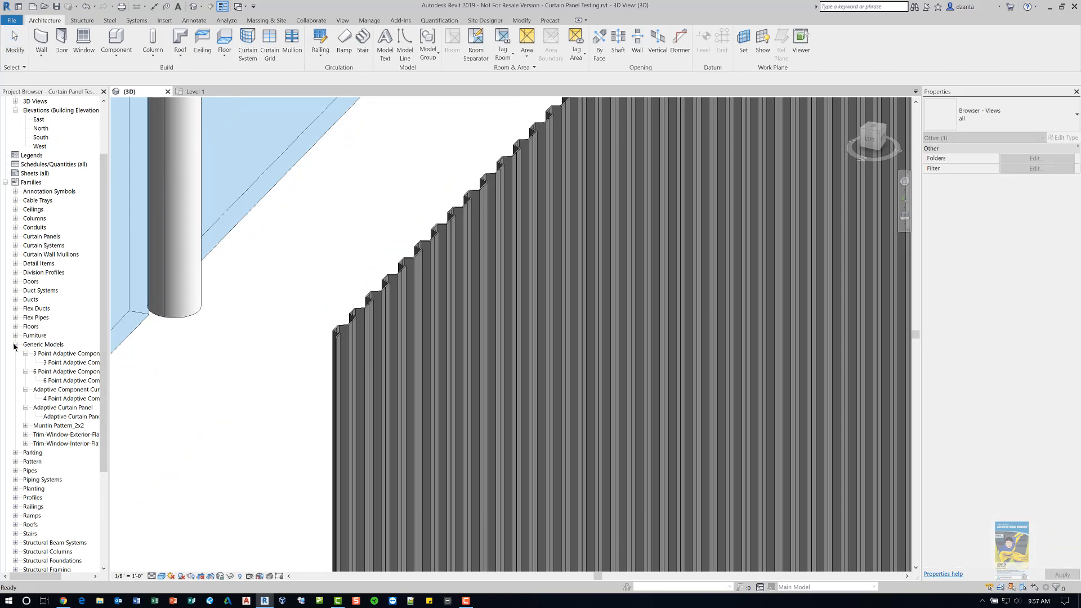
click(15, 345)
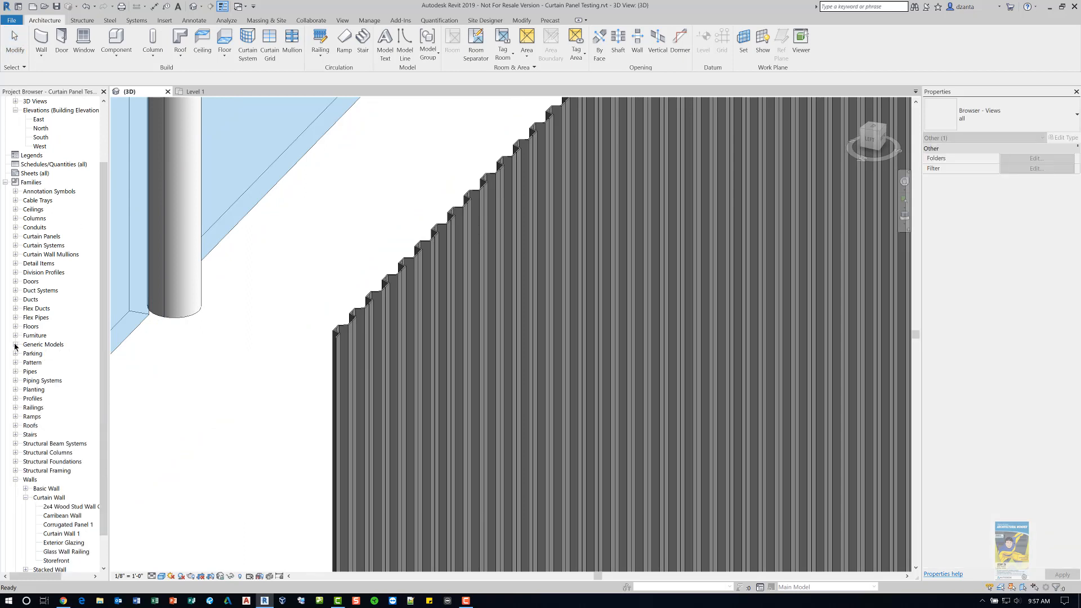
click(15, 255)
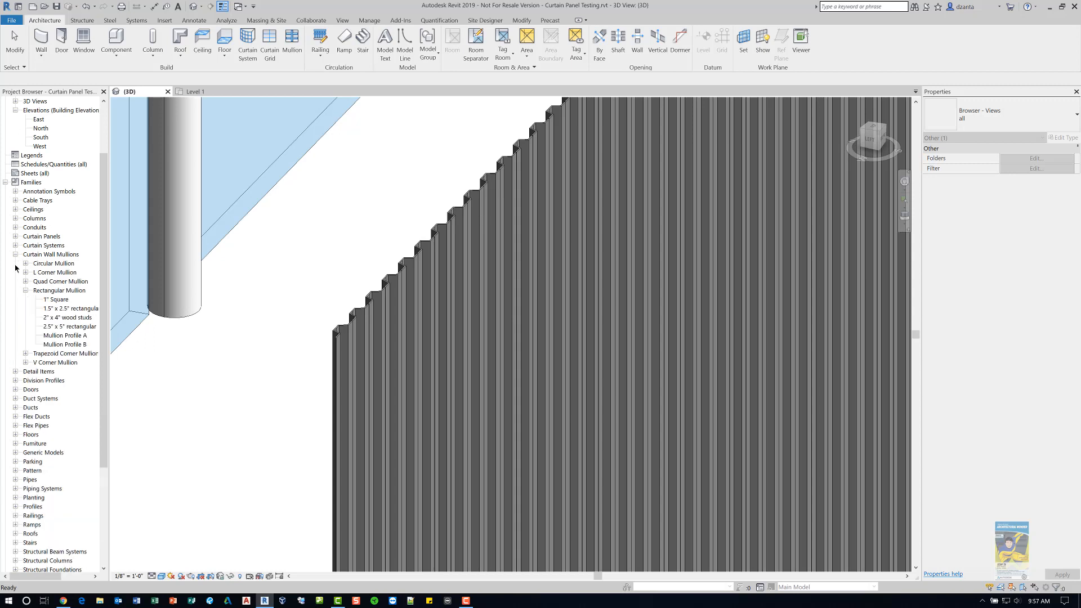
click(67, 336)
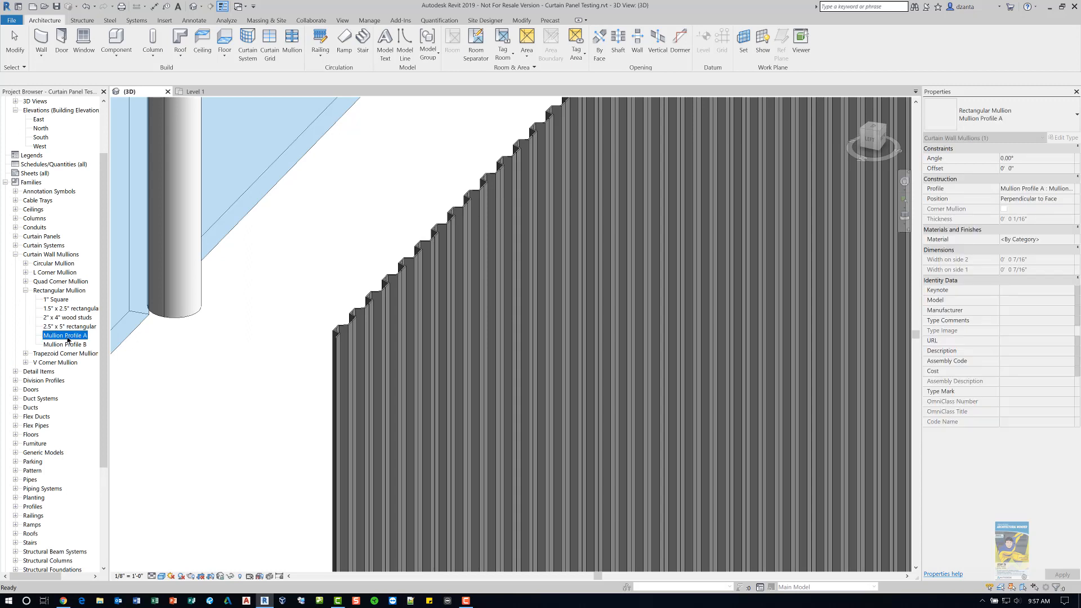
right_click(79, 292)
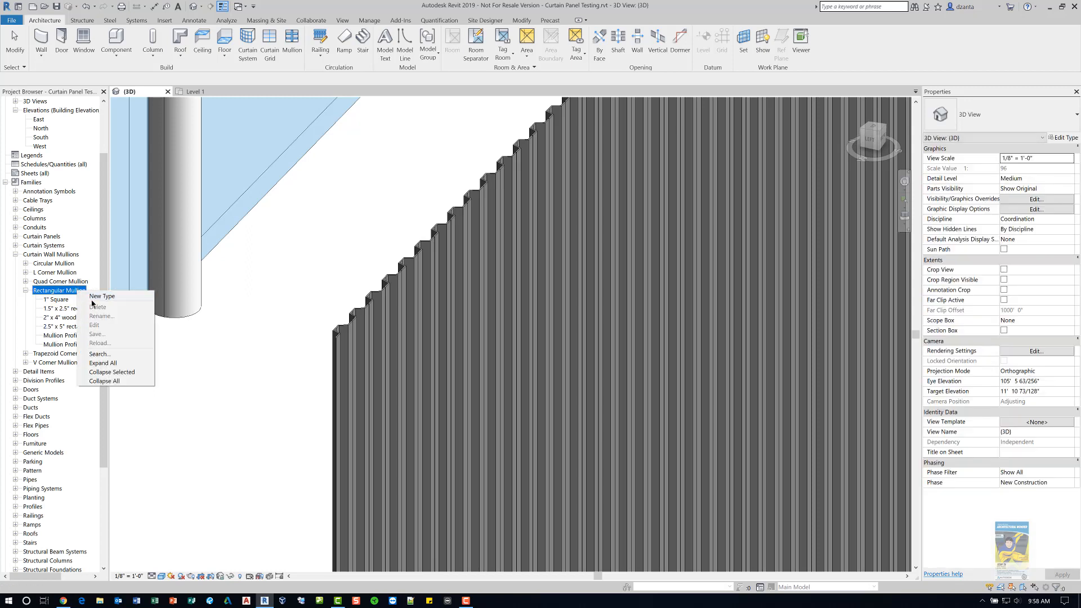
click(182, 410)
click(65, 336)
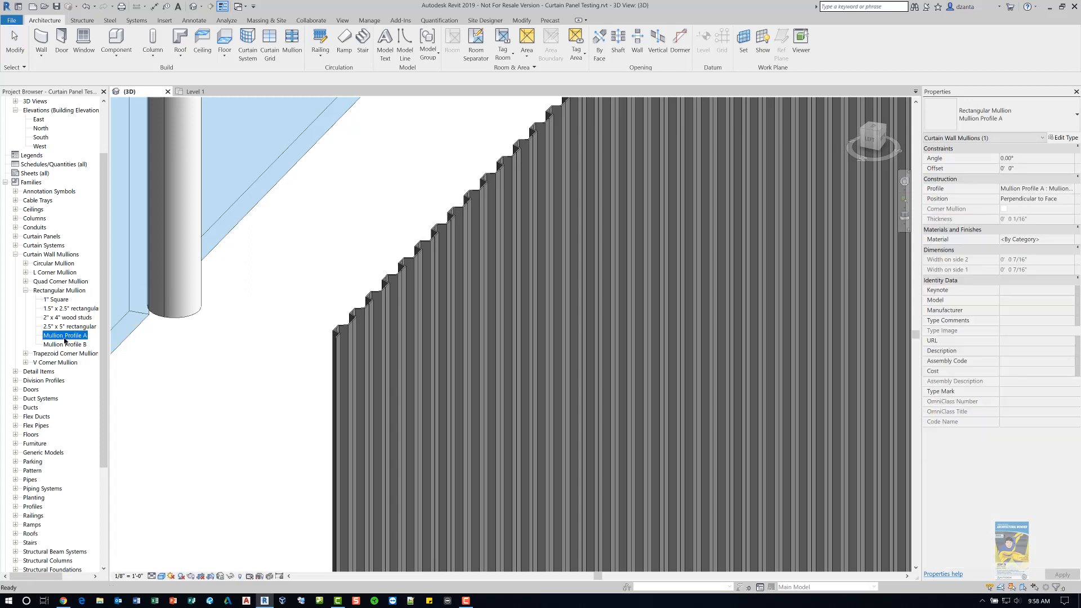
right_click(65, 340)
click(77, 406)
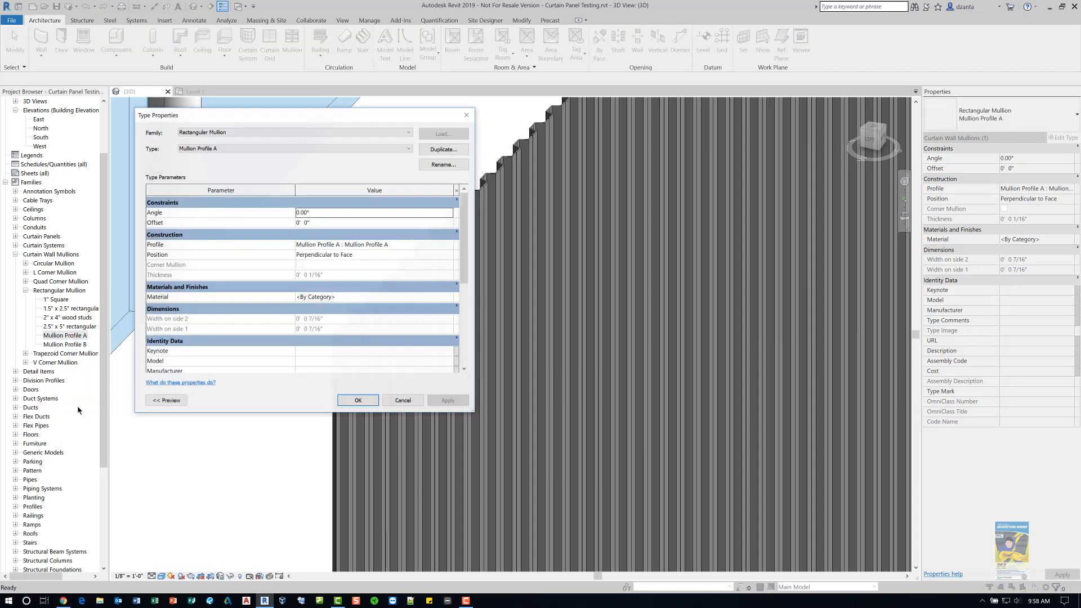
drag(345, 120, 536, 179)
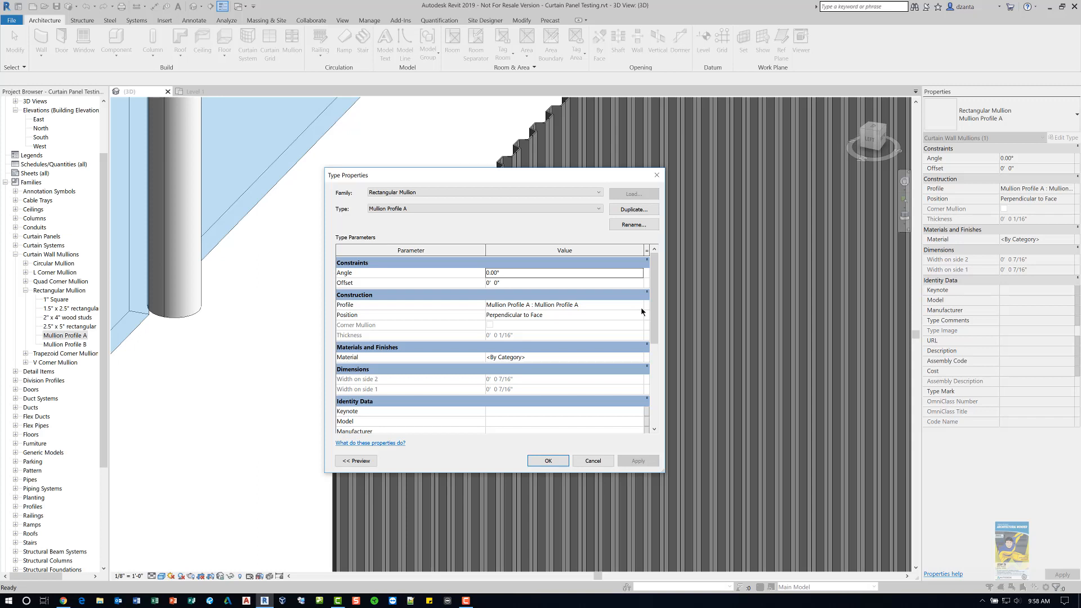
click(586, 466)
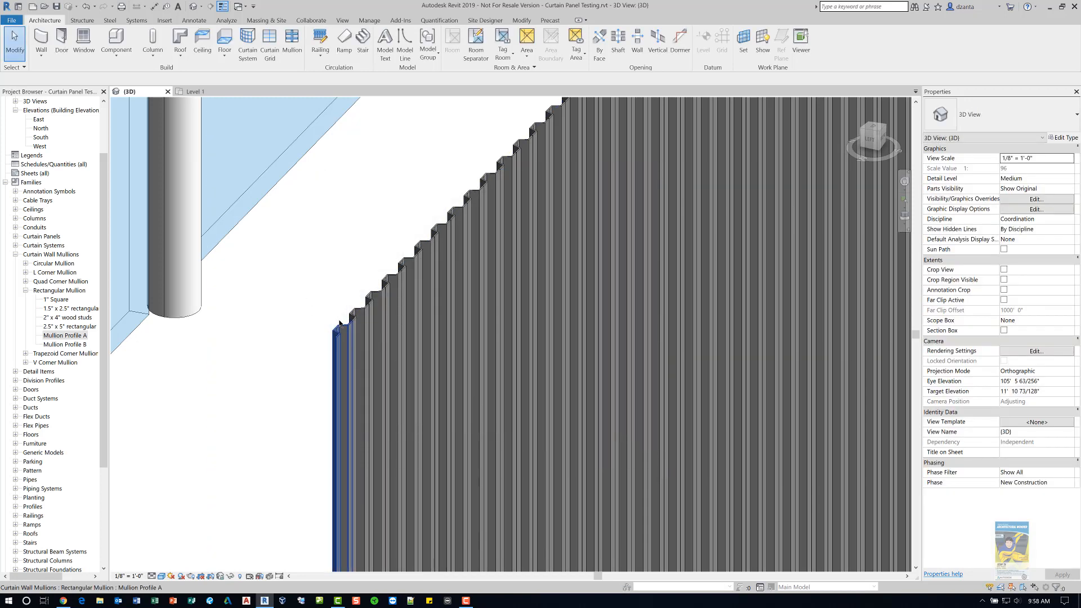
click(340, 324)
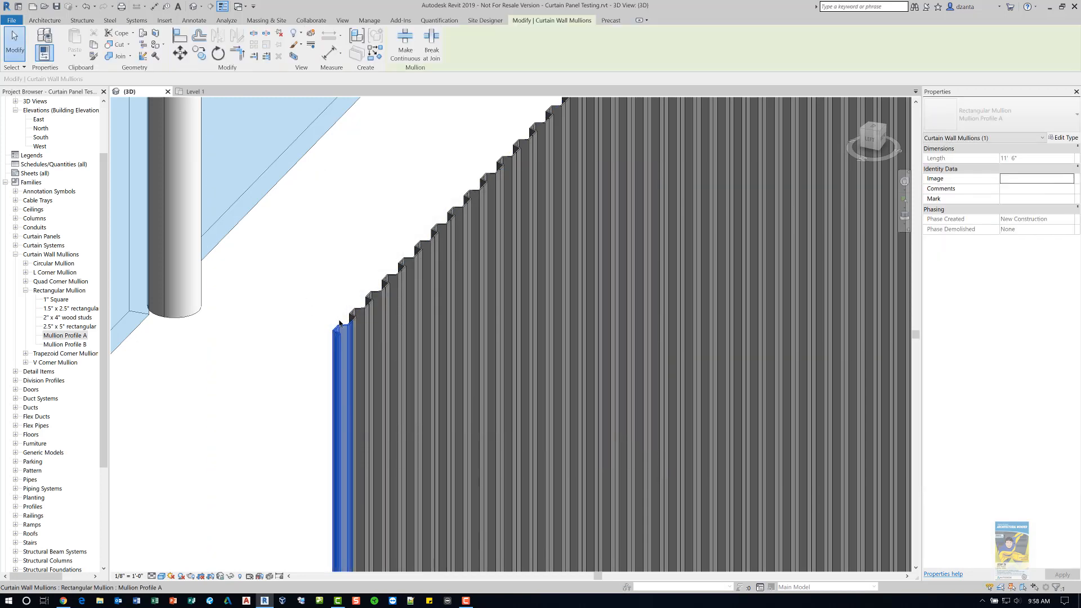
click(364, 188)
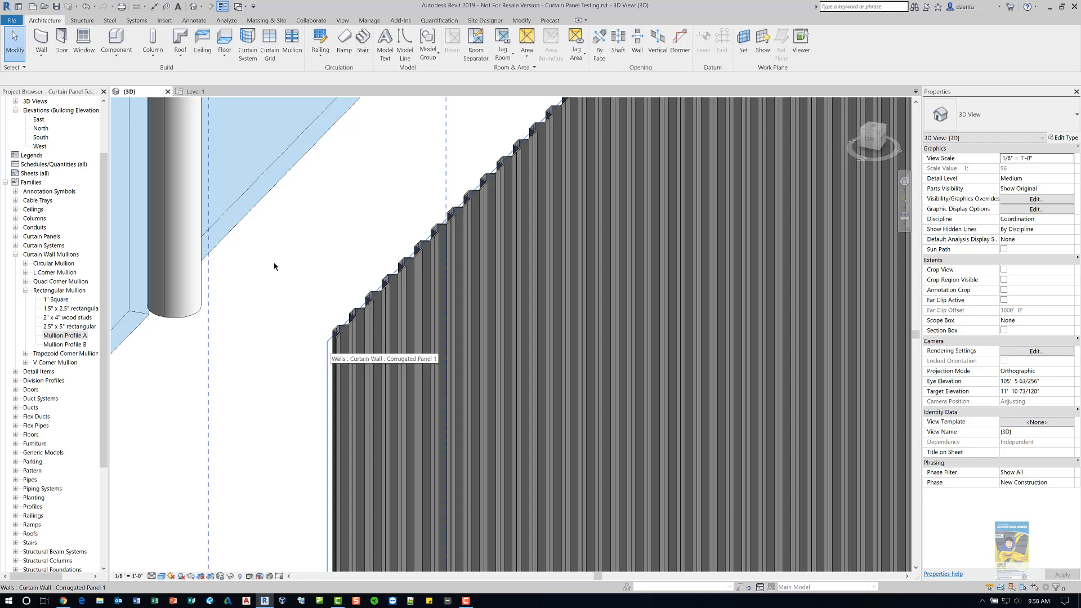
- Open the Mullion Profile A.rfa family file from the Temp folder
click(44, 7)
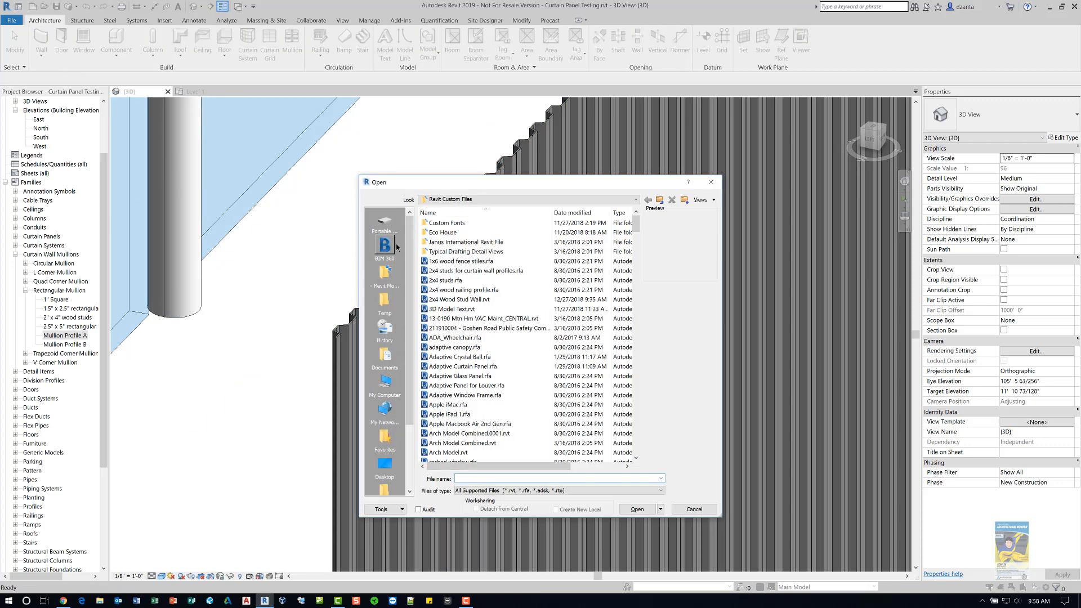
click(386, 301)
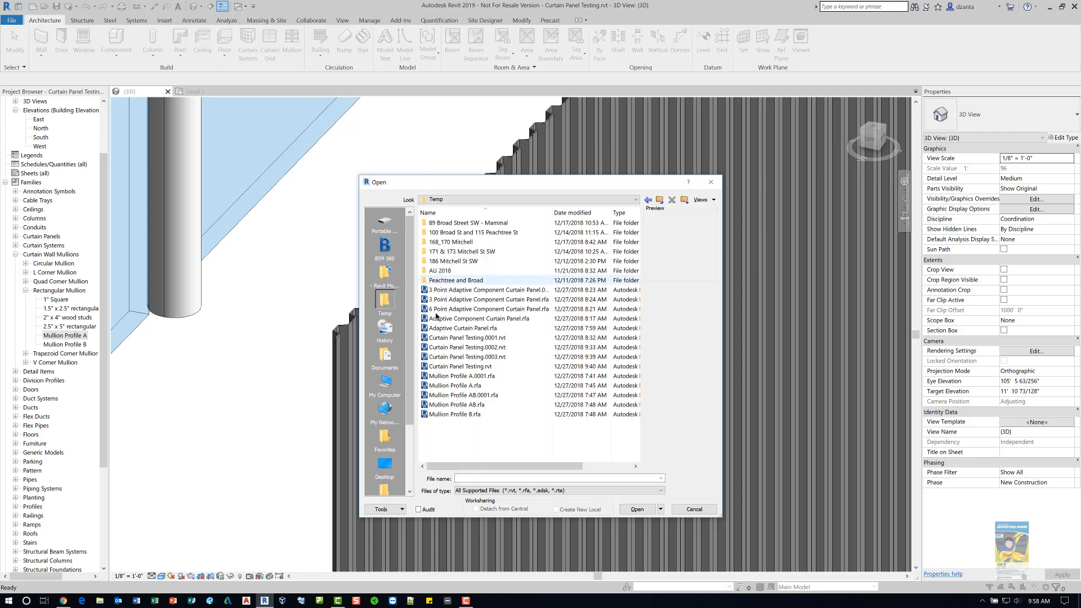
click(475, 386)
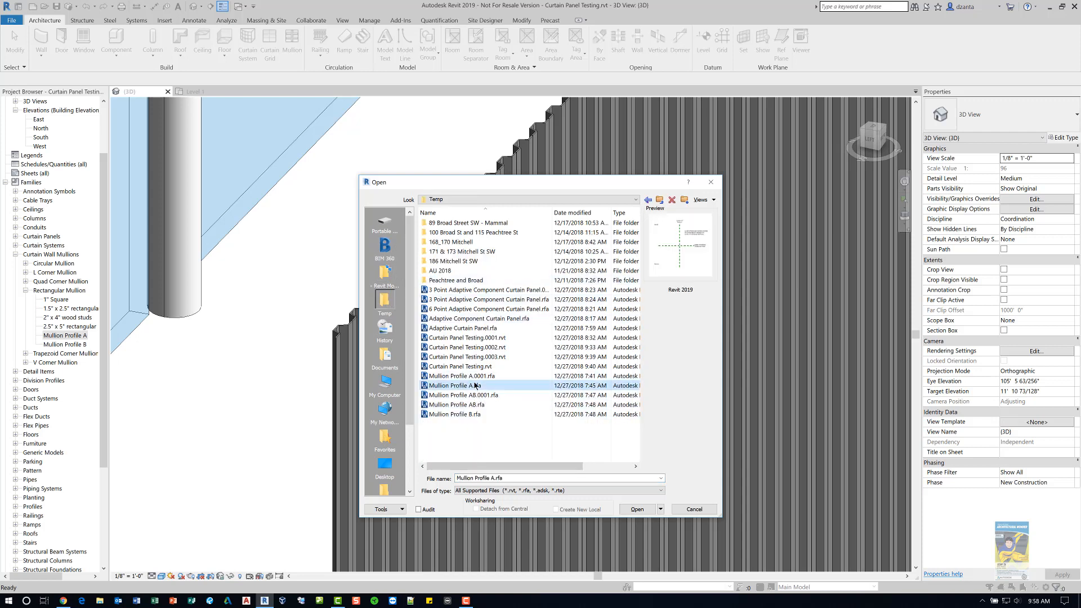
click(639, 511)
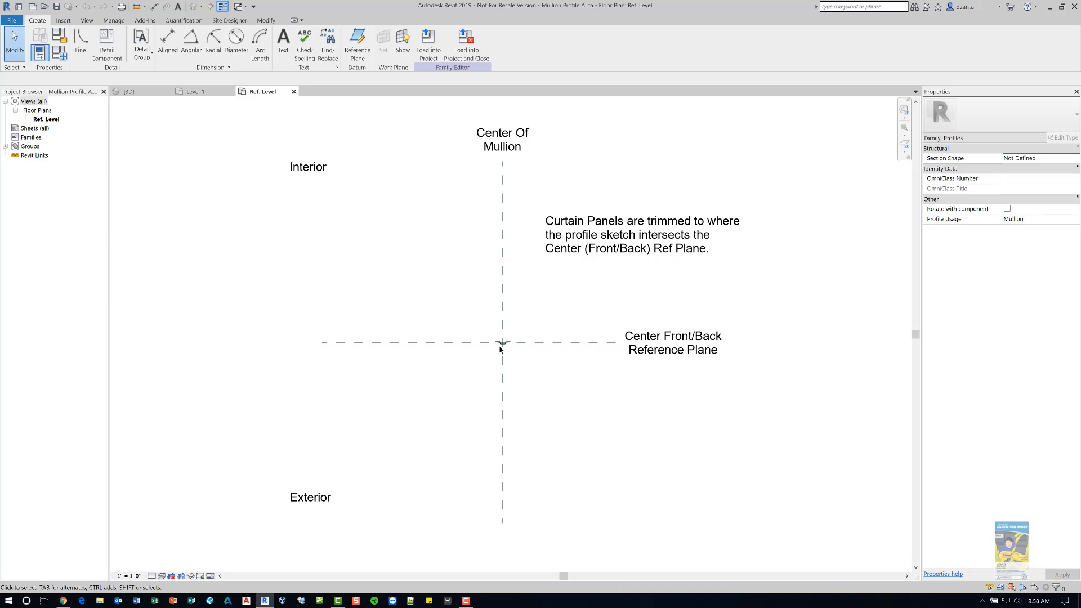
- Examine the corrugated mullion profile sketch and its lines in the family's Ref. Level plan view
scroll(501, 345, up, 4)
scroll(512, 346, up, 5)
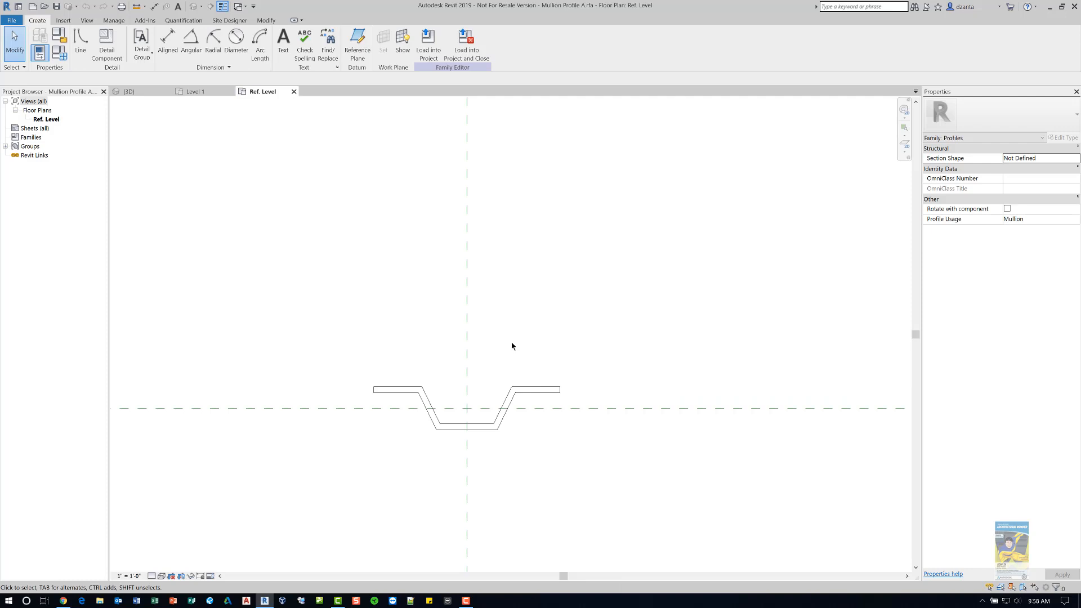
scroll(505, 359, up, 3)
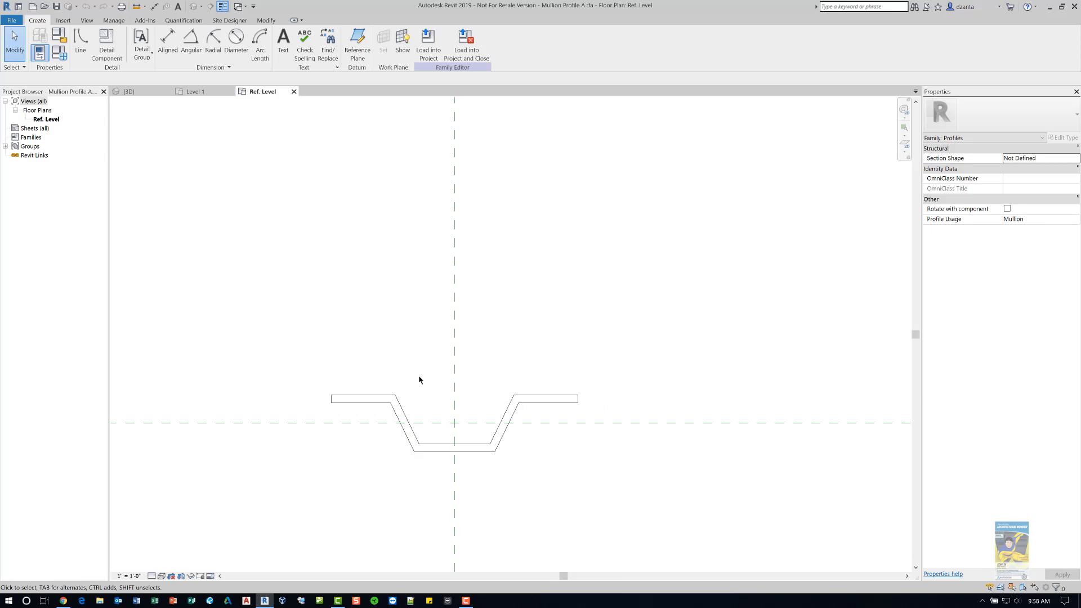
click(332, 399)
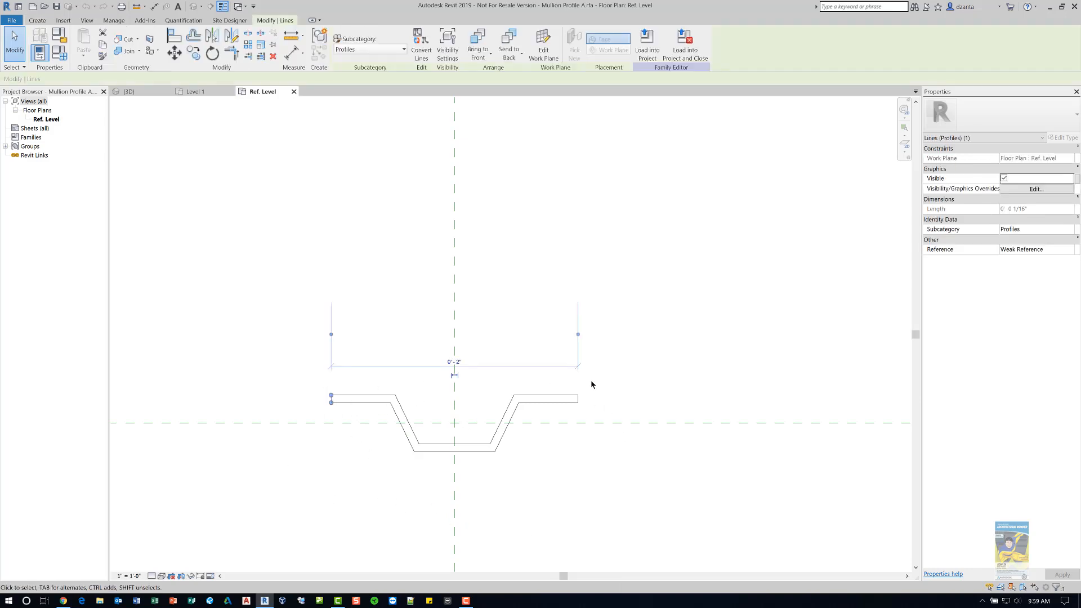
key(Escape)
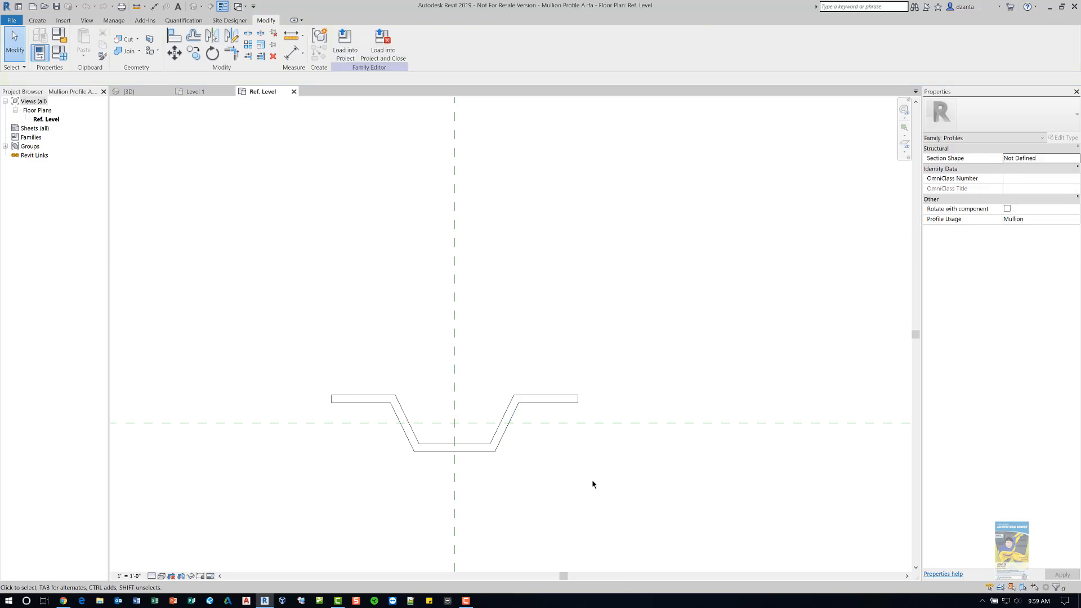
scroll(592, 481, down, 5)
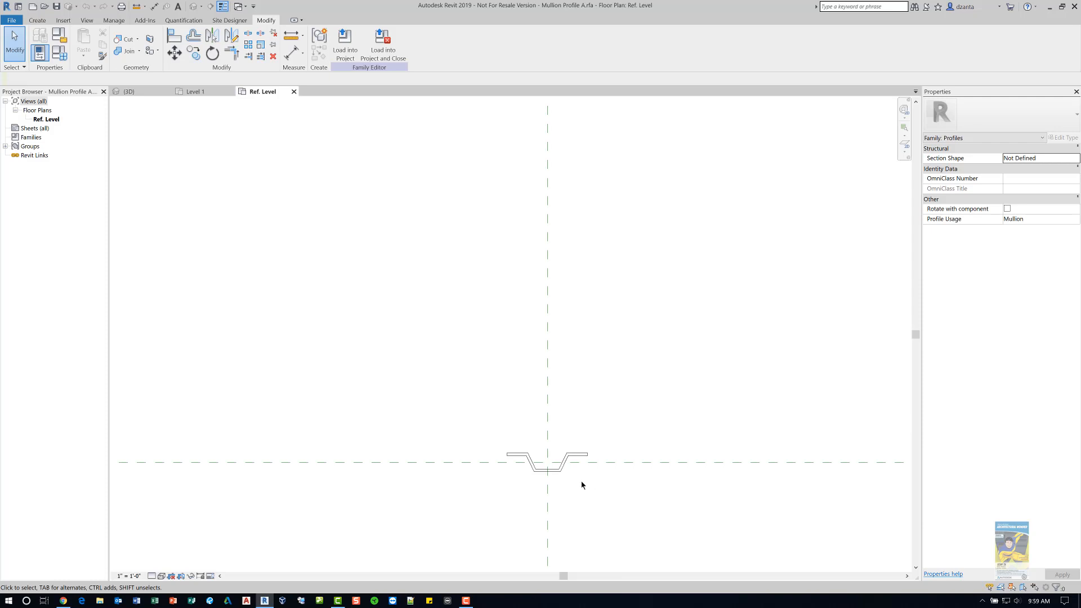
middle_drag(589, 491, 558, 330)
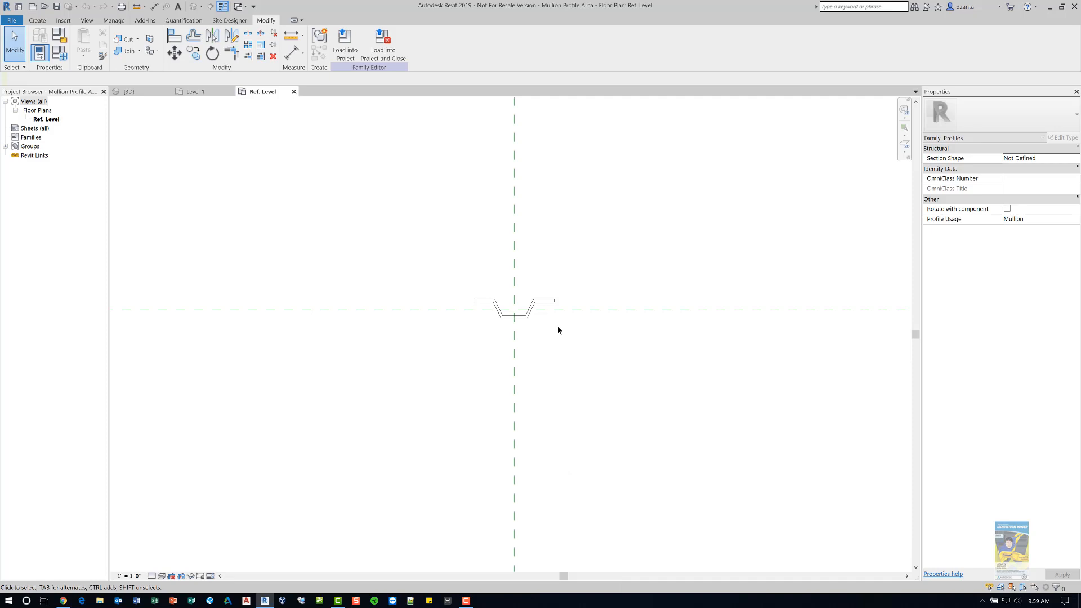
- Create a new family from the Profile-Mullion.rft template
click(294, 91)
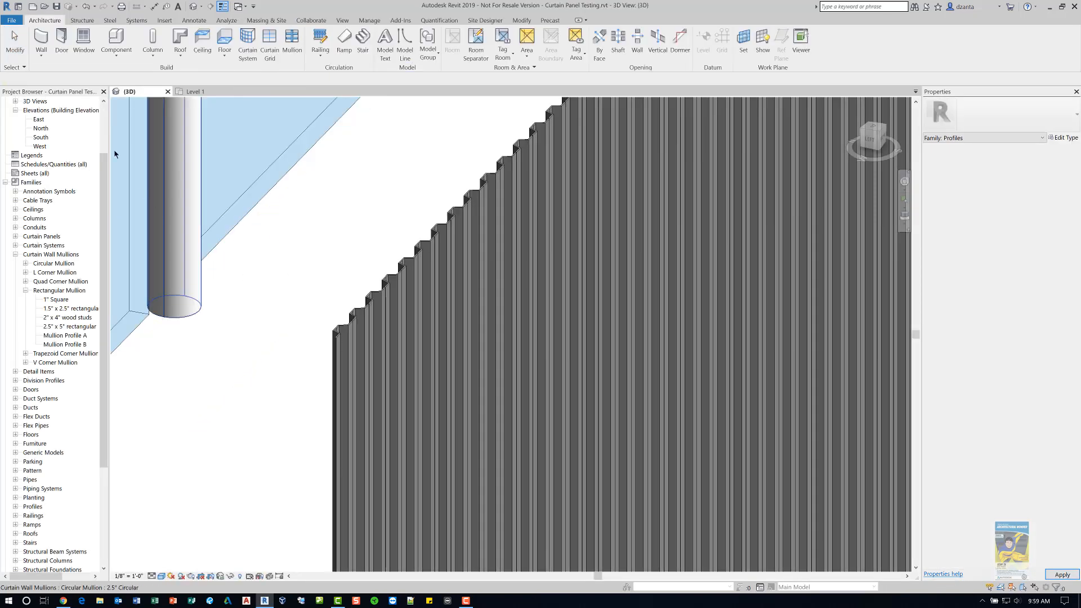
click(32, 6)
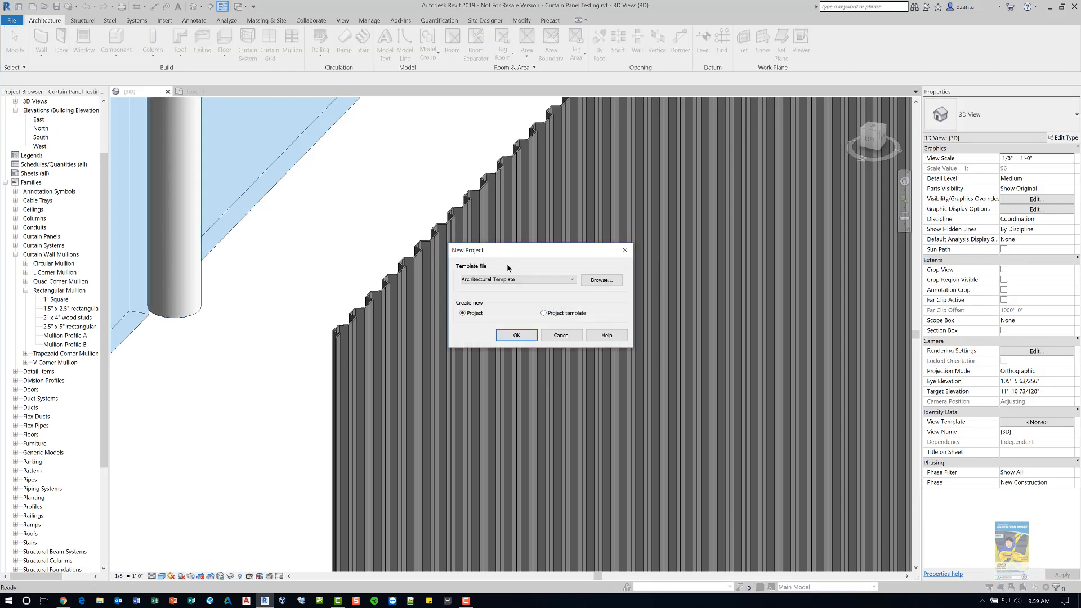
click(560, 335)
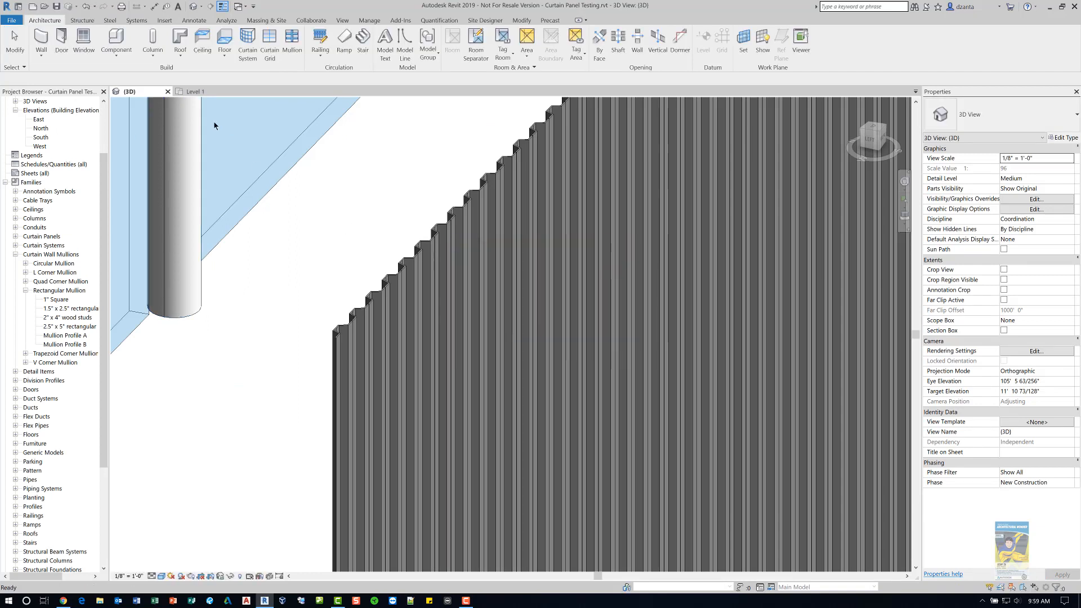
click(10, 21)
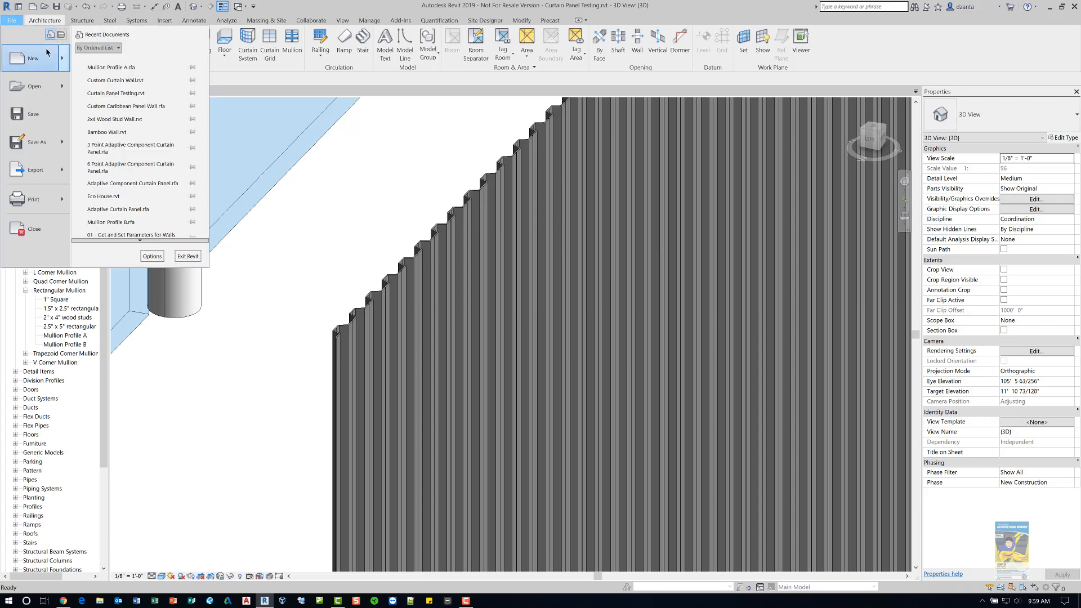
mouse_move(49, 54)
click(102, 91)
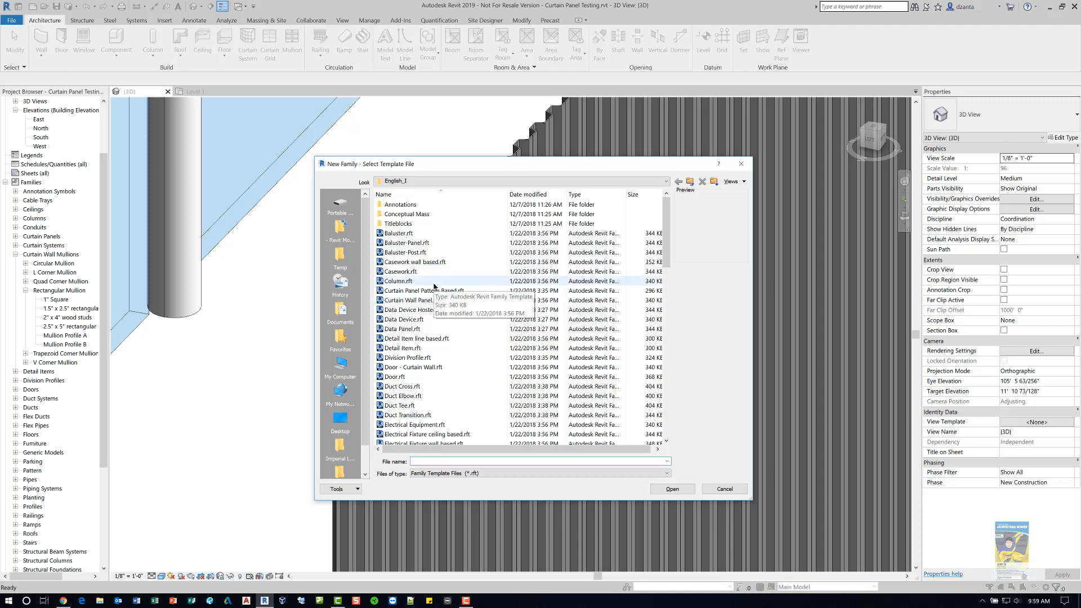
click(428, 339)
scroll(491, 330, down, 4)
scroll(491, 329, down, 9)
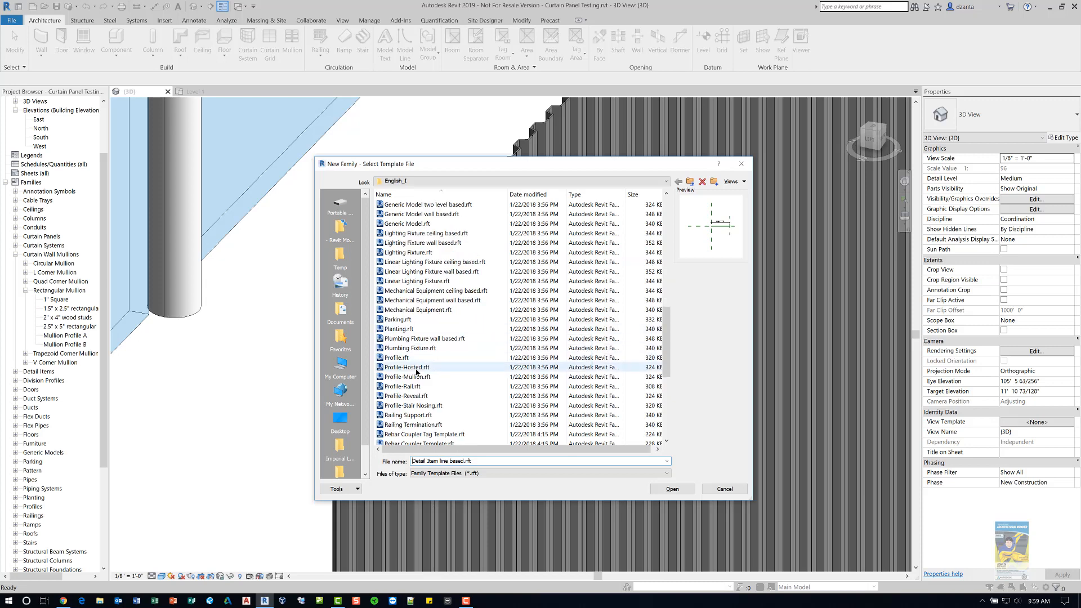
click(414, 377)
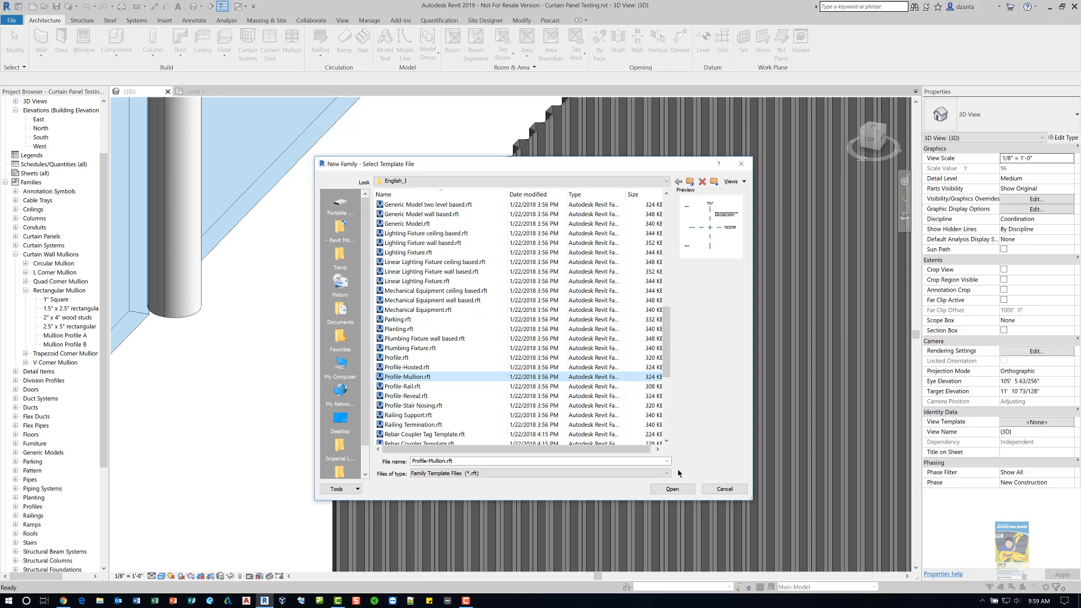
click(673, 489)
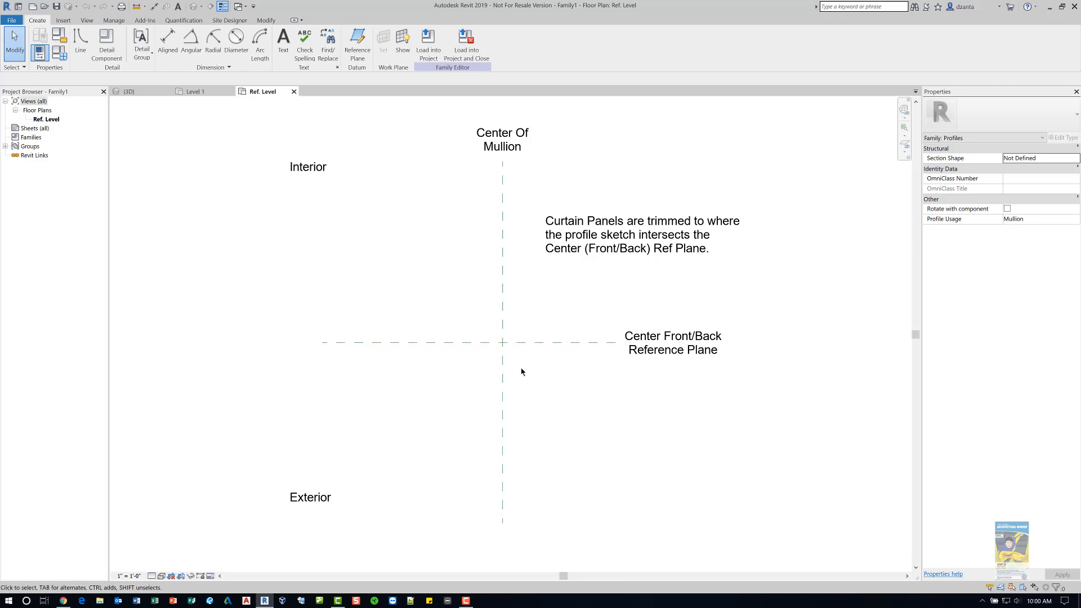
- Review the available profile options in the Mullion Profile A mullion type's properties without changing them
click(294, 92)
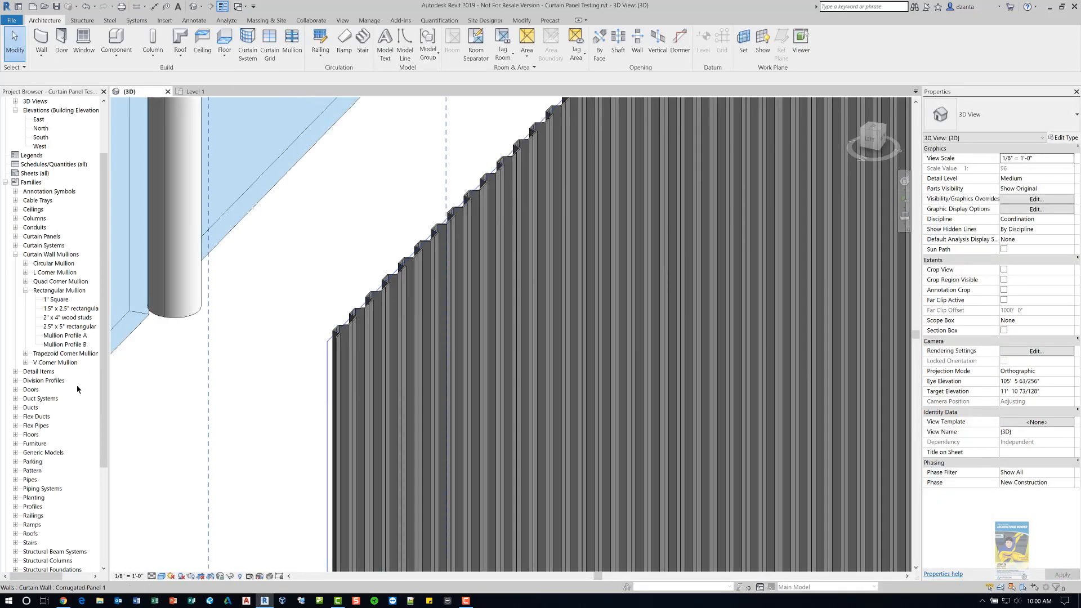
click(70, 336)
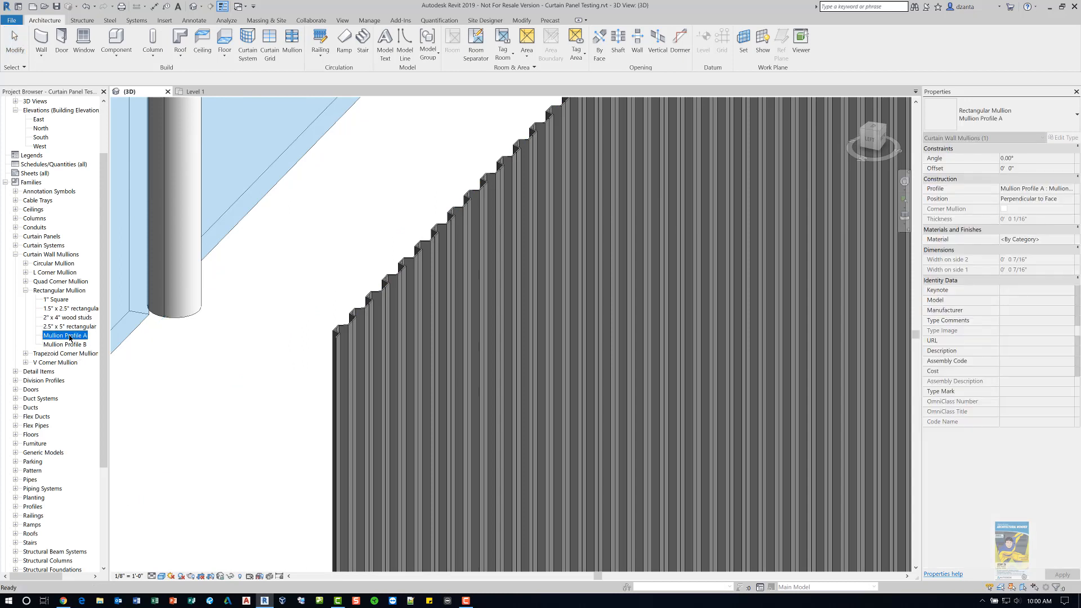
right_click(70, 338)
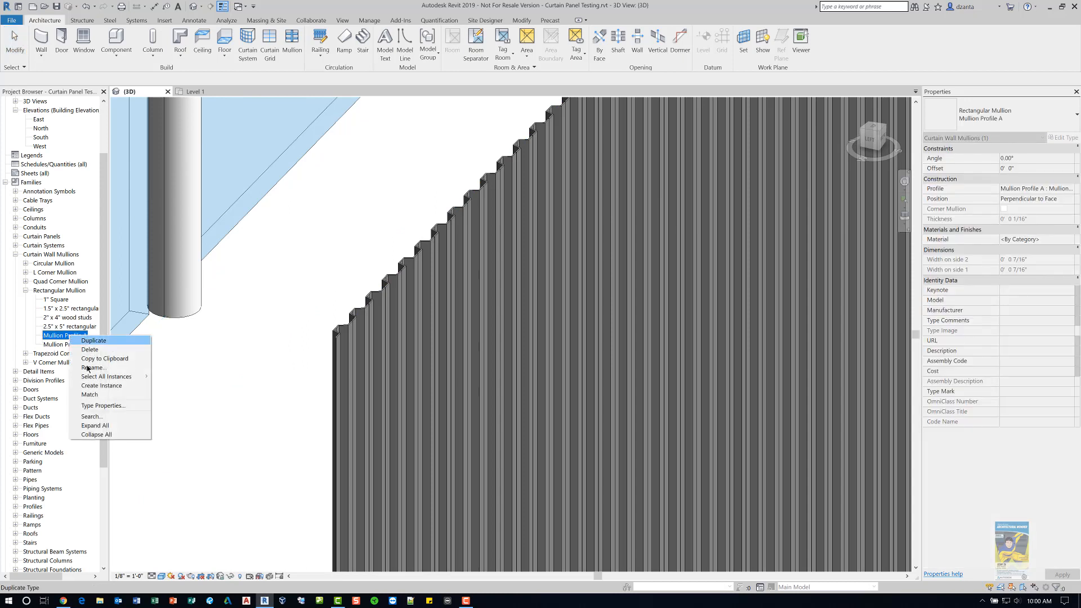
click(113, 405)
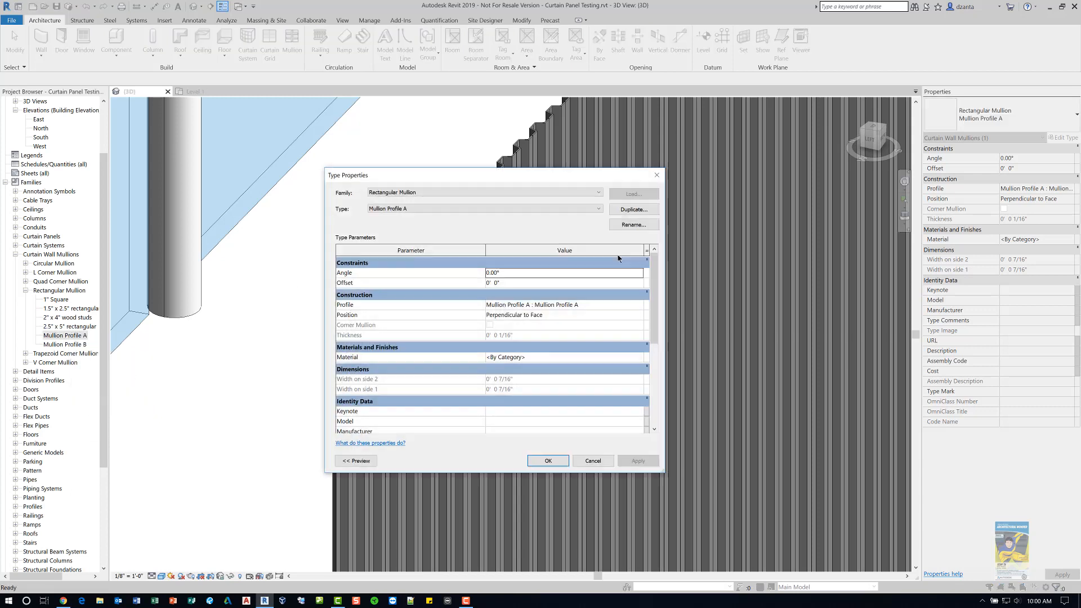
click(640, 305)
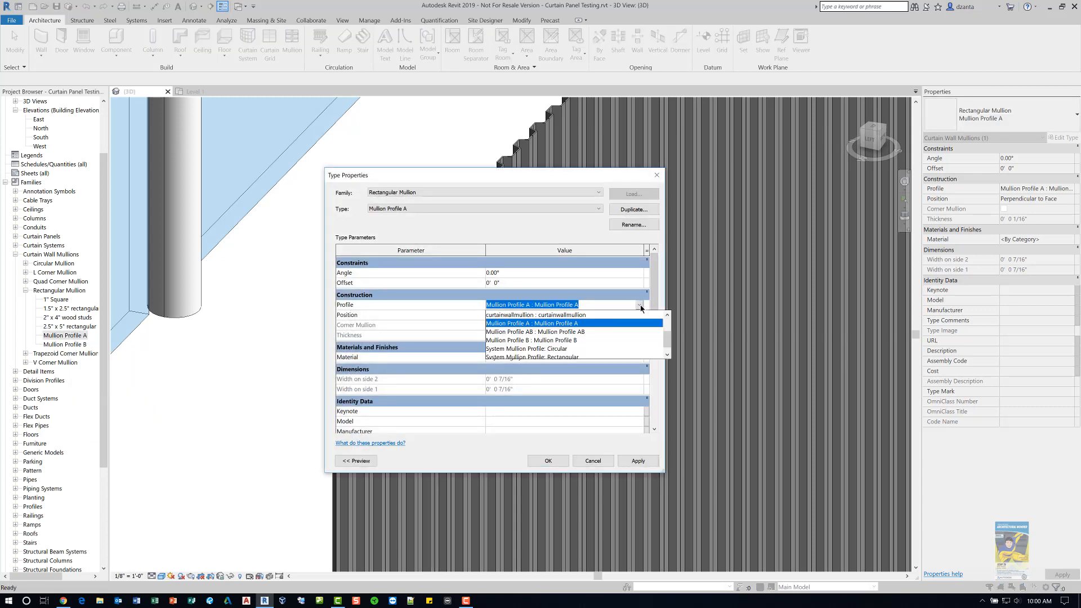
click(589, 458)
click(589, 457)
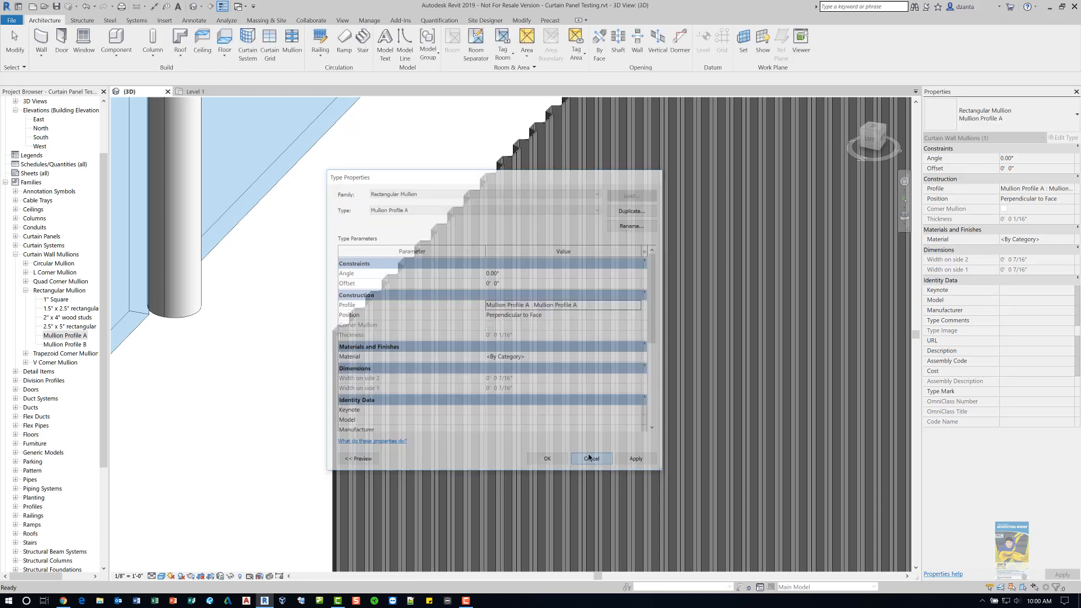
- Open the Corrugated Panel 1 curtain wall's profile in Edit Profile mode and finish the edit
click(286, 384)
scroll(320, 347, down, 3)
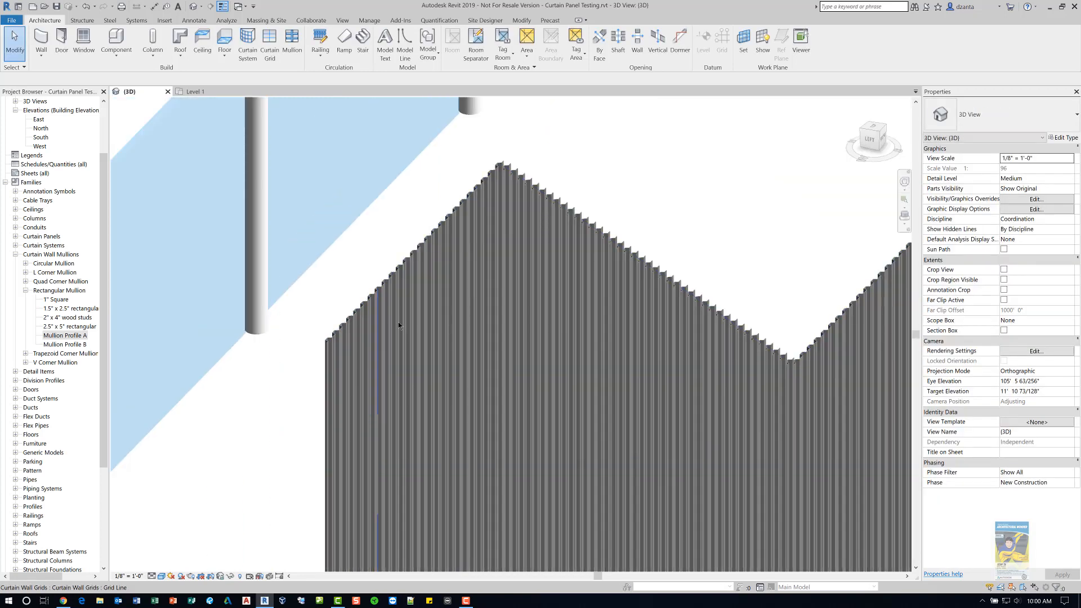
middle_drag(398, 322, 363, 272)
scroll(364, 270, down, 2)
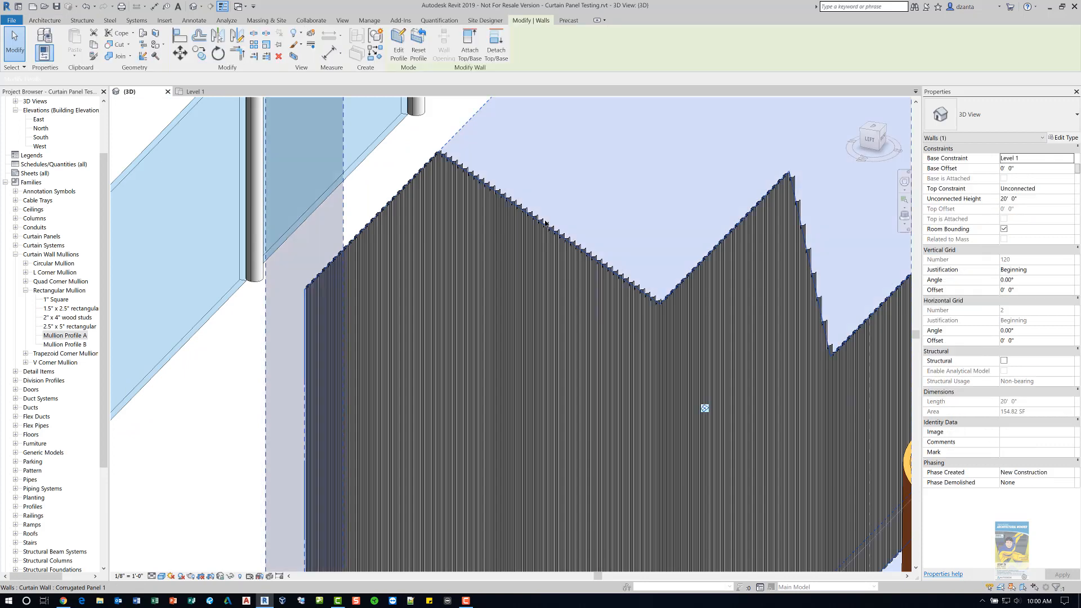
click(704, 409)
click(399, 54)
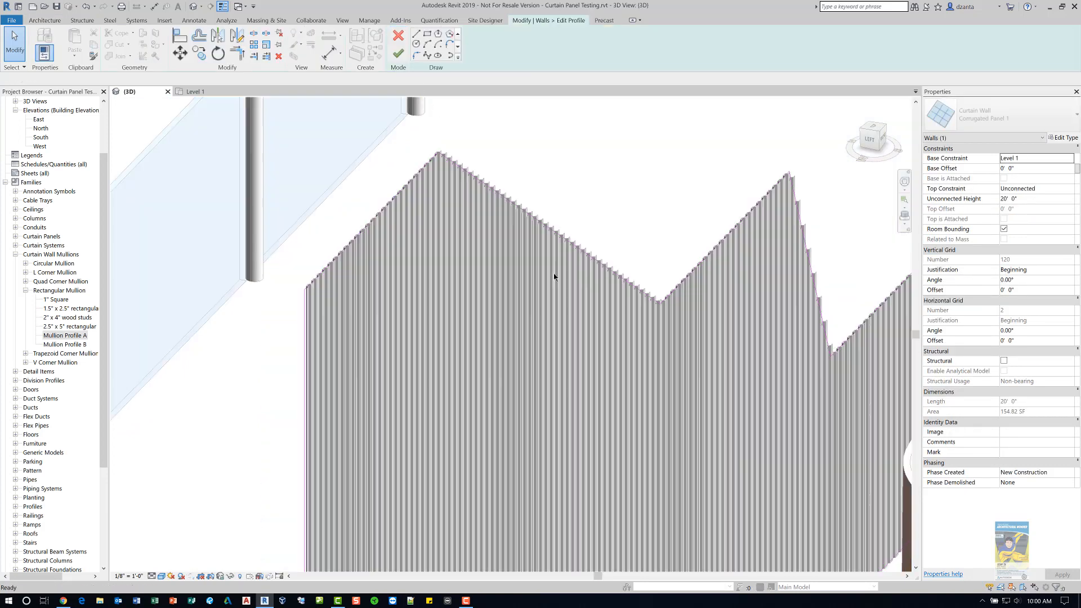
scroll(553, 273, down, 4)
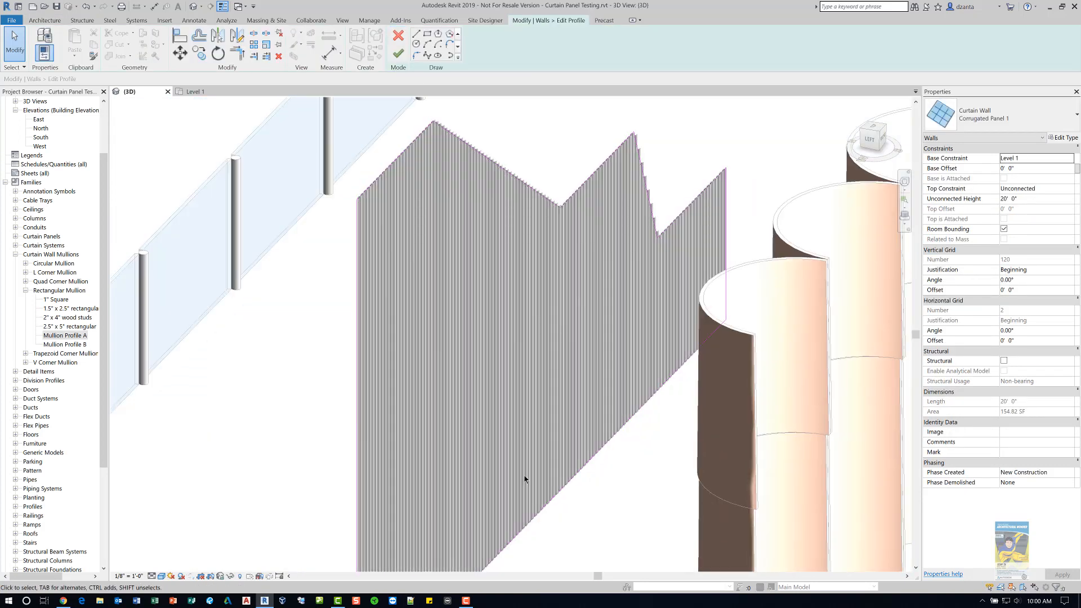
scroll(522, 482, down, 2)
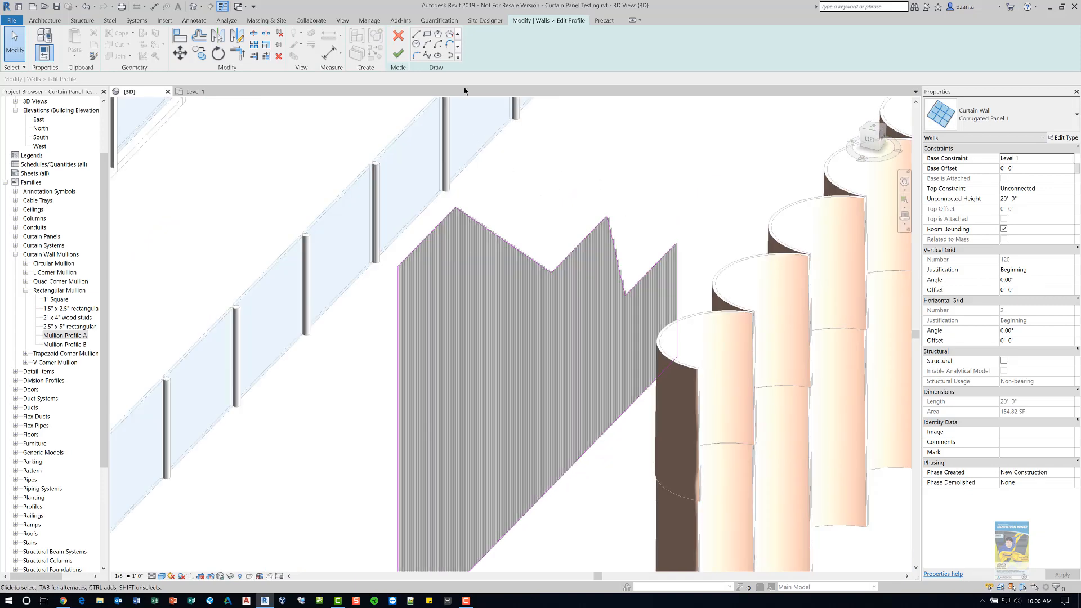
click(398, 54)
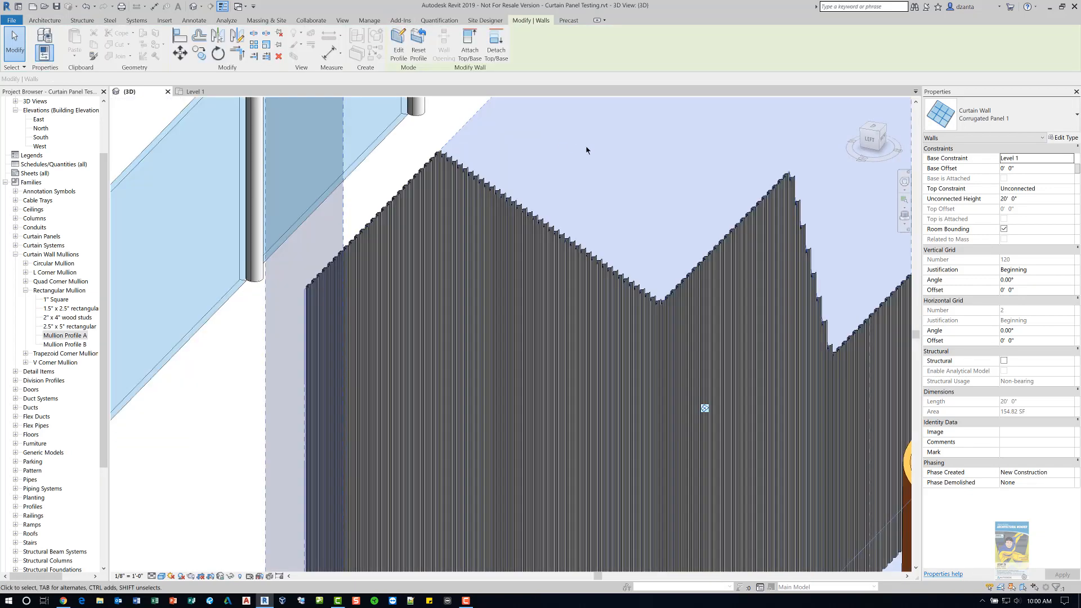
- Select the various curtain walls in the 3D view, including the Exterior Glazing wall, to inspect their properties
click(210, 448)
scroll(250, 402, down, 7)
middle_drag(409, 302, 358, 199)
scroll(360, 203, down, 4)
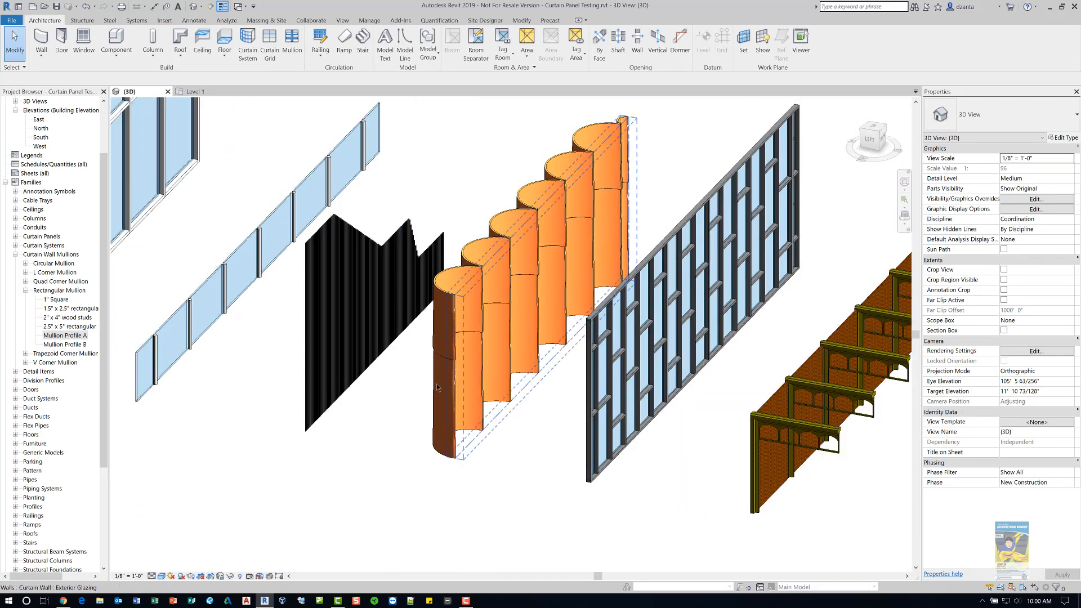
click(437, 388)
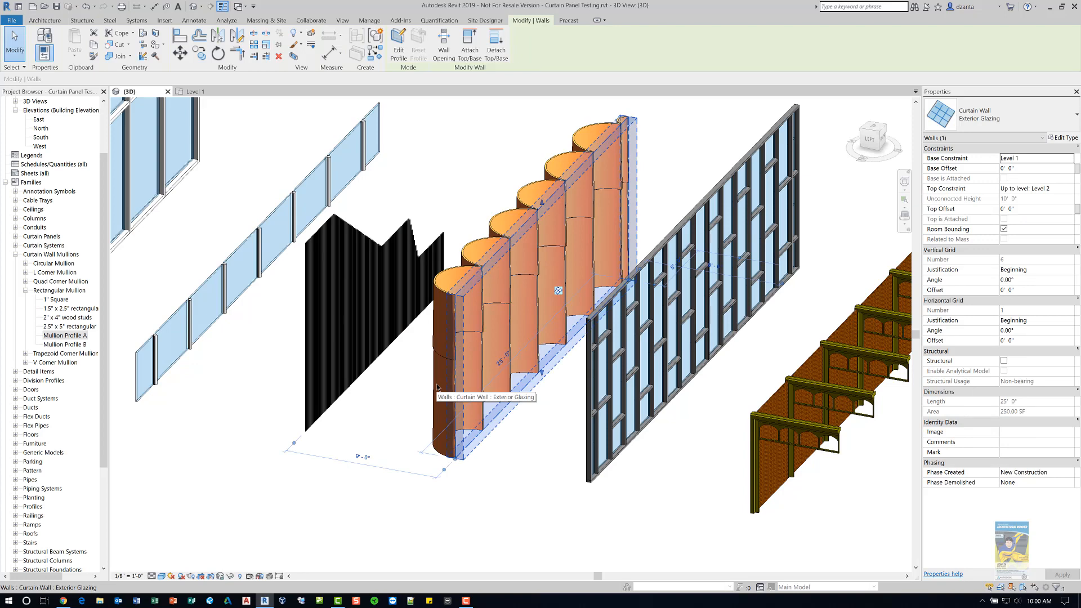
scroll(437, 387, down, 2)
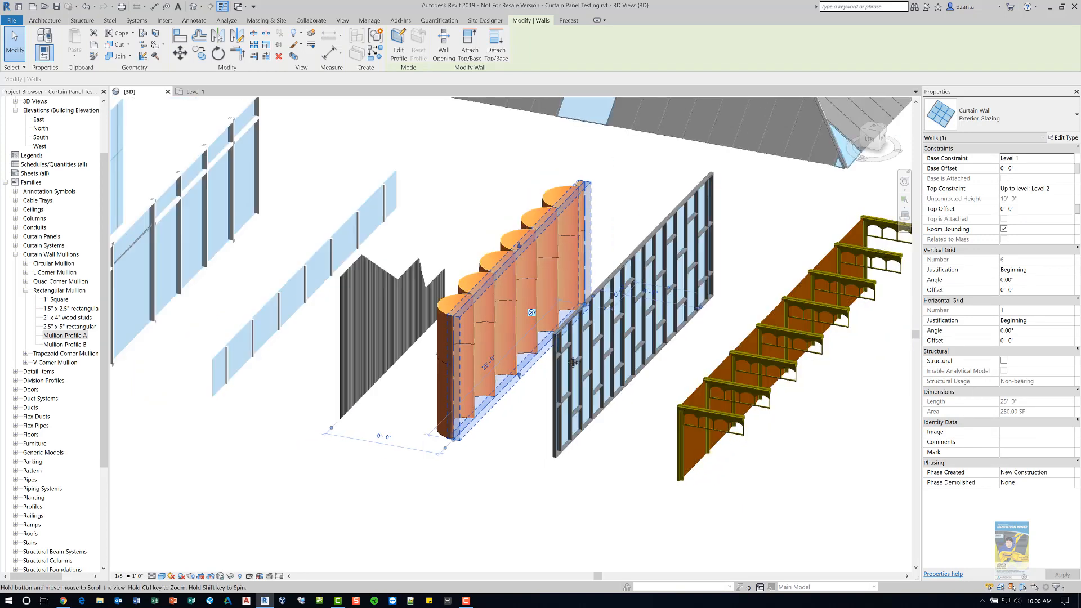
middle_drag(500, 337, 586, 365)
scroll(586, 365, down, 3)
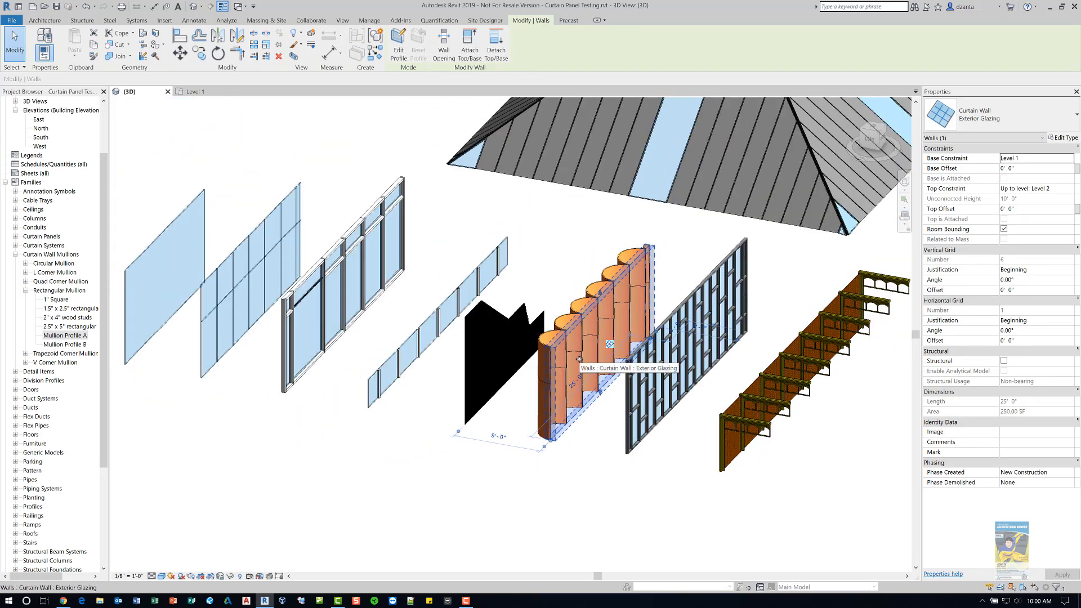
middle_drag(654, 370, 704, 386)
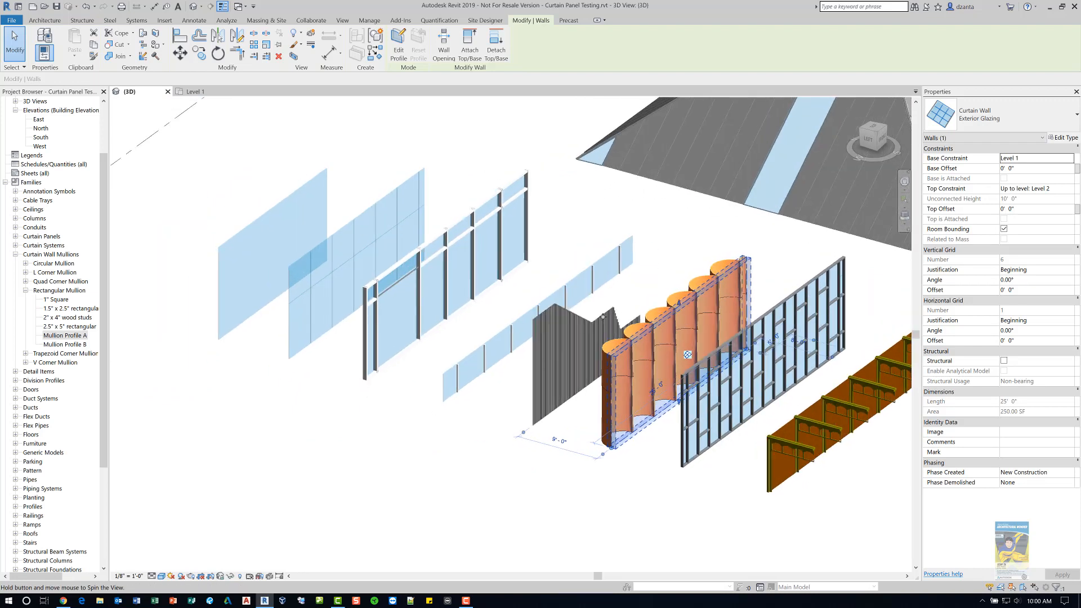
click(445, 158)
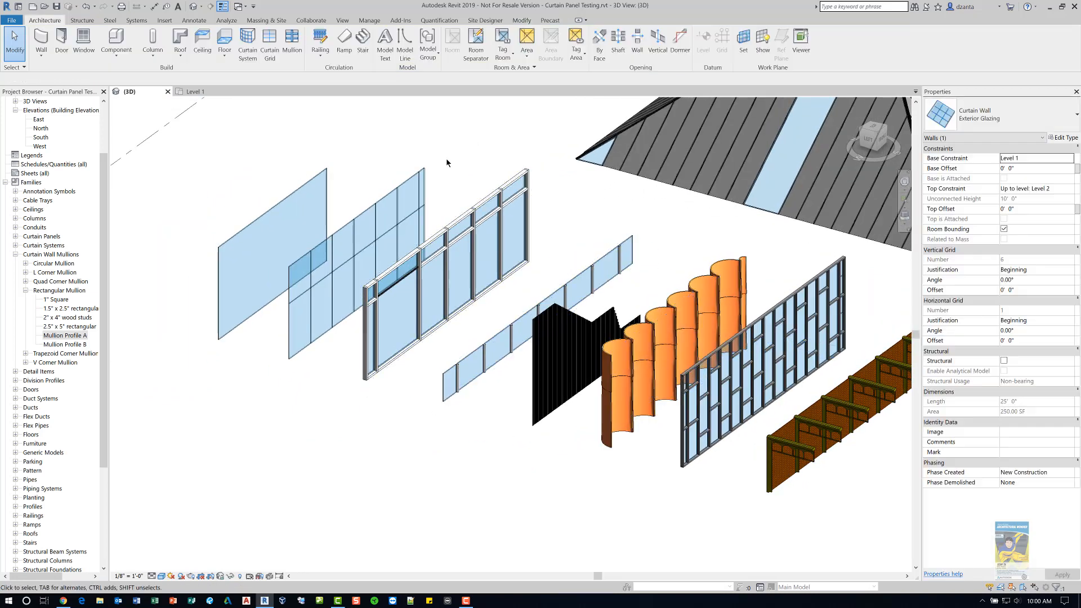
click(413, 176)
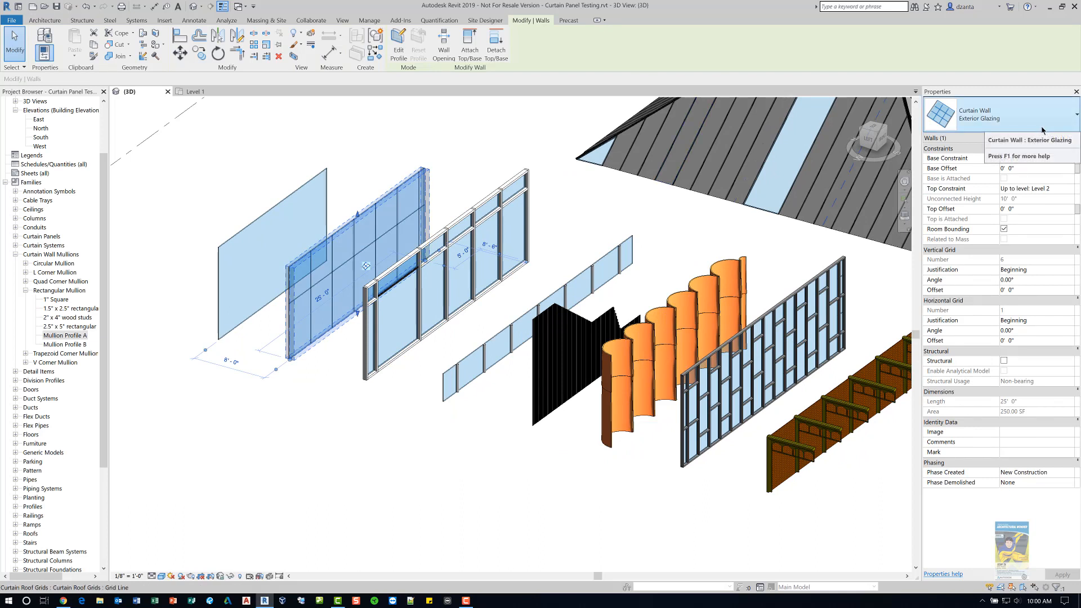
click(498, 480)
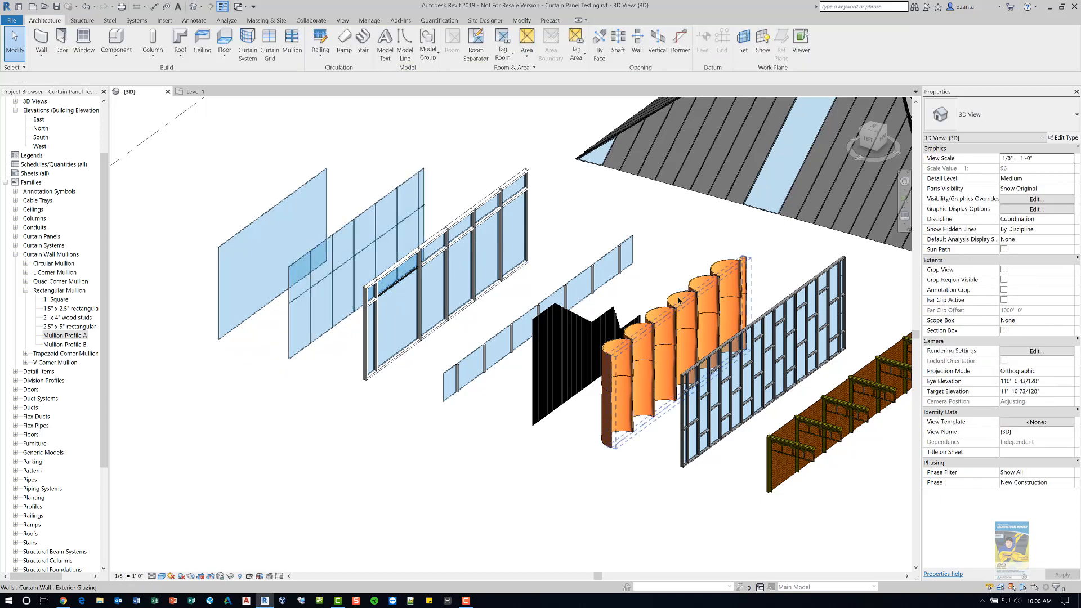
click(697, 280)
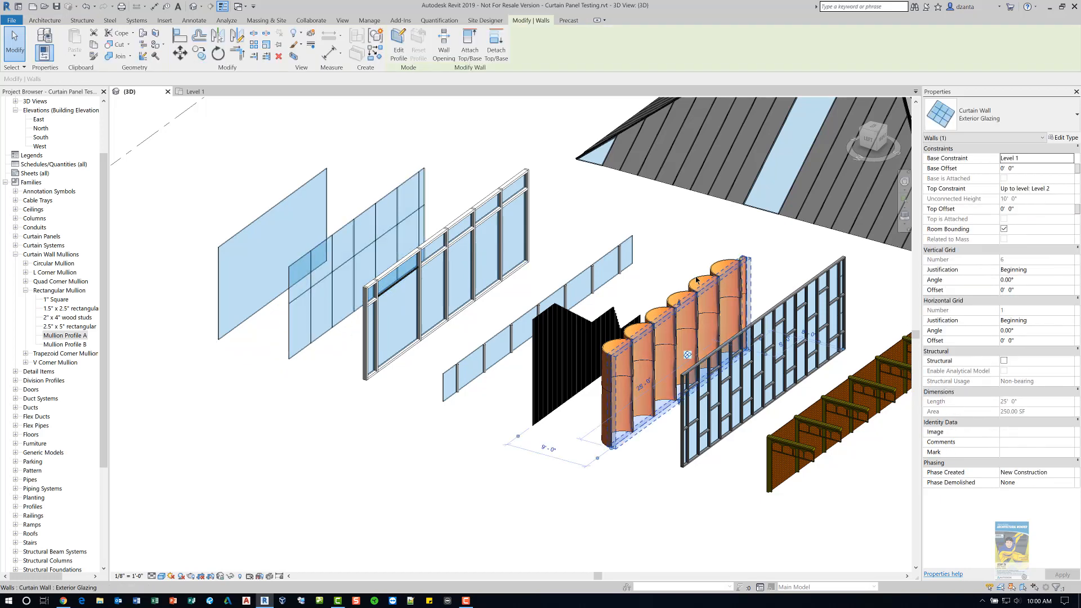
- Duplicate the Exterior Glazing curtain wall type as a new type named Bamboo Wall
click(995, 115)
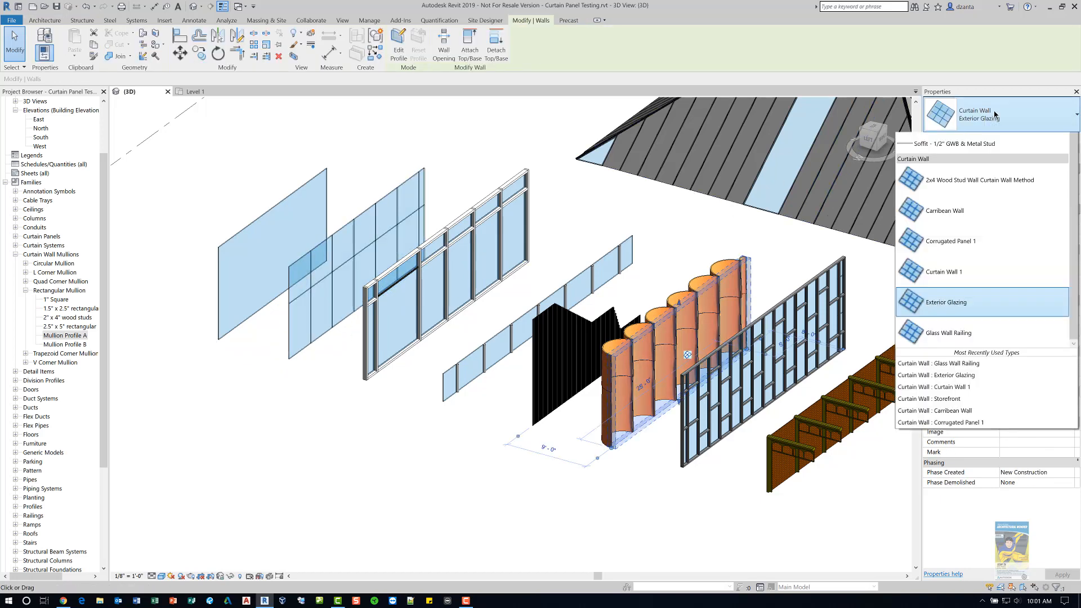
click(995, 114)
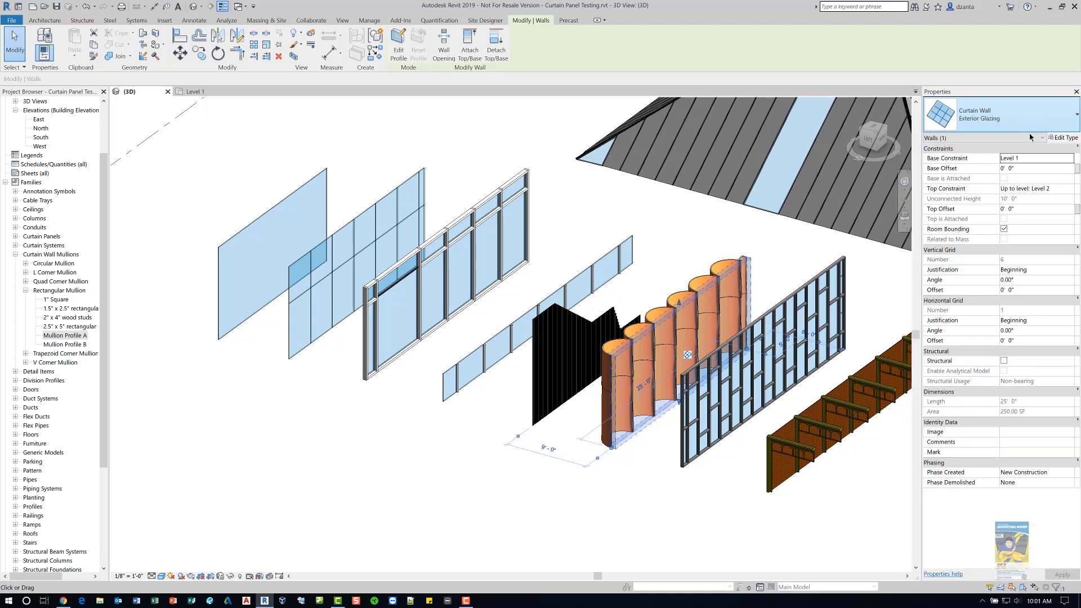
click(1070, 139)
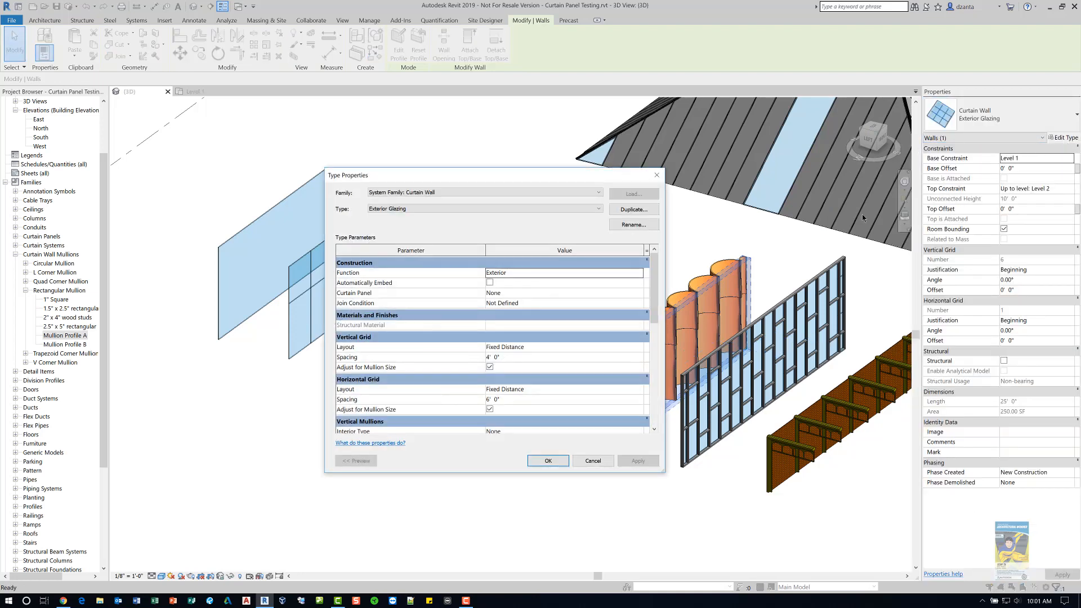
click(634, 210)
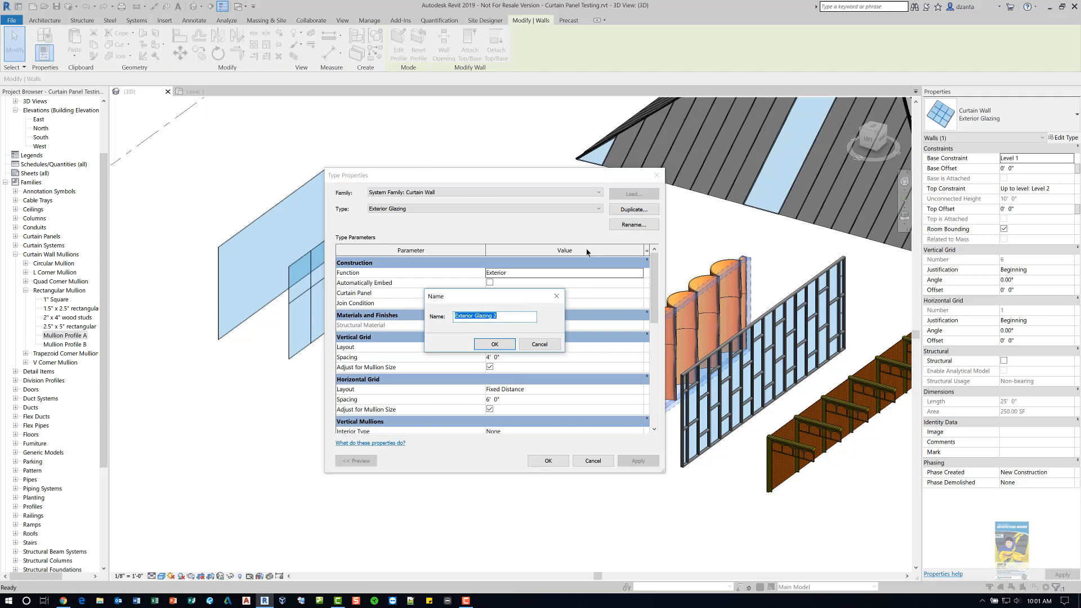
text(Bamboo Wall)
key(Return)
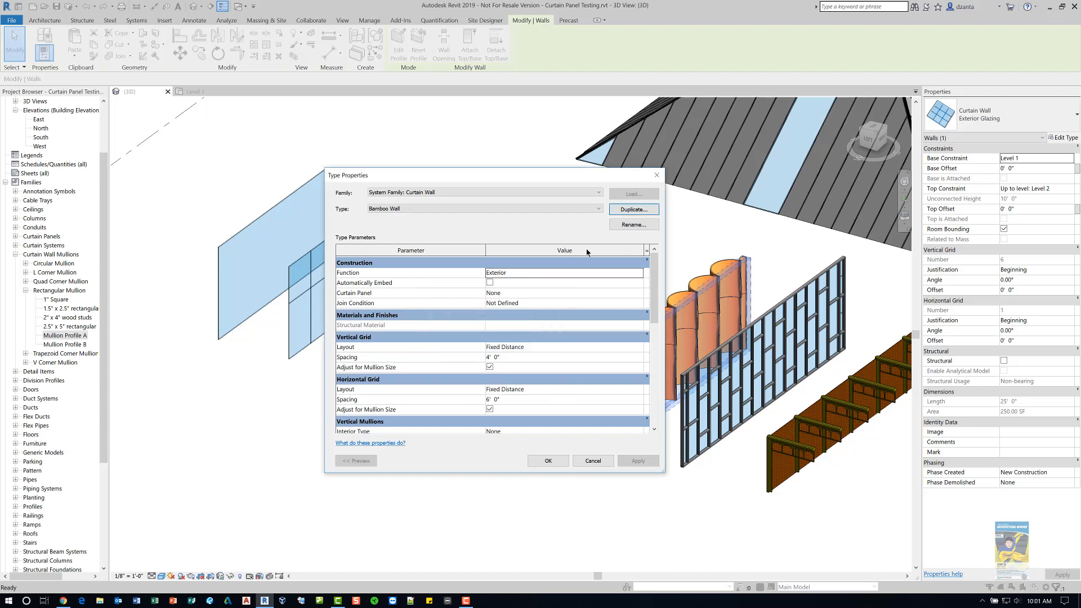
- Set the Bamboo Wall type's vertical grid spacing to 1'
click(598, 361)
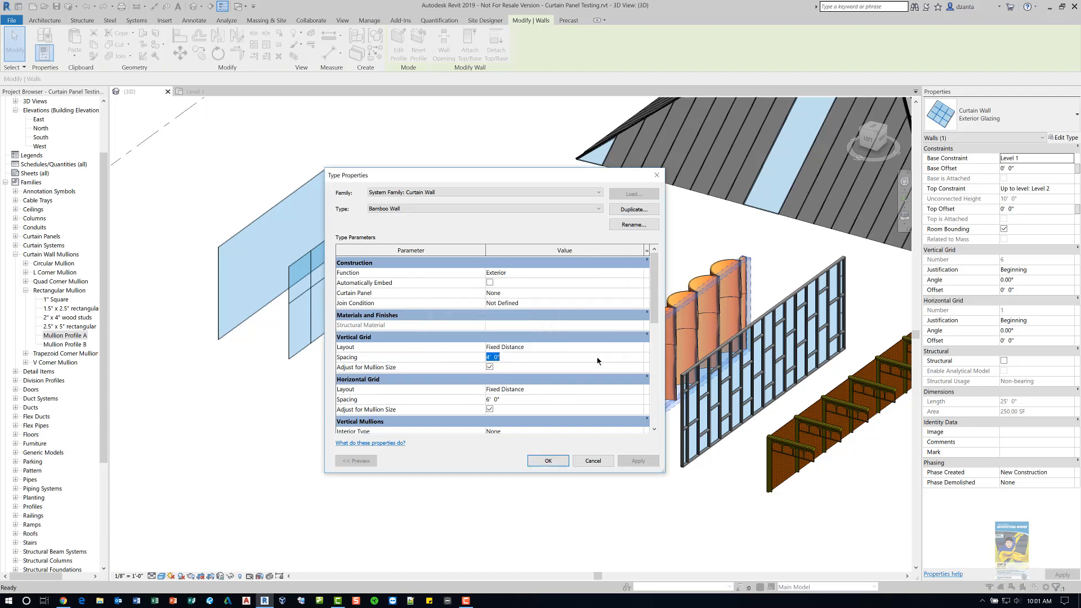
text(1)
click(536, 387)
click(548, 461)
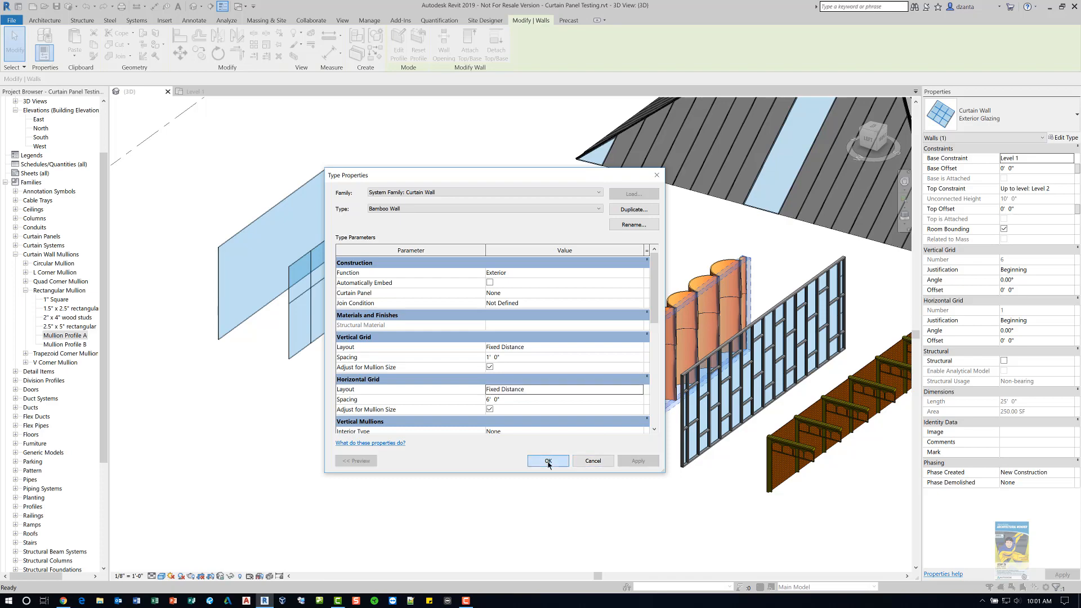
click(566, 483)
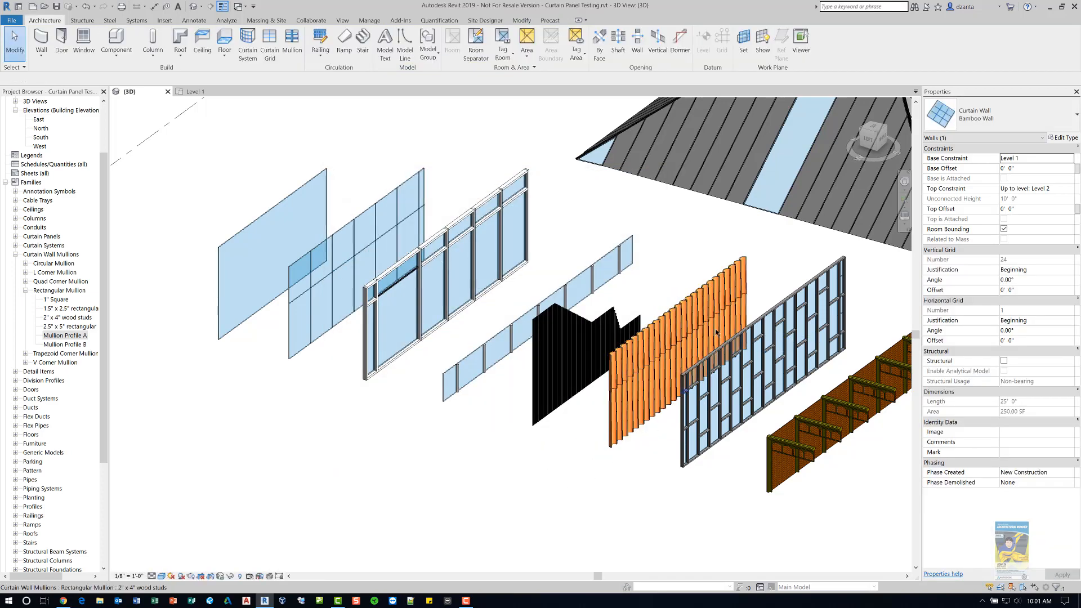
- Set the Bamboo Wall type's horizontal grid spacing to 2'
scroll(697, 265, up, 6)
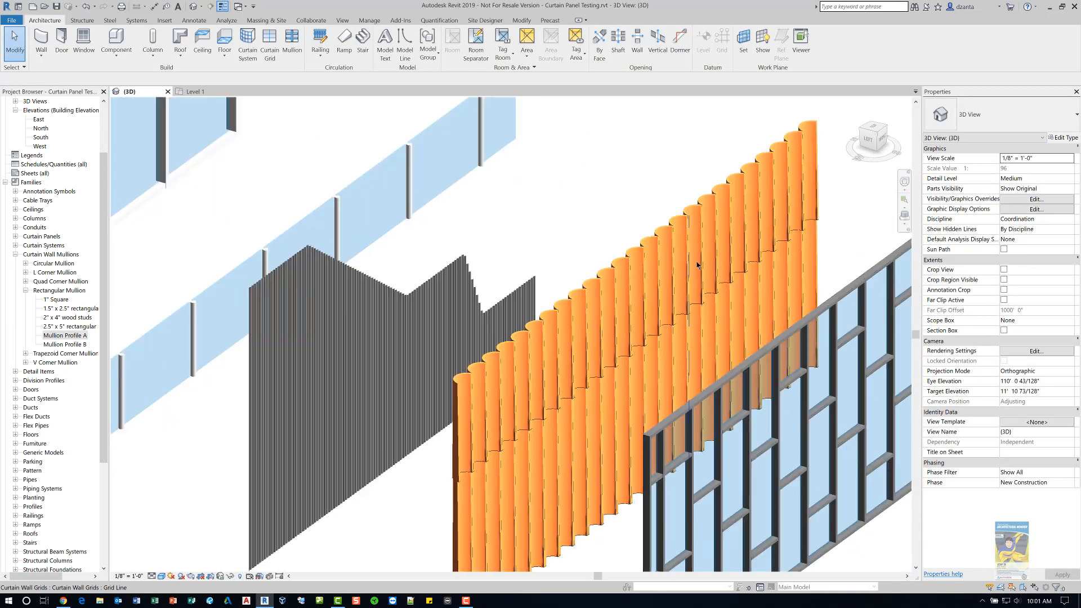
middle_drag(697, 265, 654, 161)
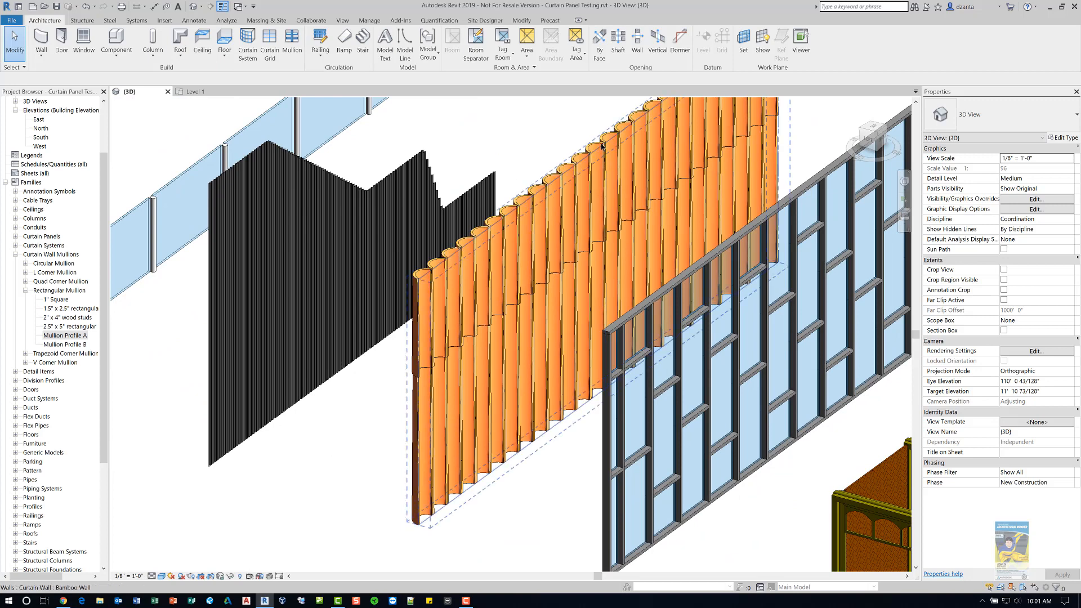
click(602, 146)
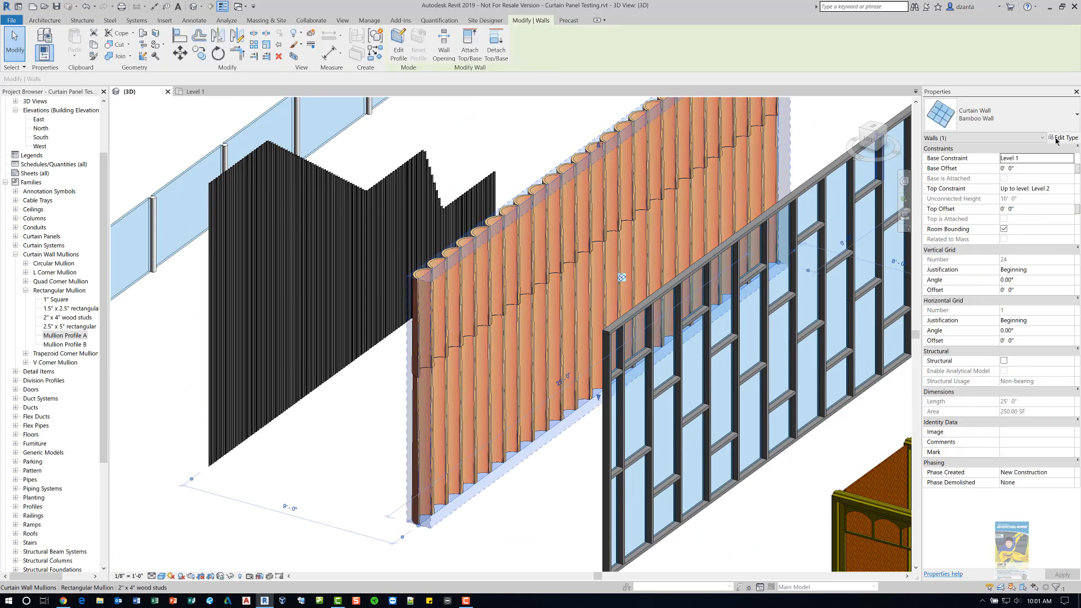
click(1062, 137)
drag(650, 327, 651, 349)
click(582, 347)
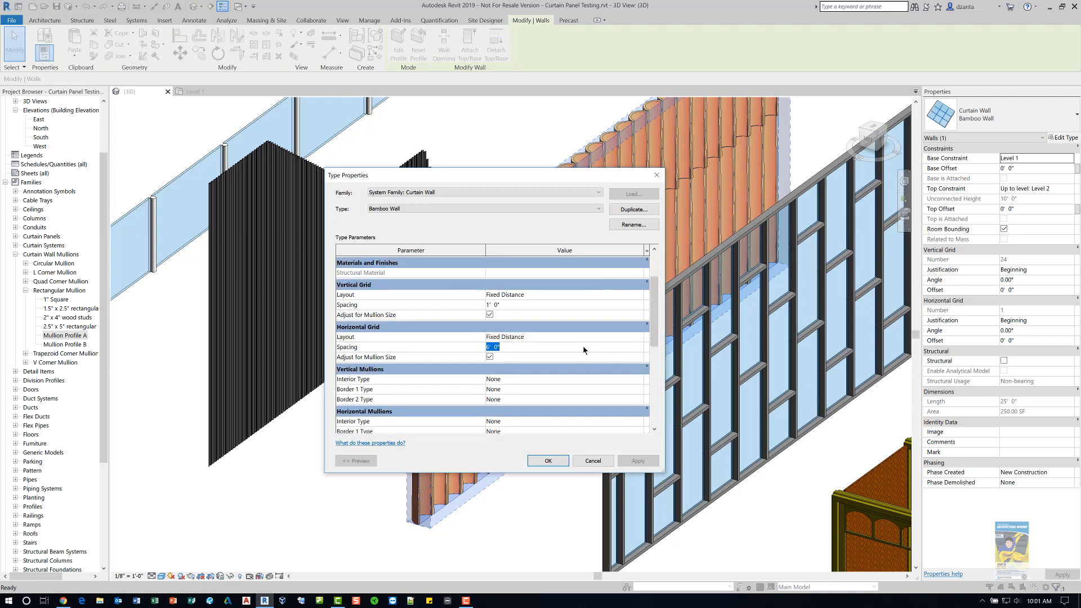
text(2)
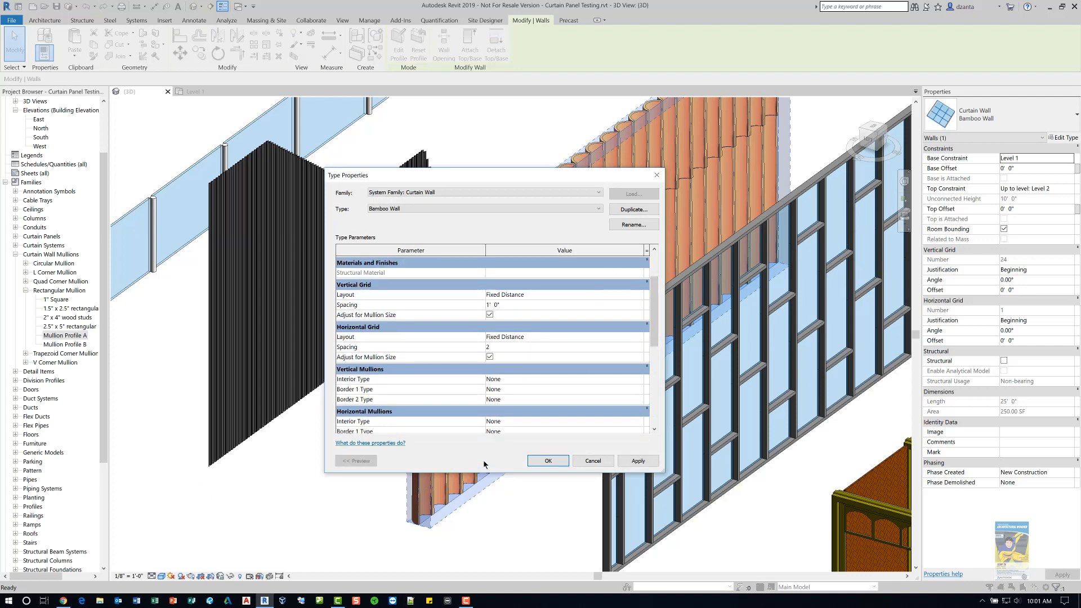
click(546, 461)
click(540, 484)
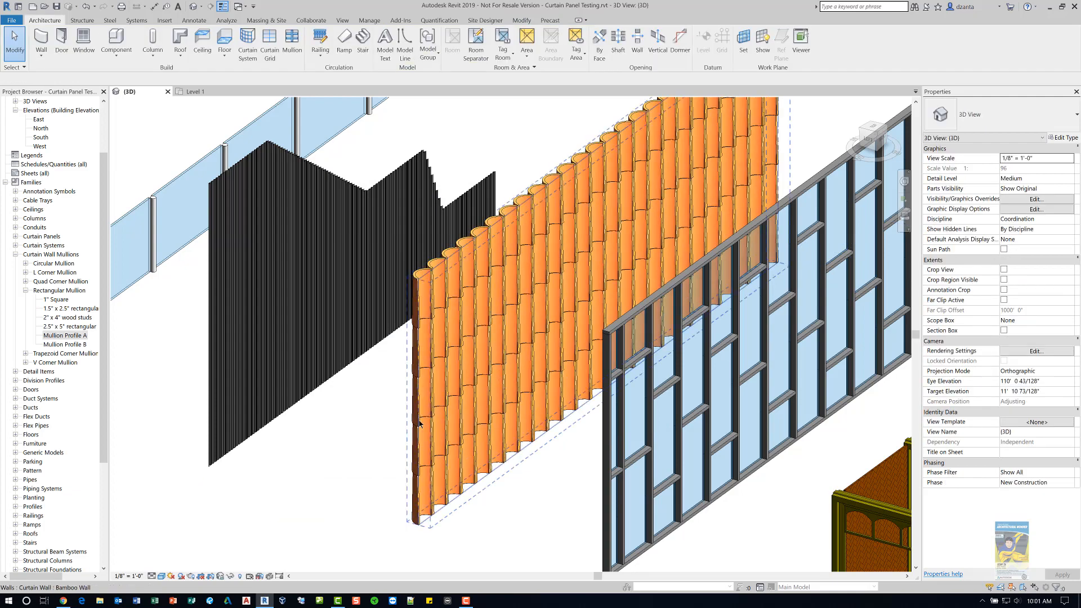
- Examine the Bamboo Wall's mullions and grid lines up close
click(386, 443)
shift+middle_drag(386, 444, 657, 444)
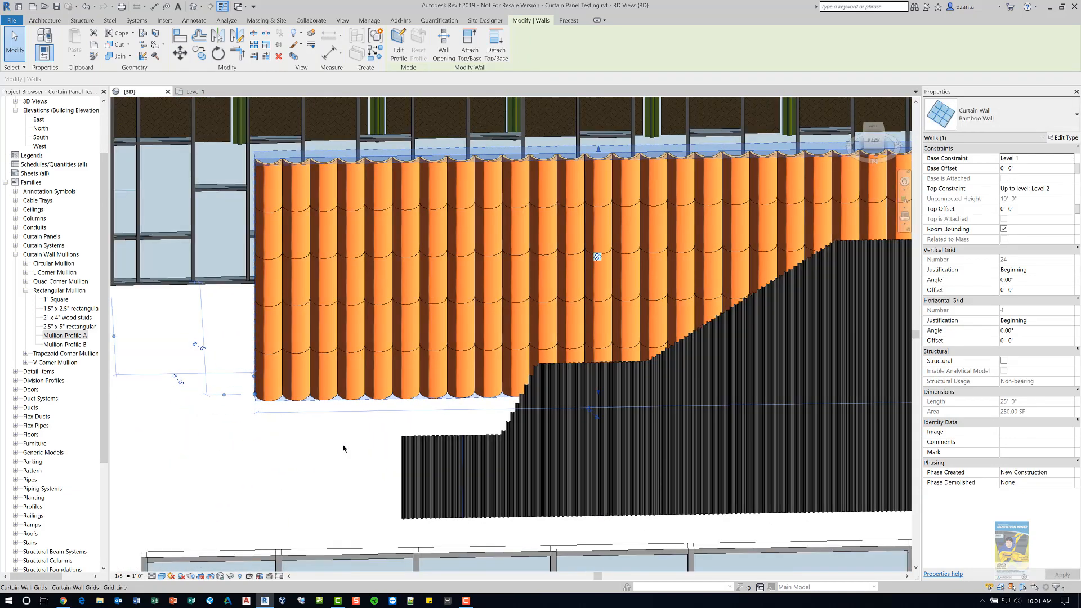
click(337, 450)
scroll(305, 411, up, 3)
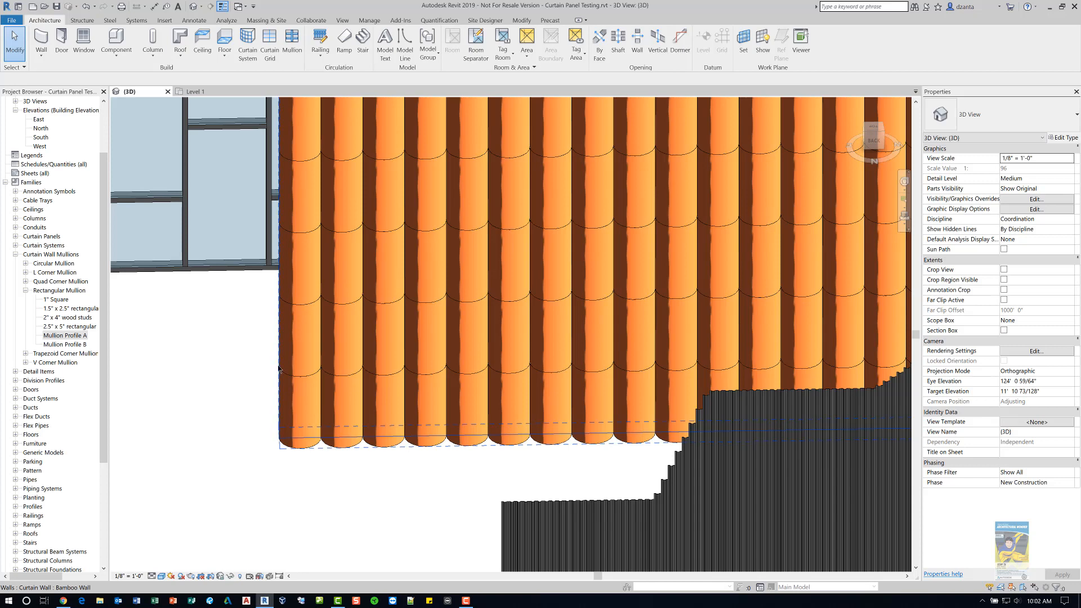
- Create a new family from the Curtain Wall Panel.rft template
click(12, 20)
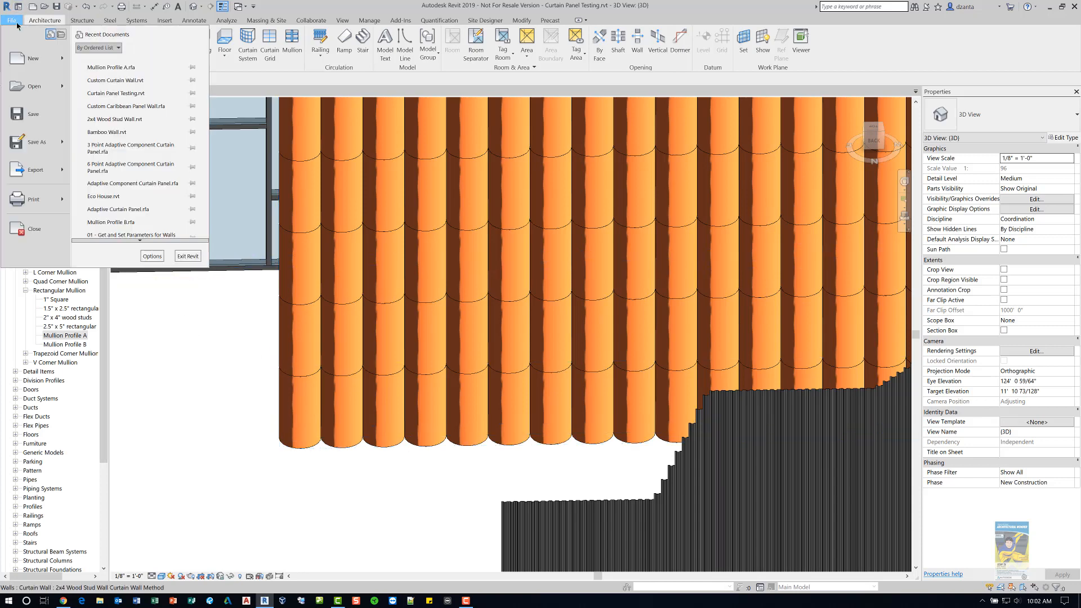
mouse_move(31, 65)
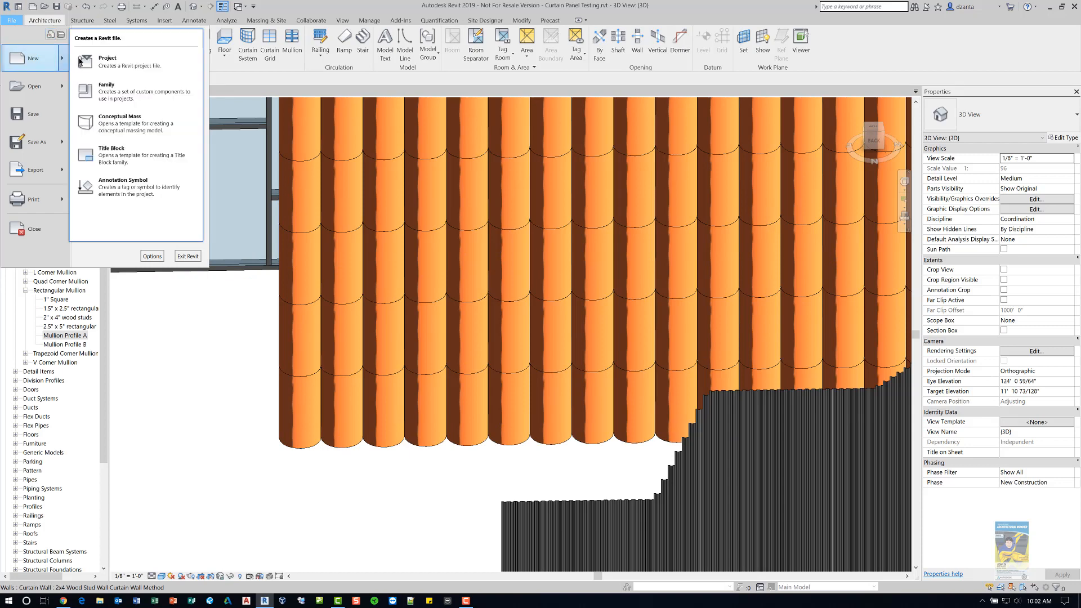
click(106, 91)
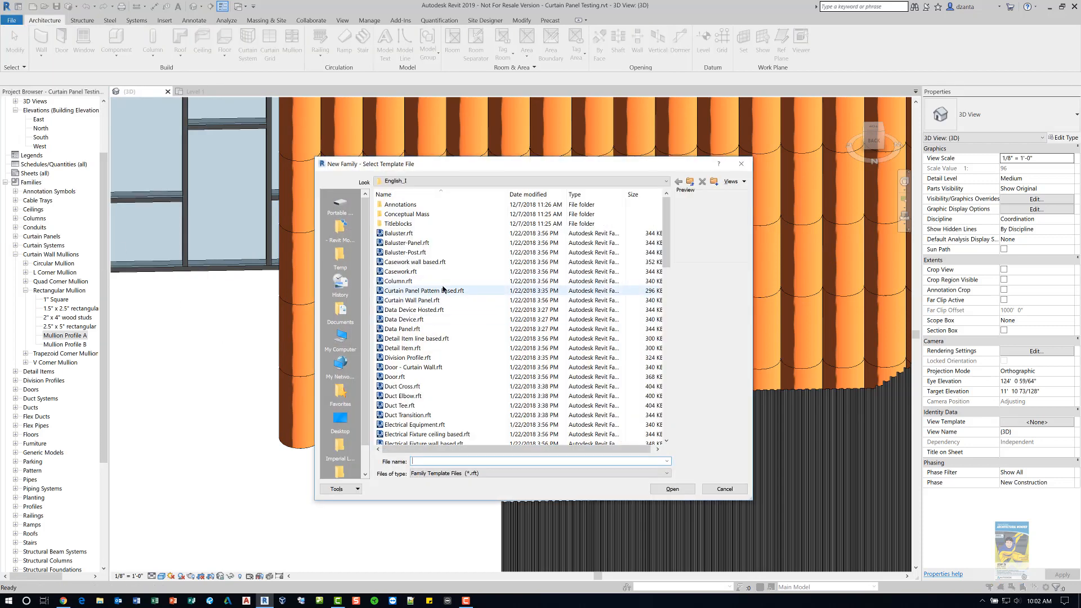
click(412, 300)
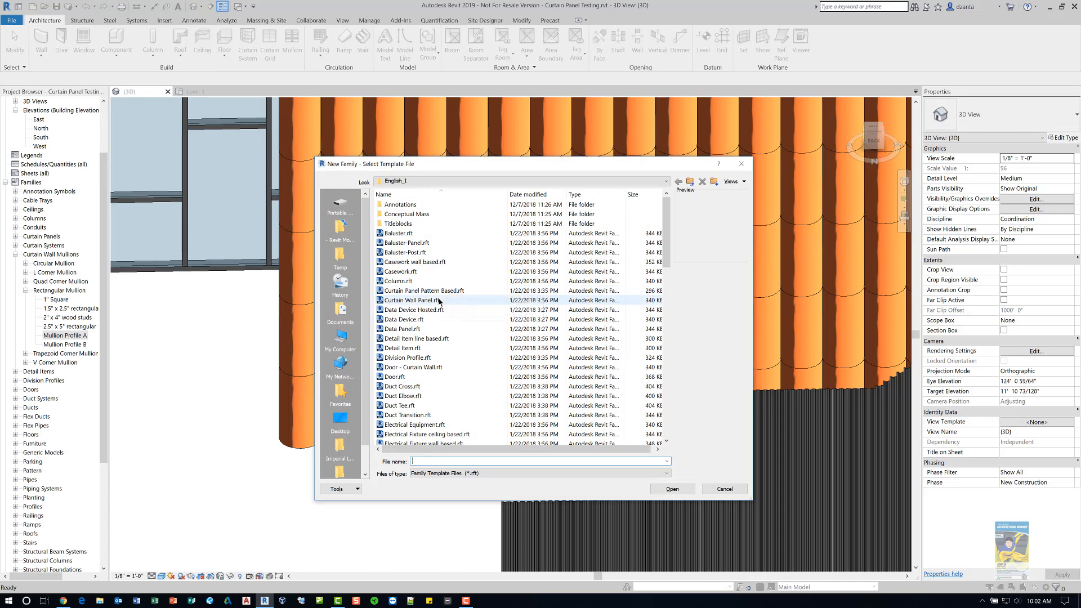
click(672, 489)
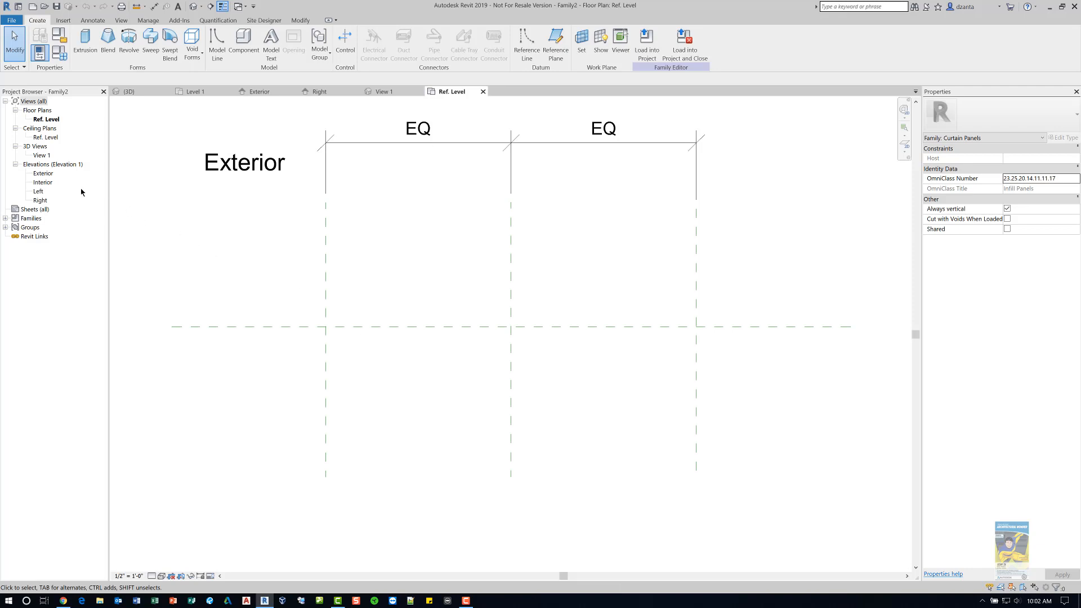
- Inspect the family's reference planes in the Exterior elevation and return to the Ref. Level floor plan
double_click(44, 174)
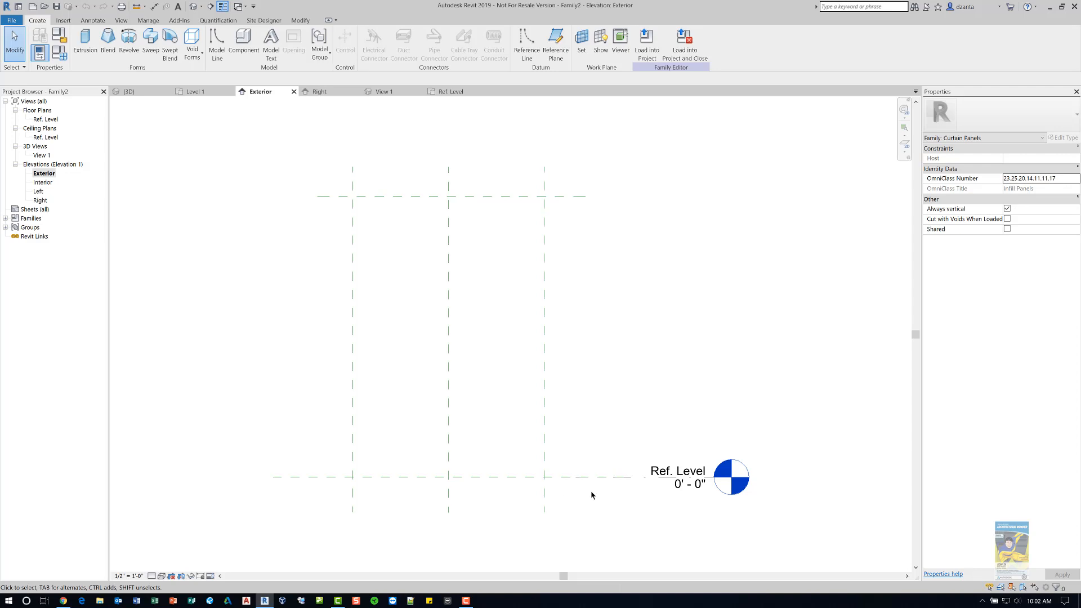
click(524, 485)
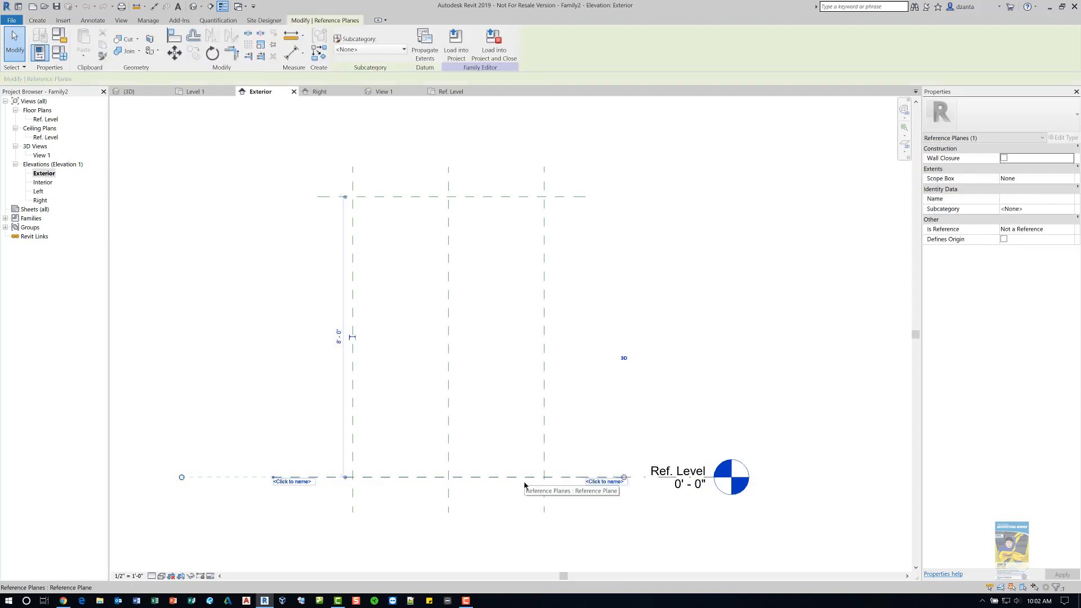
click(488, 524)
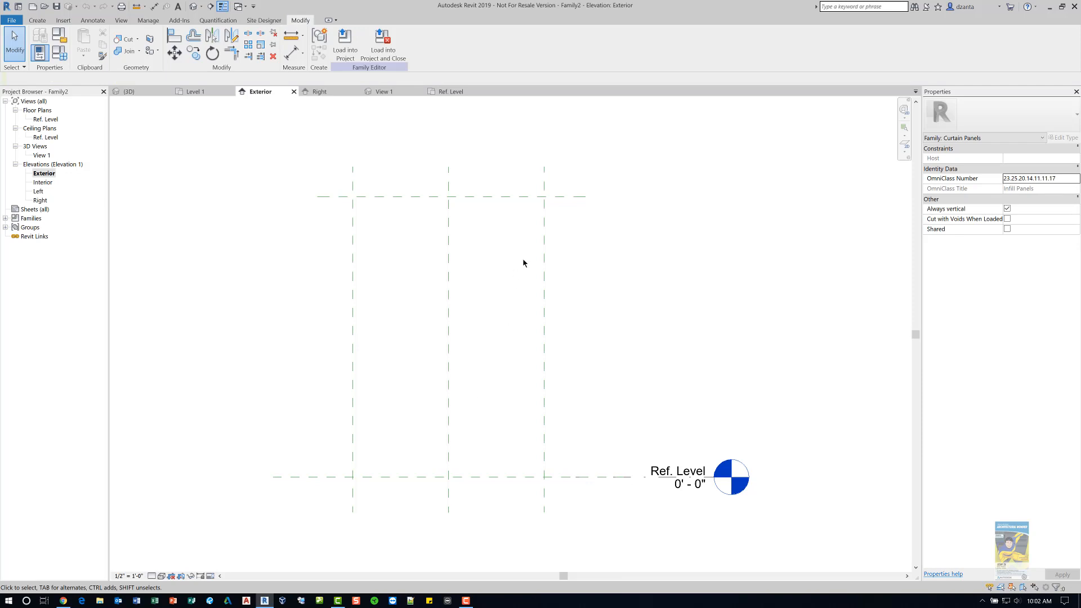
click(576, 197)
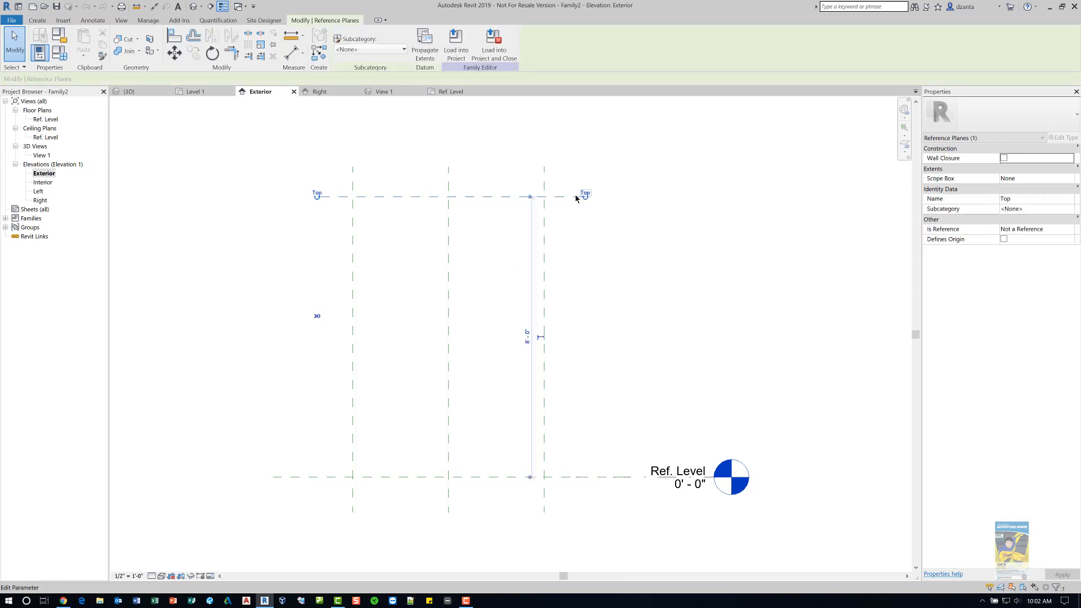
click(575, 251)
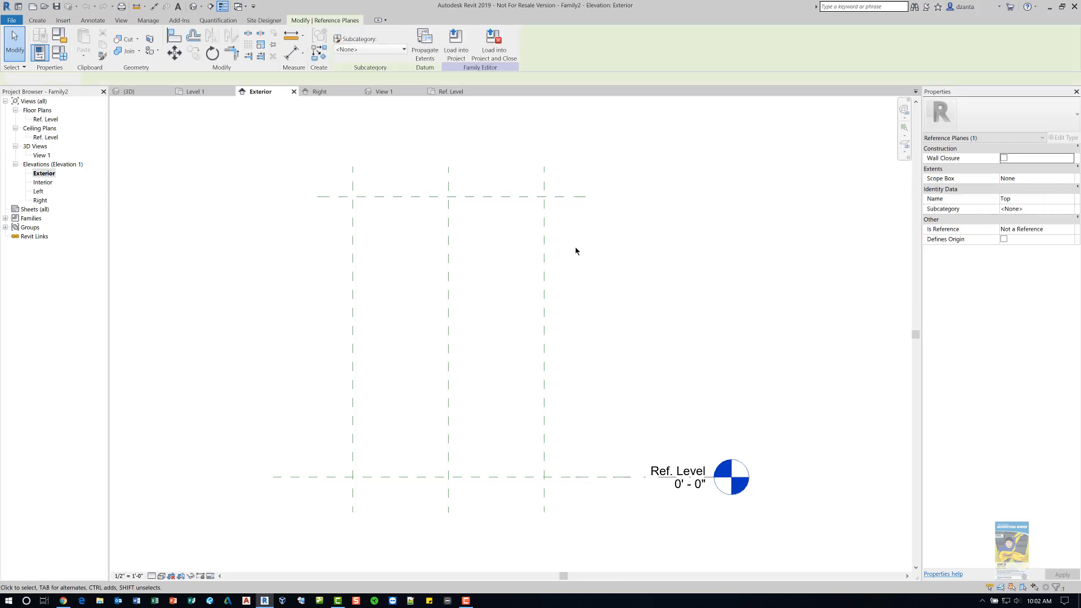
double_click(49, 120)
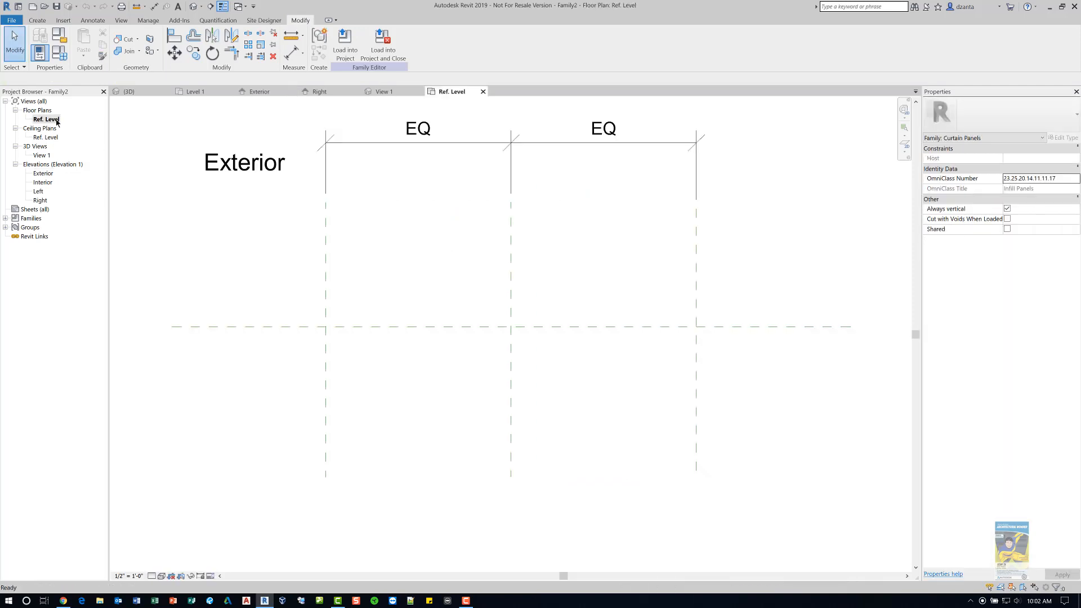
- Start a Blend and sketch a downward-bowing arc base boundary between the left and right reference planes
click(42, 23)
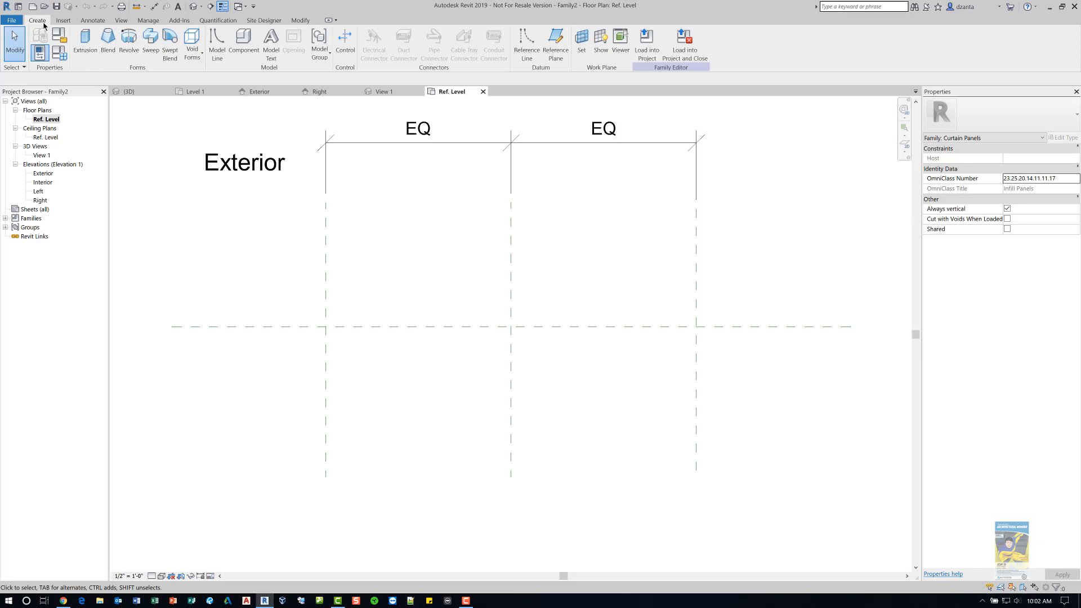
click(108, 45)
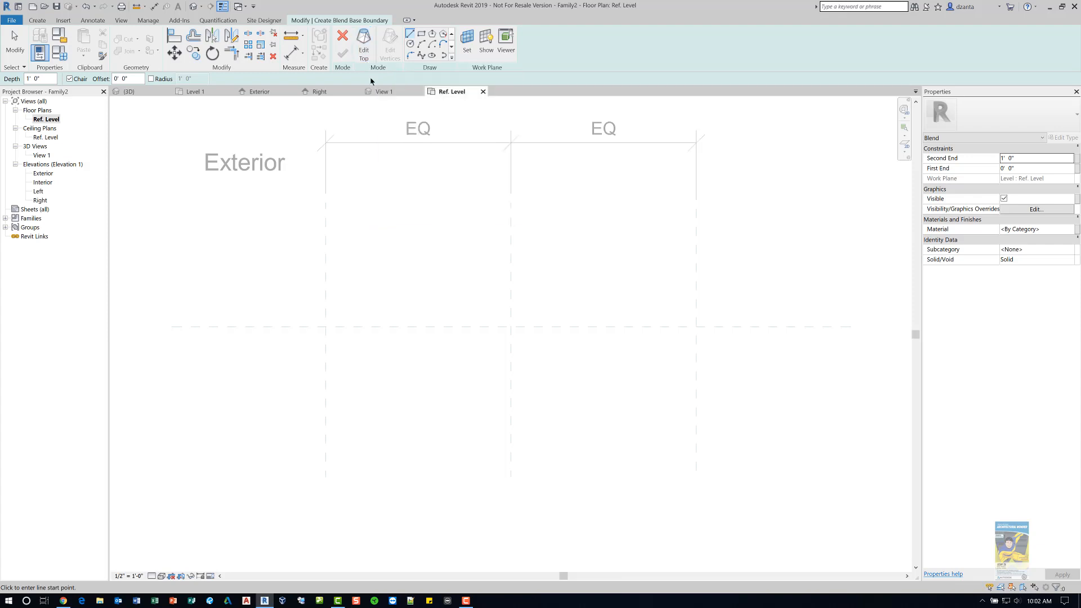
click(425, 46)
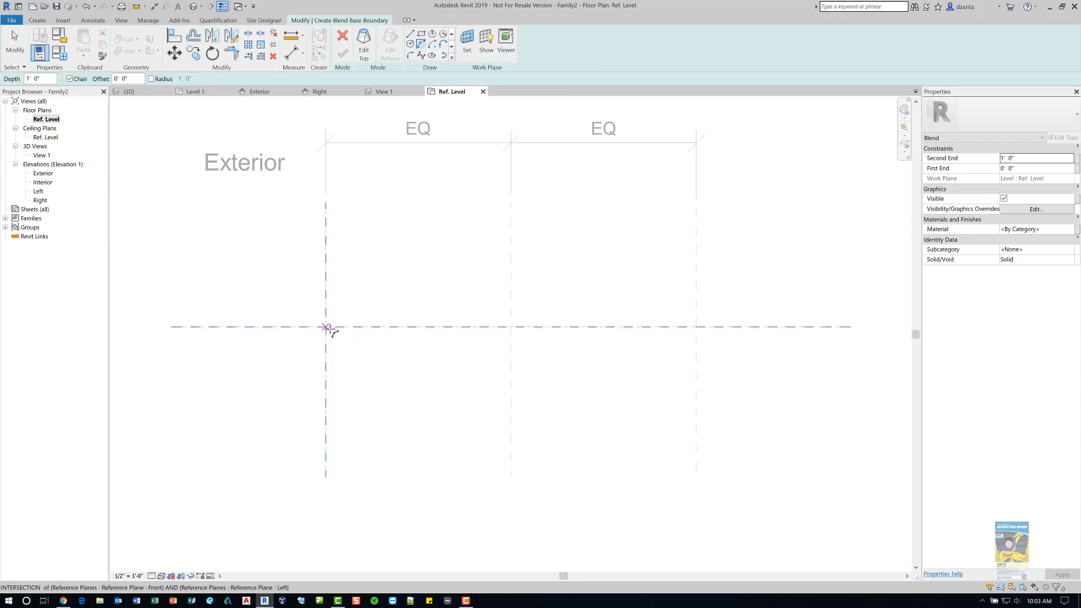
click(348, 327)
click(696, 327)
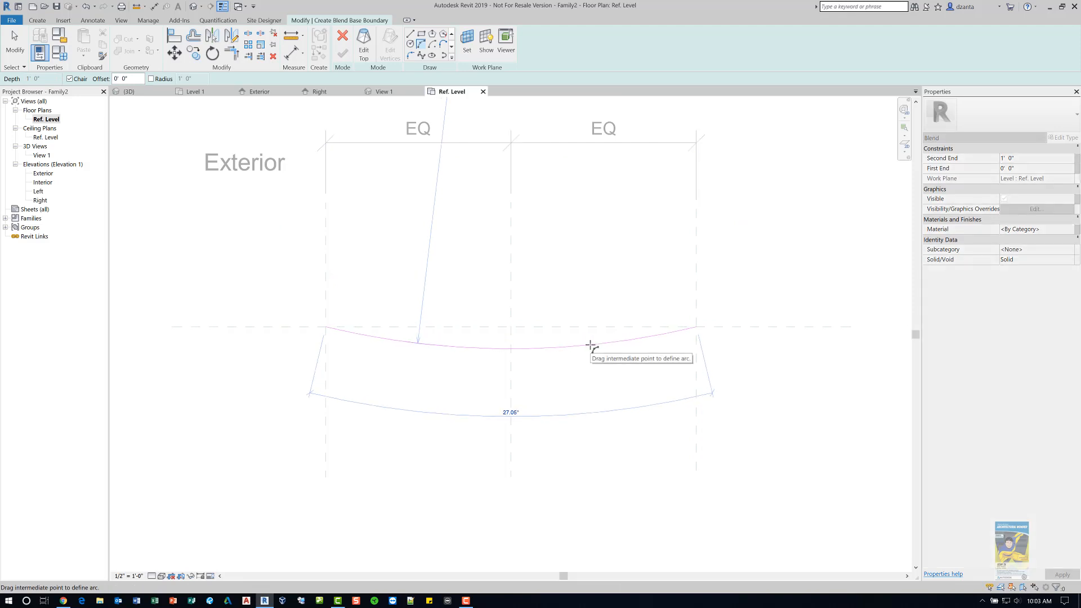
click(591, 344)
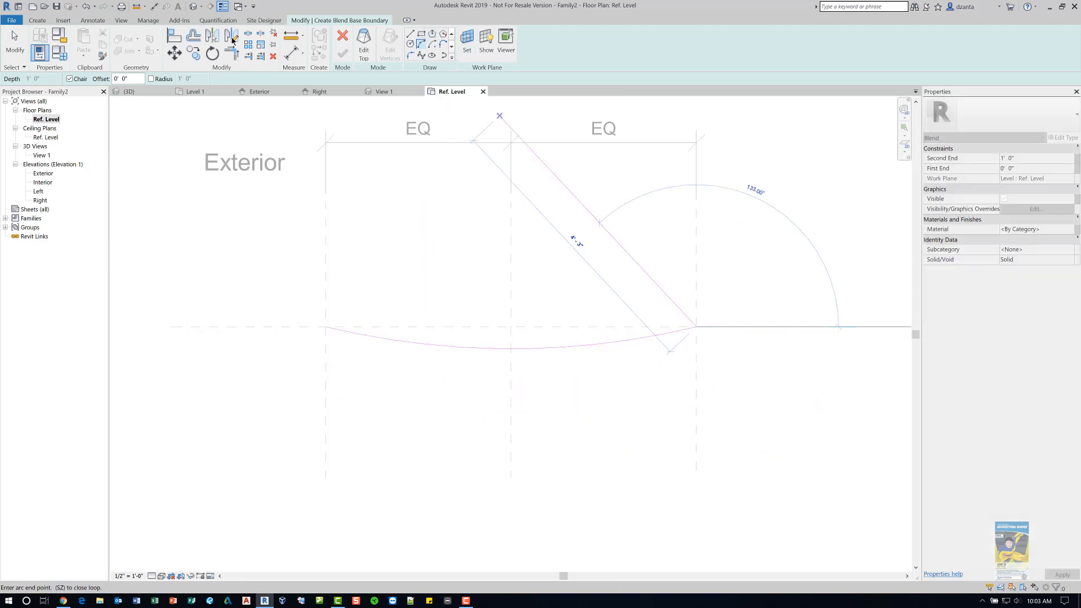
- Add a parallel copy of the arc at a 1/2" offset using the Pick Lines tool
click(25, 40)
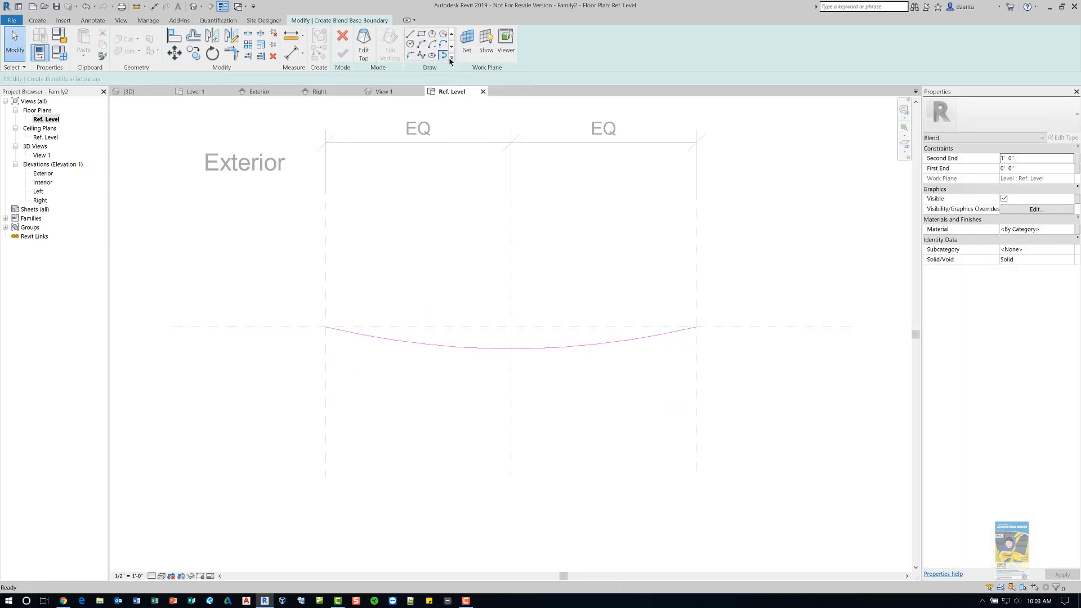
click(451, 58)
click(410, 67)
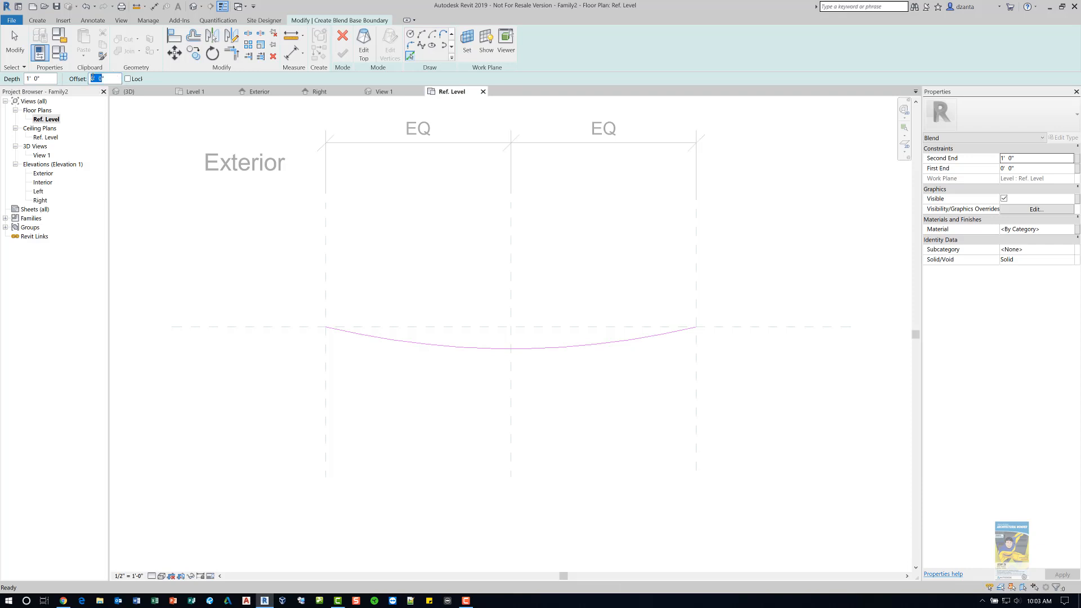
text(1/2")
click(398, 336)
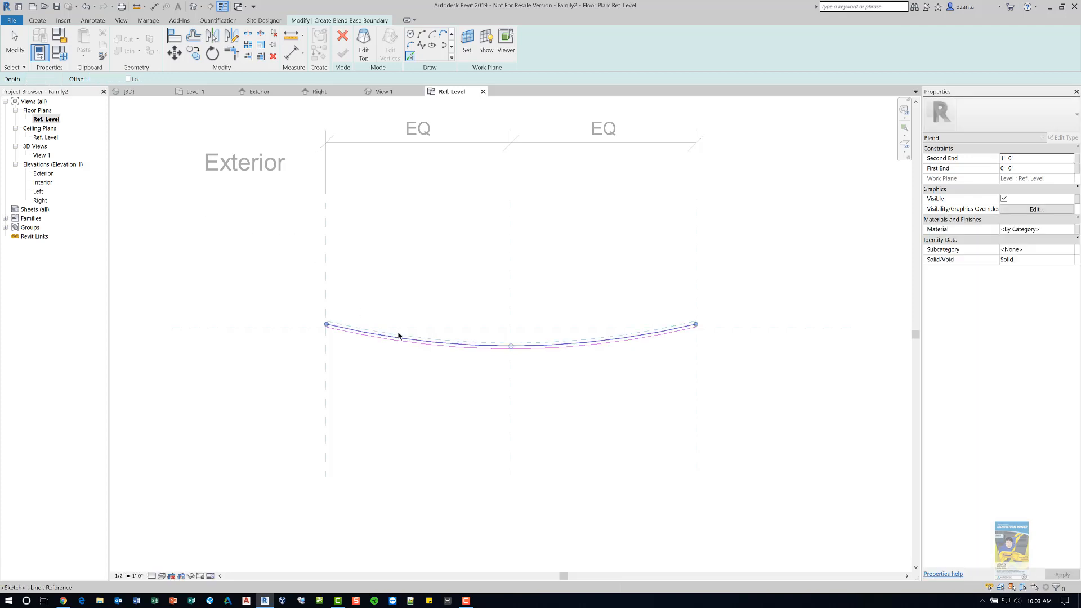
key(Escape)
scroll(295, 328, up, 6)
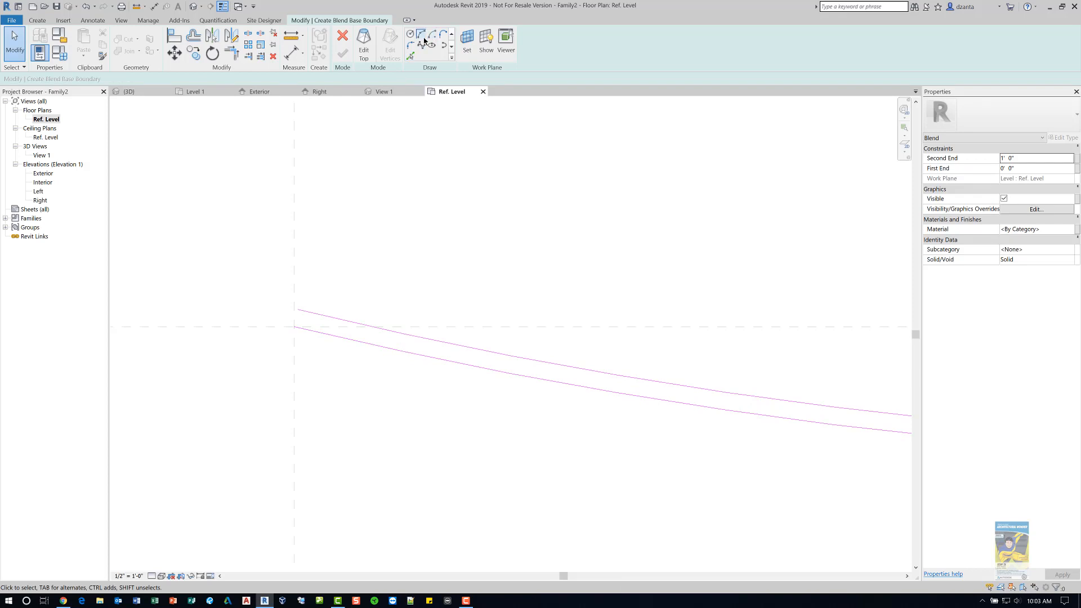
- Close the left end of the base boundary with a short line joining the two arcs
click(452, 33)
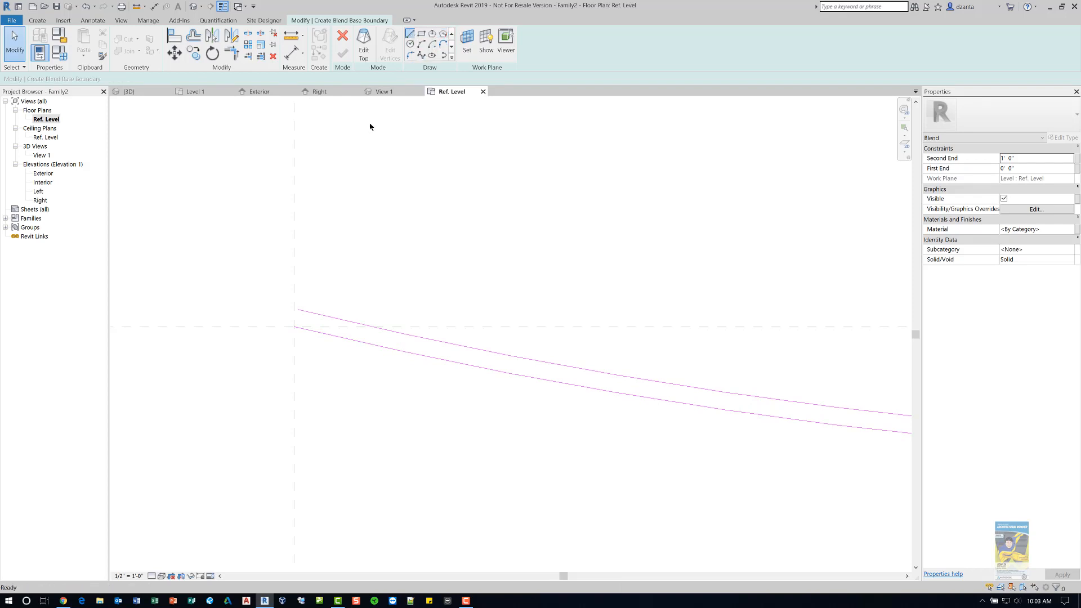
key(l)
key(i)
click(293, 326)
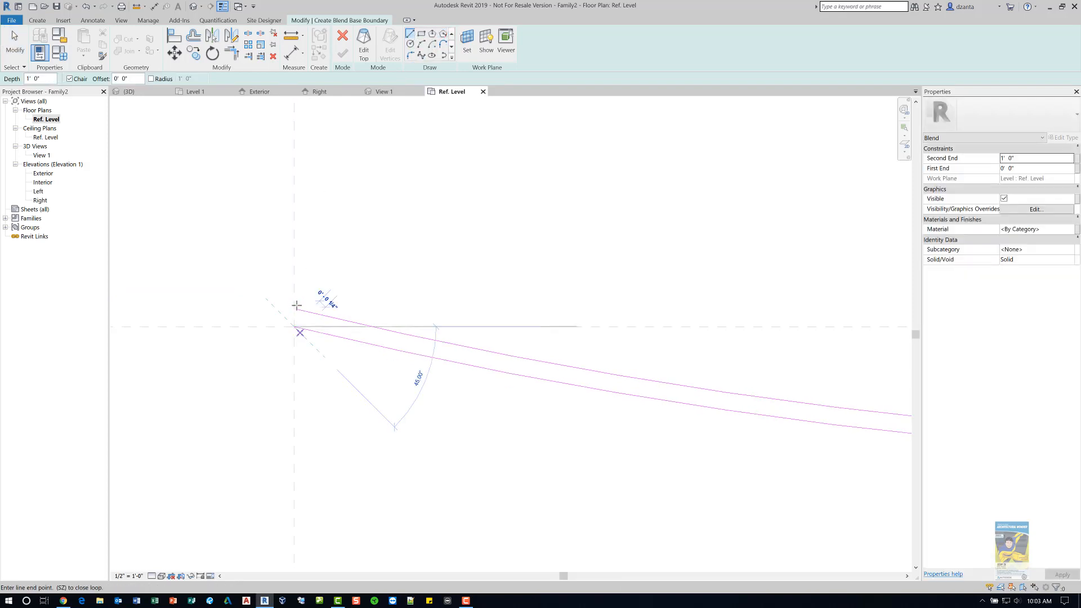
click(295, 309)
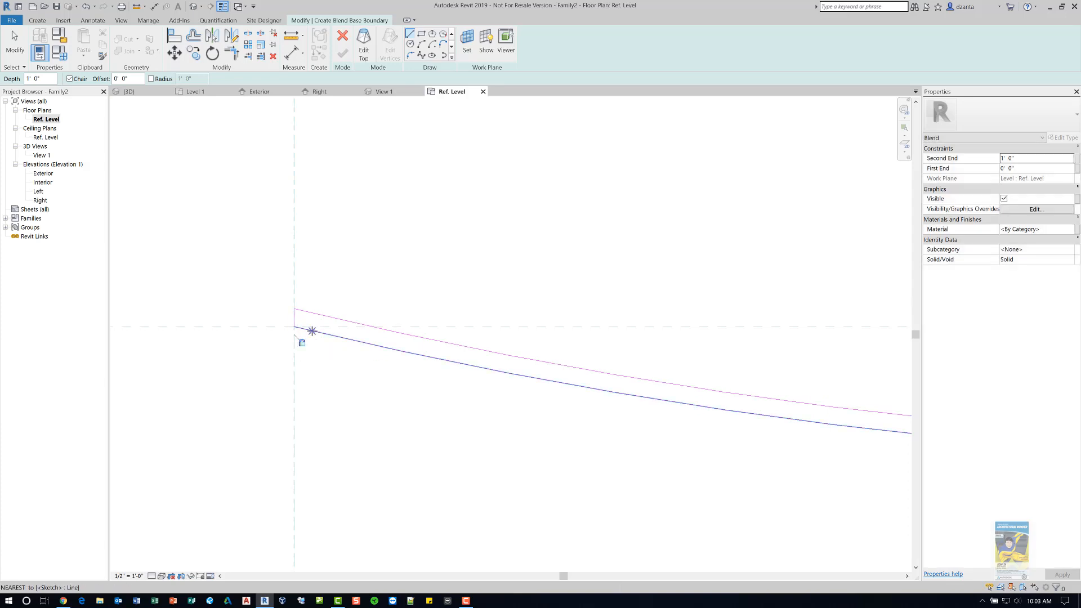
key(Escape)
key(Escape)
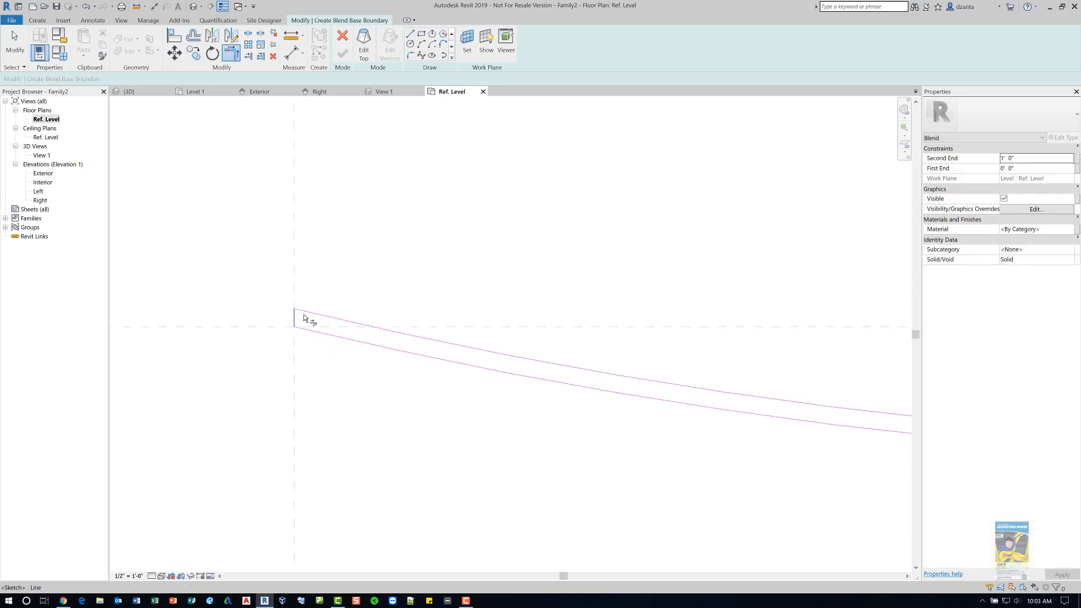
- Close the right end of the base boundary with a line joining the two arcs along the right reference plane
scroll(518, 335, down, 3)
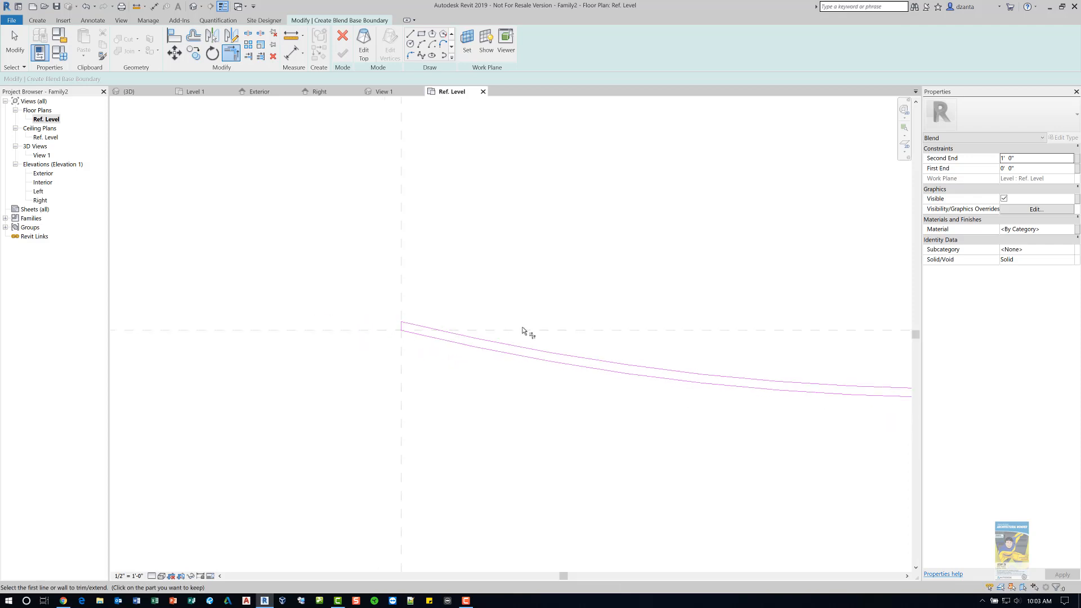
scroll(522, 331, down, 5)
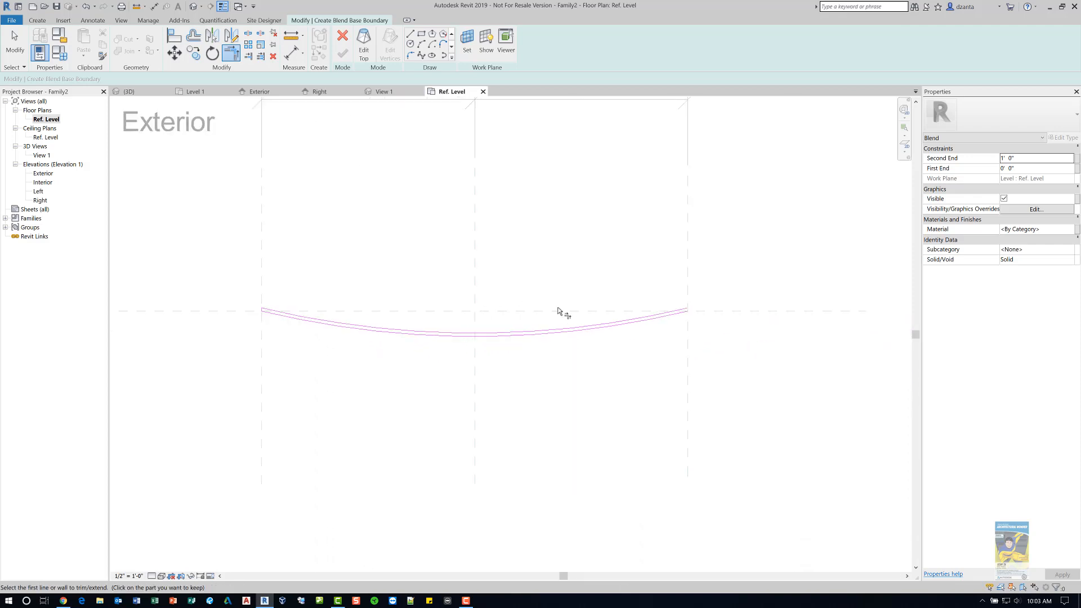
scroll(814, 321, up, 1)
scroll(664, 301, up, 3)
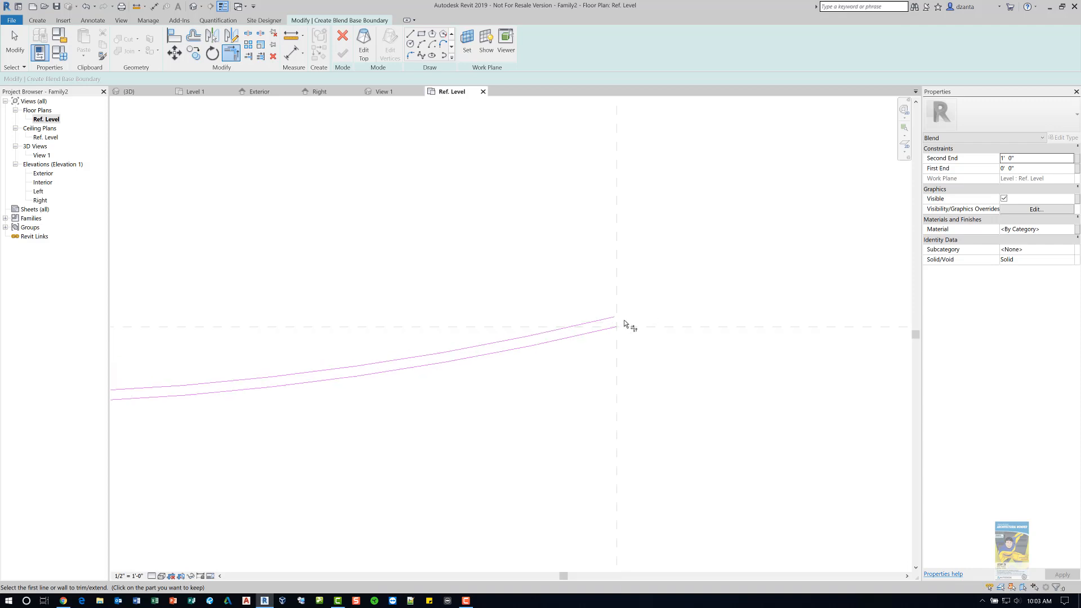
scroll(634, 318, up, 3)
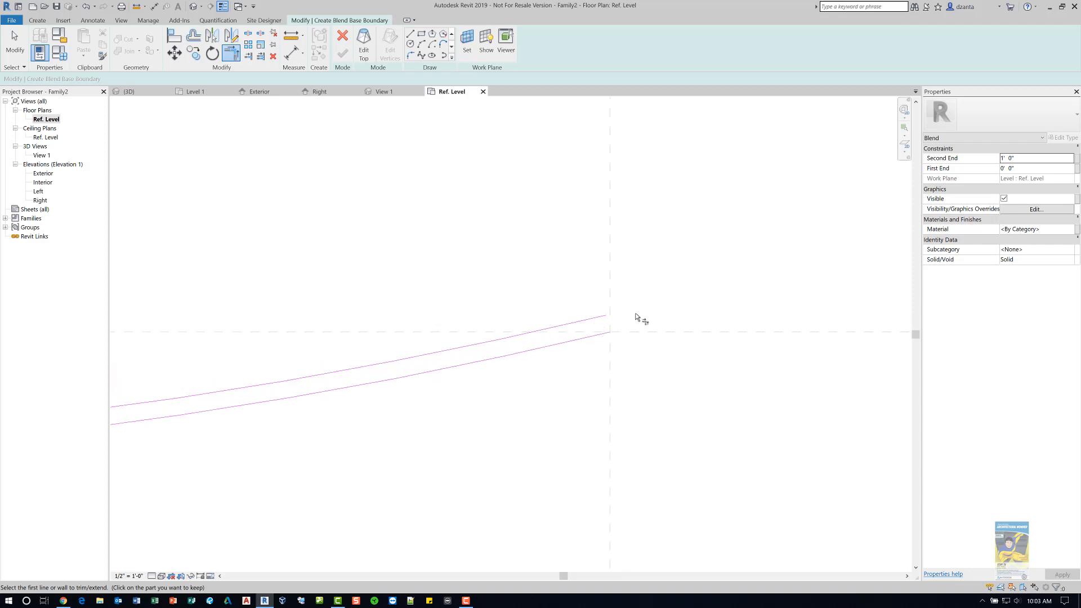
click(411, 34)
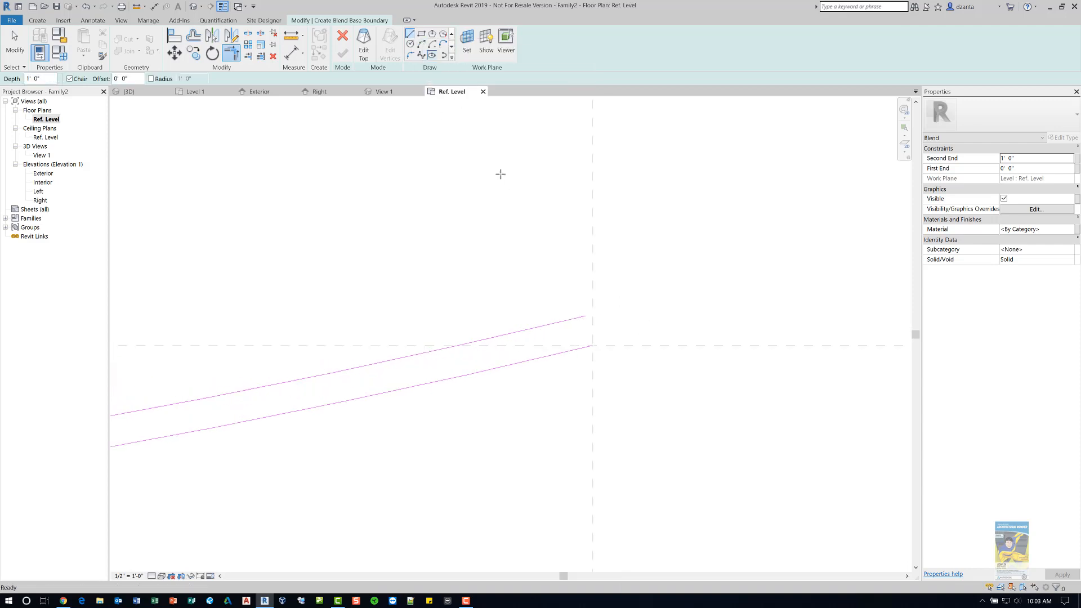
click(592, 345)
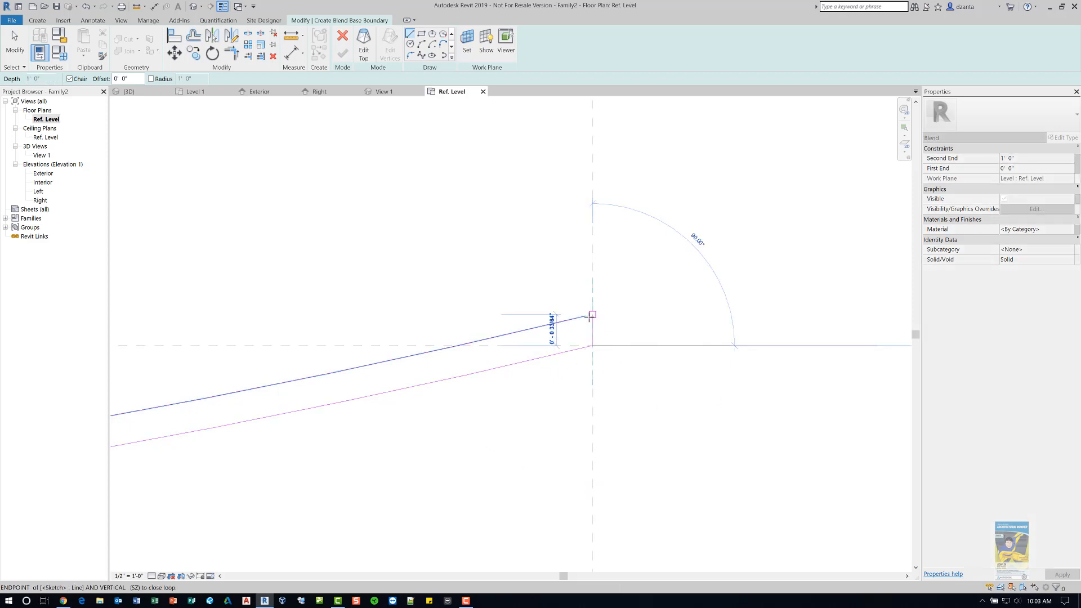
click(592, 315)
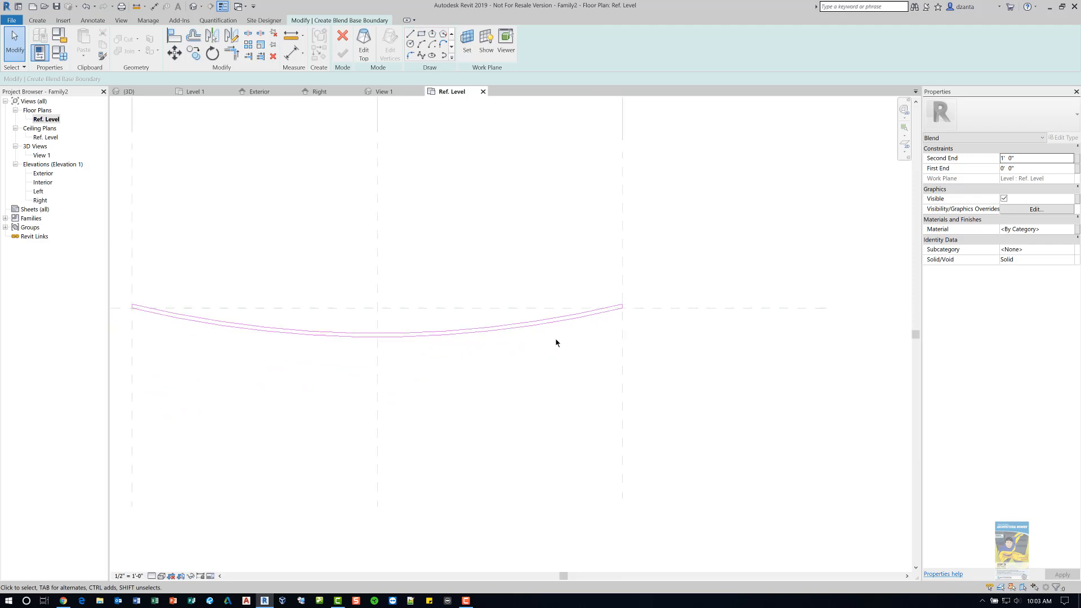
- Switch to editing the blend's top boundary and set its work plane to Reference Plane : Top
middle_drag(518, 354, 646, 367)
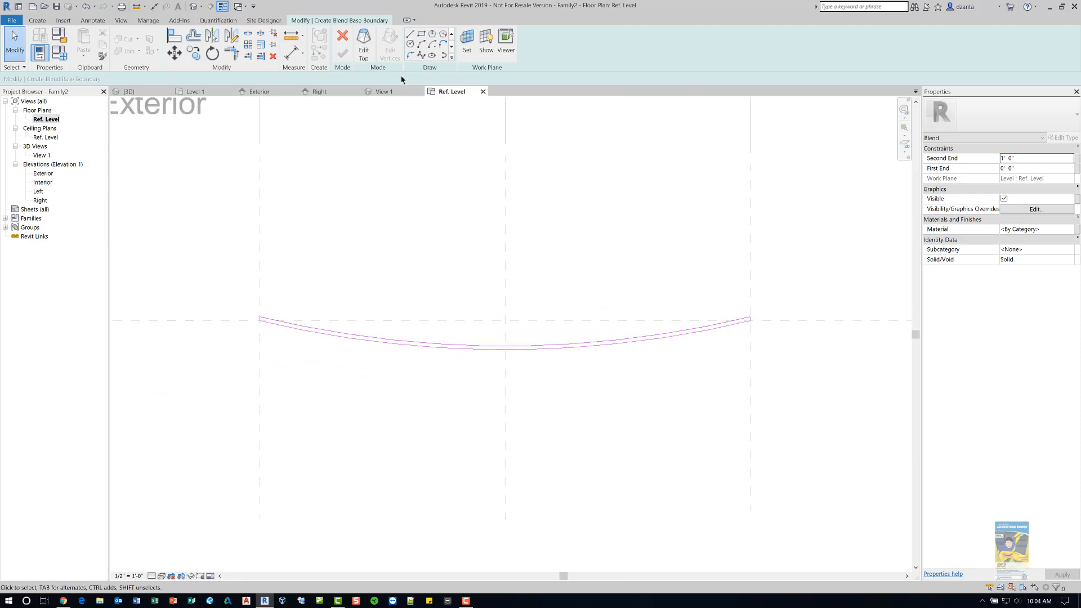
click(365, 53)
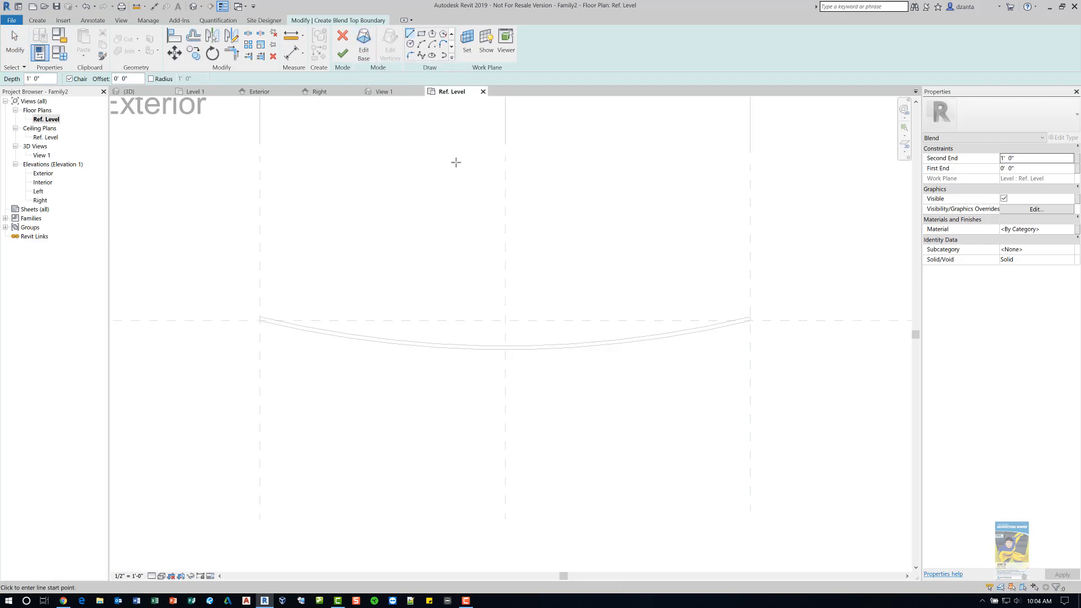
click(467, 41)
click(546, 300)
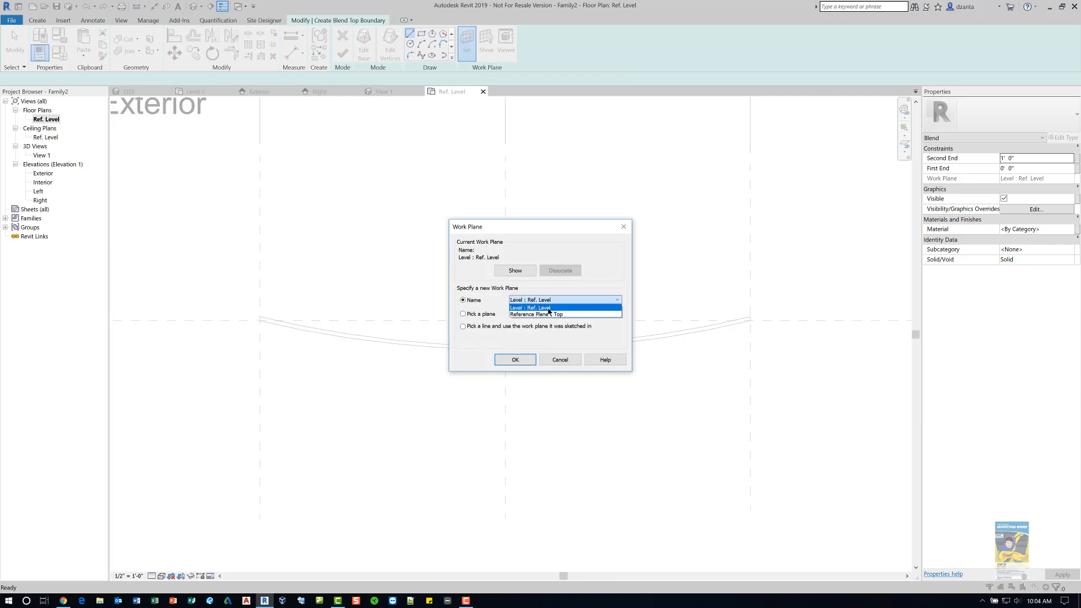
click(547, 314)
click(522, 361)
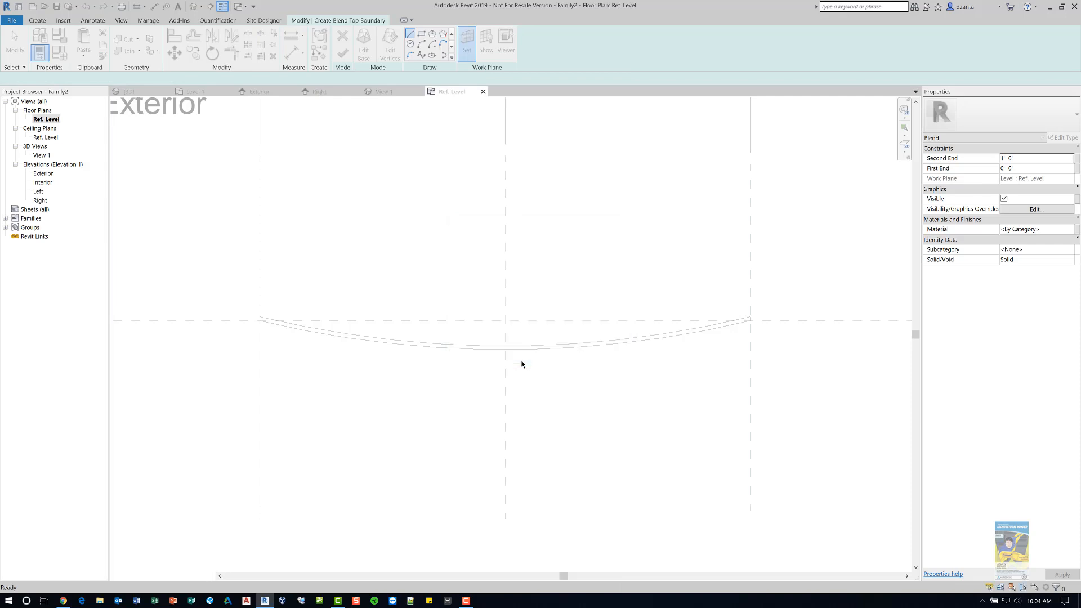
- Sketch a downward-bowing top boundary arc between the left and right reference planes
click(422, 44)
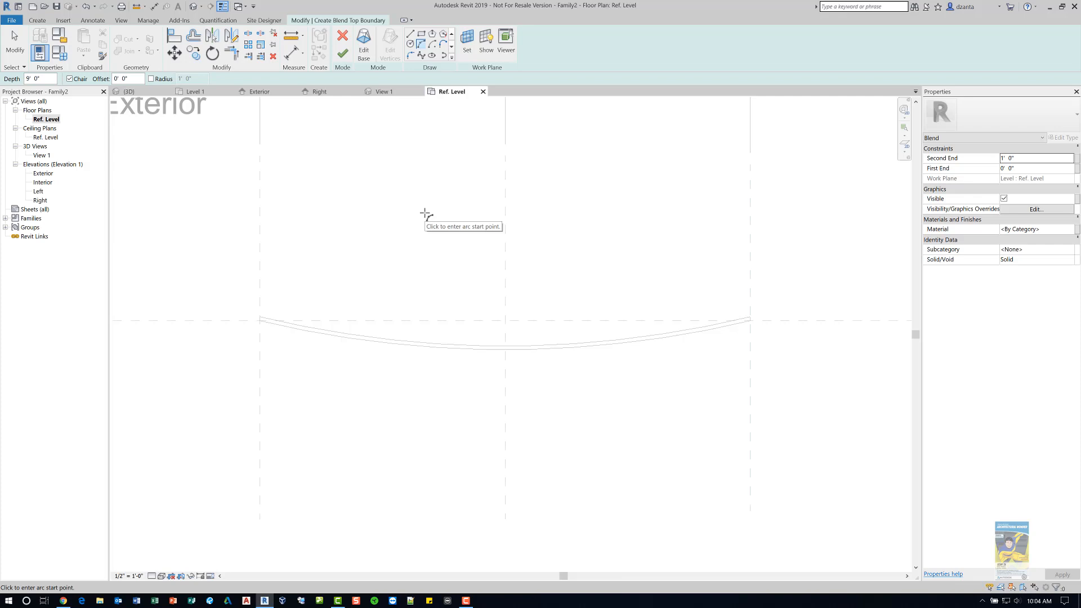
click(260, 321)
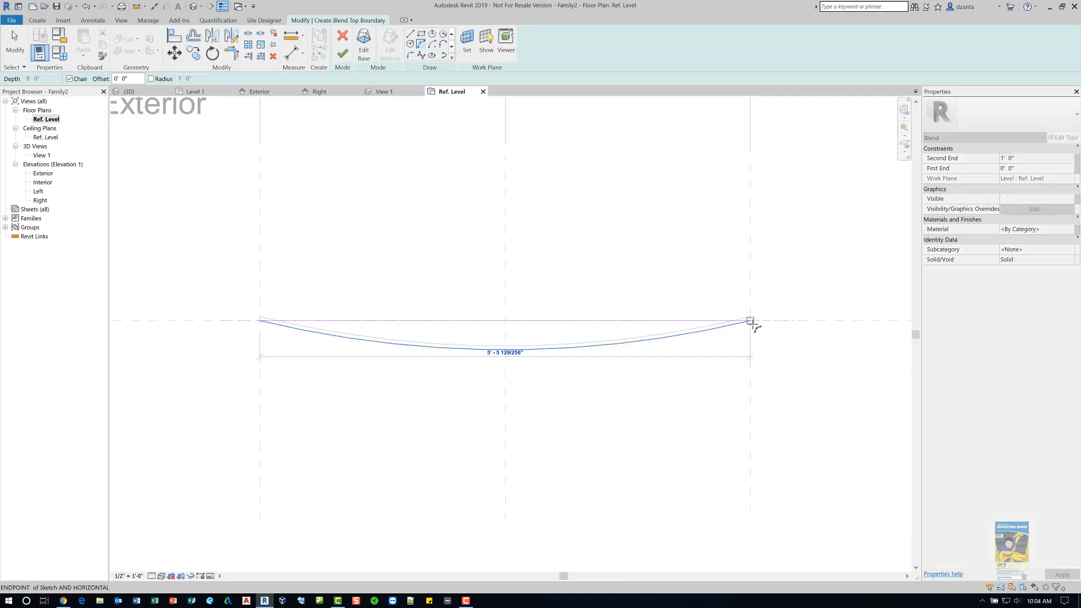
click(751, 321)
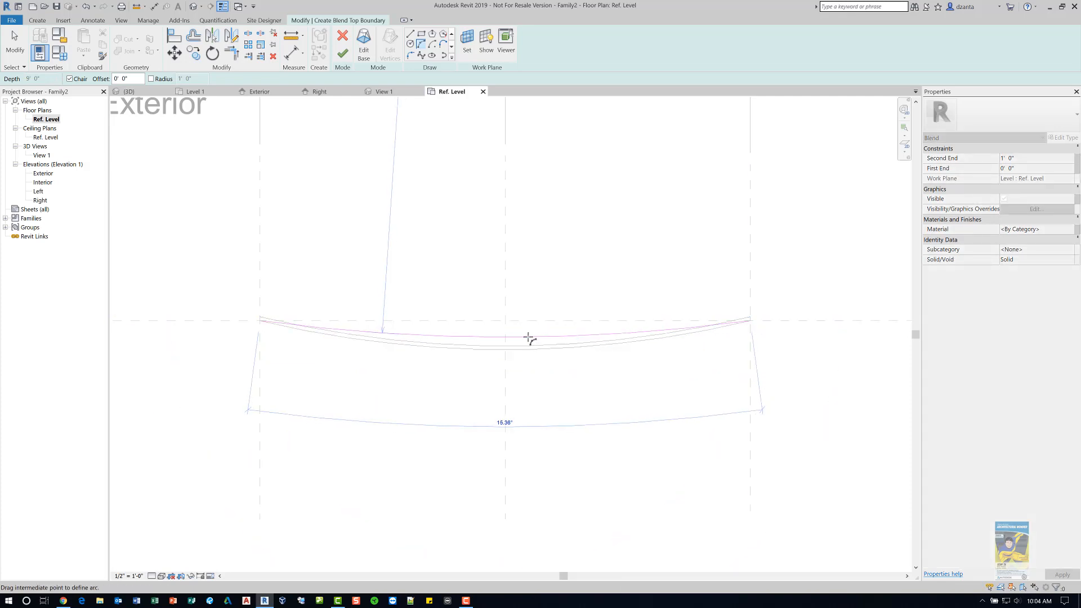
click(499, 335)
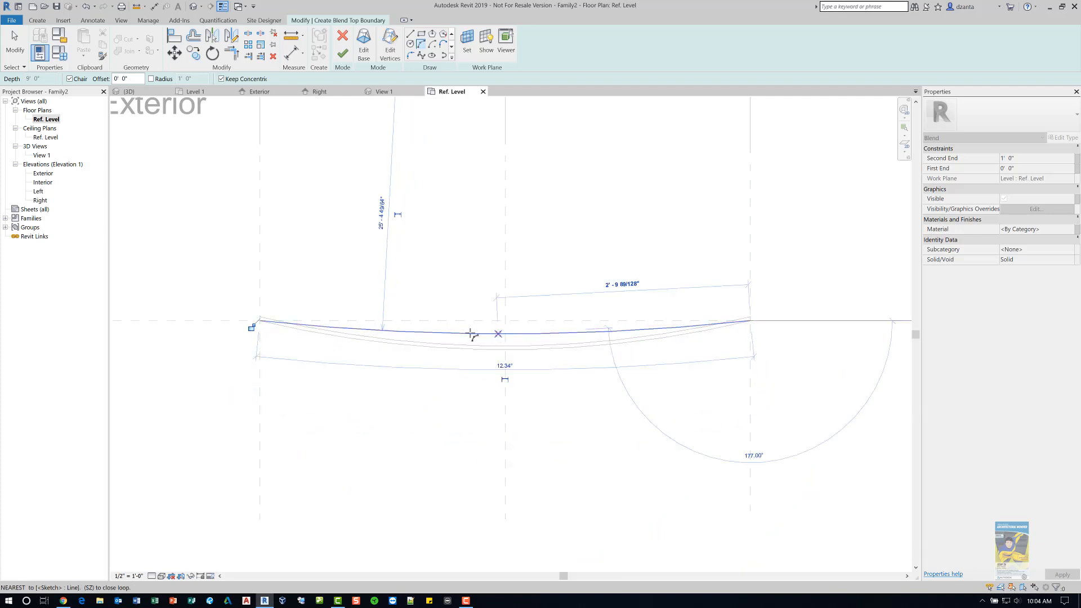
- Add a parallel copy of the top arc at a 1/2" offset using the Pick Lines tool
click(451, 51)
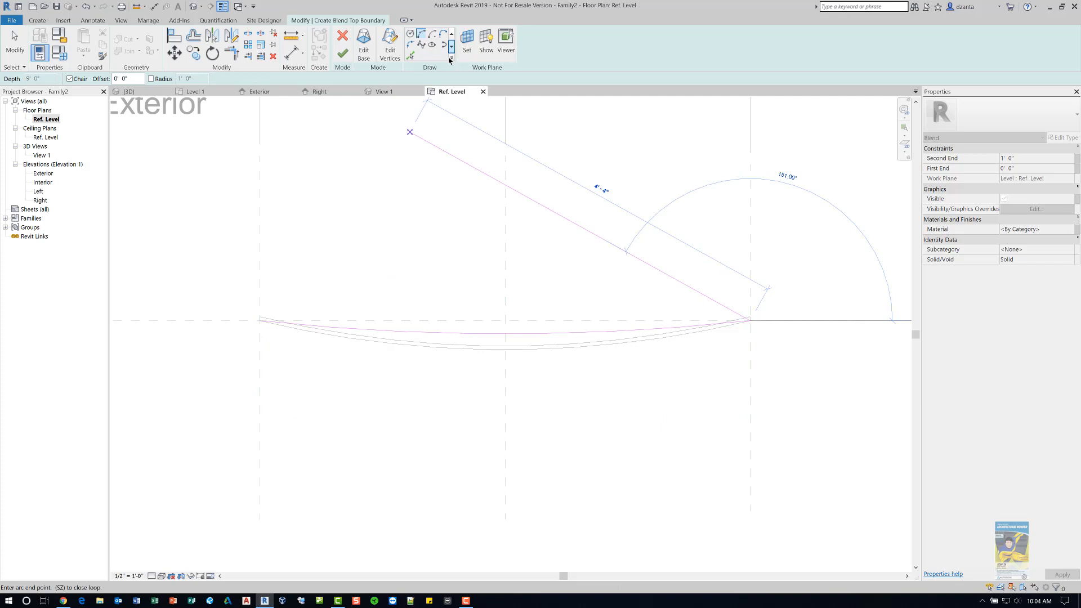
click(411, 56)
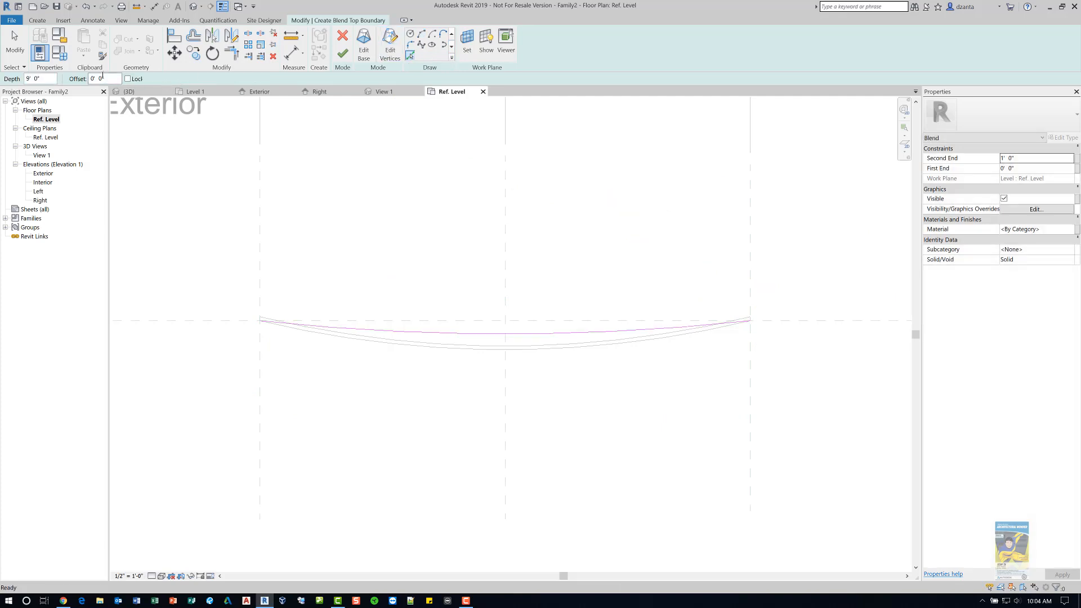
click(100, 79)
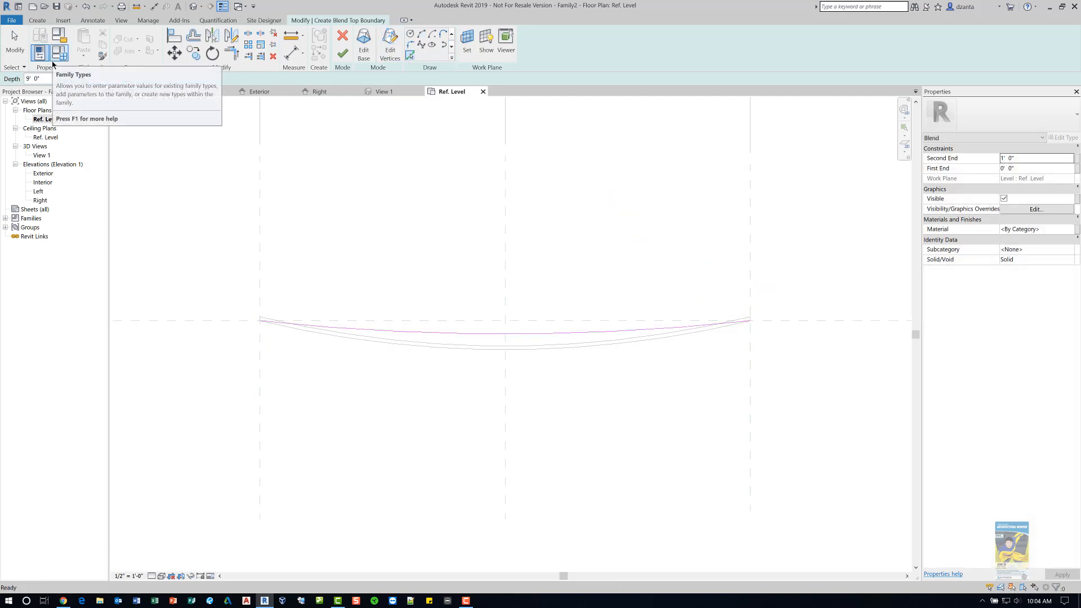
text(0 1/2)
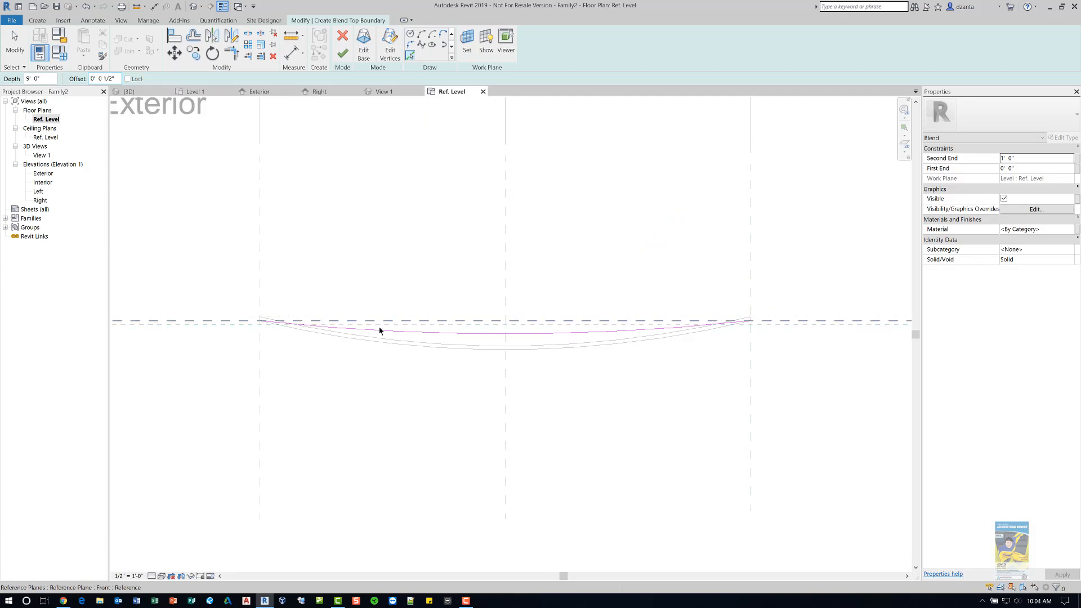
click(382, 331)
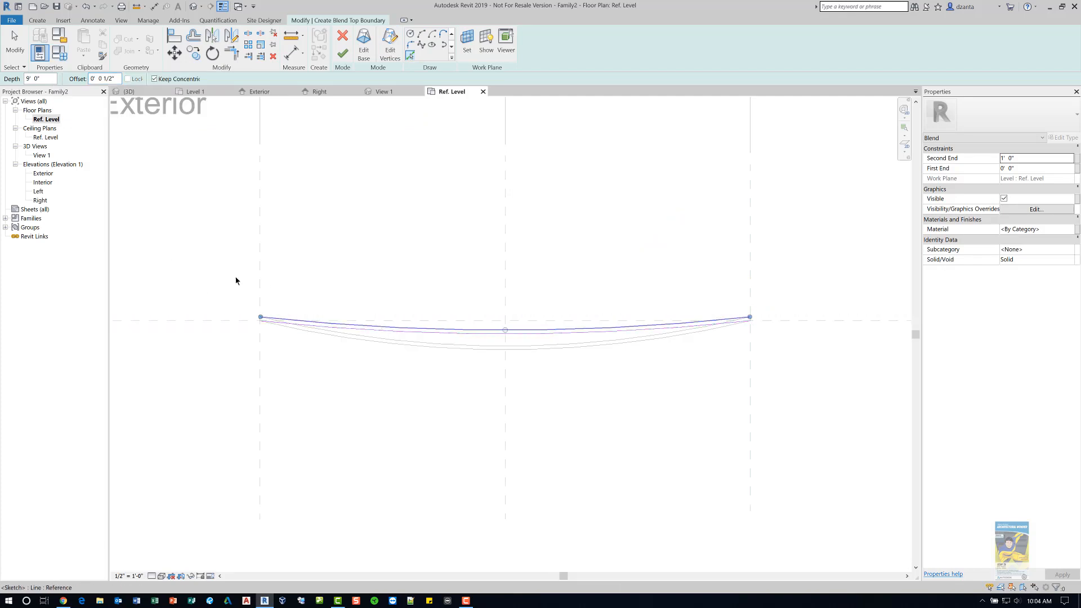
click(14, 45)
- Close the left end of the top boundary with a line joining the two arcs
scroll(263, 330, up, 5)
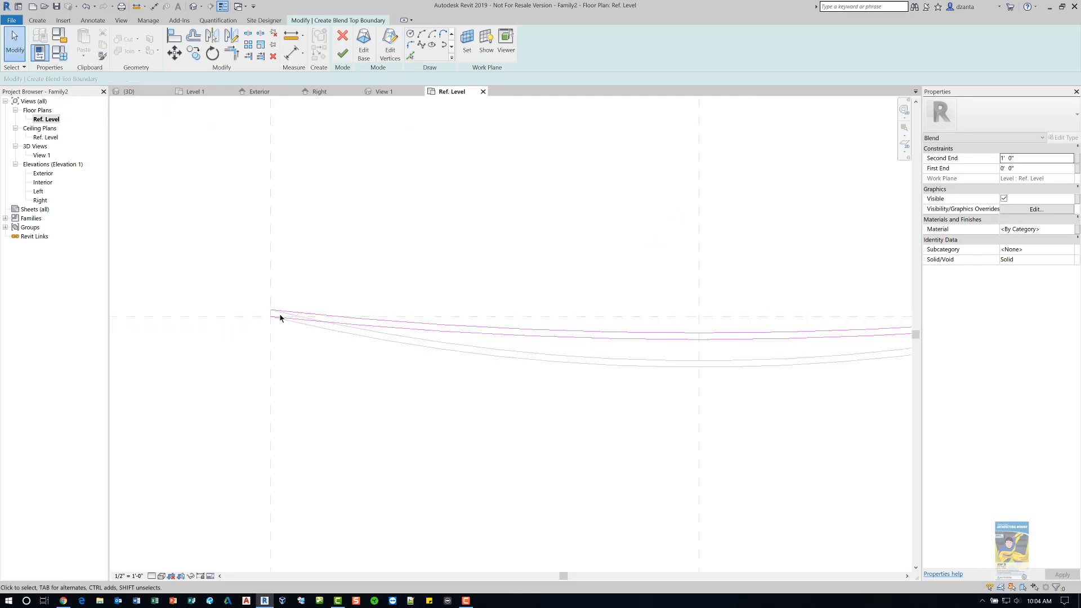
scroll(284, 292, up, 3)
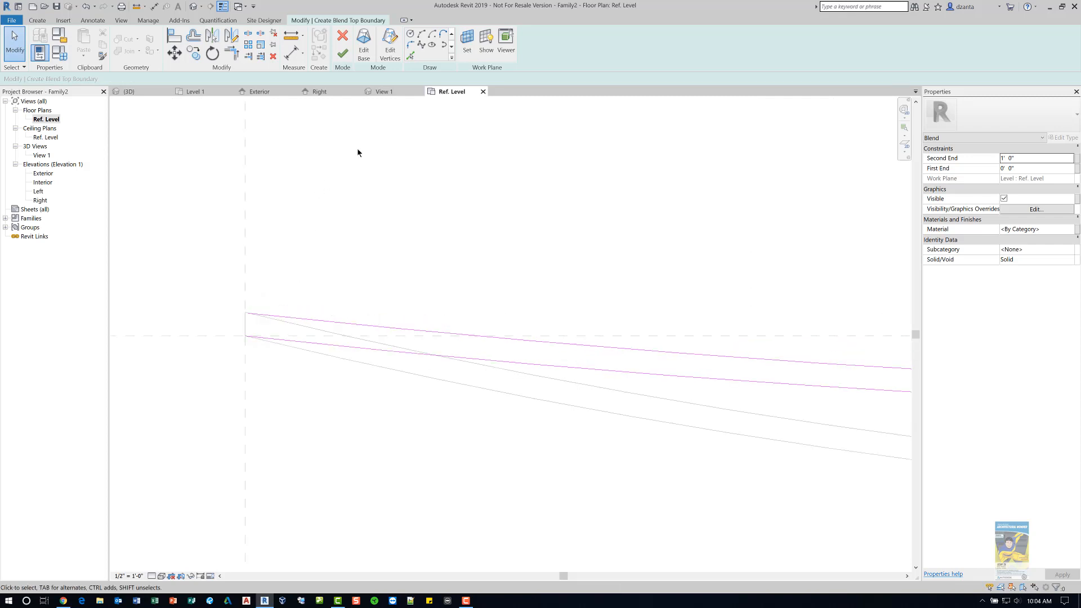
click(453, 35)
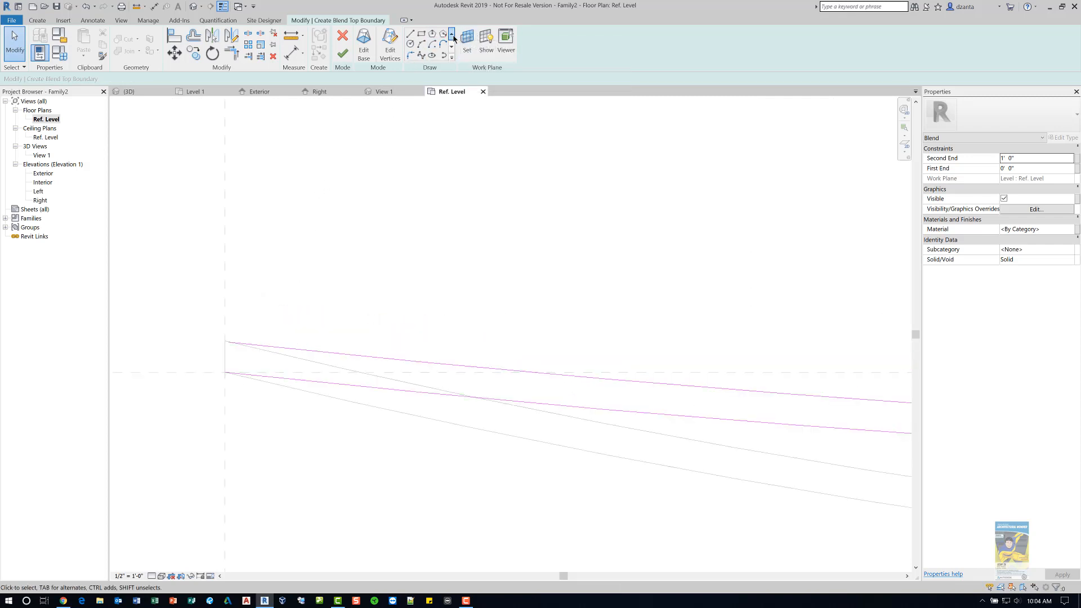
click(414, 36)
click(225, 371)
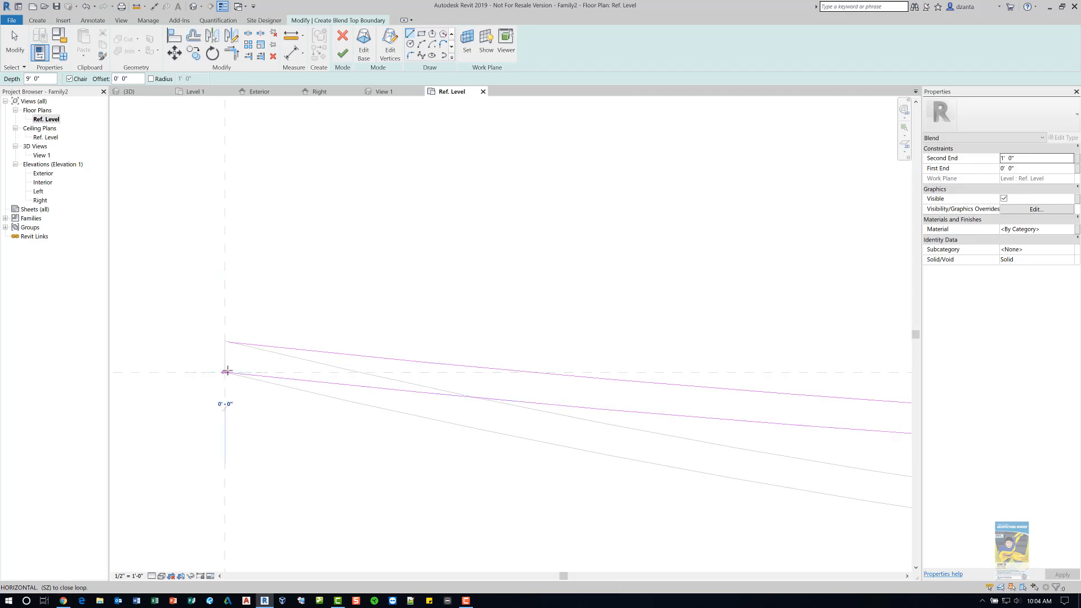
click(225, 342)
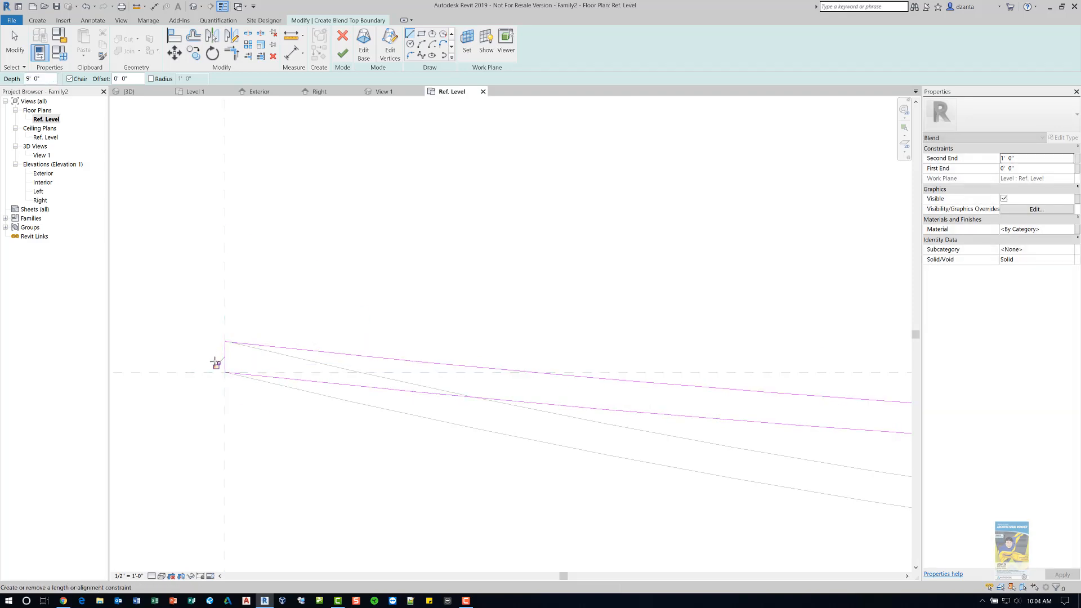
scroll(314, 307, down, 3)
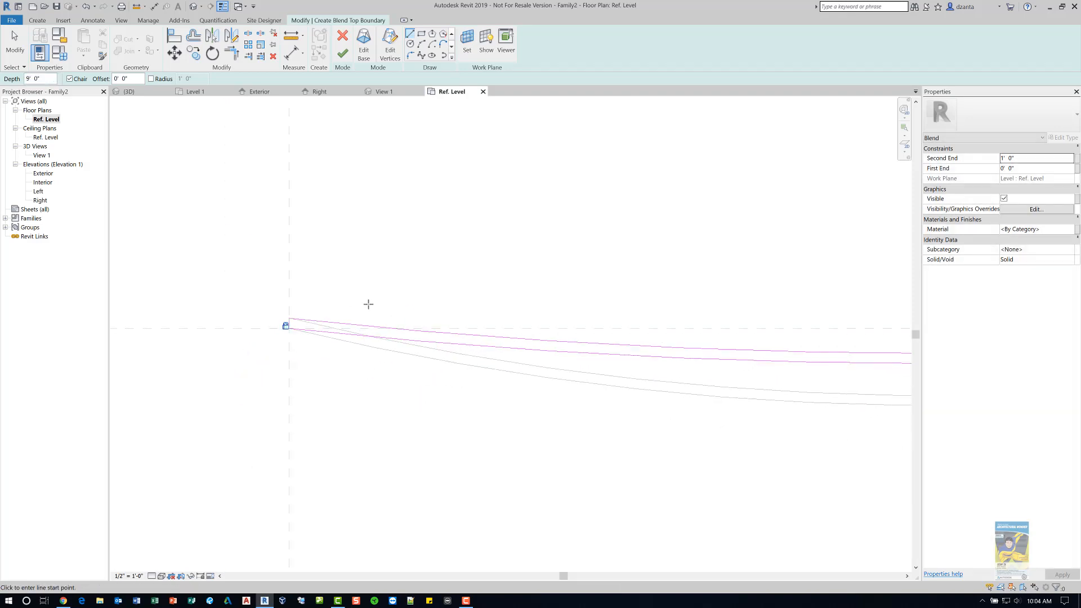
- Close the right end of the top boundary with a line joining the two arcs
middle_drag(372, 305, 138, 248)
scroll(707, 332, down, 3)
middle_drag(718, 352, 387, 384)
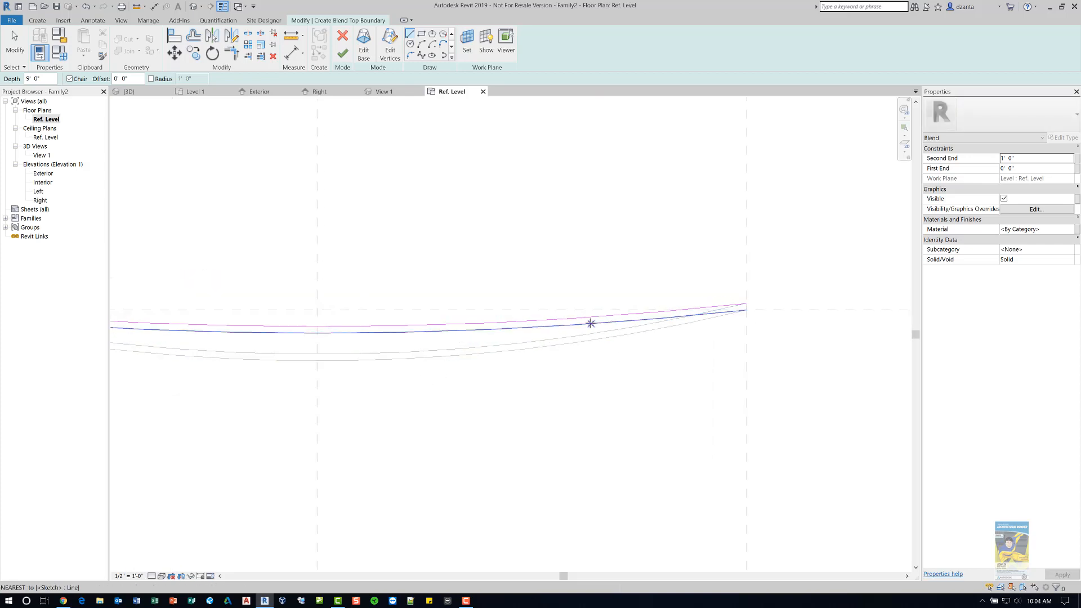
scroll(811, 281, up, 3)
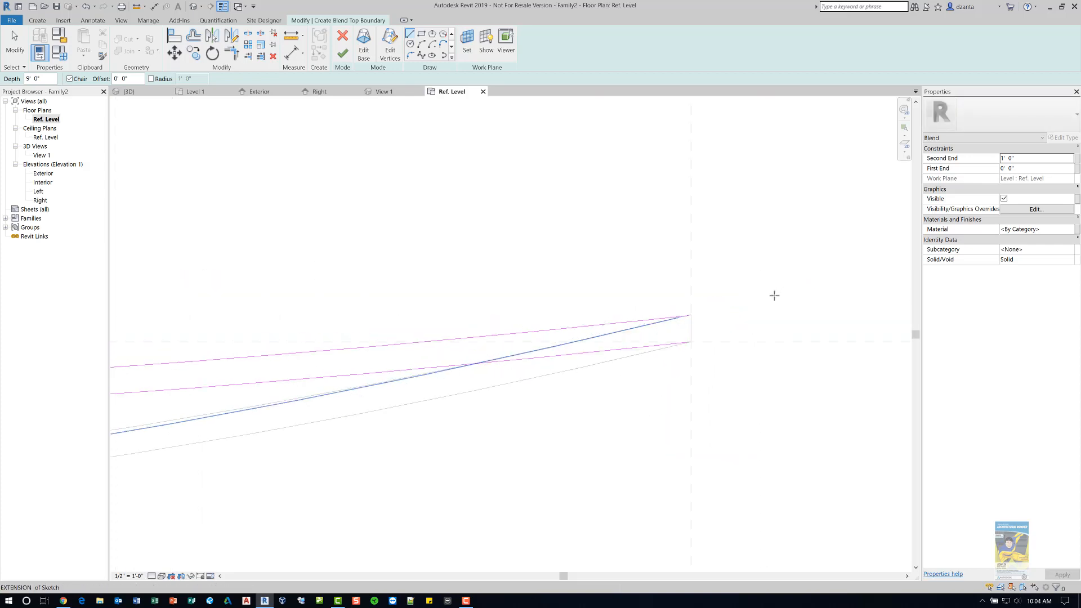
scroll(774, 296, up, 3)
click(584, 402)
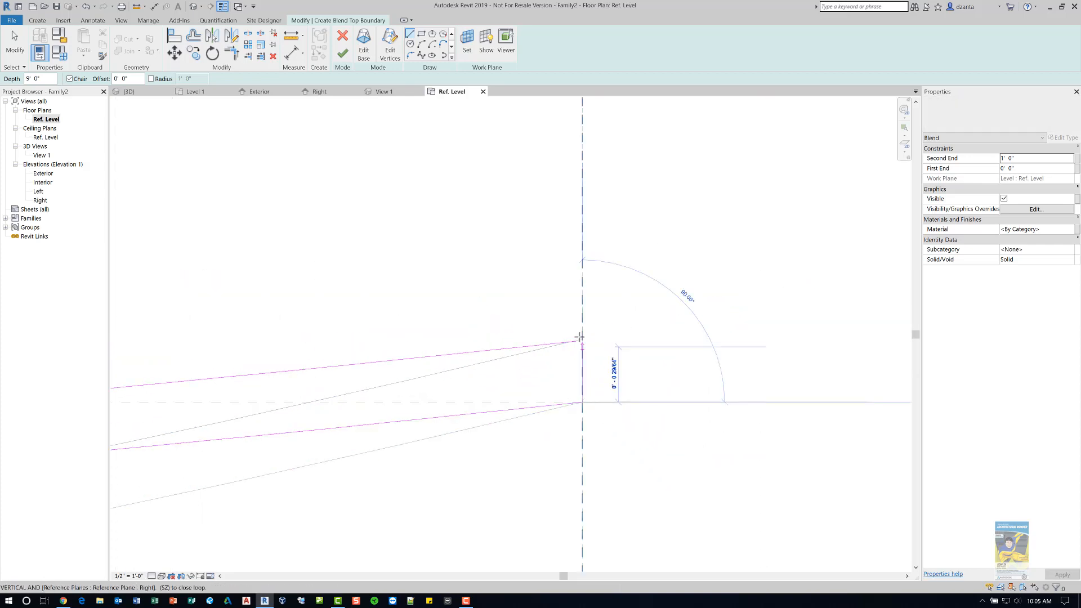
click(580, 337)
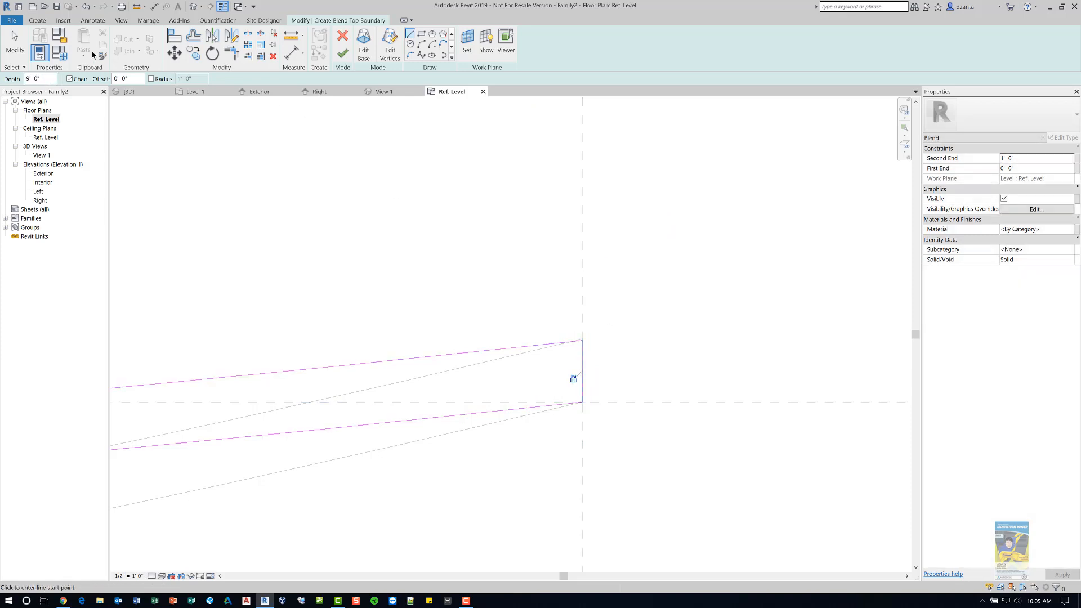
click(15, 42)
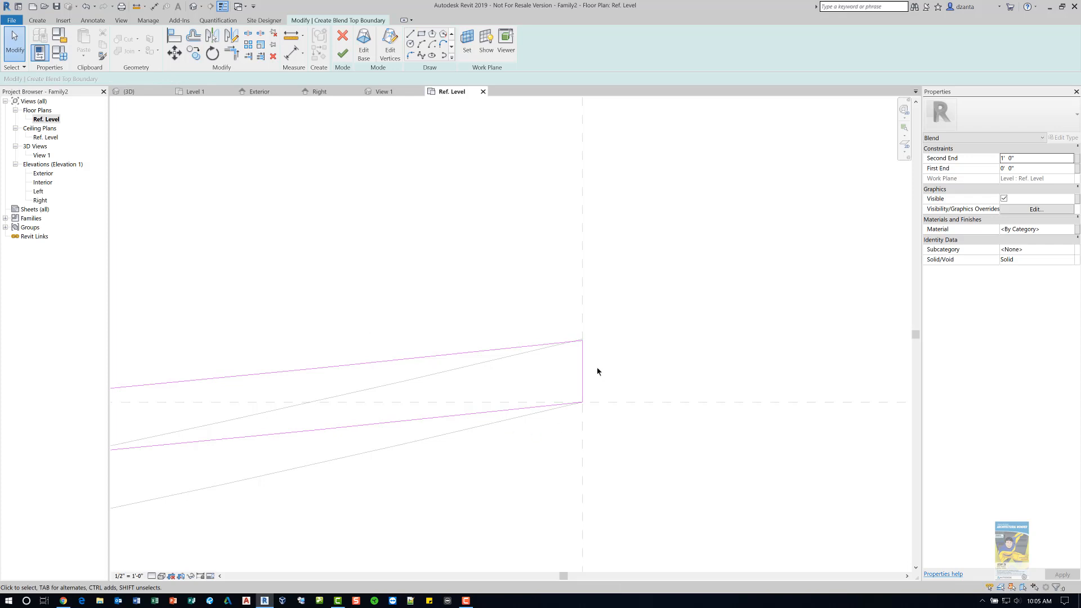
- Finish editing the blend's top boundary sketch, working from the Exterior elevation view
scroll(582, 340, down, 4)
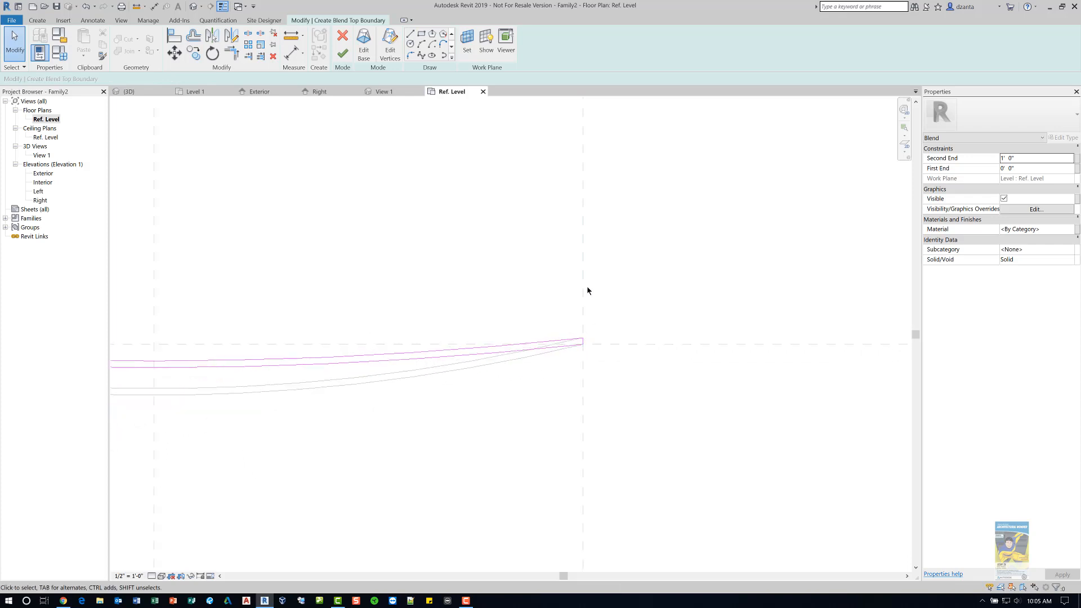
scroll(587, 287, down, 2)
scroll(586, 288, down, 1)
middle_drag(535, 282, 611, 319)
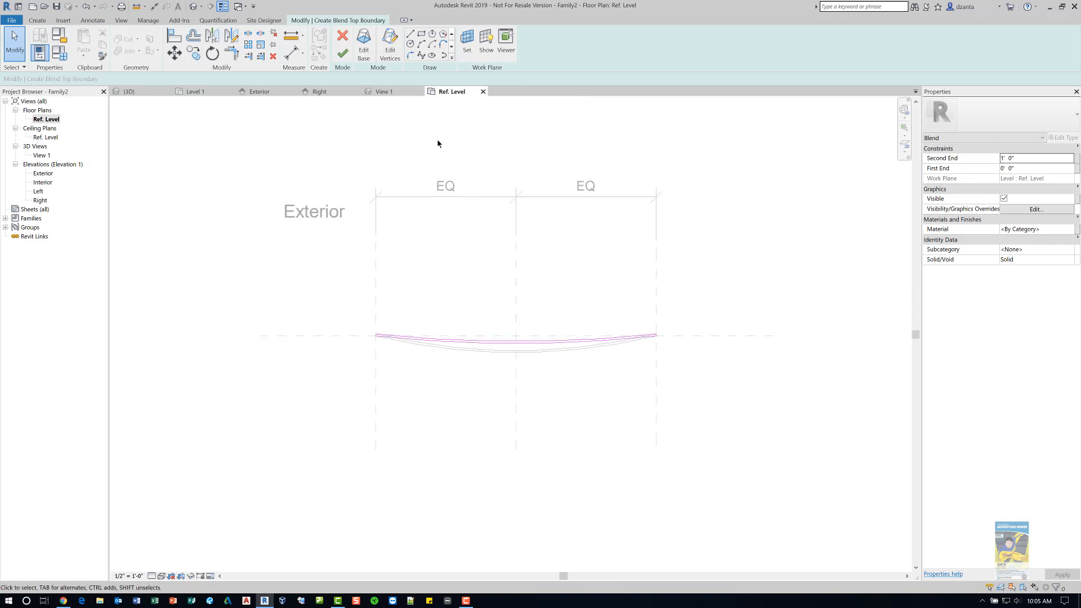
click(56, 181)
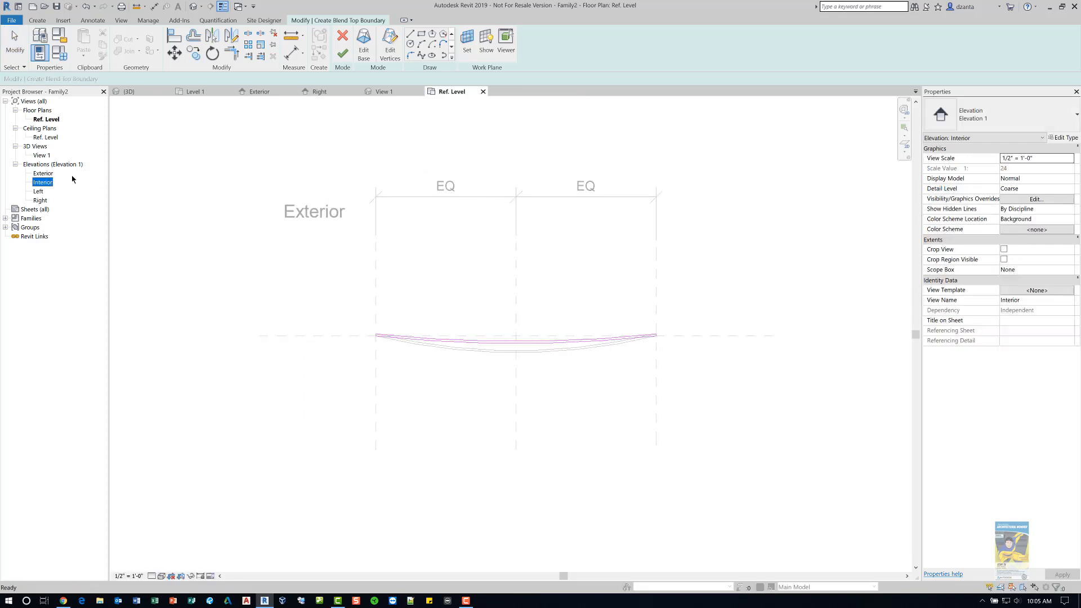
click(43, 174)
double_click(43, 174)
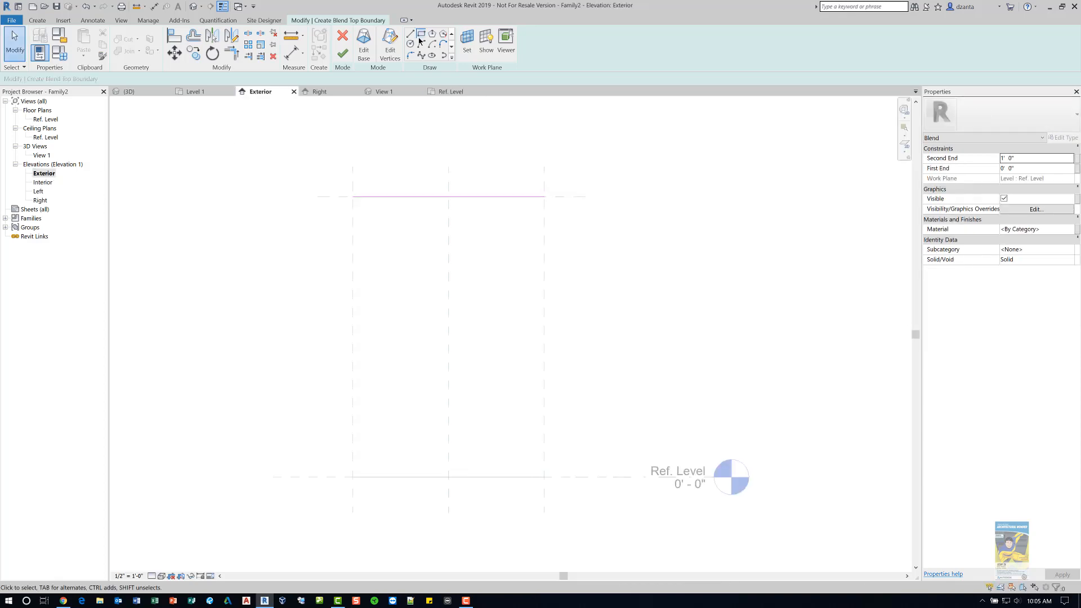
click(345, 52)
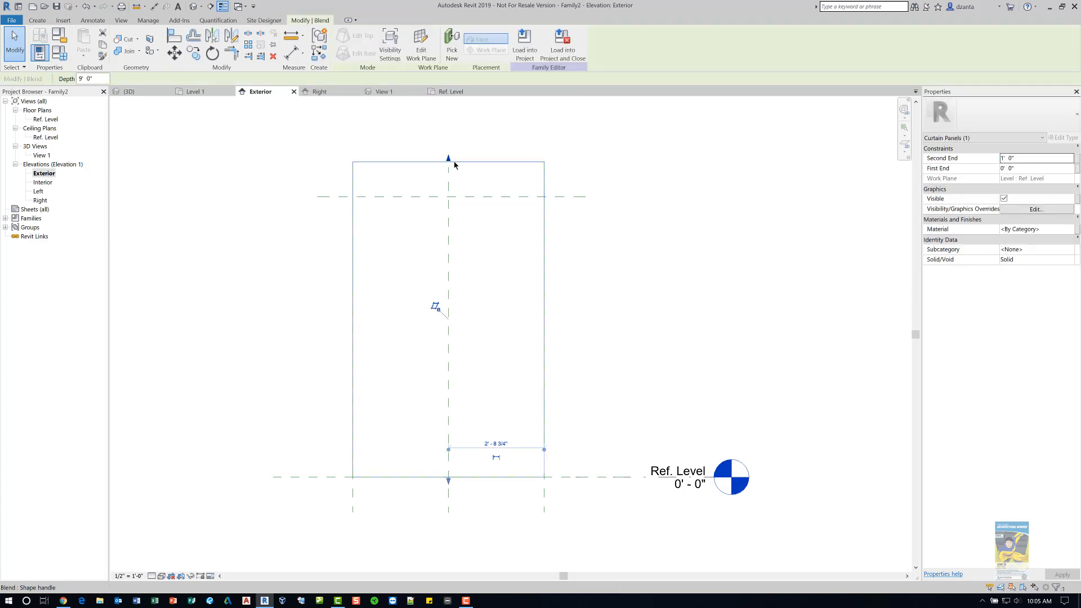
- Drag the blend's top shape handle down so its top meets the upper reference plane
drag(453, 163, 456, 195)
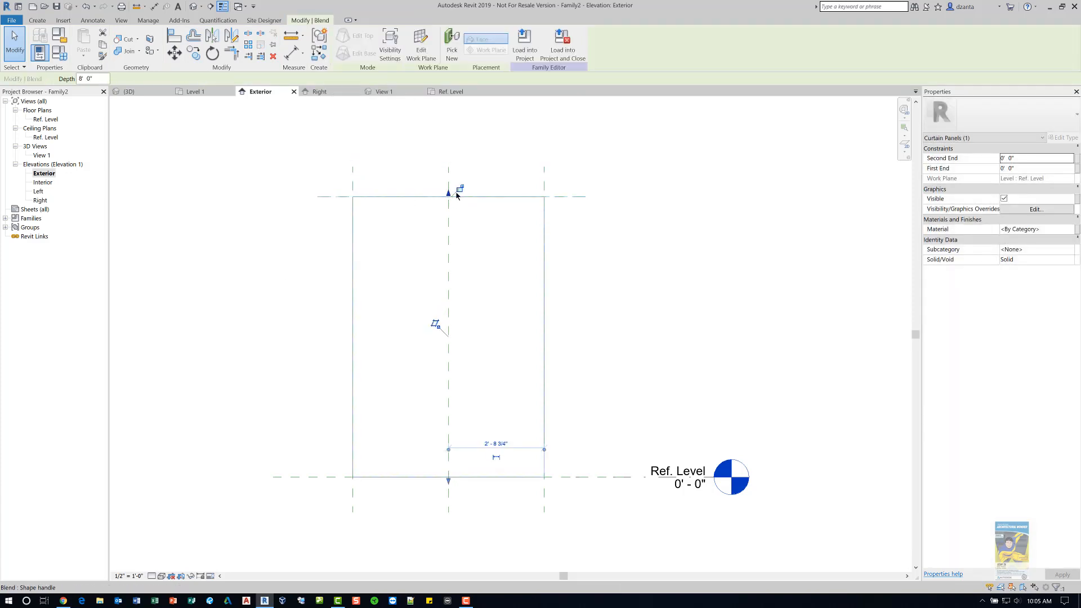
click(592, 257)
click(547, 424)
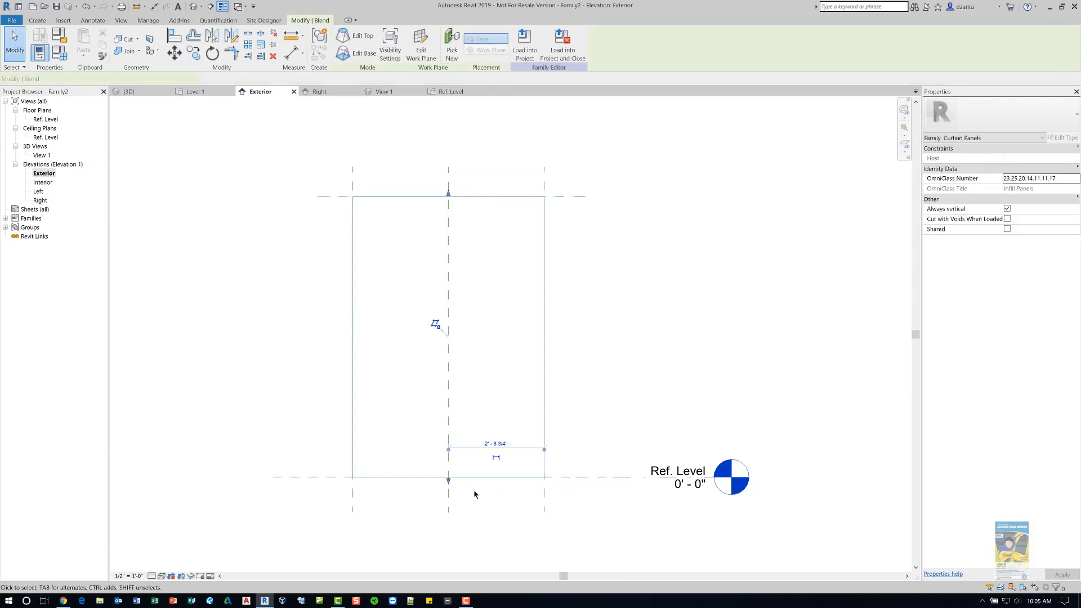
mouse_move(450, 476)
mouse_down()
mouse_move(447, 439)
mouse_move(451, 477)
mouse_up()
click(566, 376)
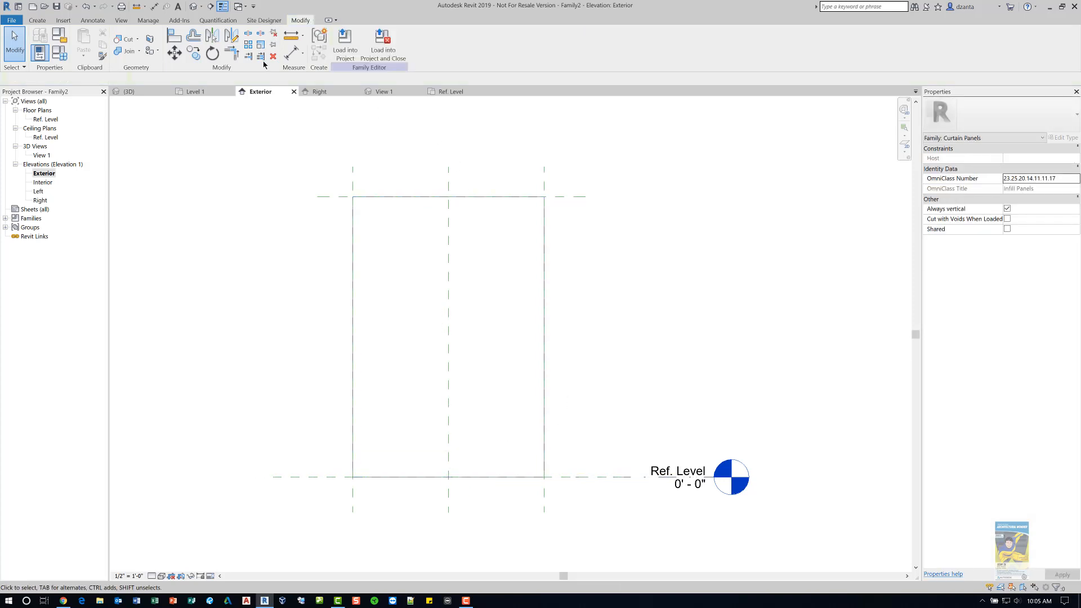
- Open the default 3D view and orbit around the finished curved panel to inspect it
click(193, 6)
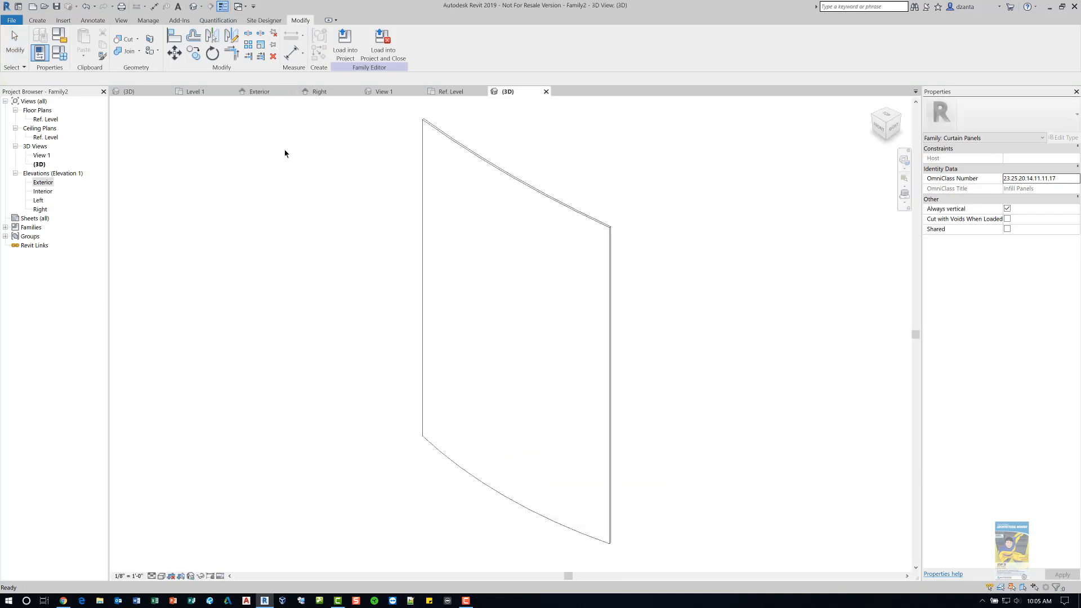
shift+middle_drag(638, 335, 711, 314)
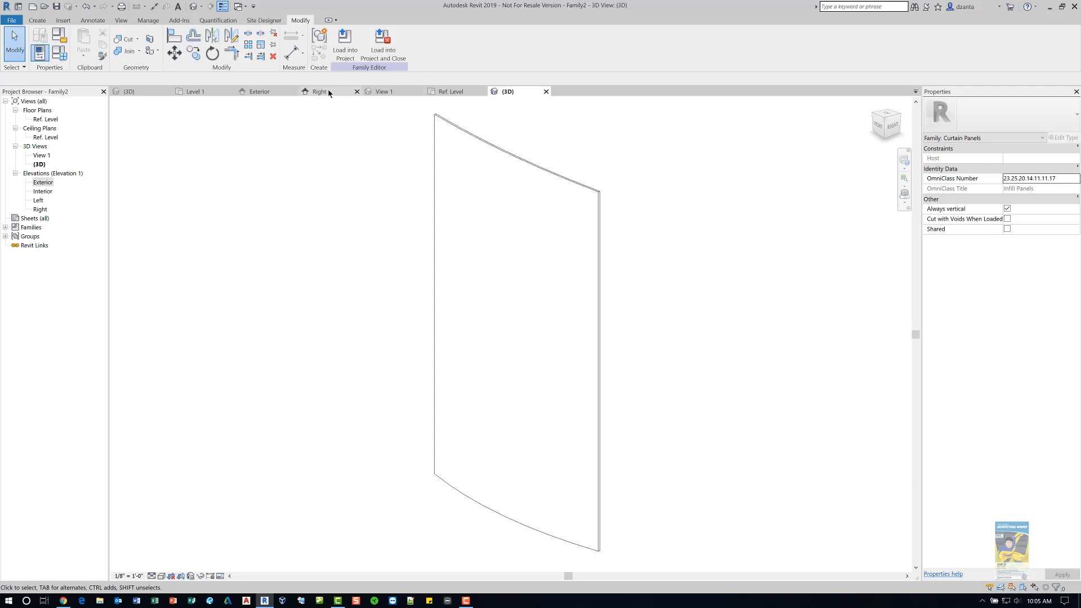
- Switch to the Curtain Panel Testing project and examine its curtain walls in 3D
click(195, 95)
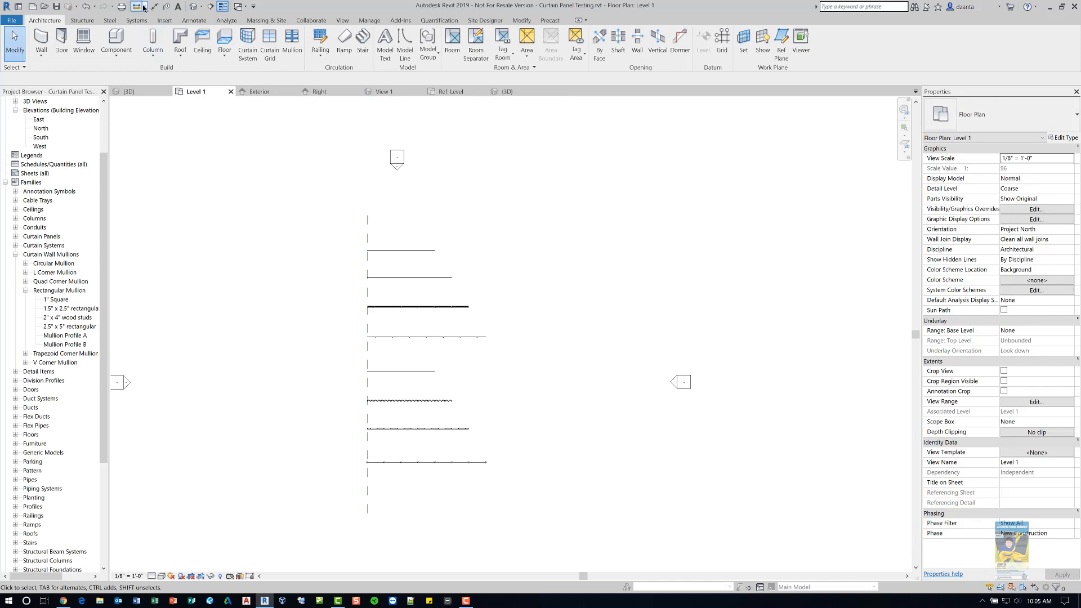
click(193, 7)
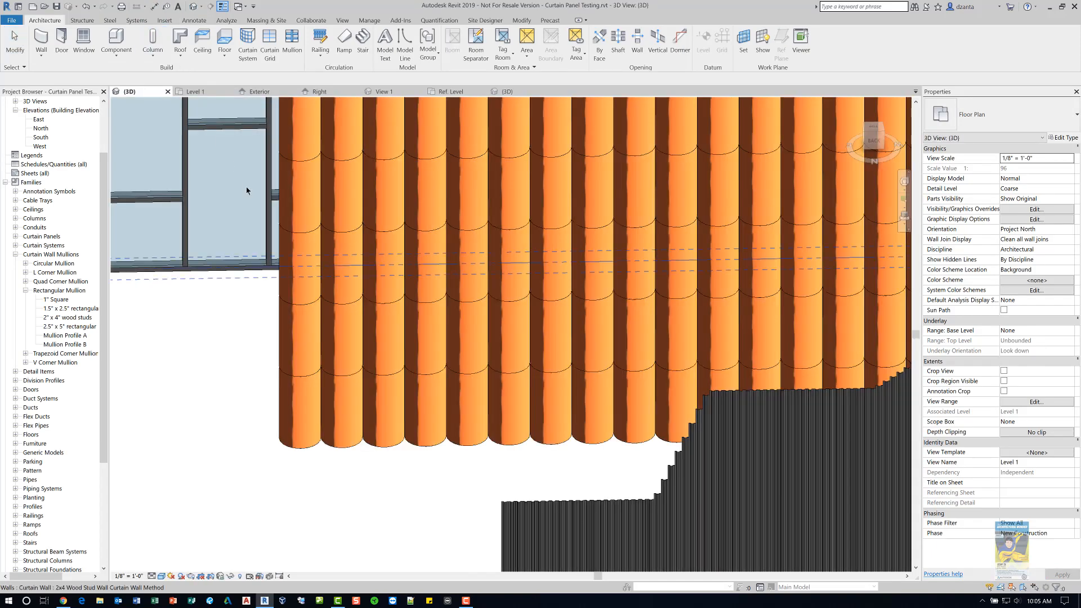
click(282, 337)
shift+middle_drag(282, 337, 411, 374)
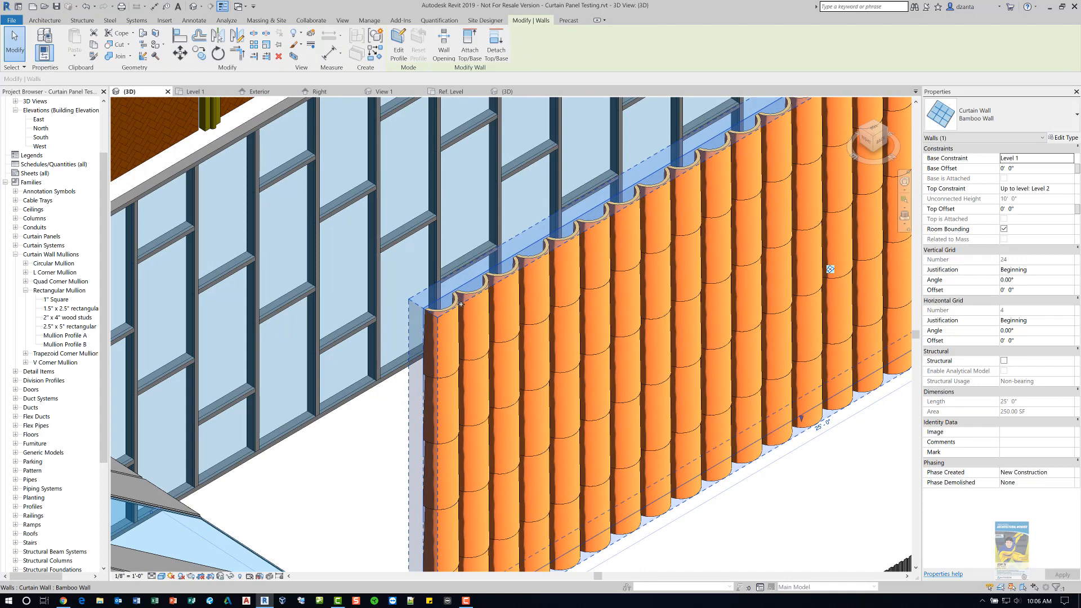
scroll(461, 303, up, 2)
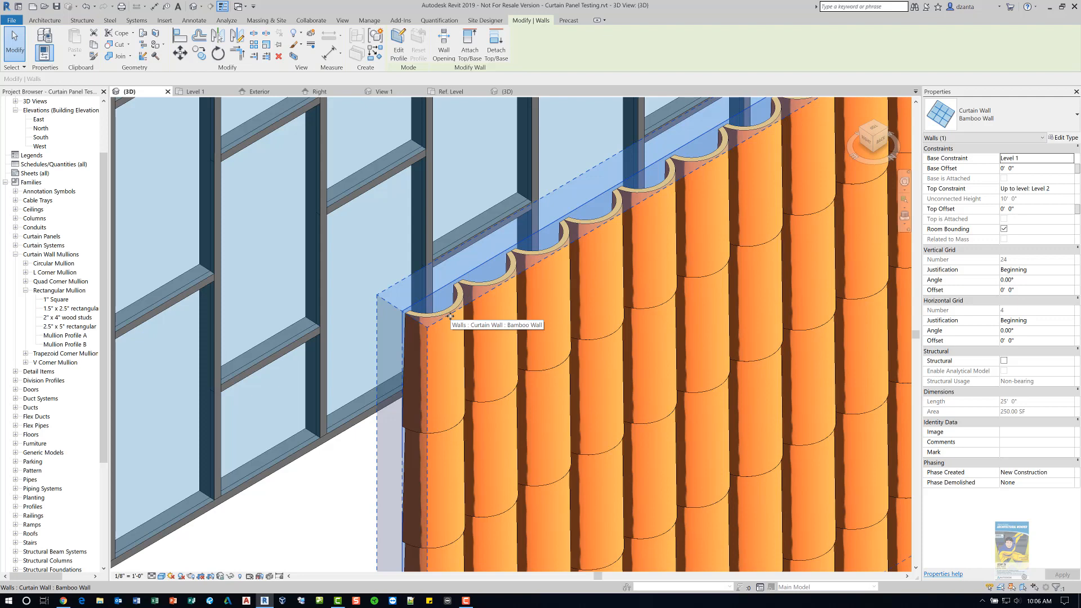
scroll(450, 316, down, 4)
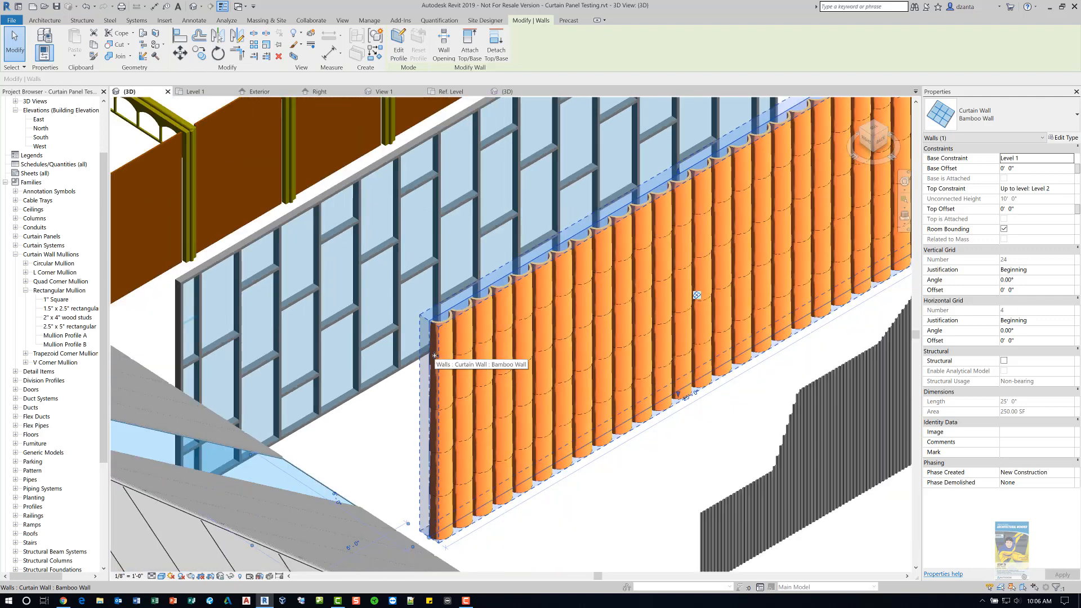
middle_drag(402, 336, 283, 297)
middle_drag(479, 442, 496, 466)
scroll(403, 381, down, 2)
scroll(496, 461, down, 2)
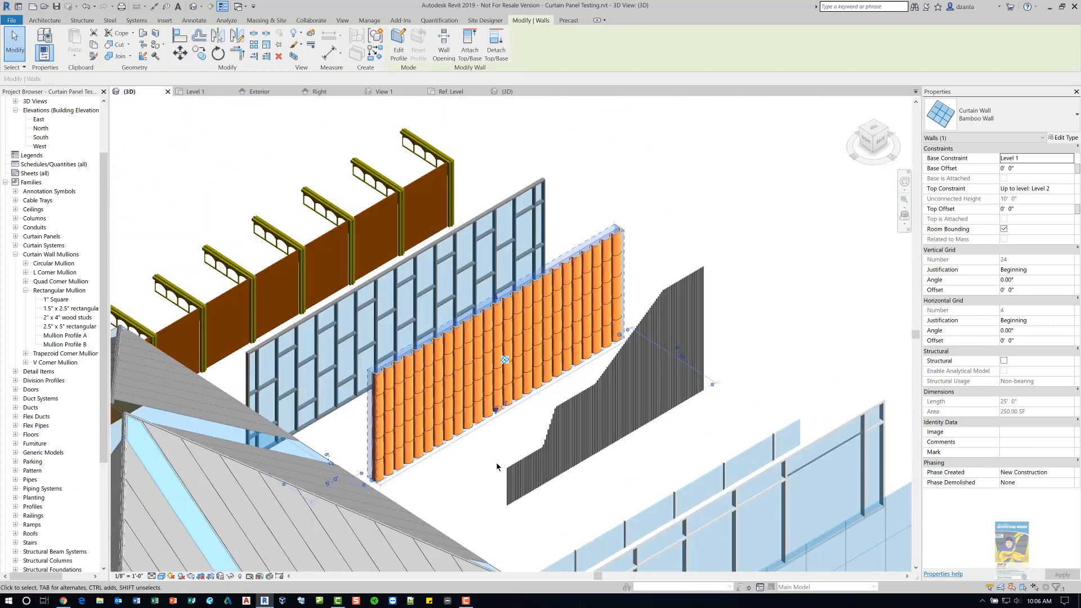
click(772, 353)
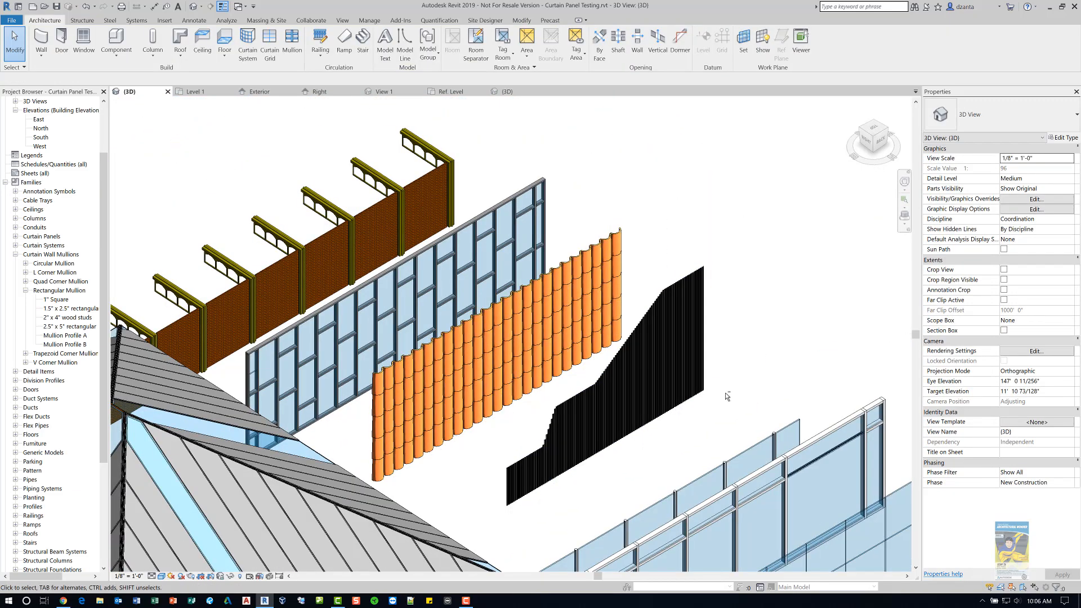
shift+middle_drag(726, 393, 276, 370)
middle_drag(368, 472, 259, 428)
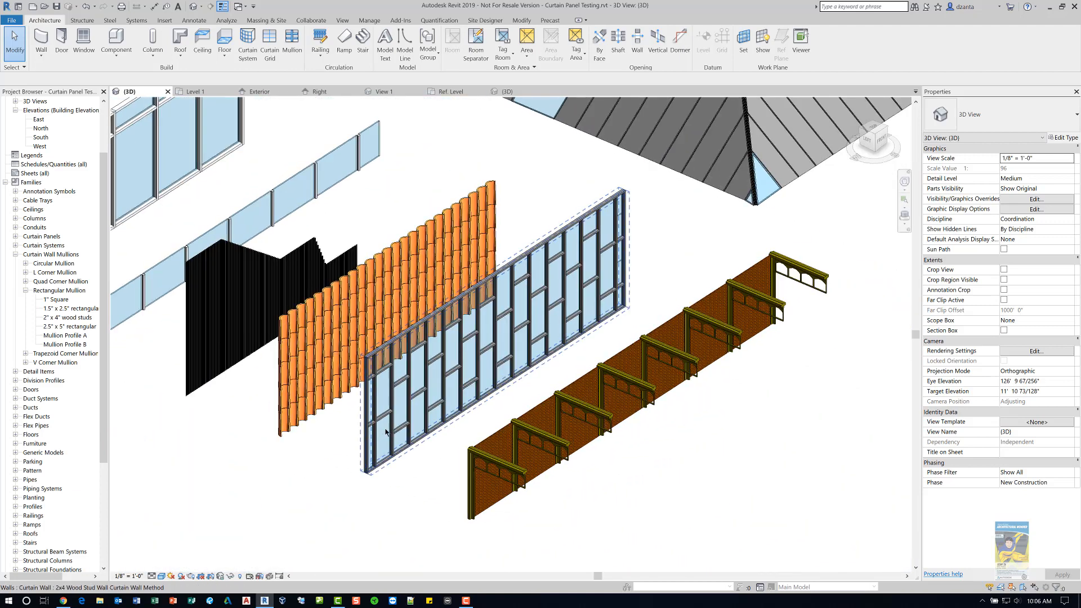
scroll(369, 434, up, 2)
scroll(442, 477, up, 2)
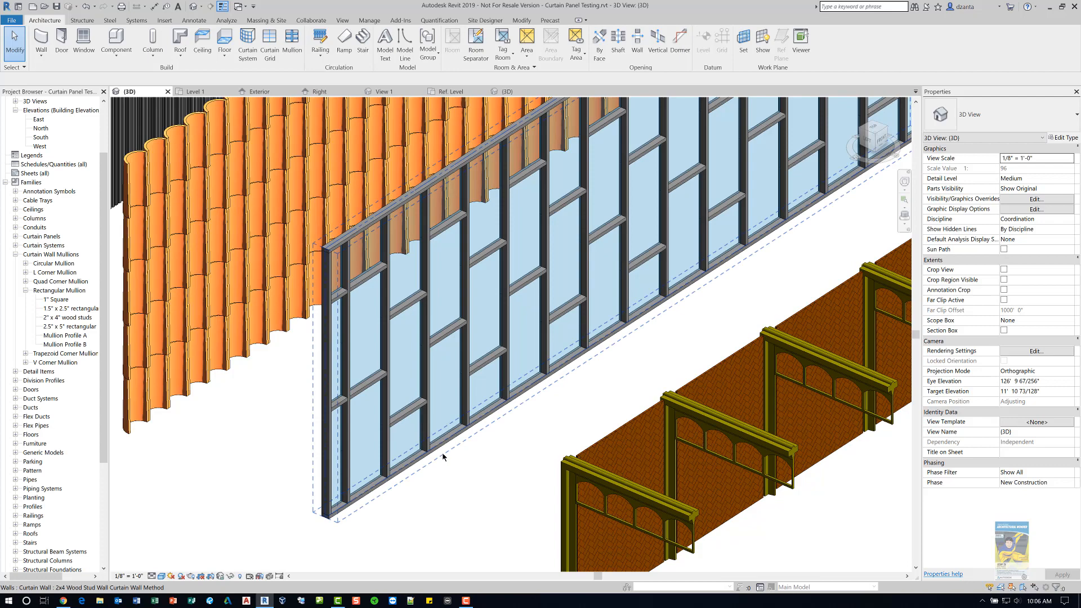
- Examine the type properties of the 2x4 Wood Stud Wall Curtain Wall Method wall without changing them
click(441, 451)
scroll(482, 491, down, 1)
middle_drag(486, 494, 420, 516)
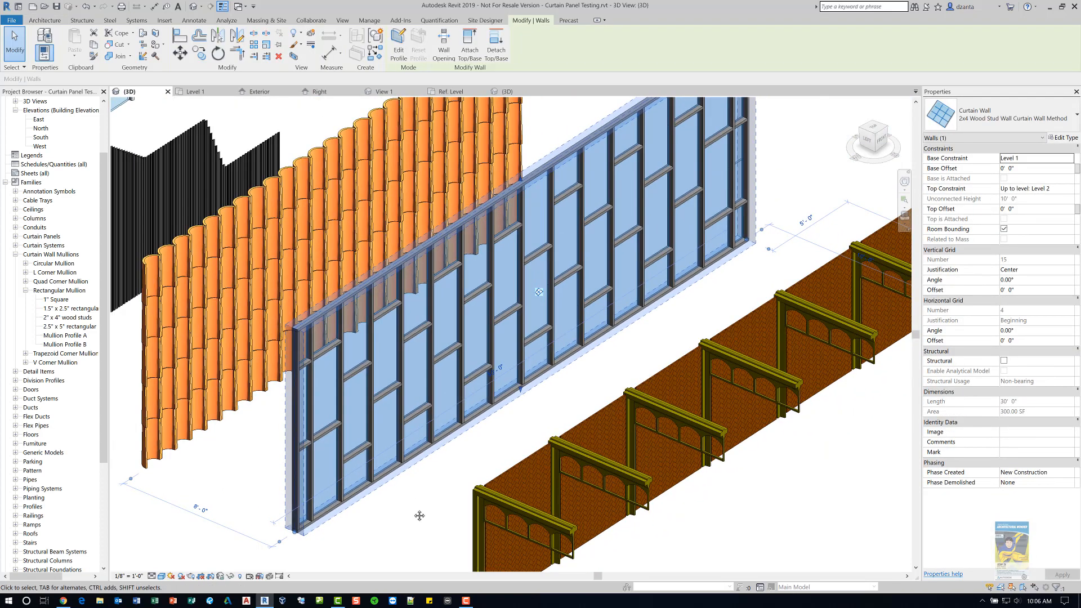
click(1066, 138)
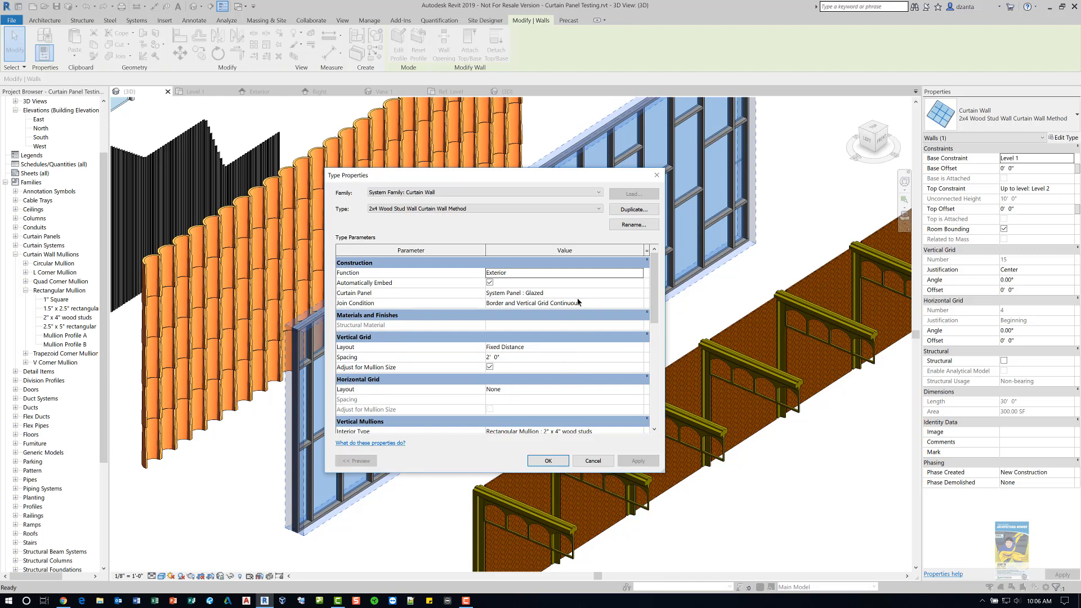
drag(655, 305, 655, 343)
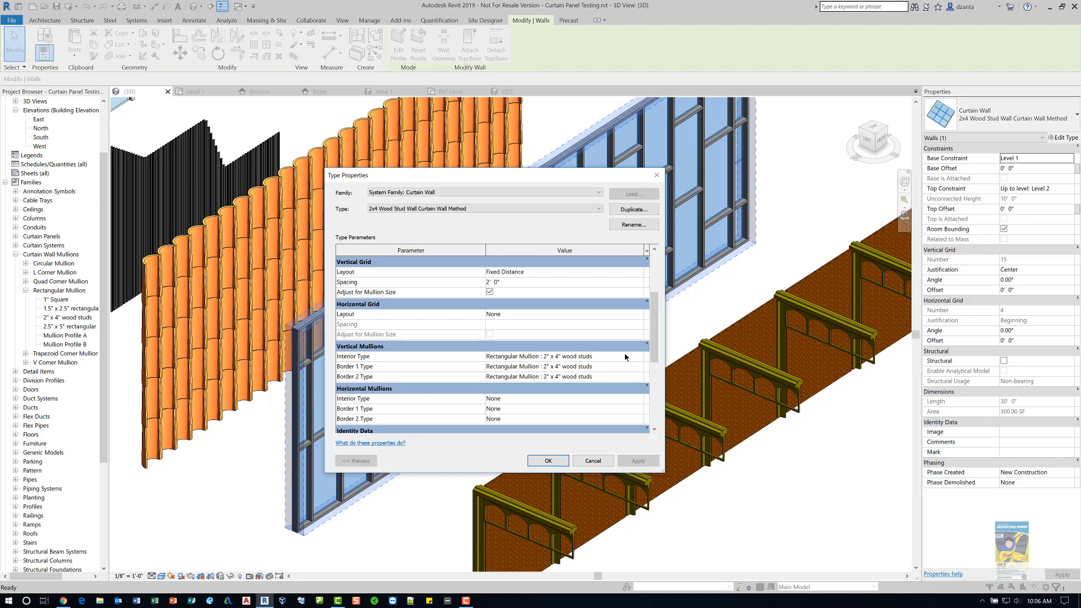
click(593, 461)
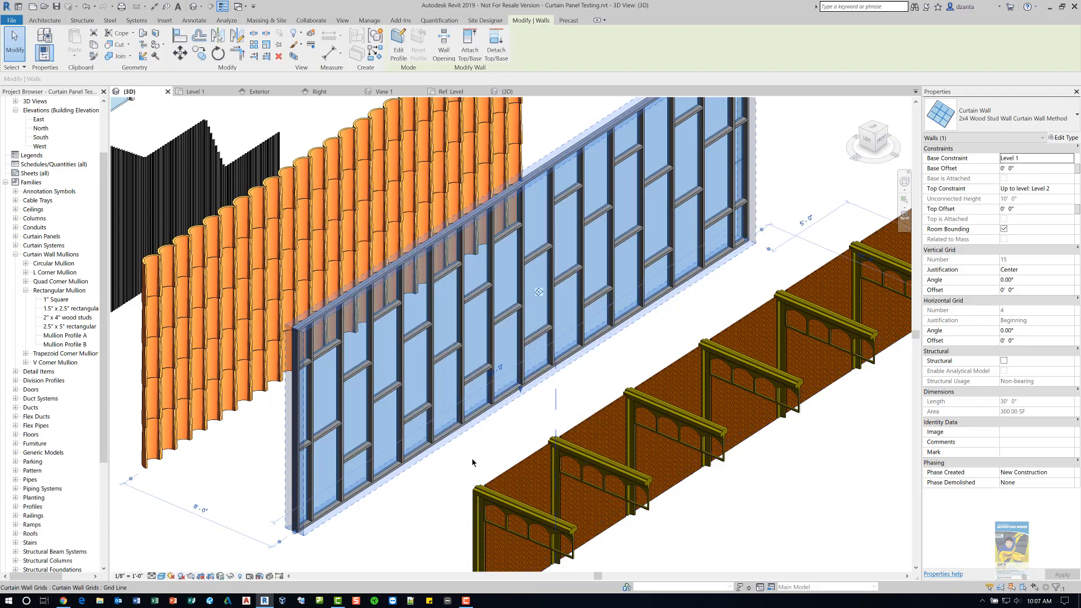
- Delete a short horizontal mullion at the left end of the wood stud curtain wall
click(418, 479)
scroll(347, 512, up, 2)
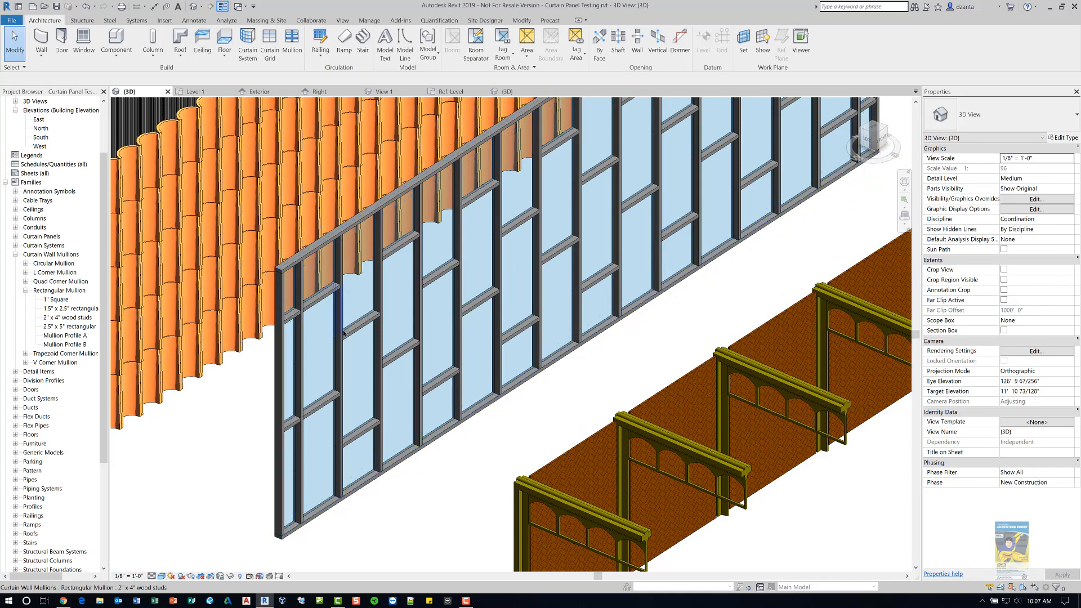
scroll(343, 332, up, 2)
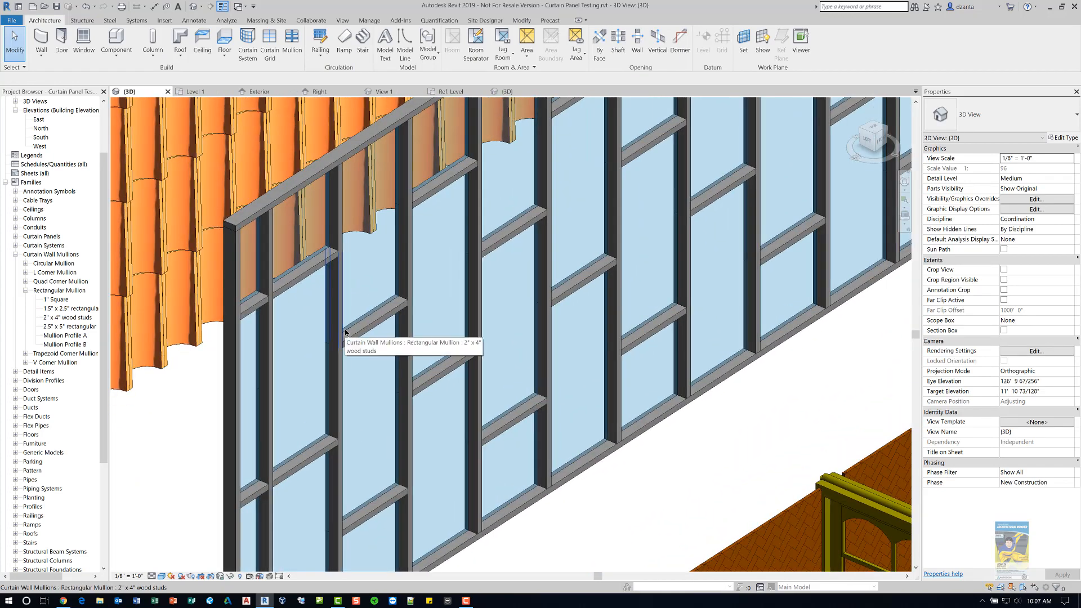
scroll(338, 315, up, 1)
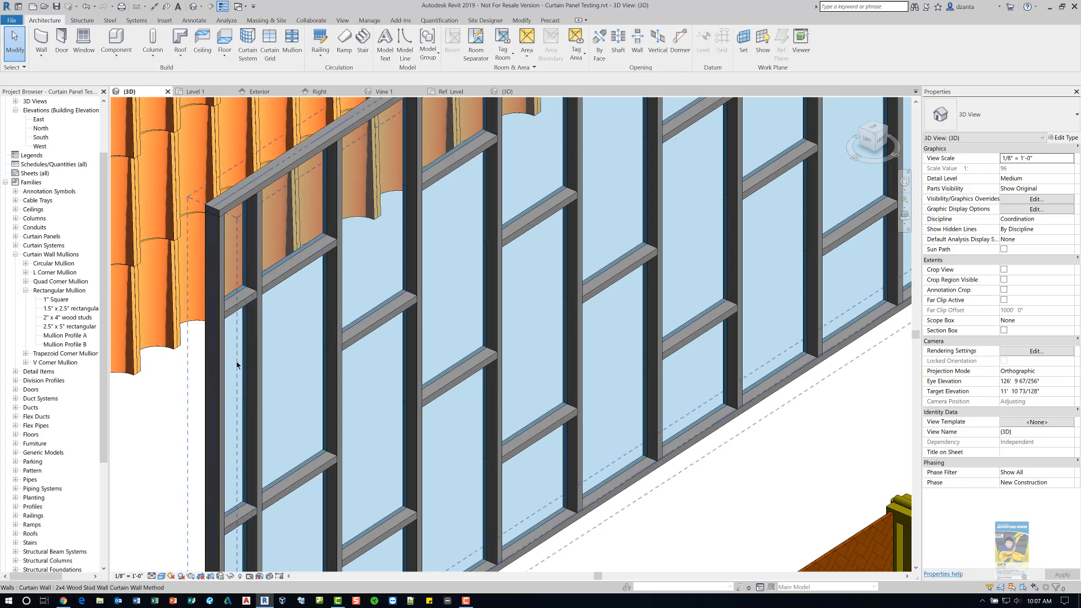
click(243, 304)
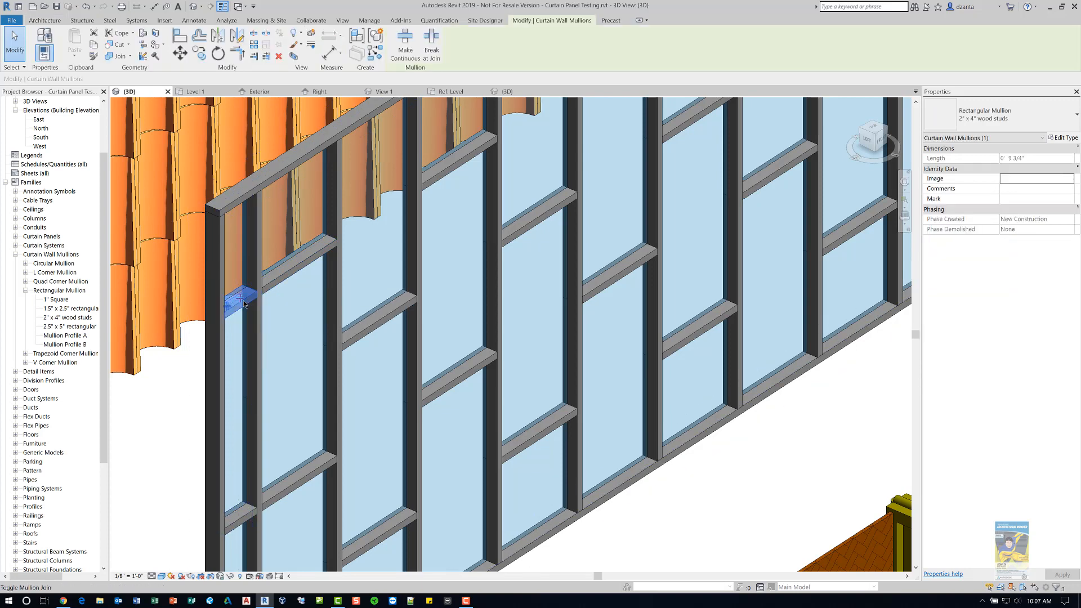
key(Delete)
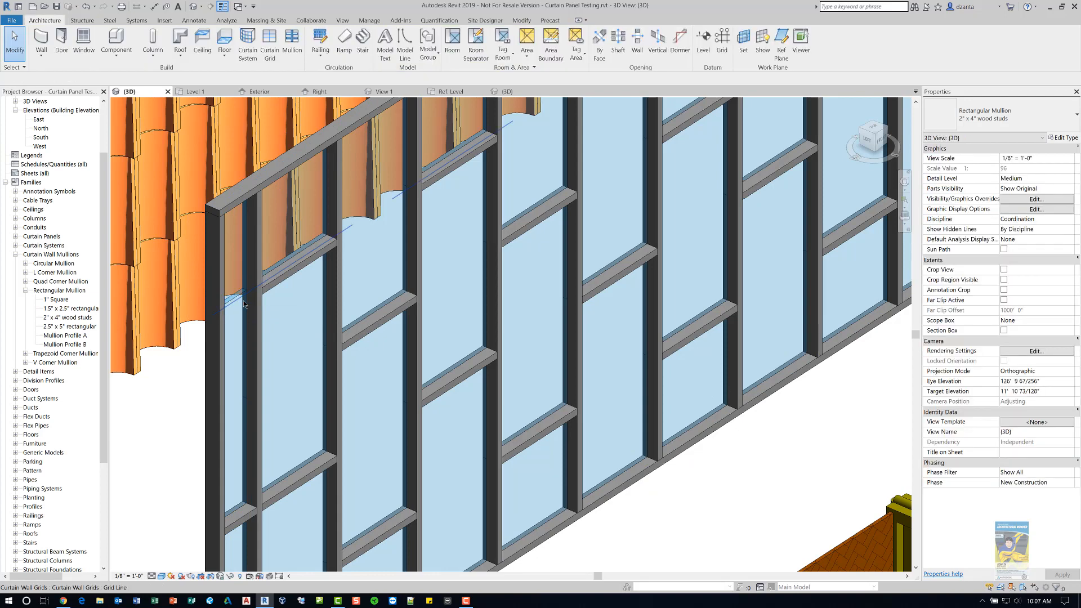
- Delete another short horizontal mullion lower down at the wall's left end
scroll(318, 355, down, 1)
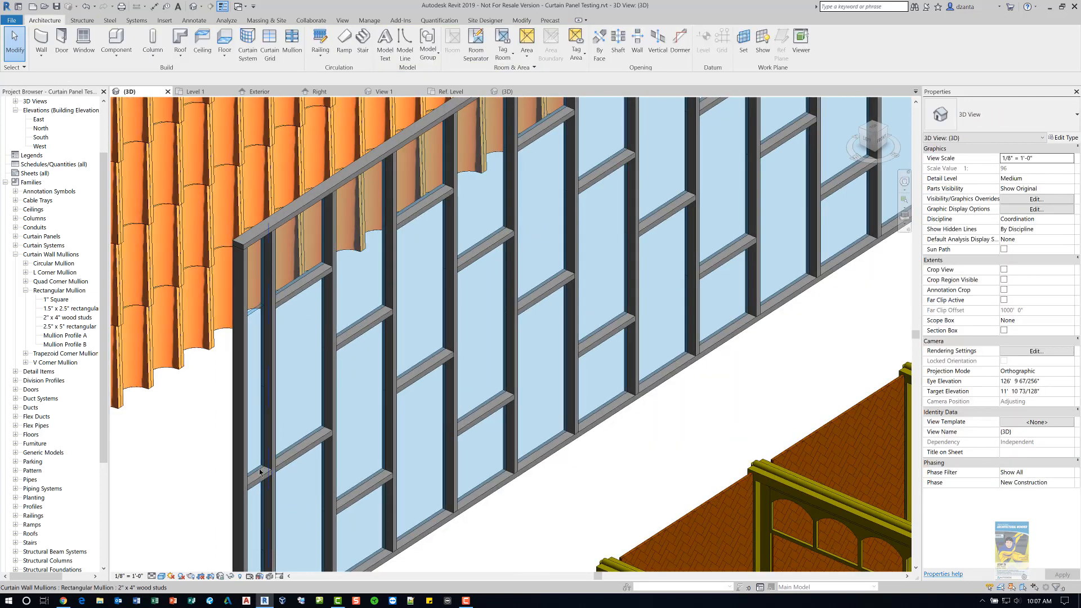
click(259, 483)
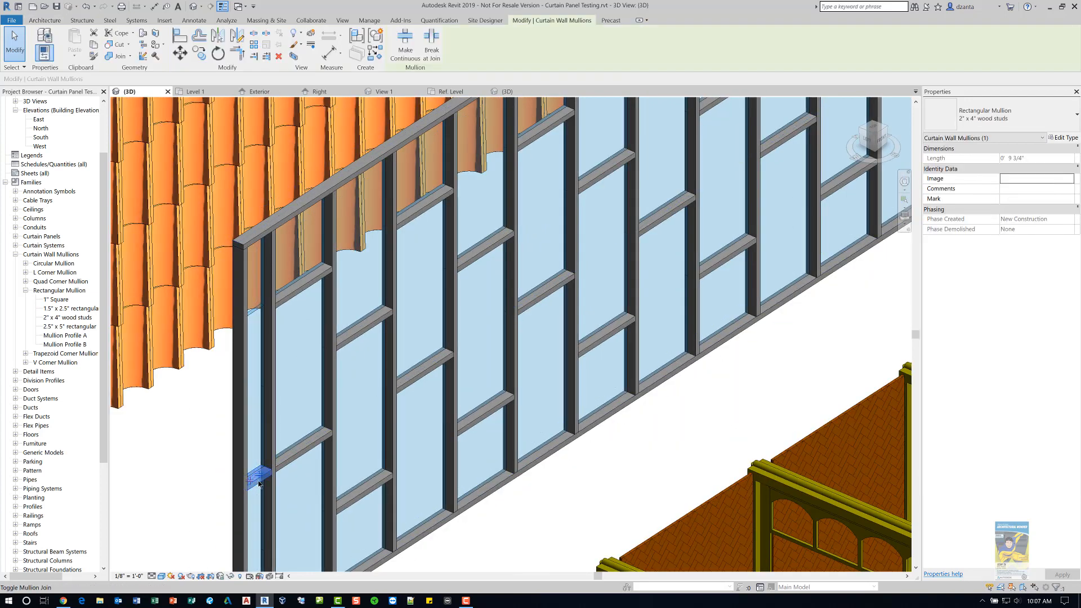
key(Delete)
- Toggle the join of a horizontal mullion in the wall's middle and back again
scroll(314, 459, up, 1)
shift+middle_drag(349, 446, 301, 439)
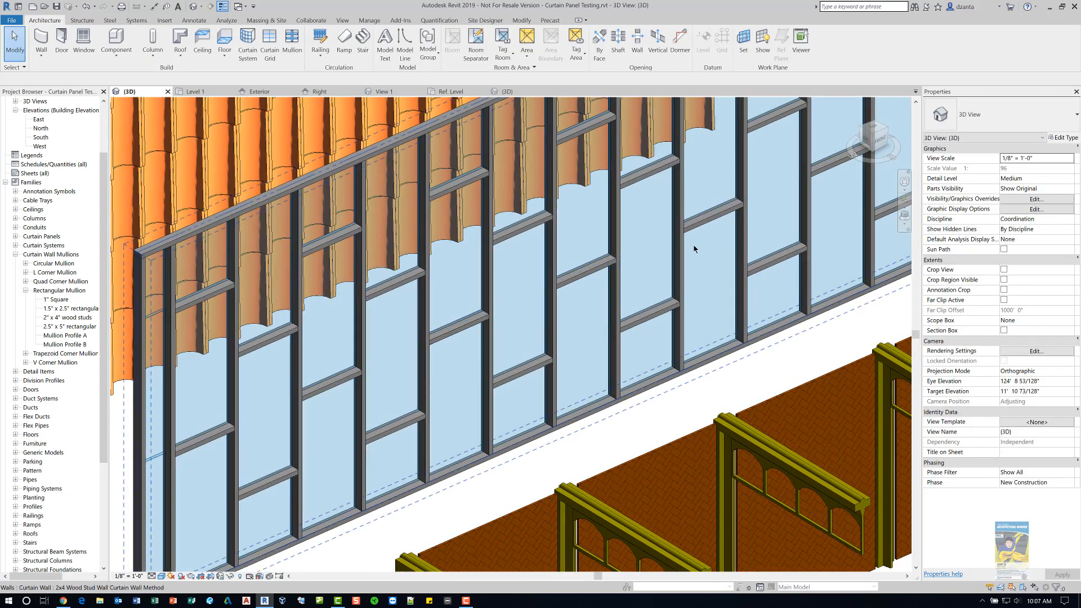
click(705, 227)
scroll(738, 195, up, 1)
scroll(738, 195, up, 2)
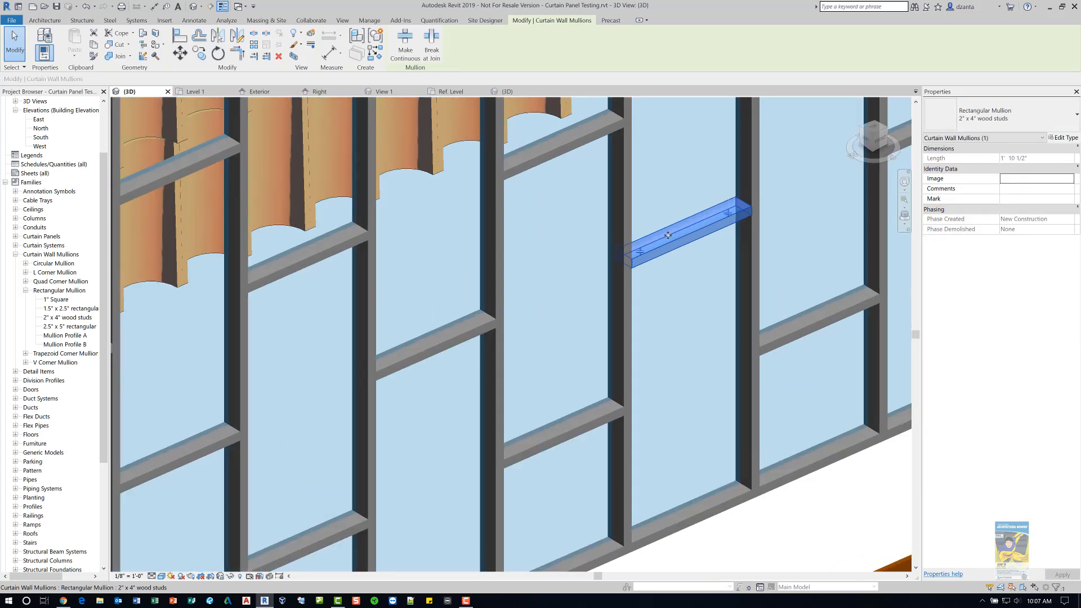
click(641, 255)
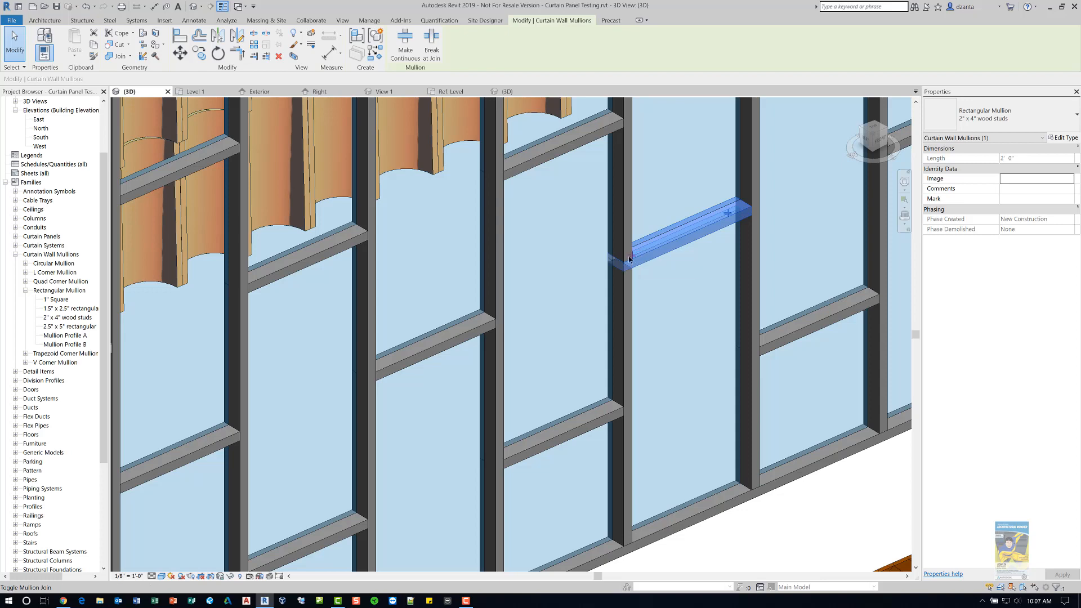
click(630, 258)
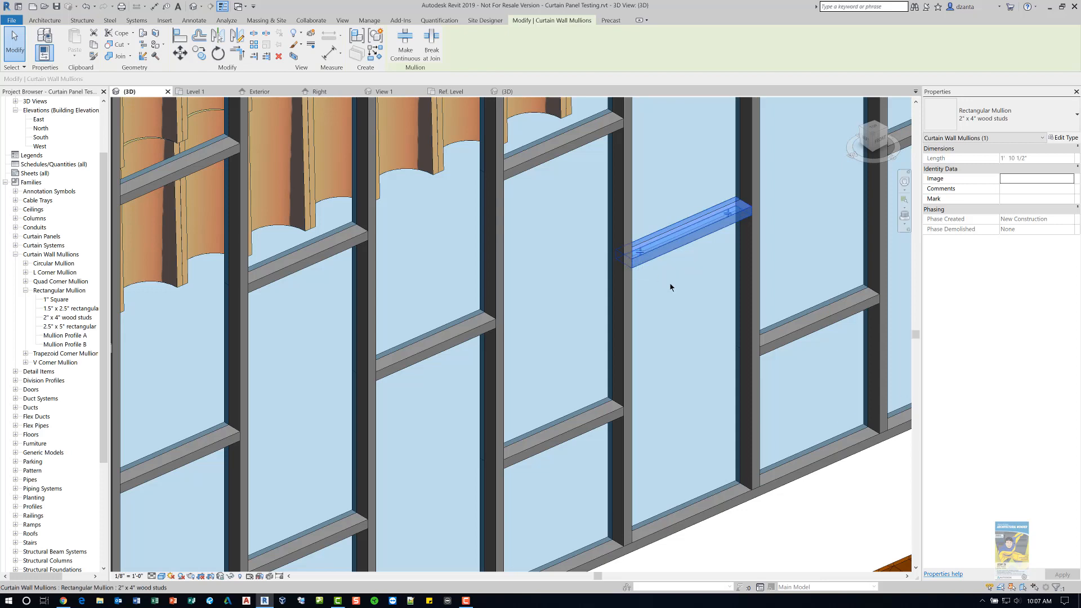
scroll(659, 278, down, 5)
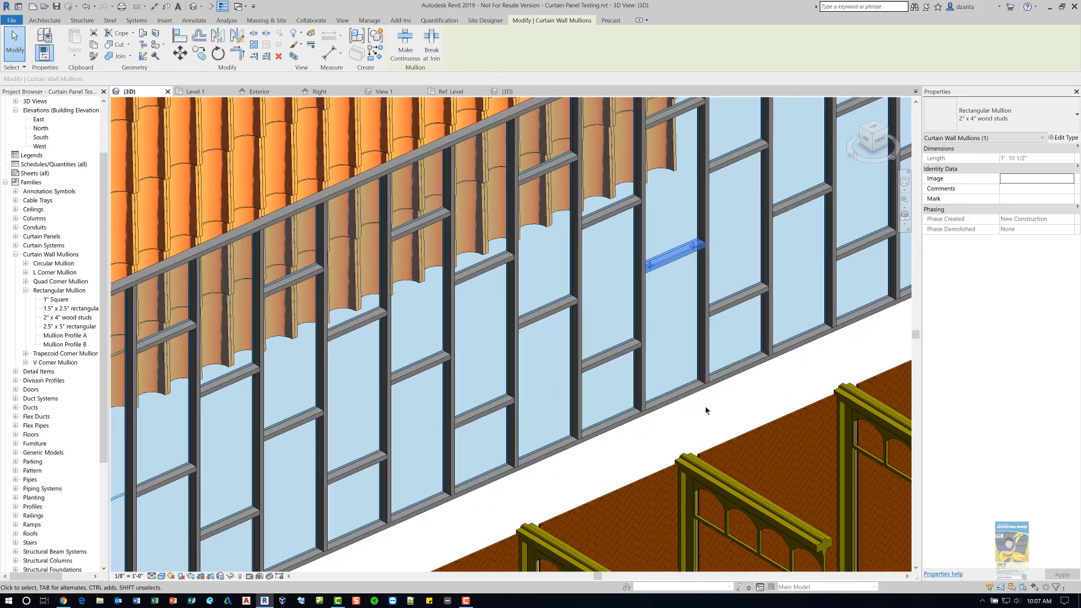
- Examine the type properties of the Caribbean Wall curtain wall without changing them
click(705, 406)
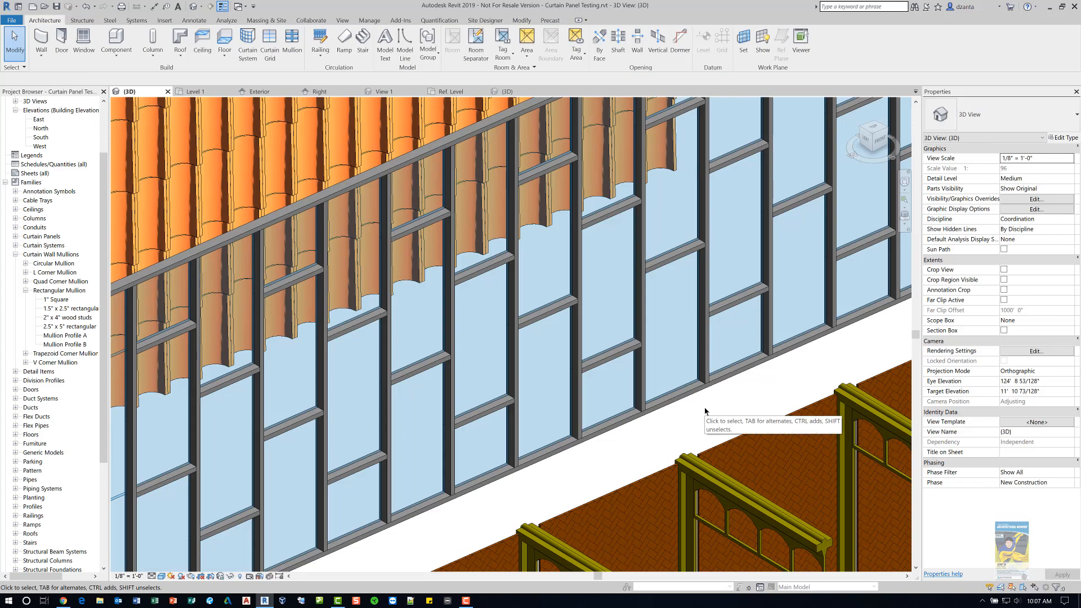
scroll(705, 411, down, 4)
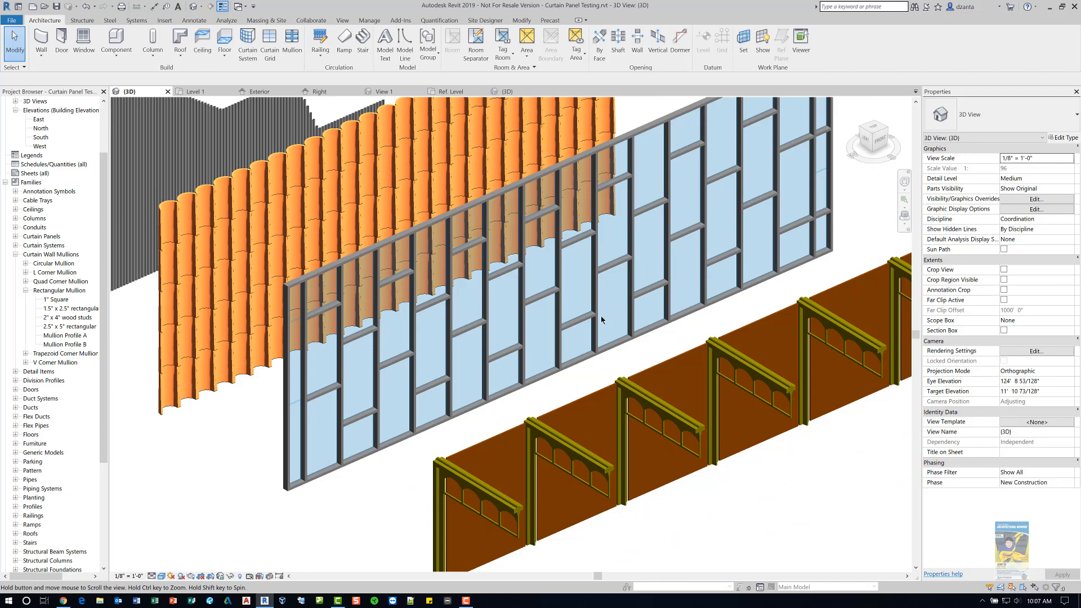
middle_drag(602, 319, 584, 297)
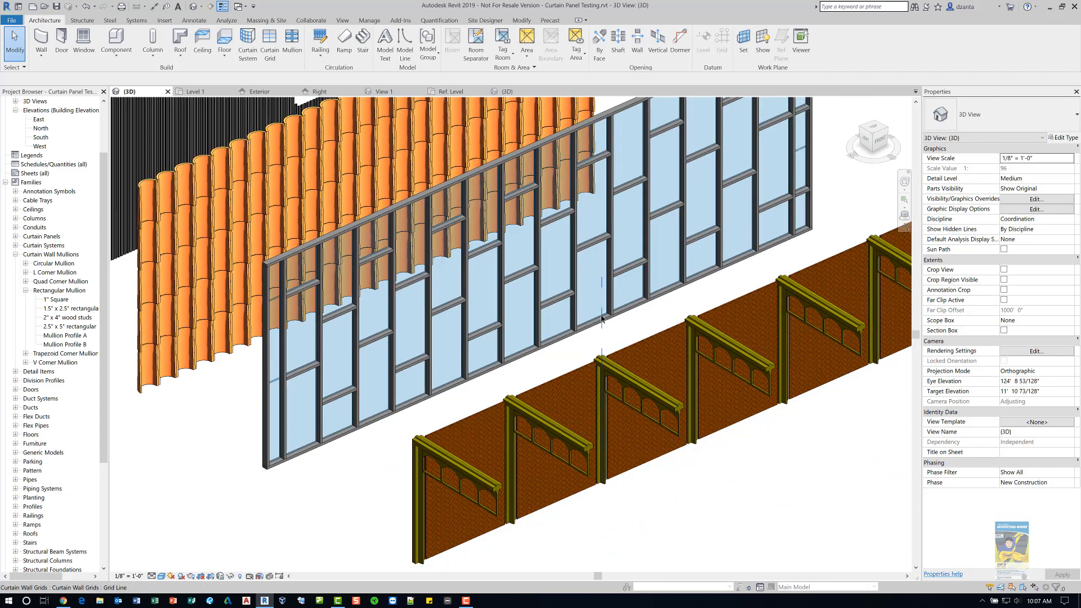
scroll(583, 299, down, 1)
middle_drag(650, 485, 583, 473)
scroll(582, 473, up, 3)
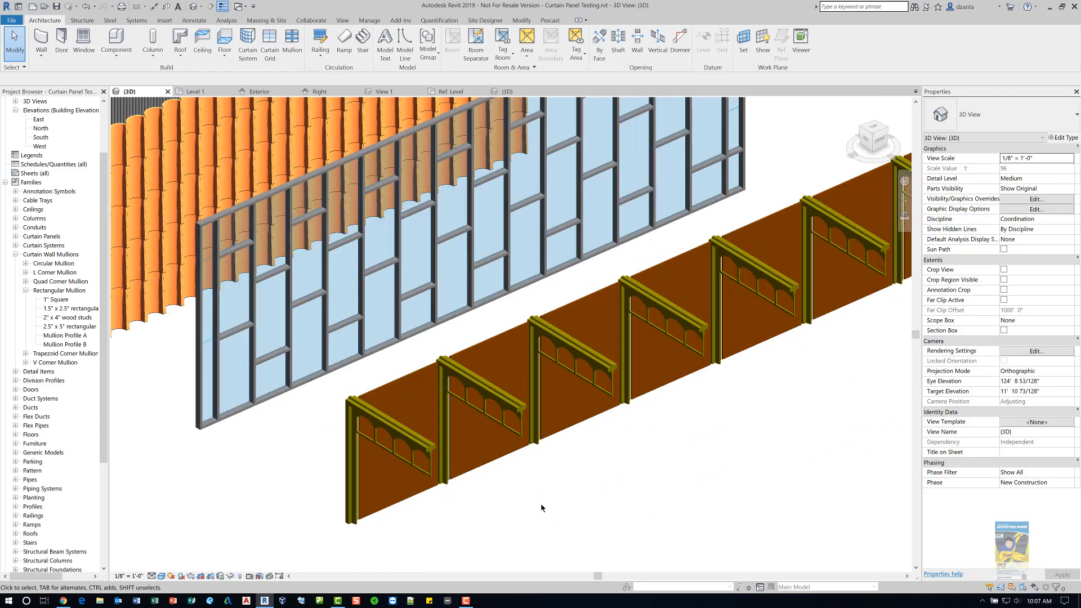
click(473, 447)
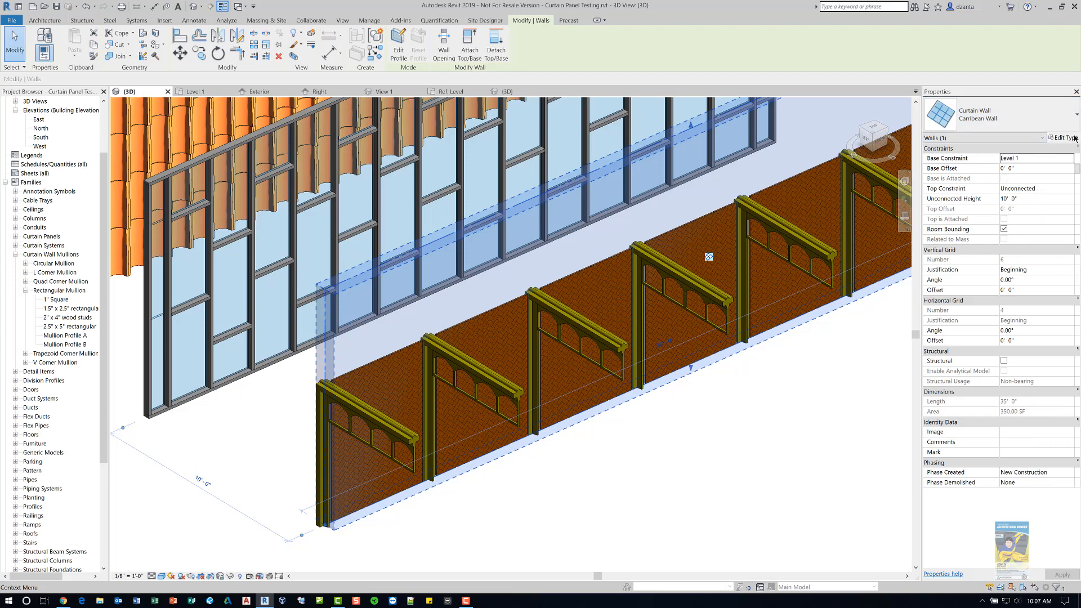
click(1065, 138)
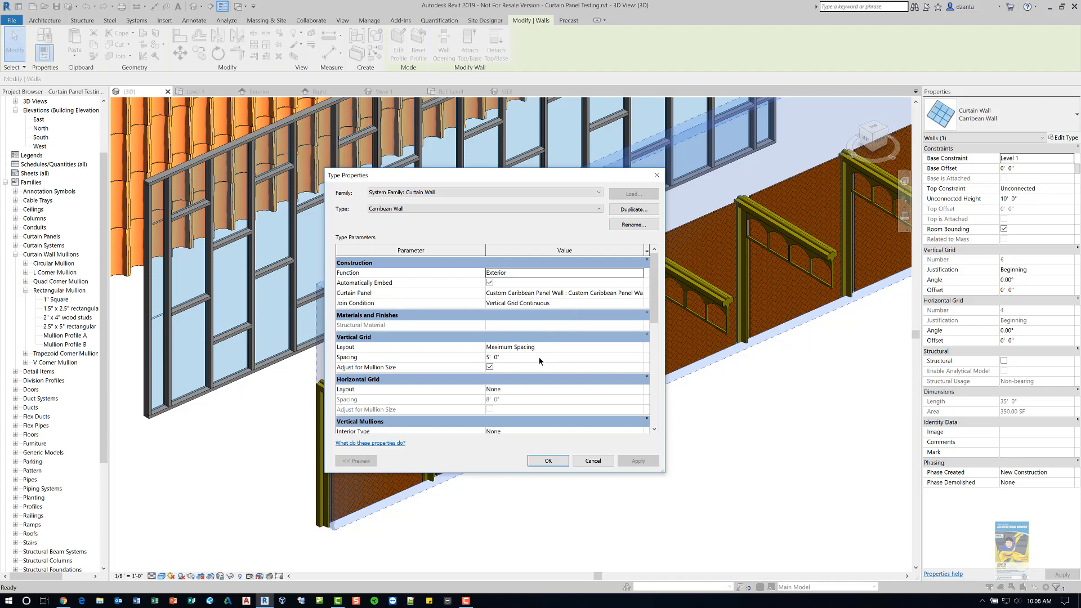
scroll(657, 325, down, 1)
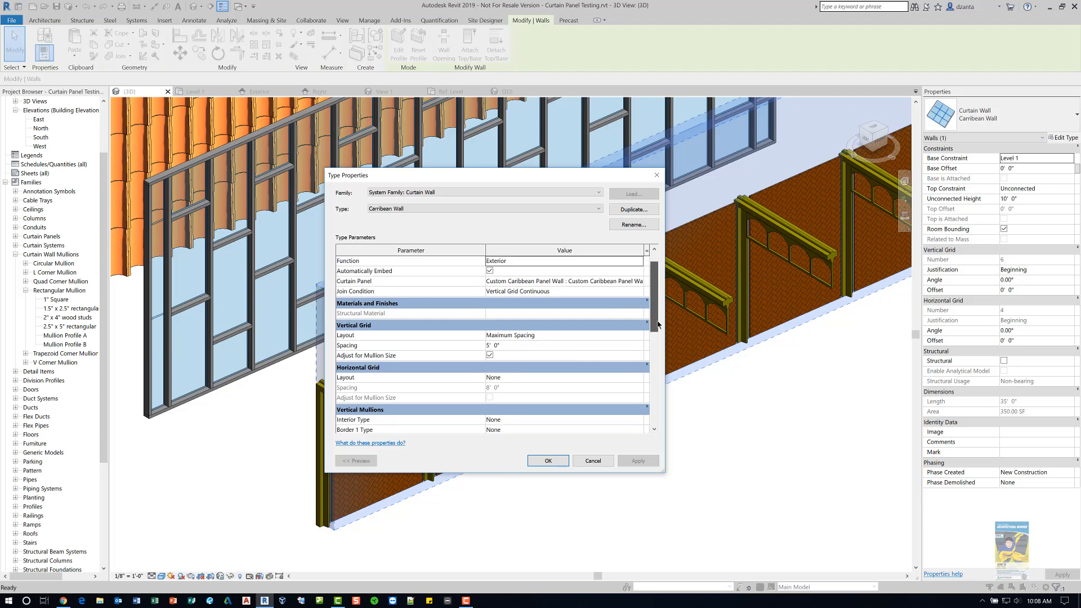
drag(657, 325, 656, 354)
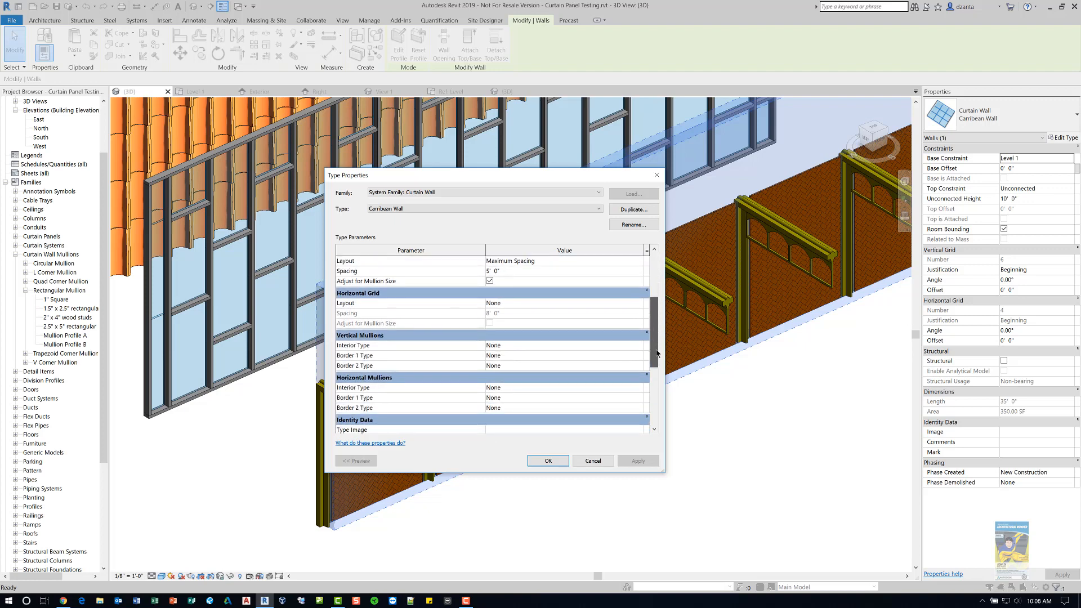
click(607, 460)
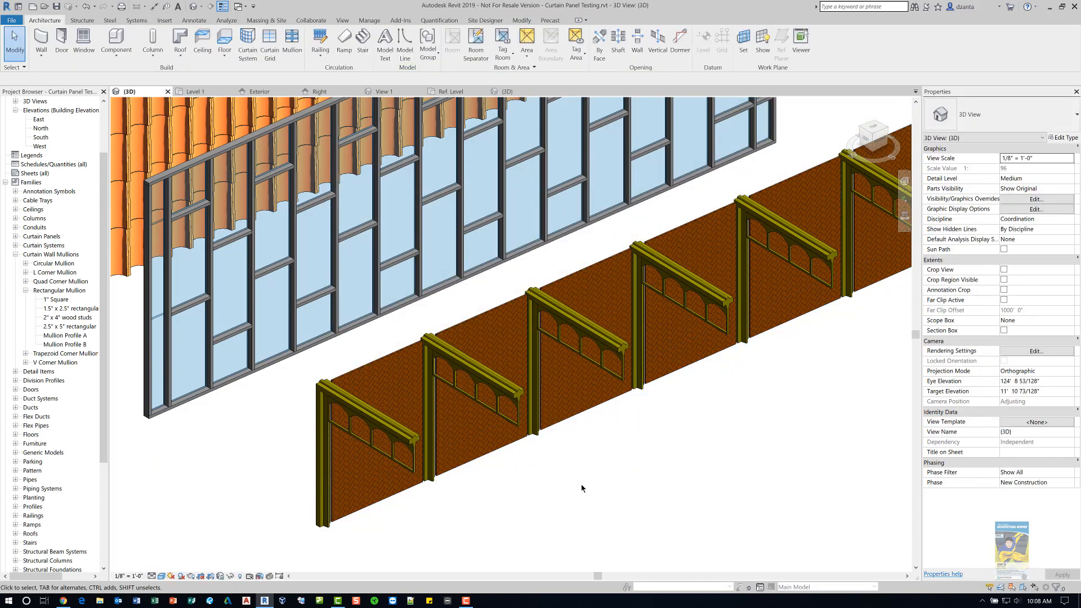
- Open the Custom Caribbean Panel Wall family for editing from a panel of the Caribbean curtain wall
key(Tab)
click(338, 518)
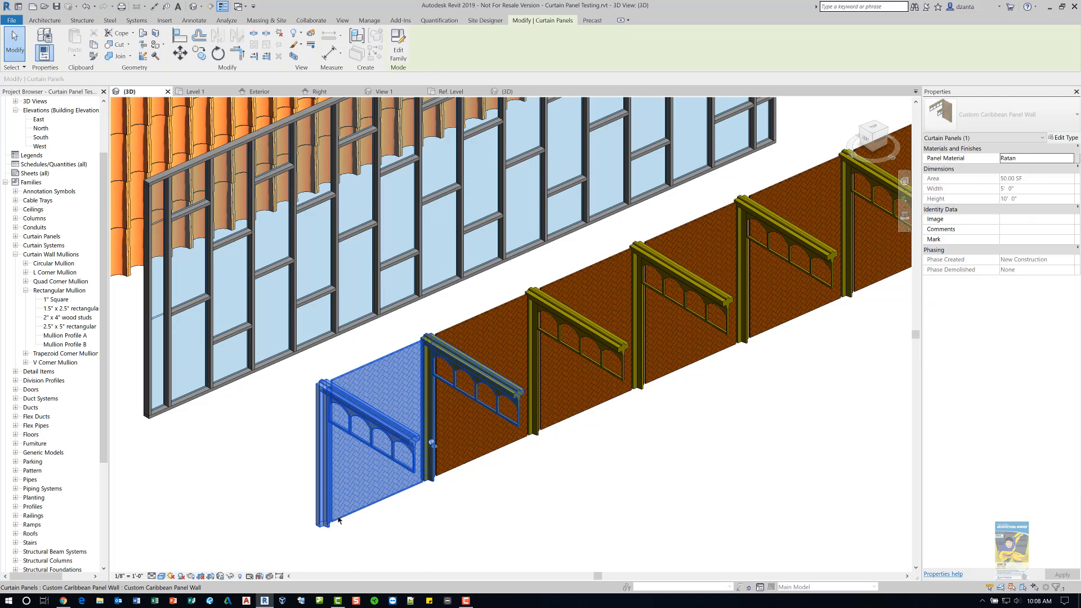
click(406, 62)
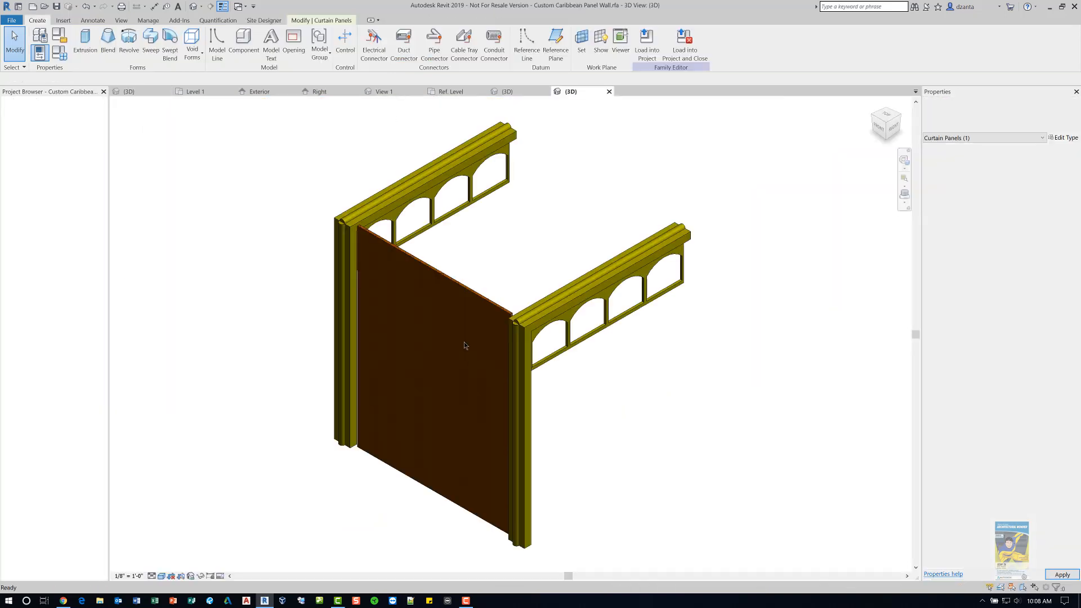
shift+middle_drag(646, 440, 408, 414)
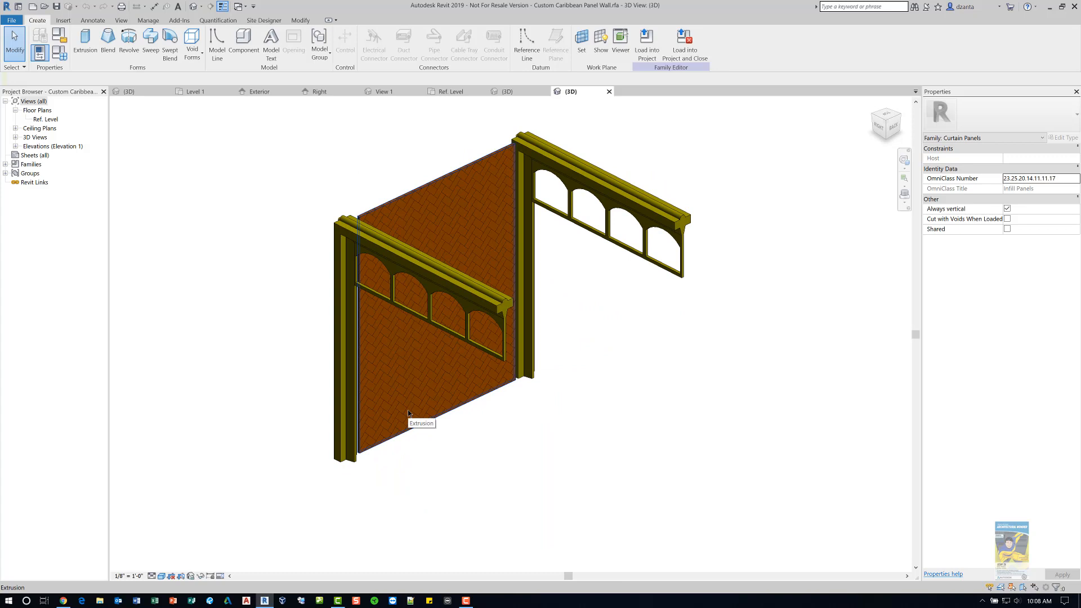
- Open the Ref. Level floor plan and inspect the panel extrusion and the custom mullion component
double_click(52, 120)
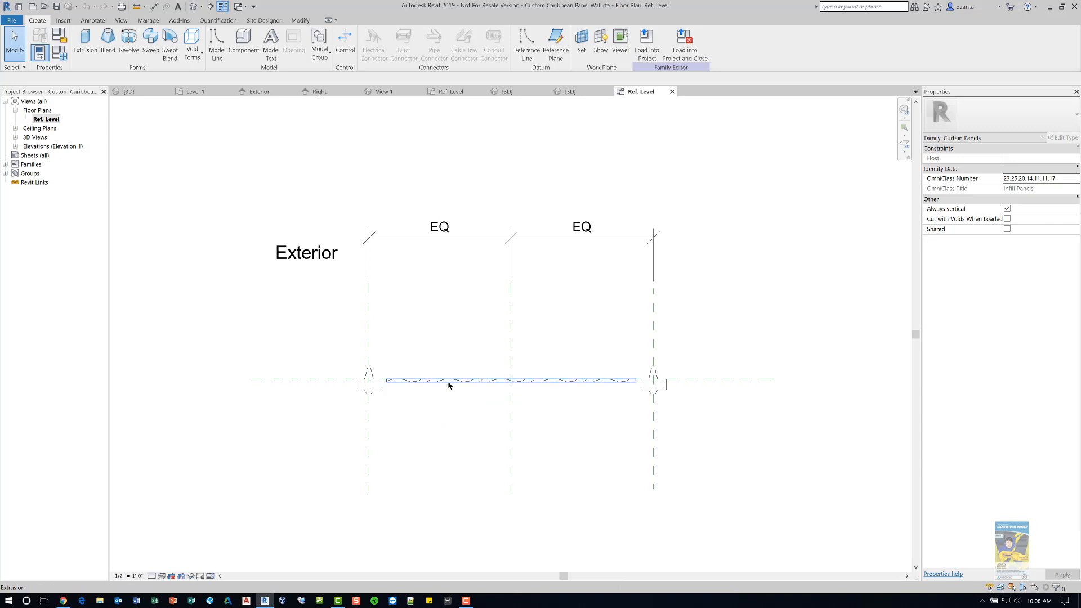
click(449, 386)
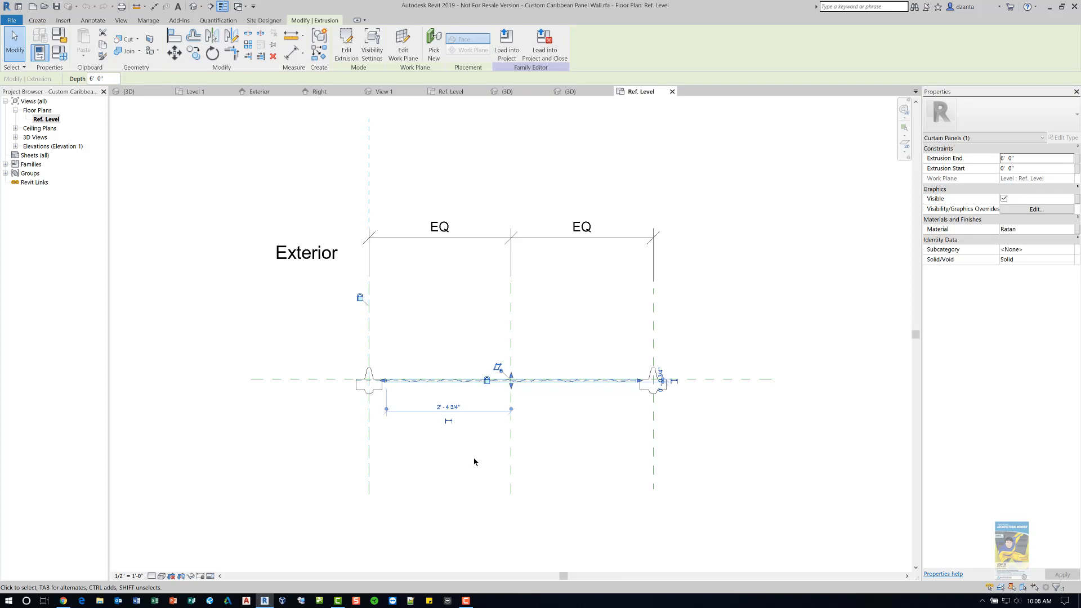
click(474, 460)
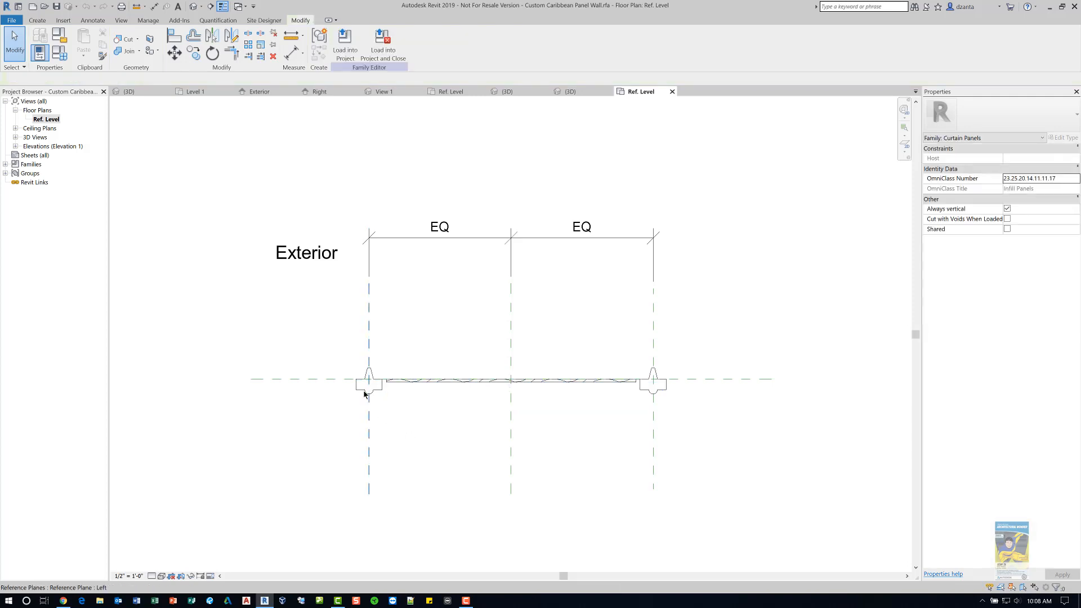
click(366, 394)
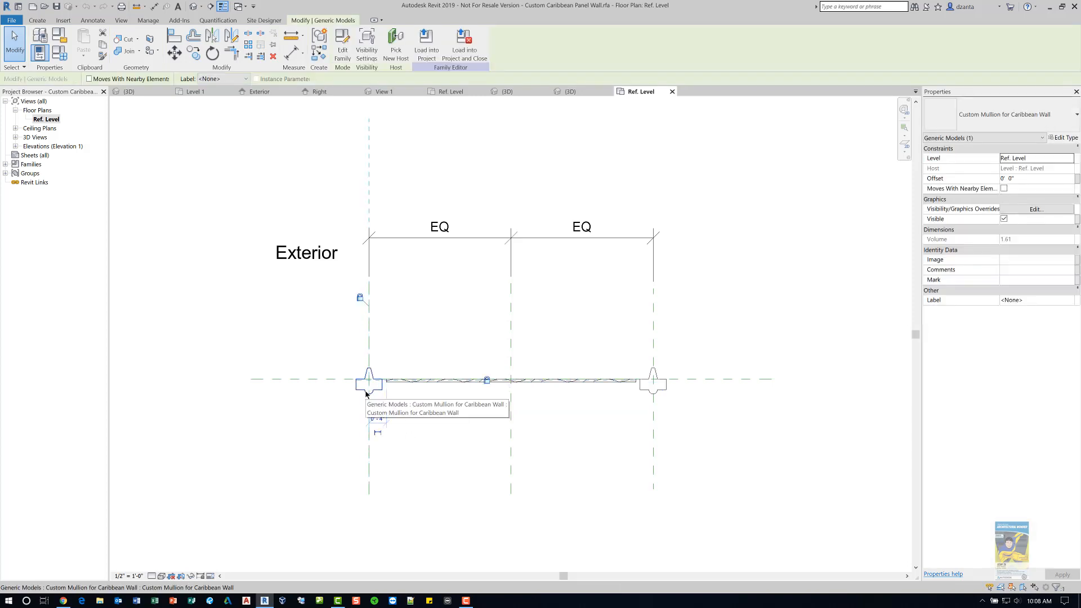
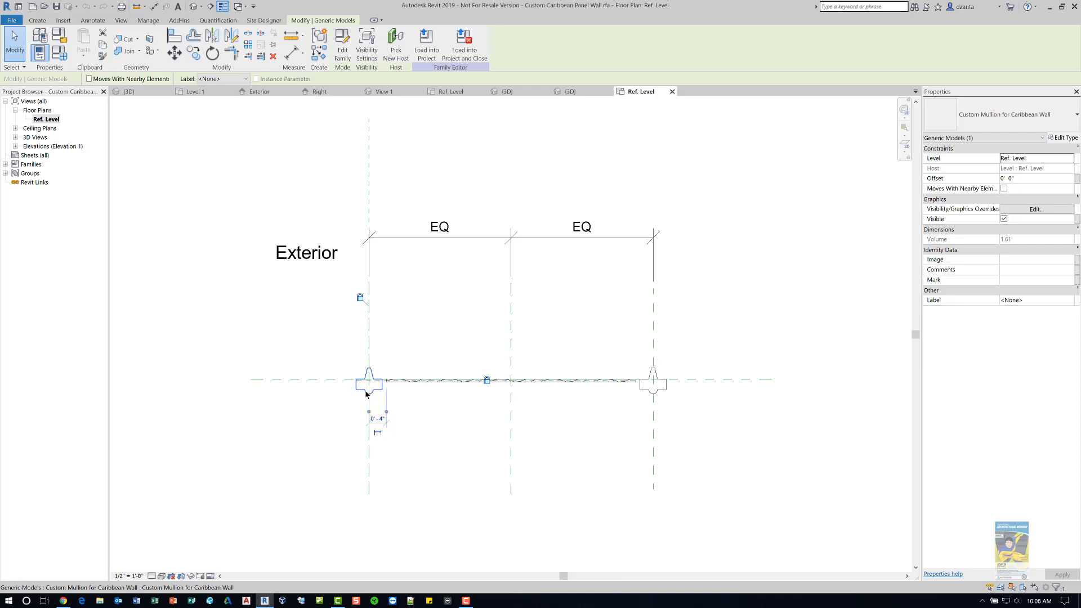
- Open the Custom Mullion for Caribbean Wall family and select its vertical post and arched extrusions to inspect them
click(343, 55)
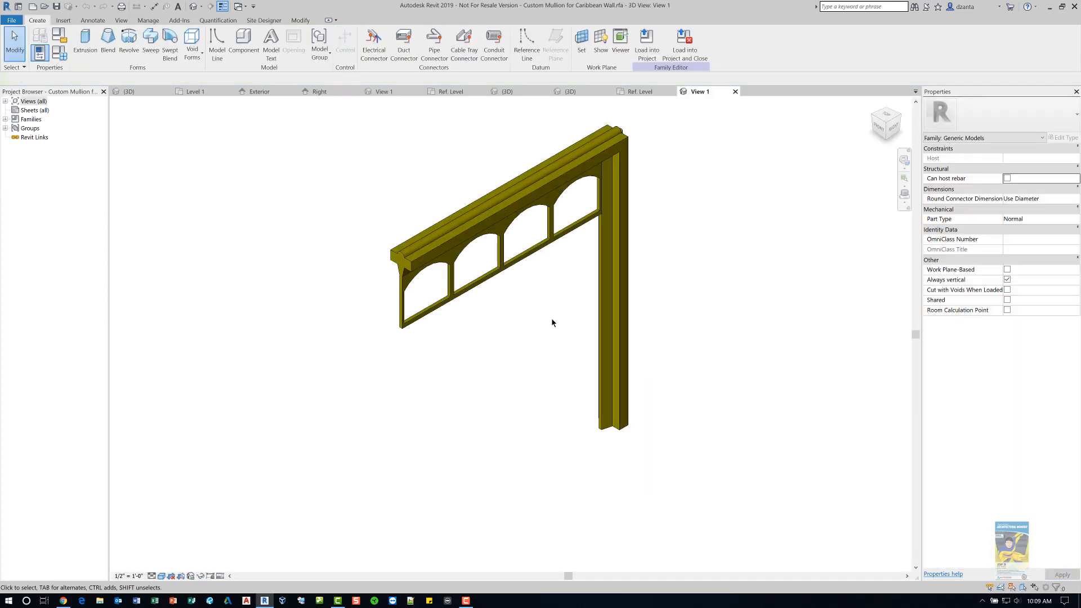
click(633, 238)
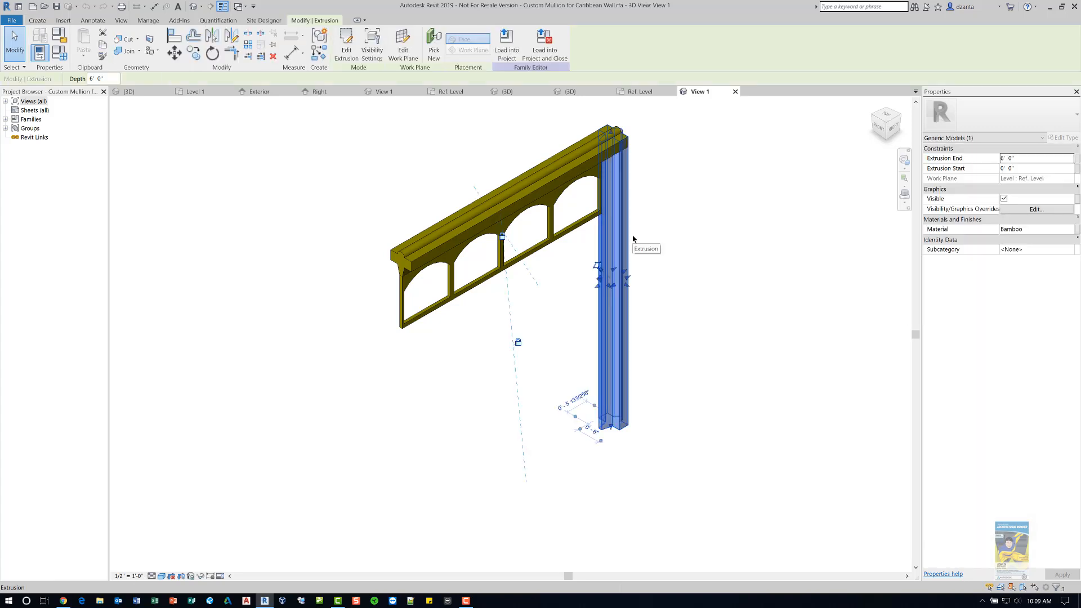
click(680, 282)
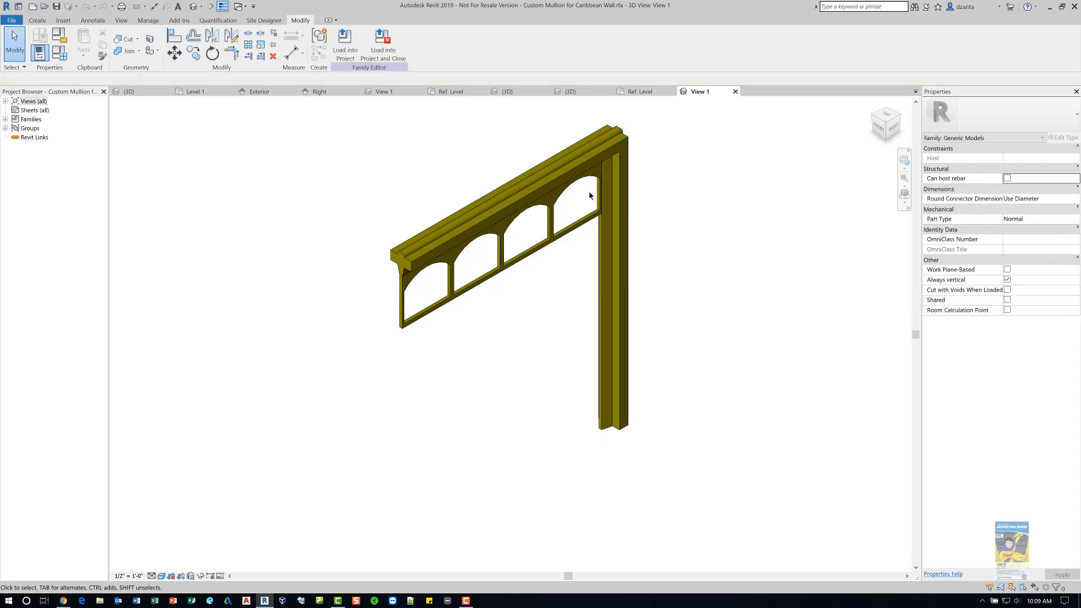
click(551, 236)
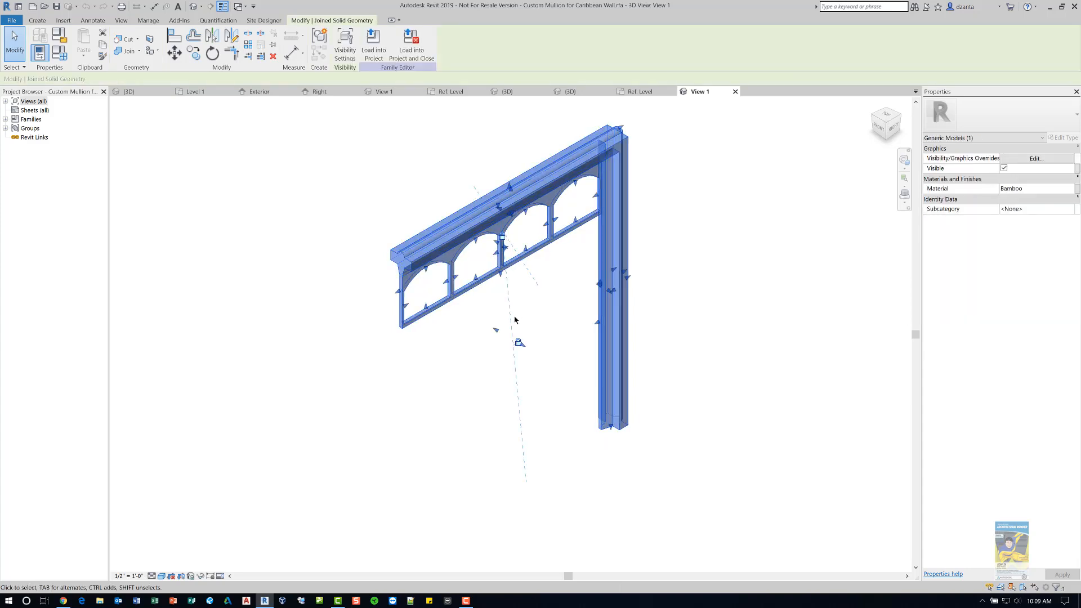
click(386, 395)
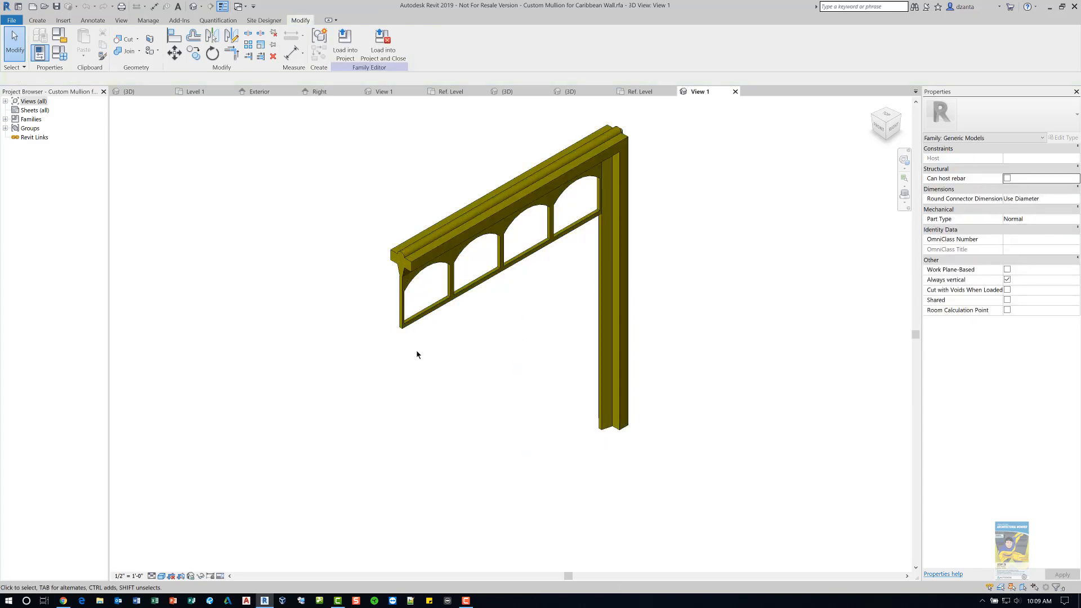
click(429, 322)
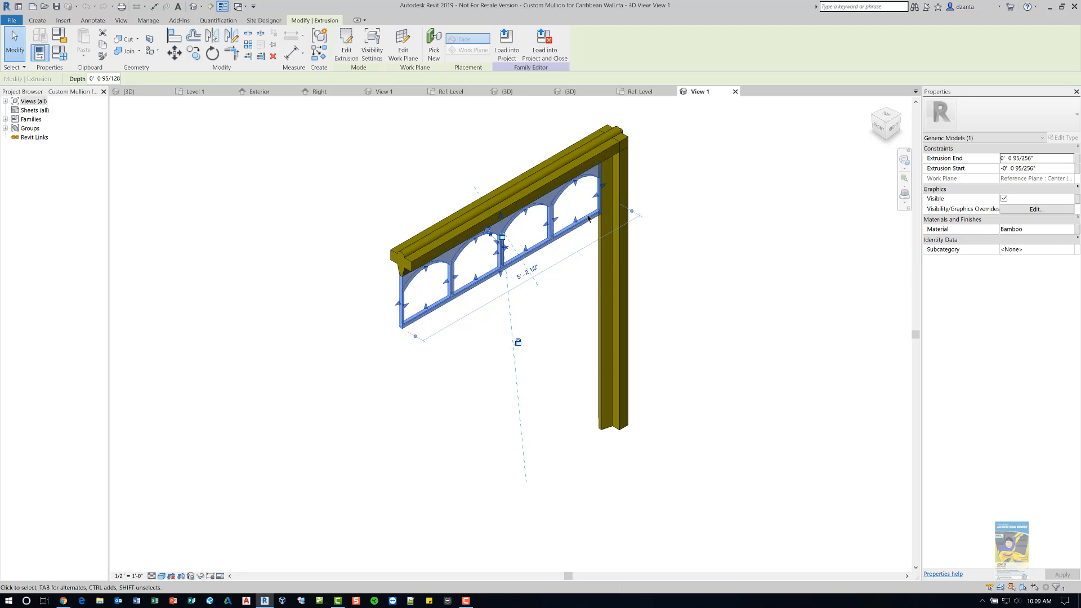
click(374, 421)
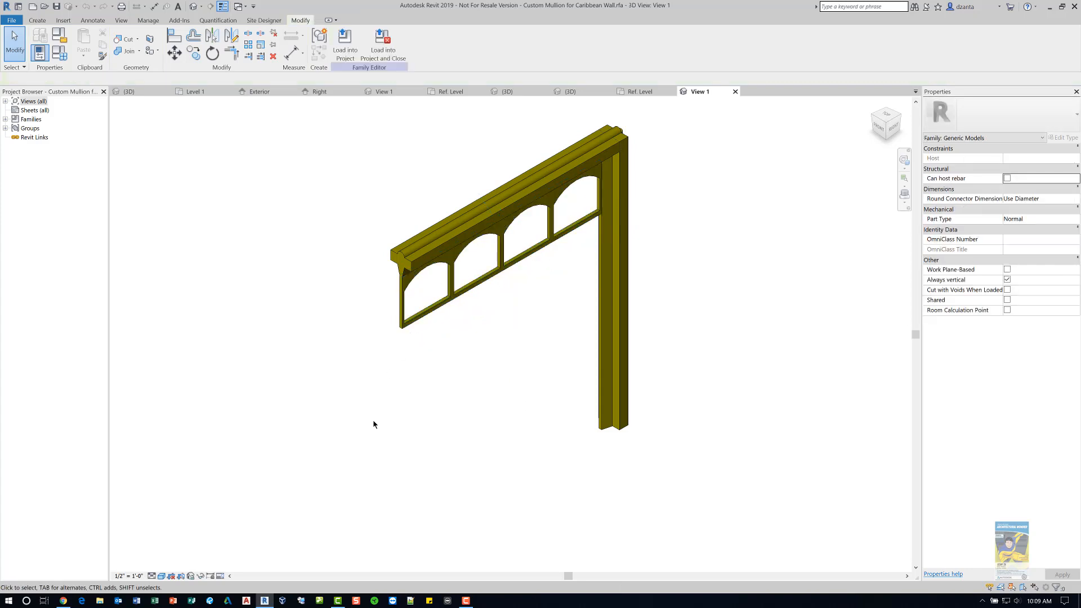
- Zoom around the mullion family in 3D and close it without saving changes
scroll(490, 250, up, 2)
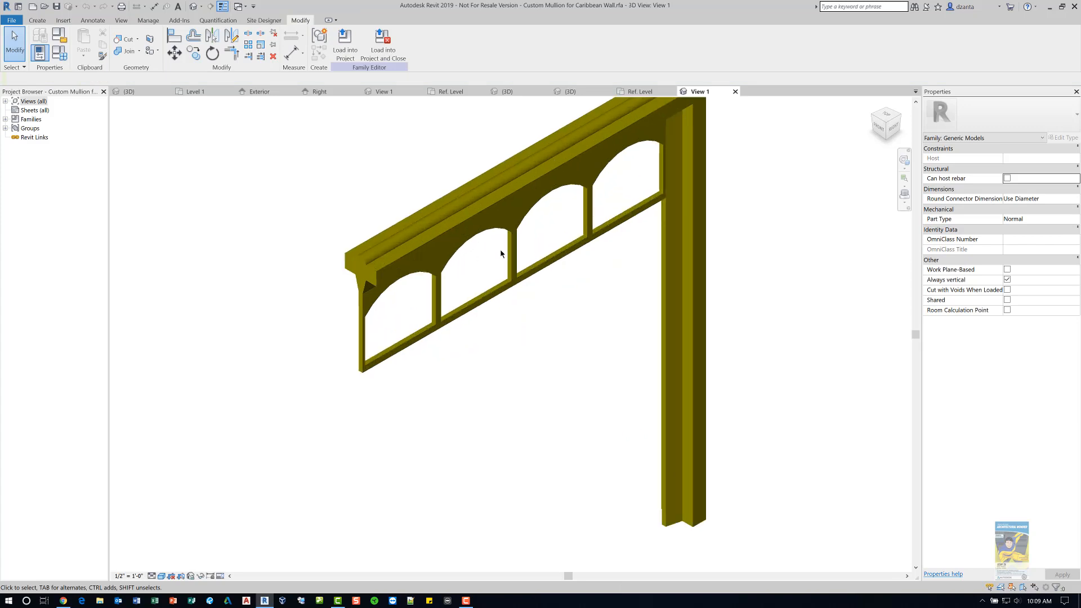
middle_drag(541, 319, 530, 333)
scroll(522, 325, up, 1)
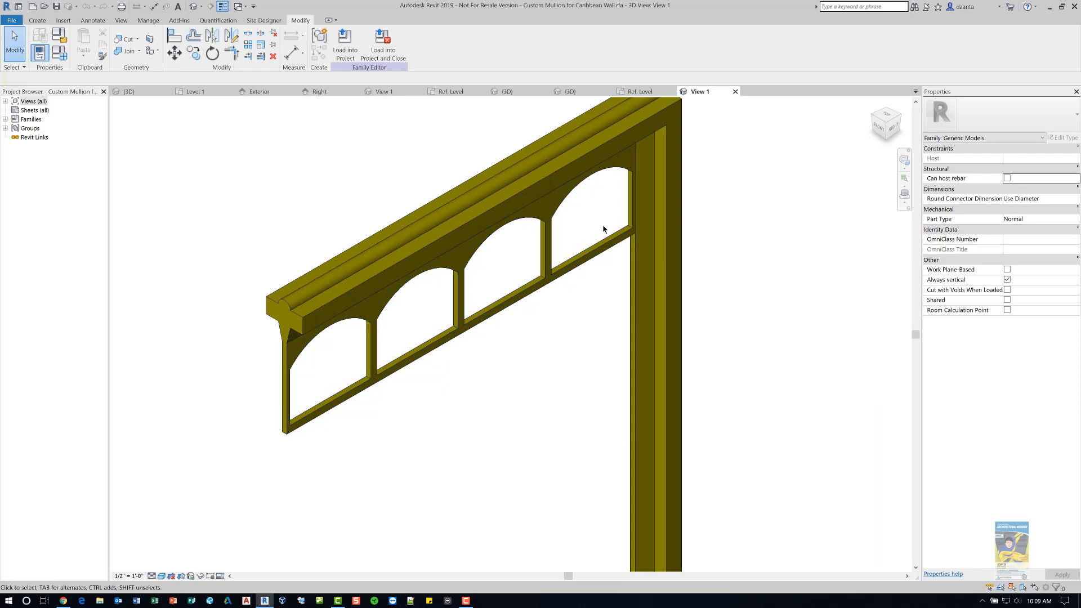
scroll(603, 229, down, 3)
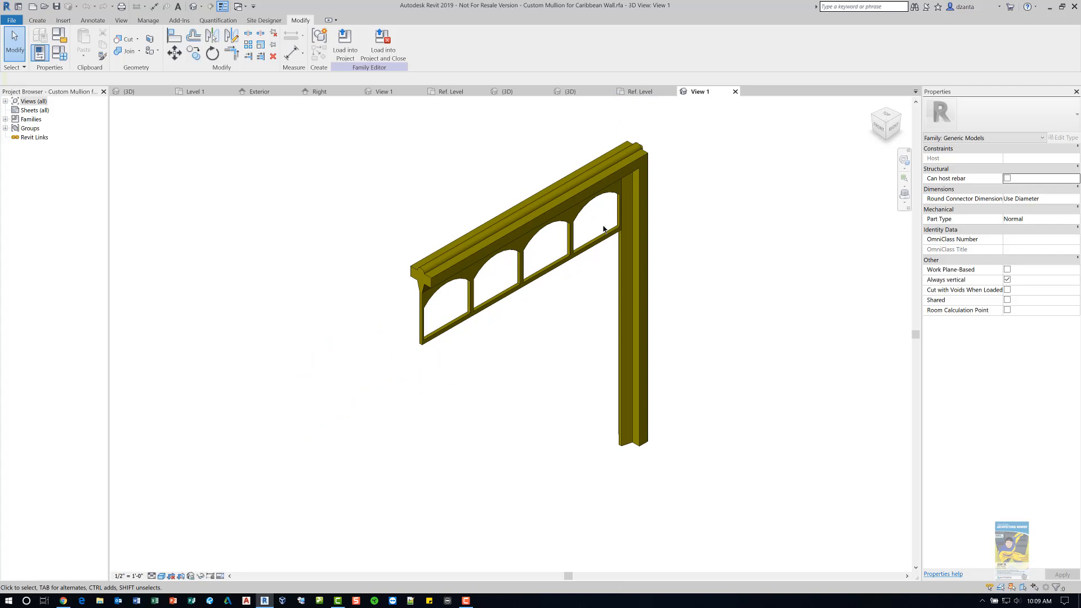
click(736, 91)
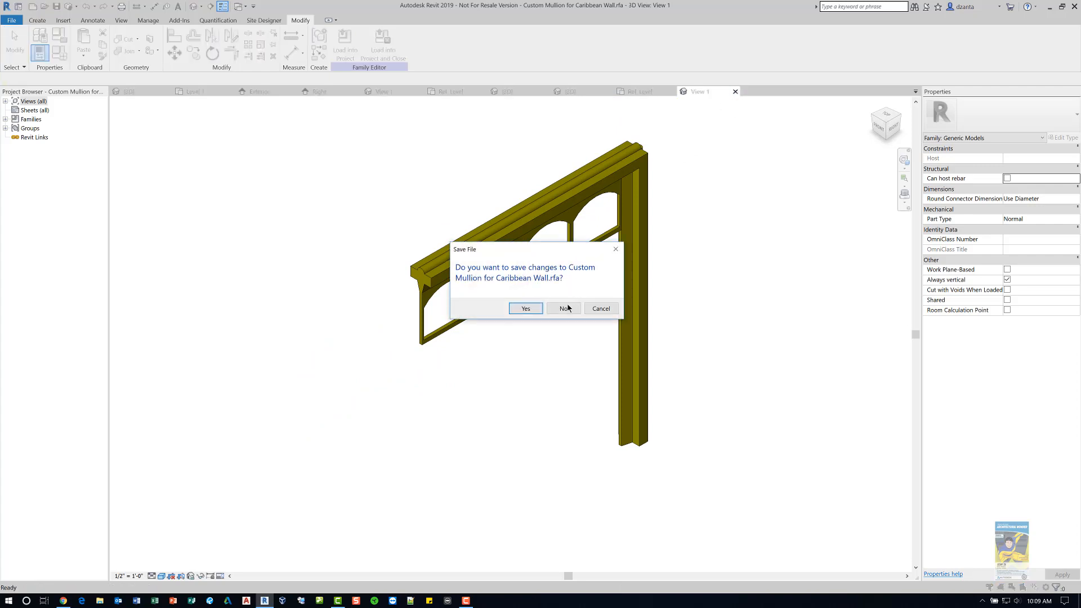
click(565, 308)
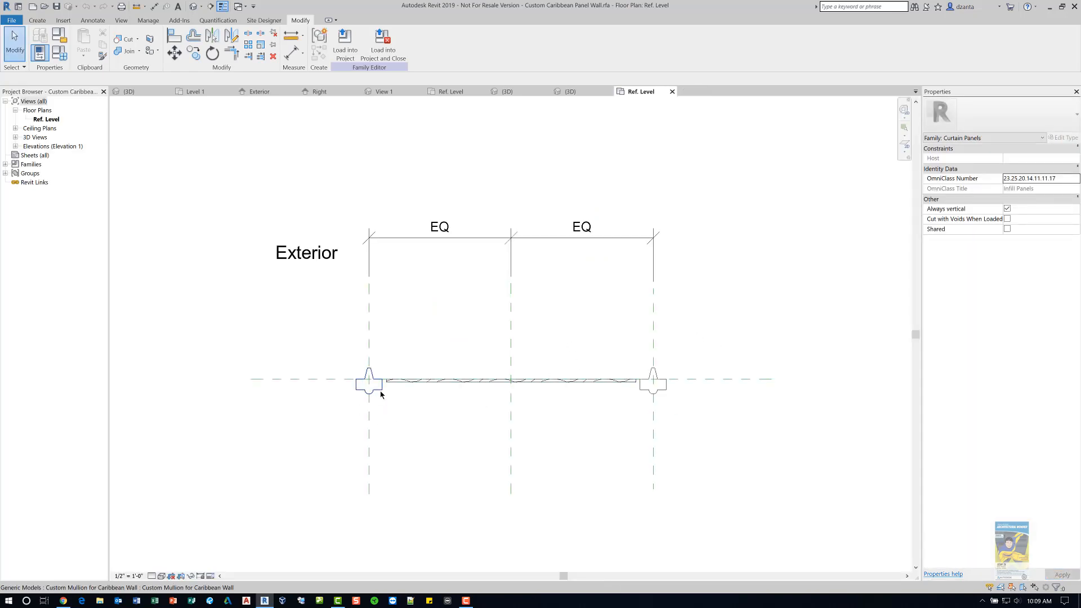
- Switch to the panel family's 3D view and close the Custom Caribbean Panel Wall family without saving
click(369, 328)
click(652, 353)
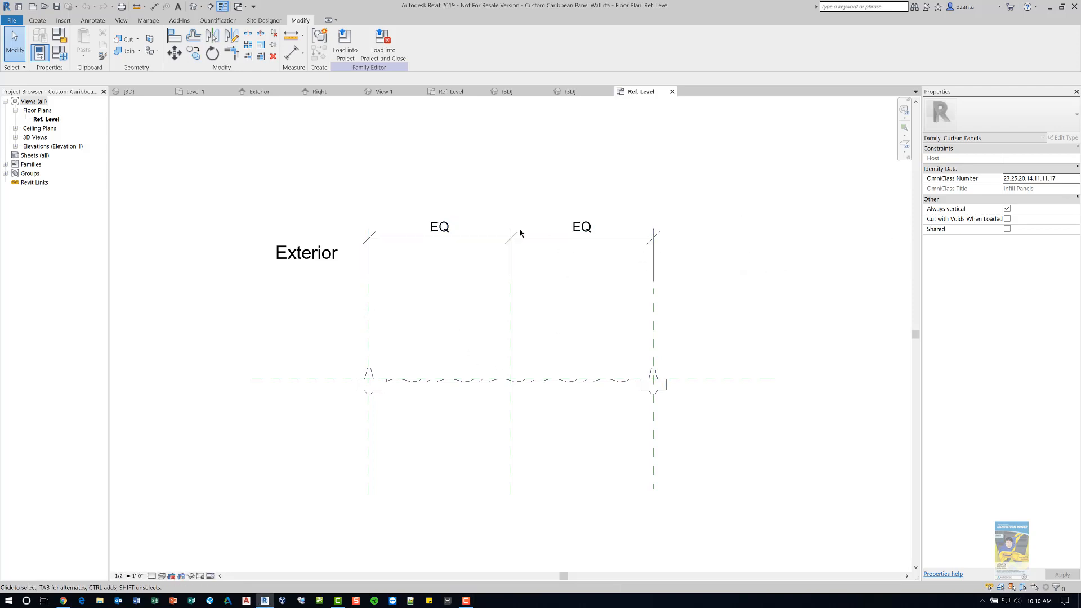
click(672, 91)
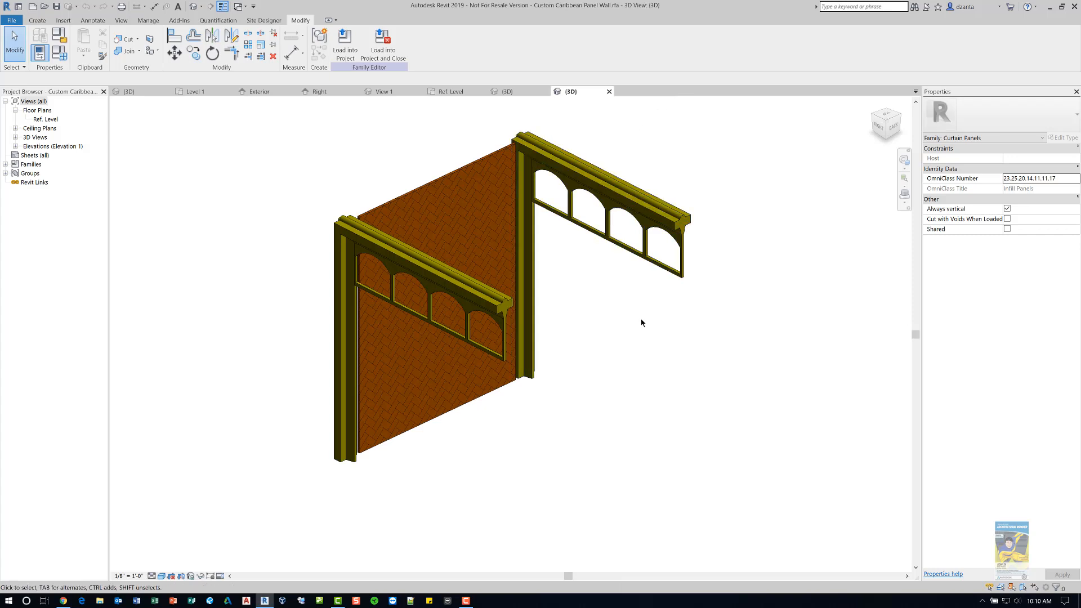
click(609, 92)
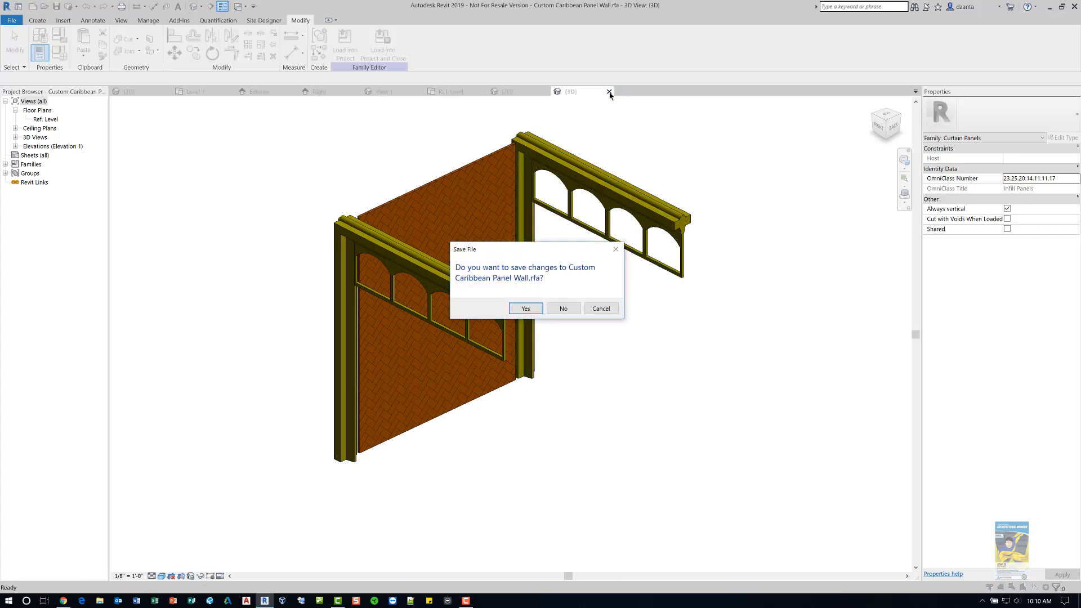
click(562, 308)
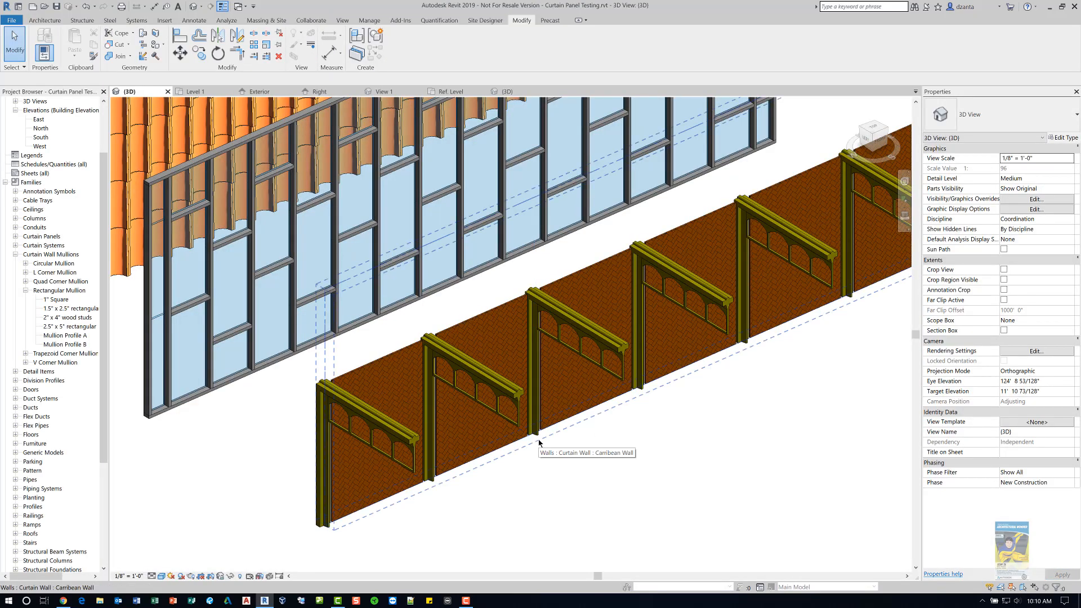
- Select the sloped glazing roof and examine its type properties, cancelling the dialog without changes
scroll(685, 449, down, 5)
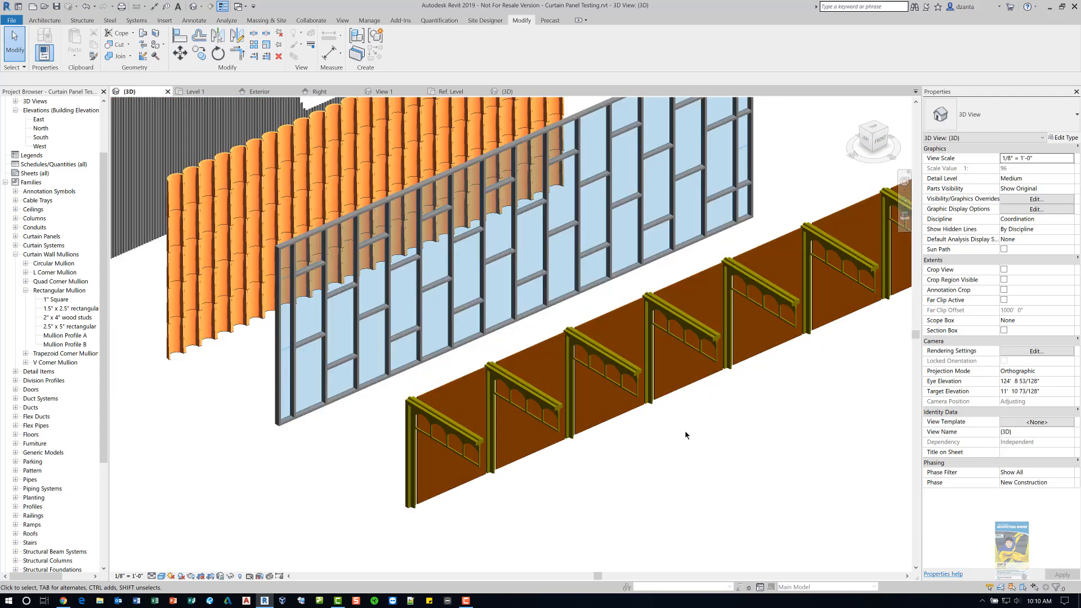
middle_drag(652, 514, 556, 545)
middle_drag(615, 347, 497, 458)
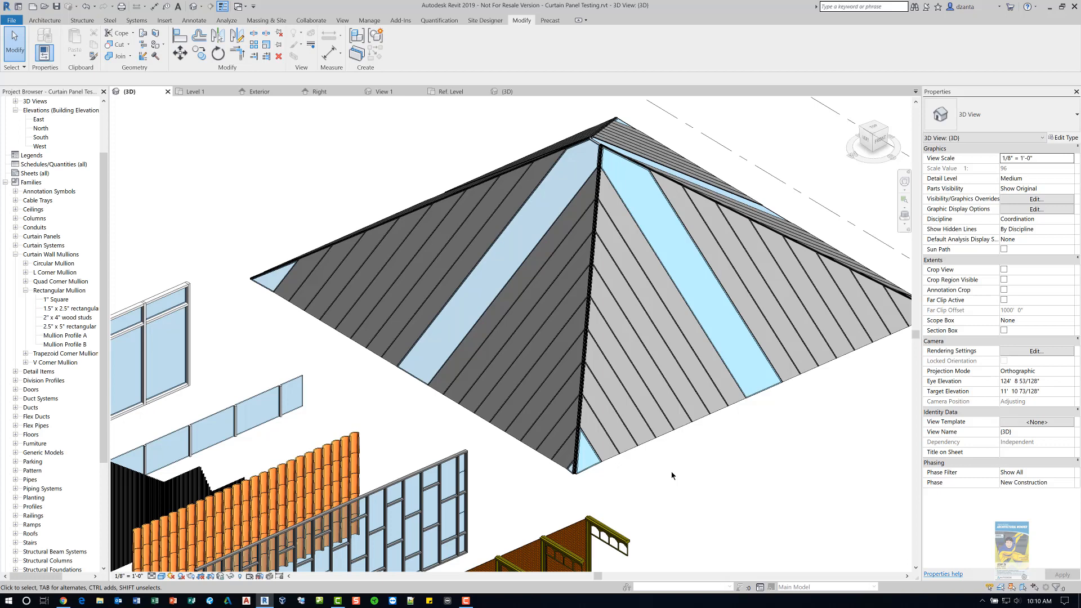
click(698, 420)
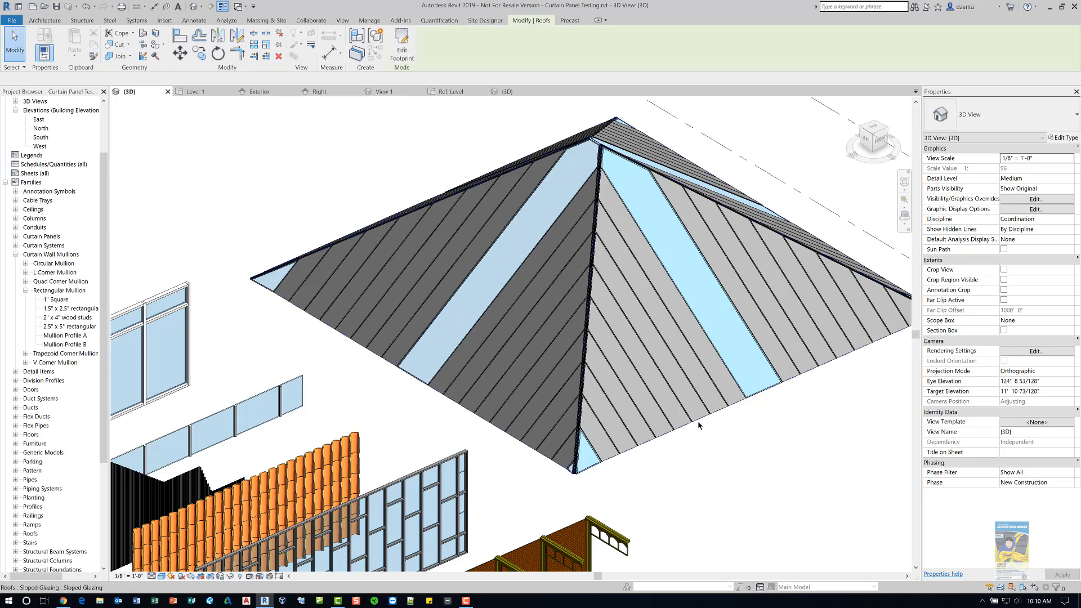
click(1064, 139)
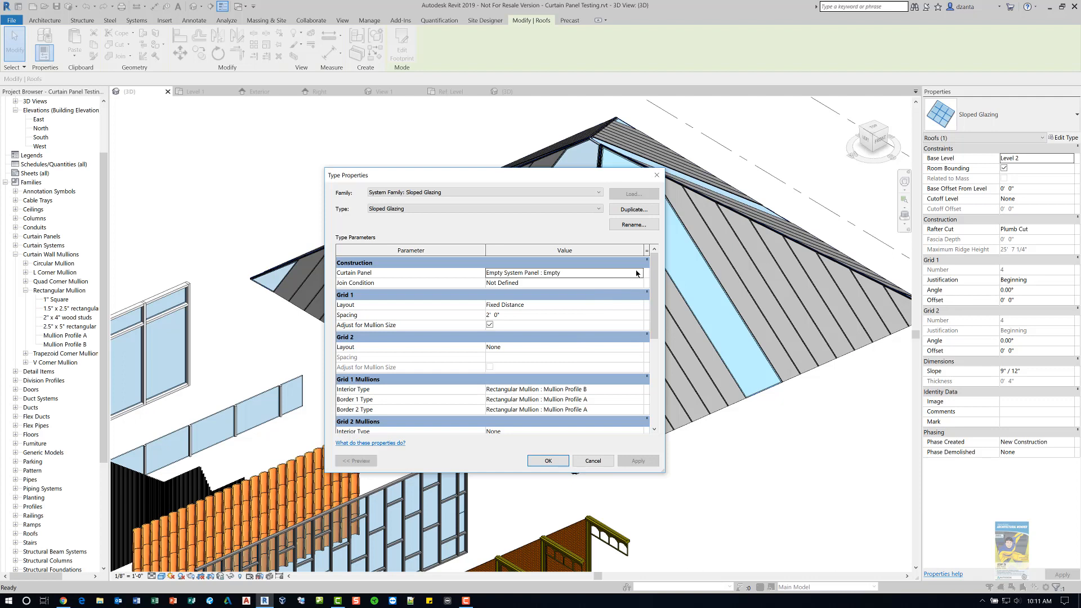
drag(653, 326, 652, 356)
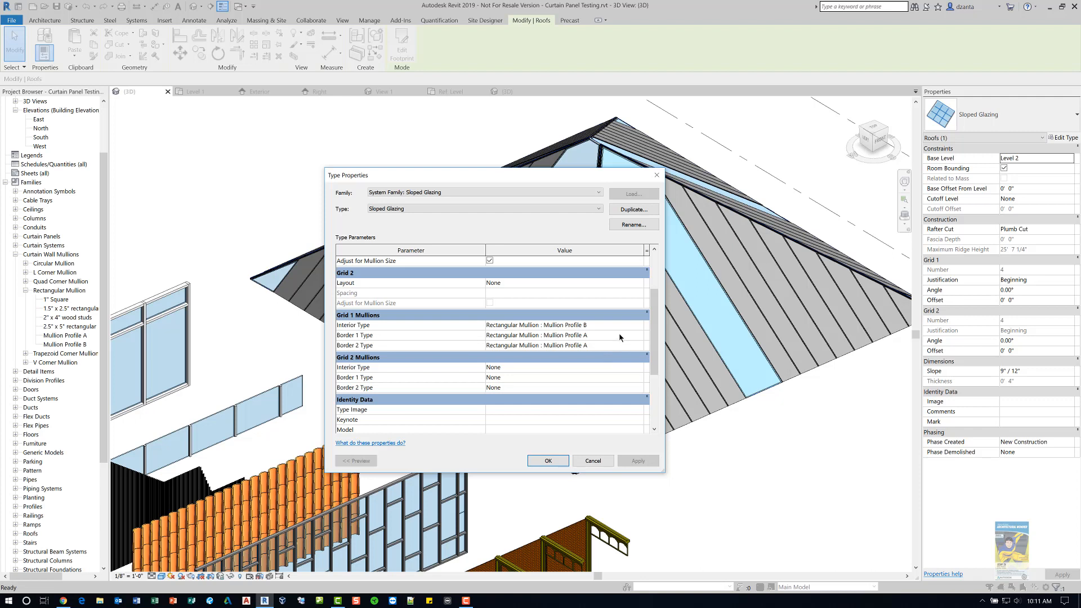
click(593, 460)
click(641, 491)
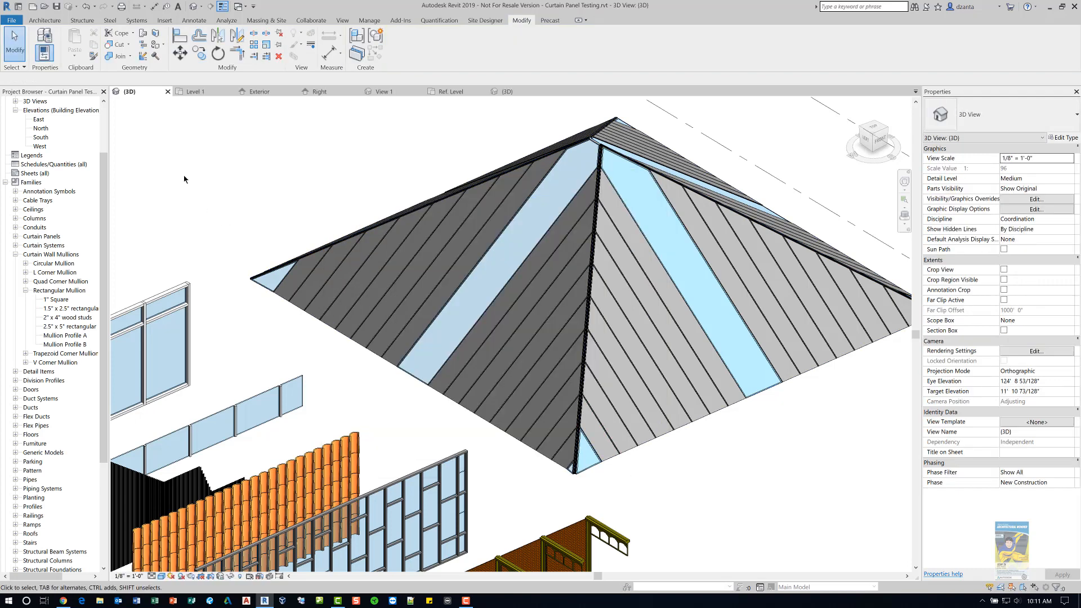
- Open the Mullion Profile A.rfa family and zoom into its profile sketch
click(44, 6)
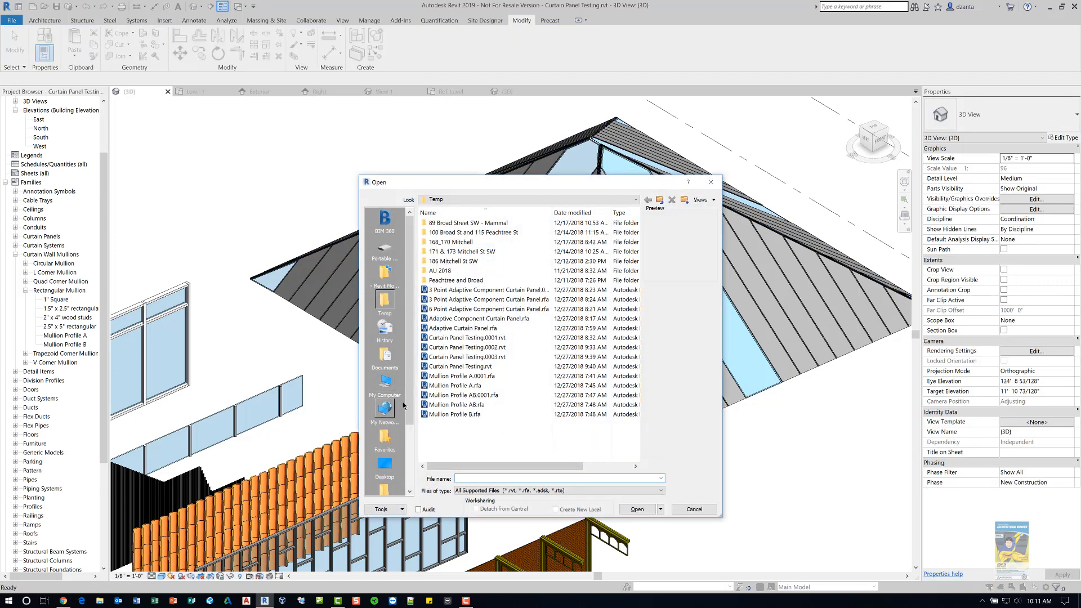
click(455, 386)
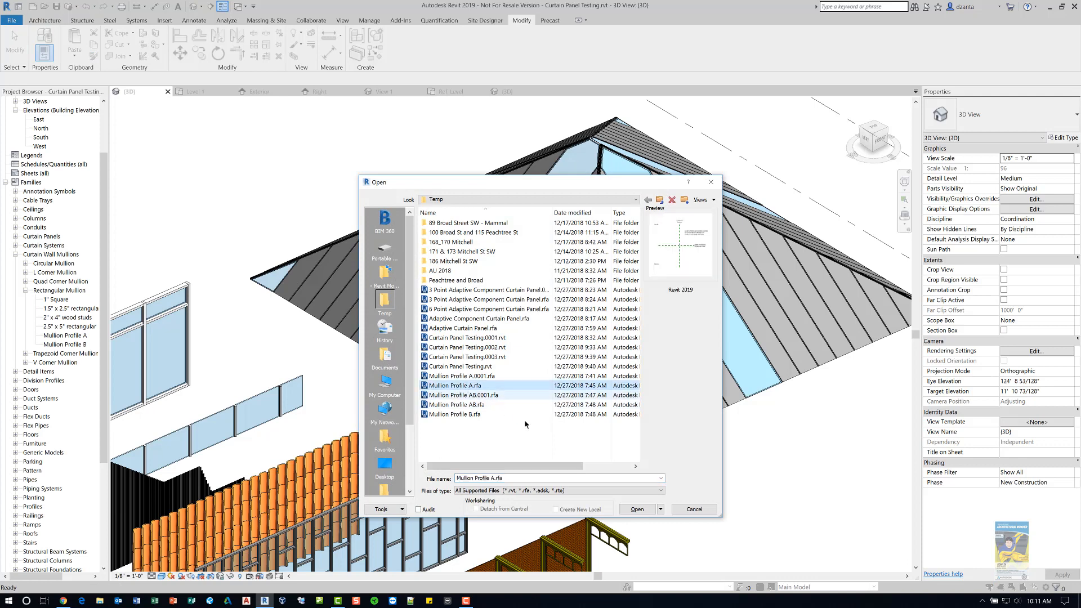
click(637, 509)
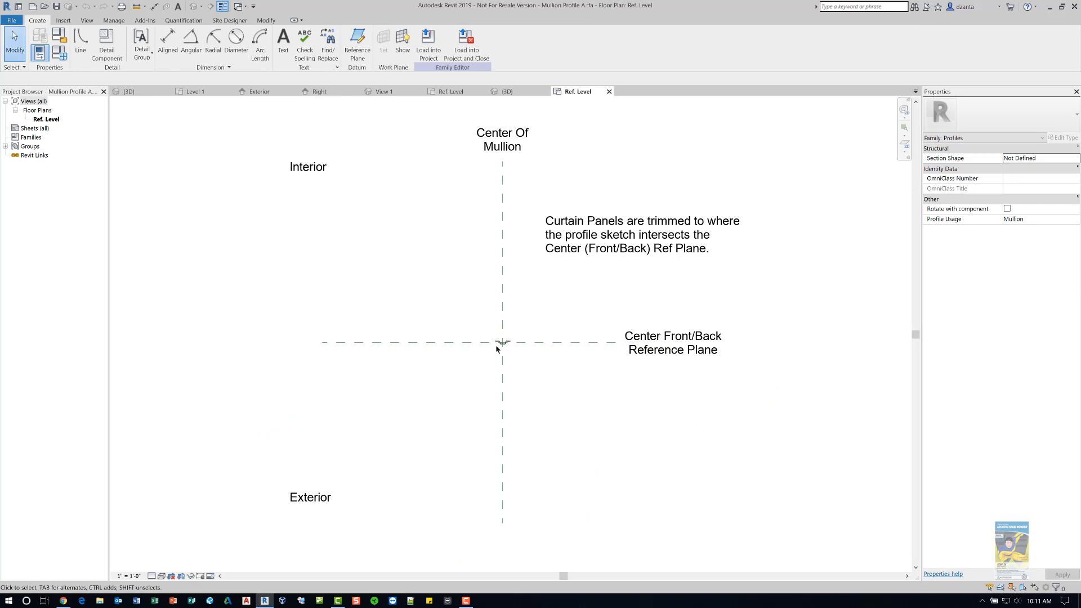
scroll(497, 341, up, 4)
scroll(497, 337, up, 7)
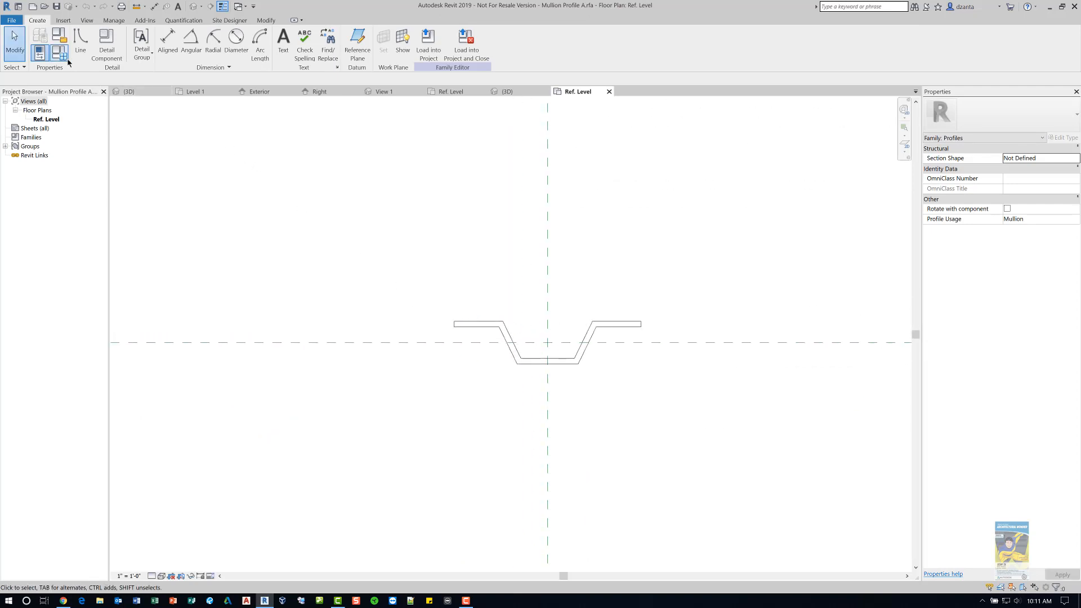
- Open Mullion Profile B.rfa to compare its profile, then close both mullion profile families
click(44, 6)
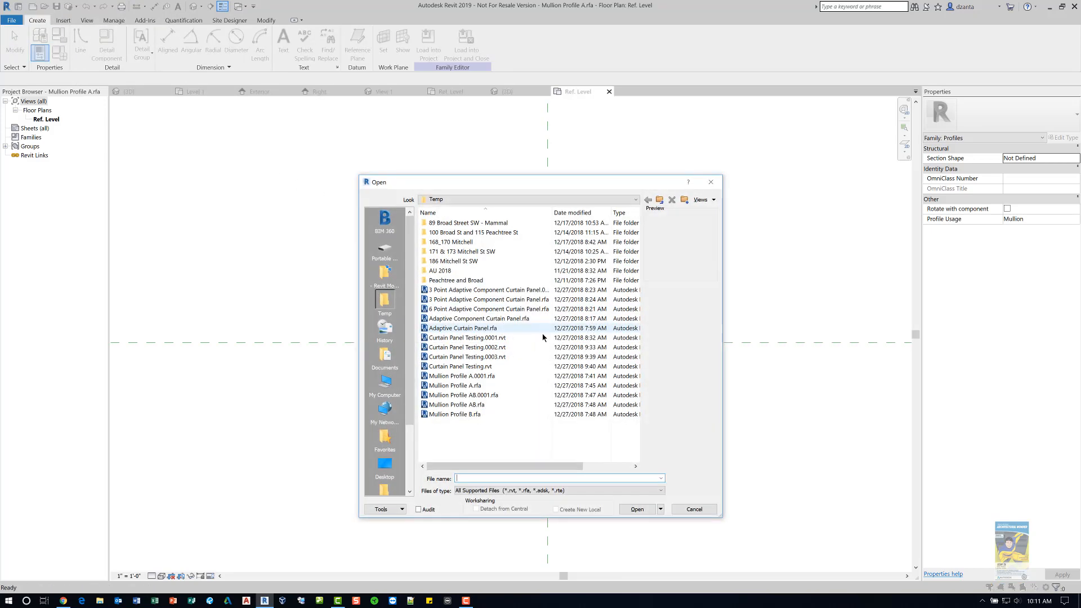
click(485, 415)
click(625, 510)
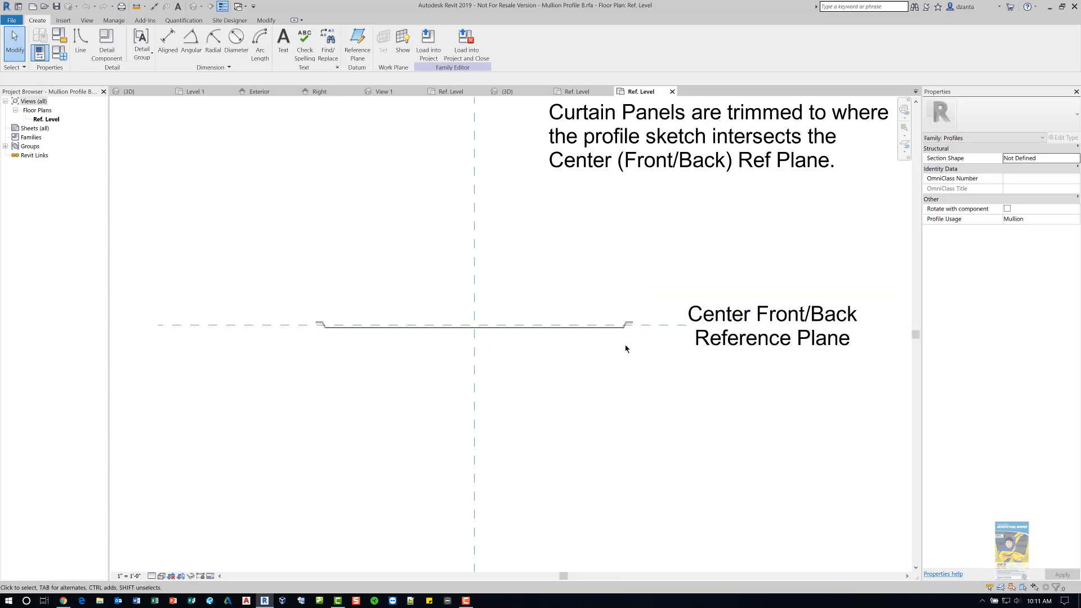
click(672, 92)
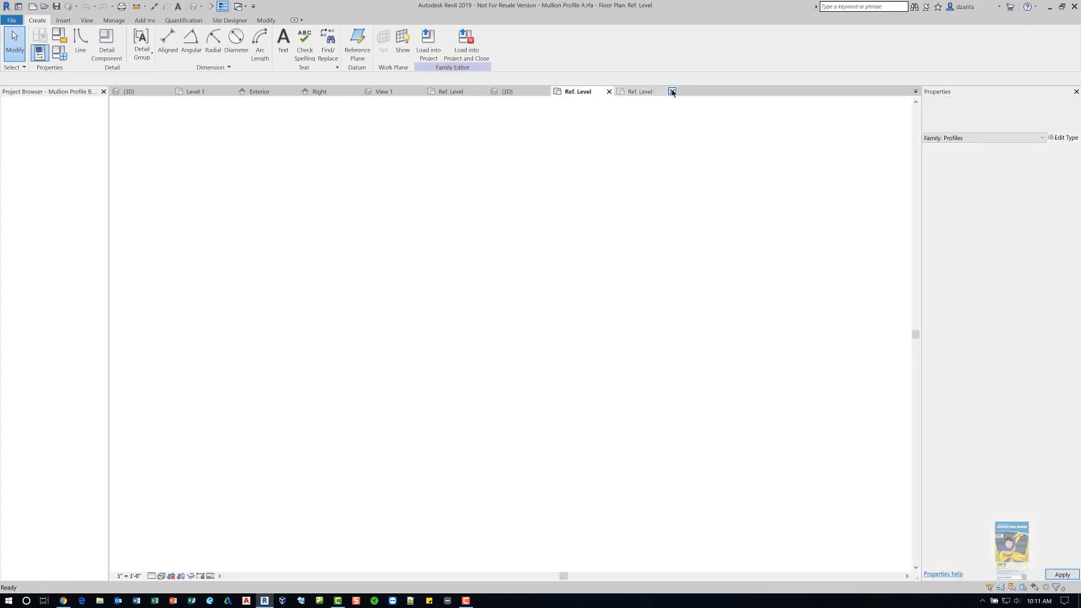
click(609, 91)
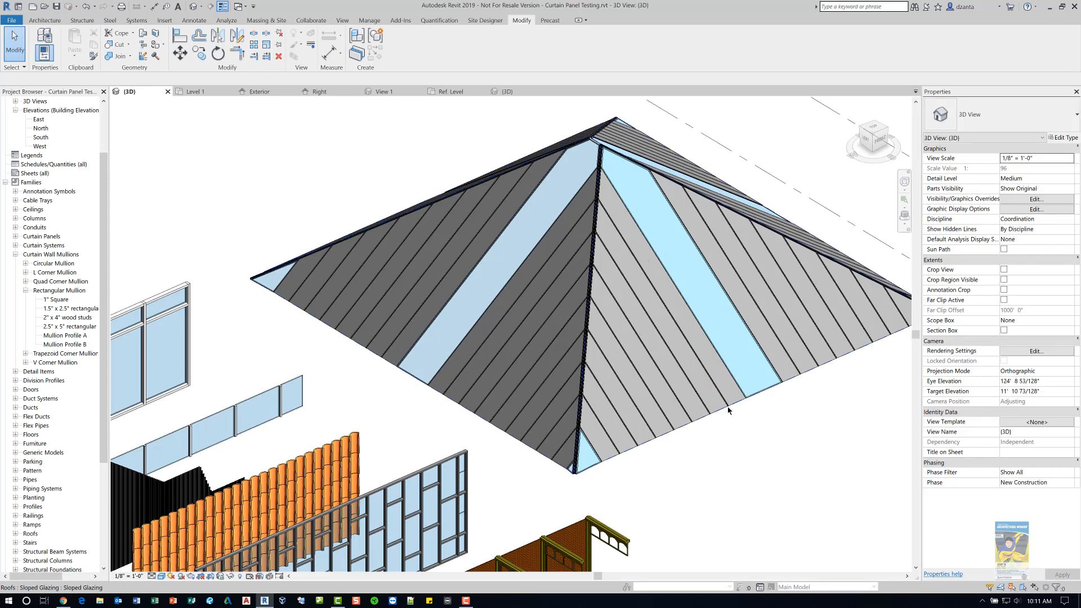
- Zoom into the sloped glazing roof to examine its Mullion Profile A and Mullion Profile B mullions
scroll(725, 382, up, 3)
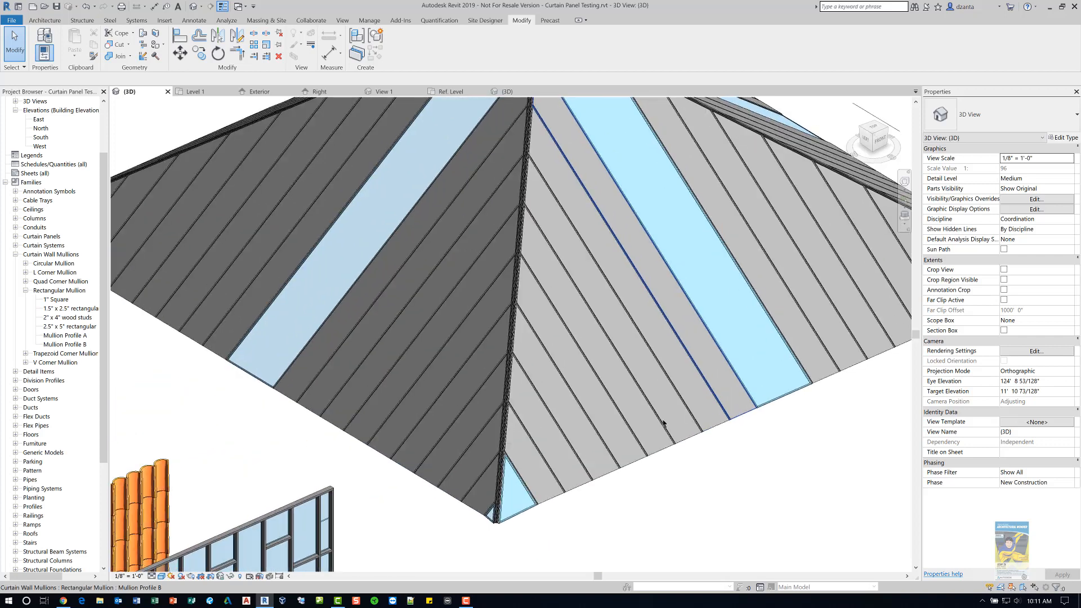
middle_drag(648, 429, 647, 503)
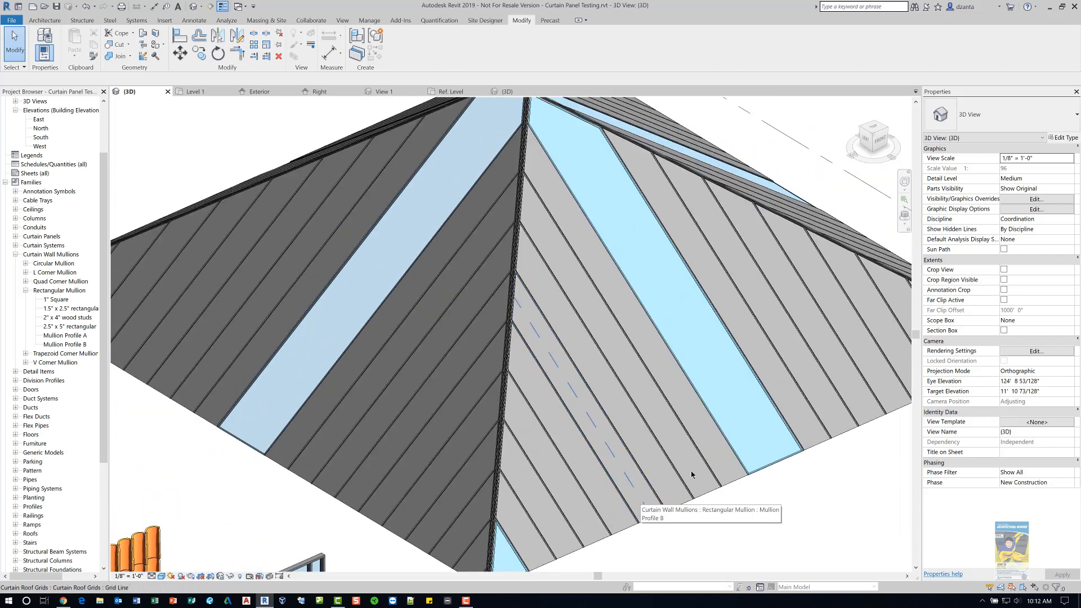
scroll(722, 460, up, 5)
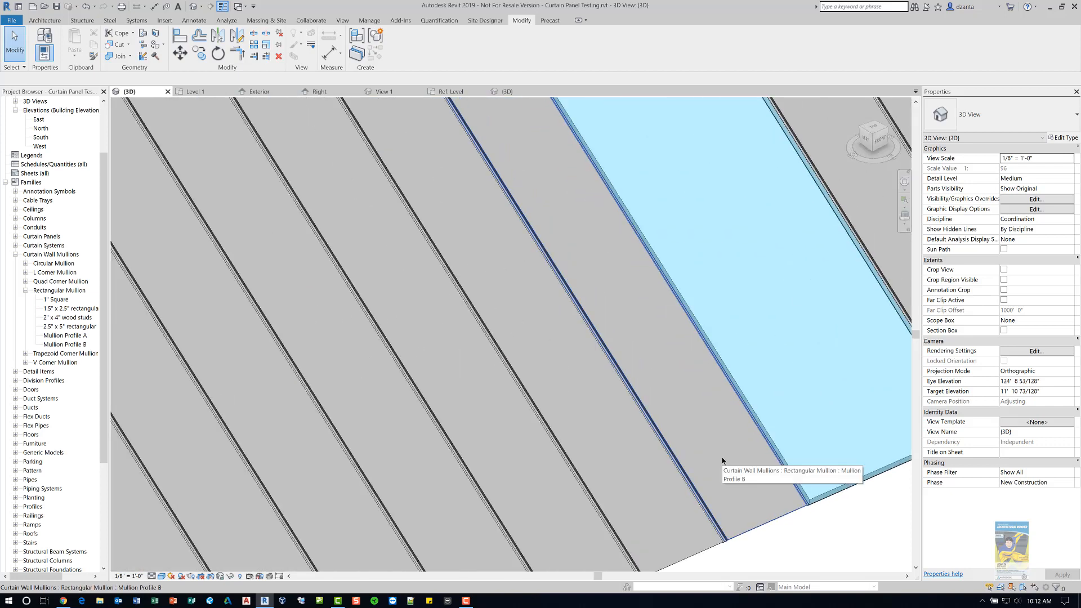
scroll(732, 462, up, 3)
middle_drag(660, 307, 808, 534)
middle_drag(637, 290, 750, 518)
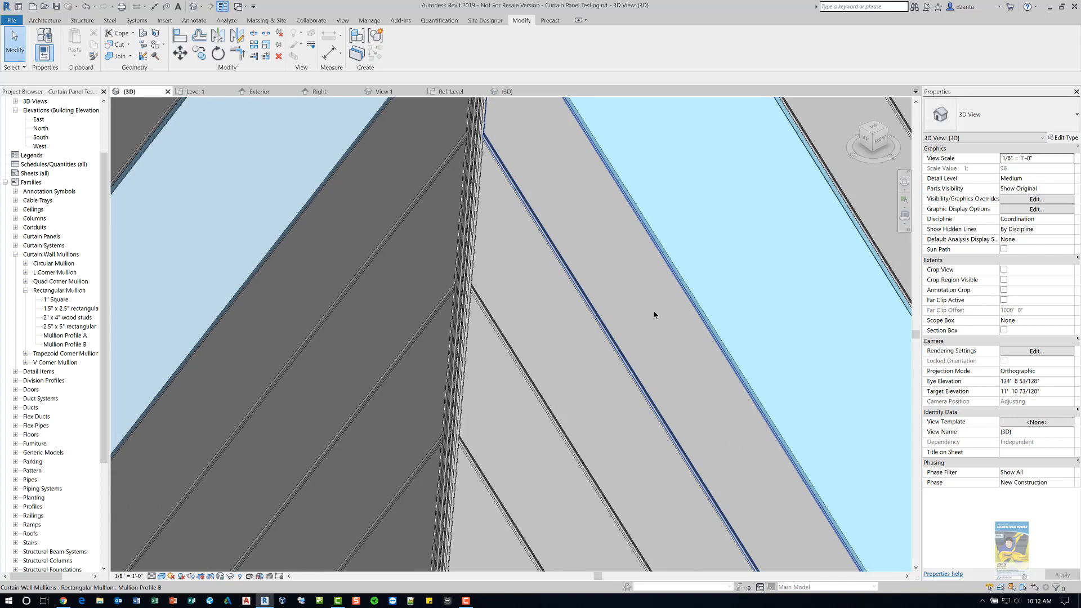
middle_drag(668, 342, 703, 493)
scroll(595, 255, up, 1)
middle_drag(589, 292, 596, 364)
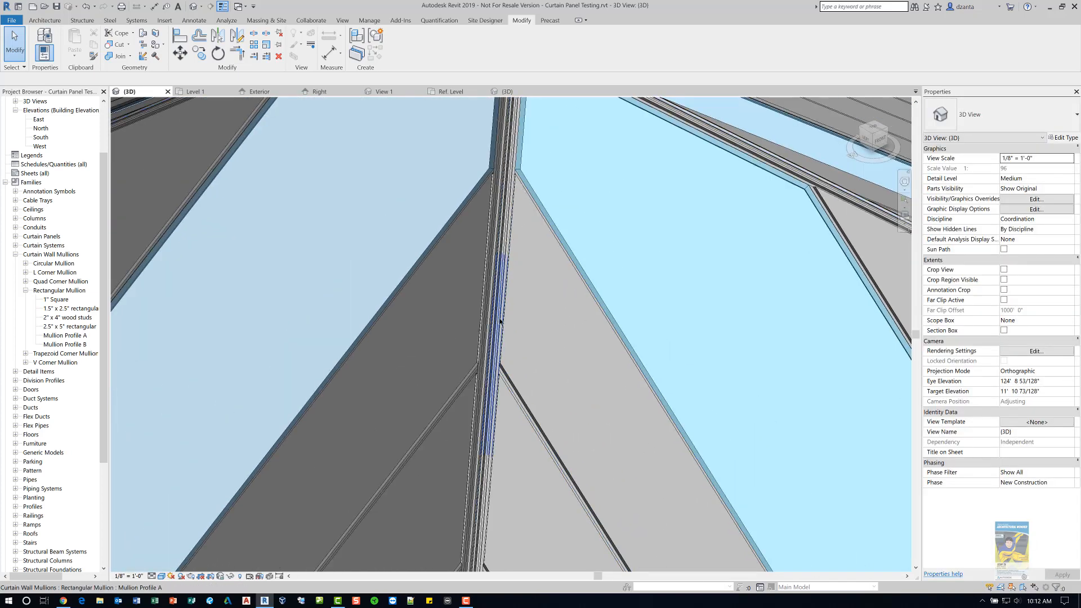
- Open the Level 2 floor plan view
scroll(444, 281, down, 3)
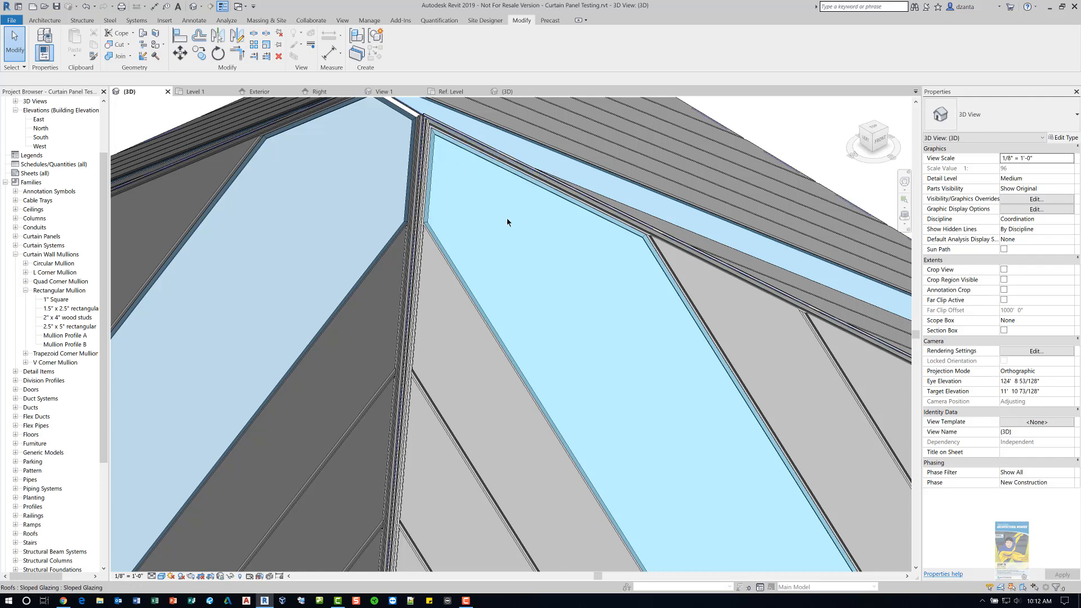
scroll(508, 225, down, 4)
scroll(533, 266, down, 5)
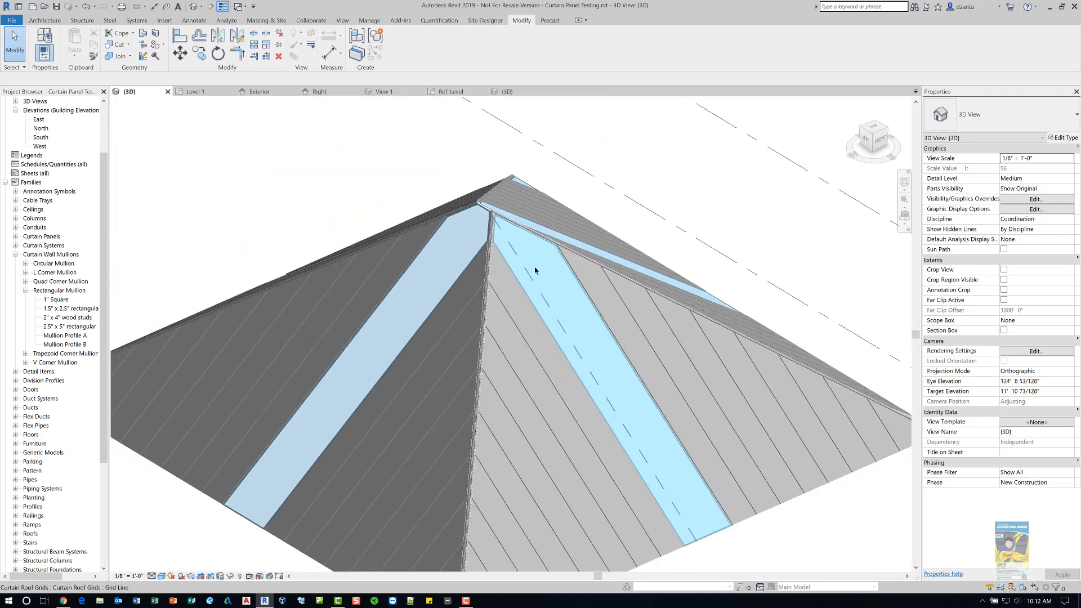
middle_drag(533, 272, 726, 423)
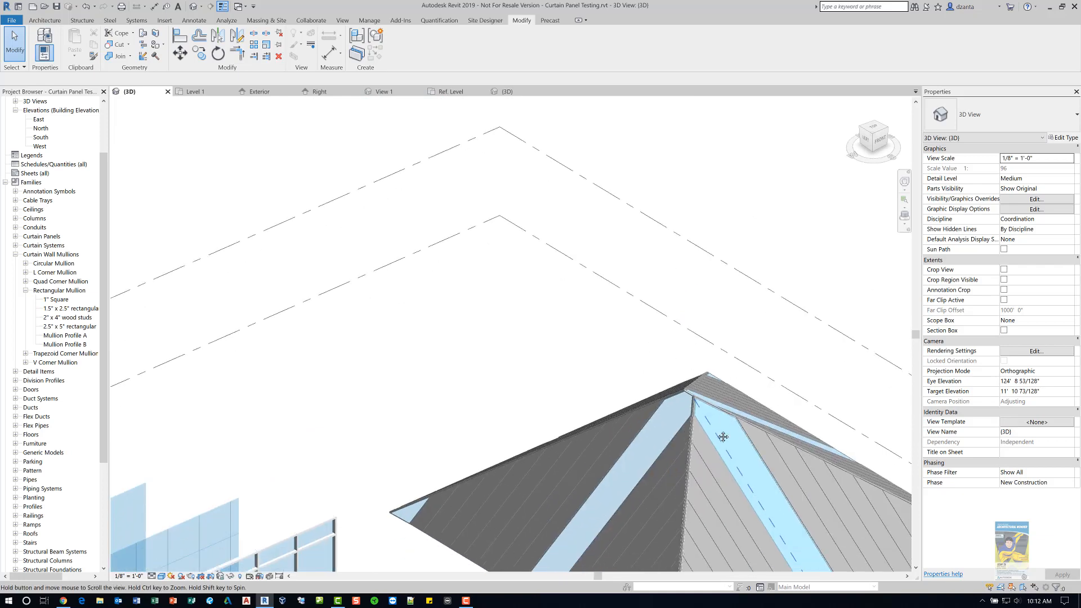
click(104, 120)
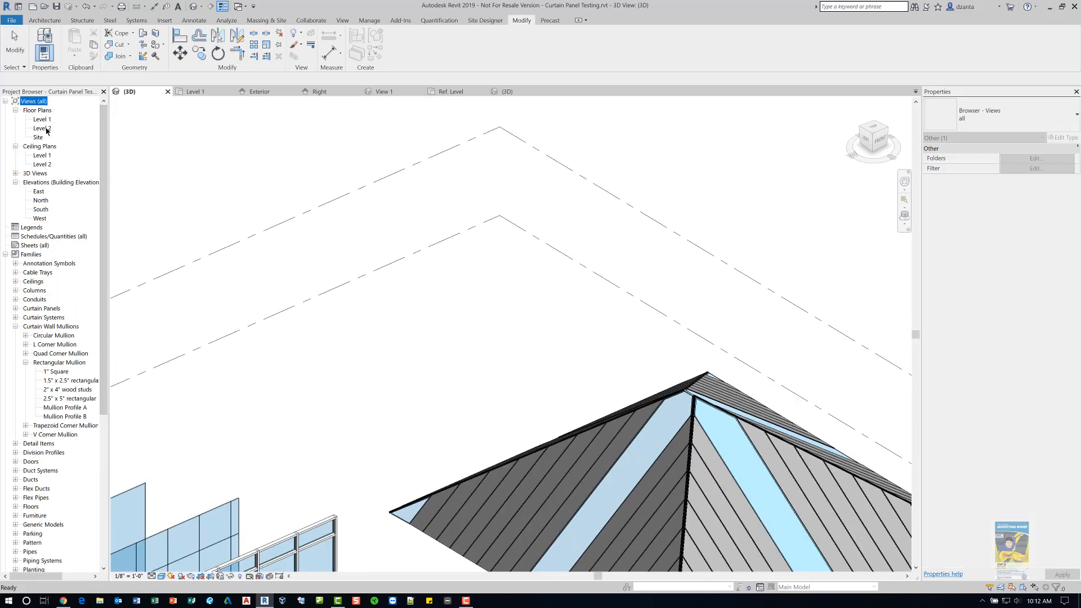
double_click(42, 128)
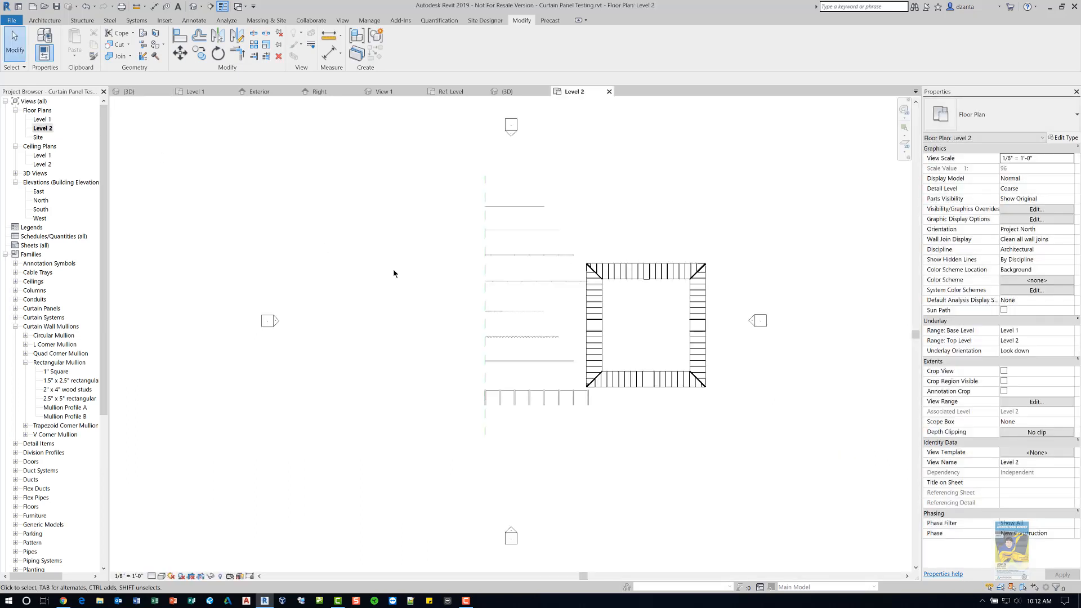
- Start a roof by footprint on Level 2, keeping the Generic - 12" basic roof type
scroll(681, 242, up, 3)
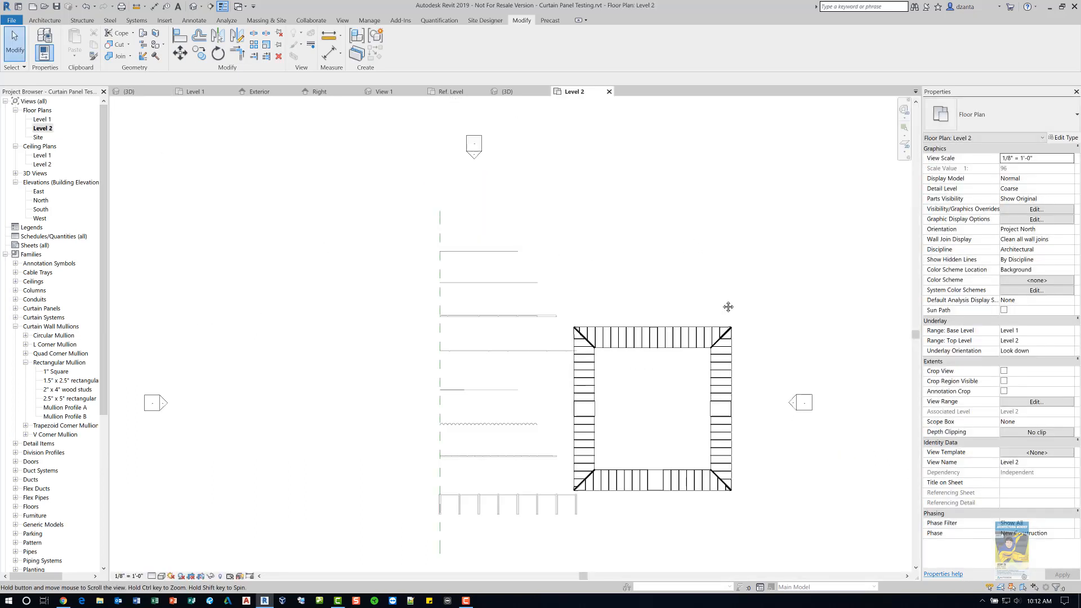
scroll(680, 248, up, 2)
middle_drag(563, 314, 553, 319)
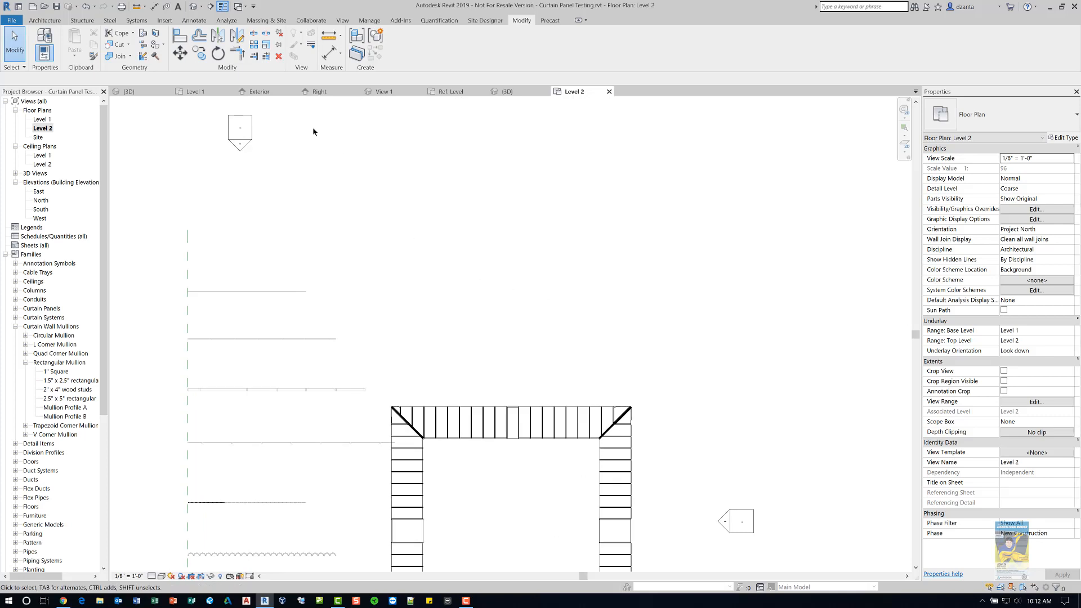
click(45, 21)
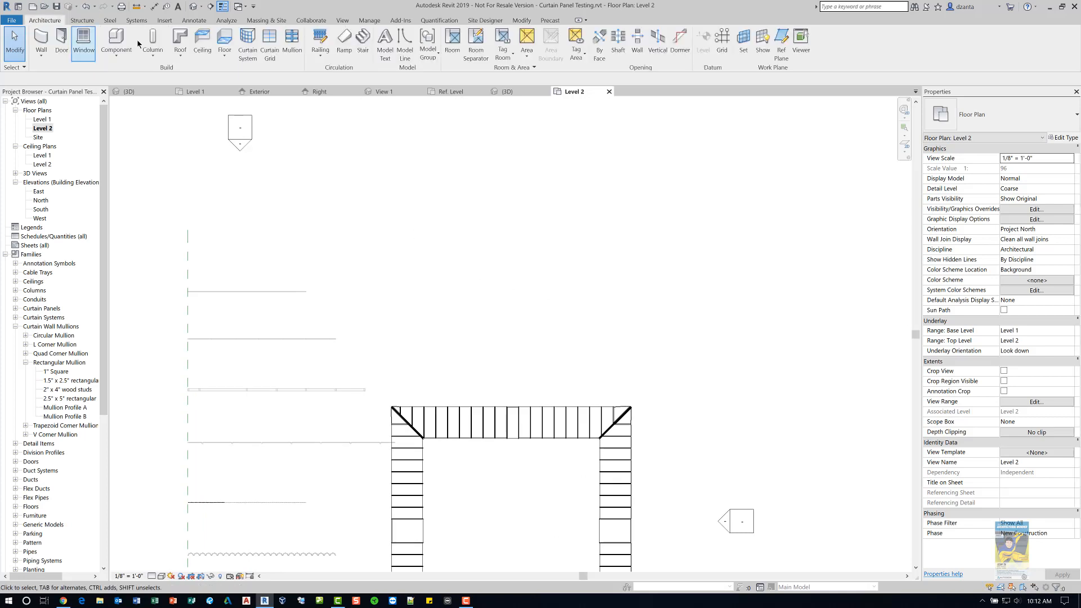
click(173, 44)
click(203, 74)
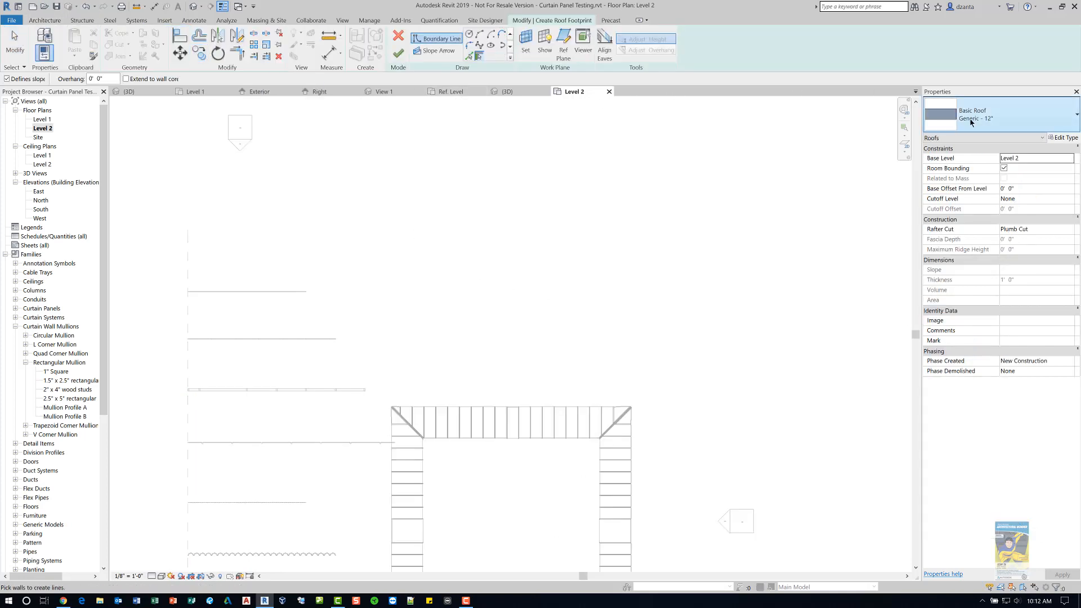
click(970, 122)
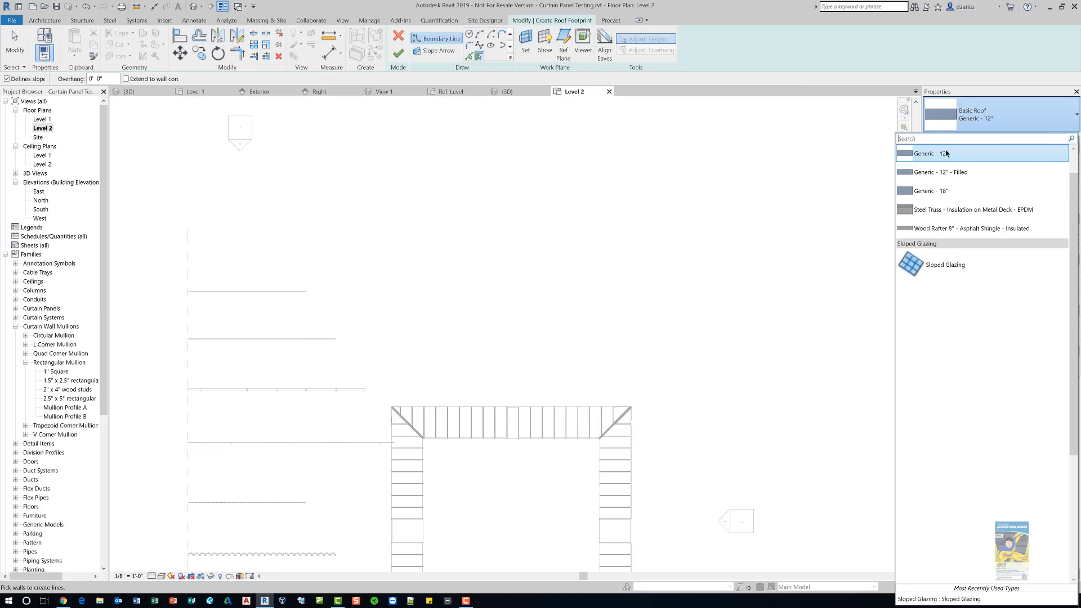
click(946, 153)
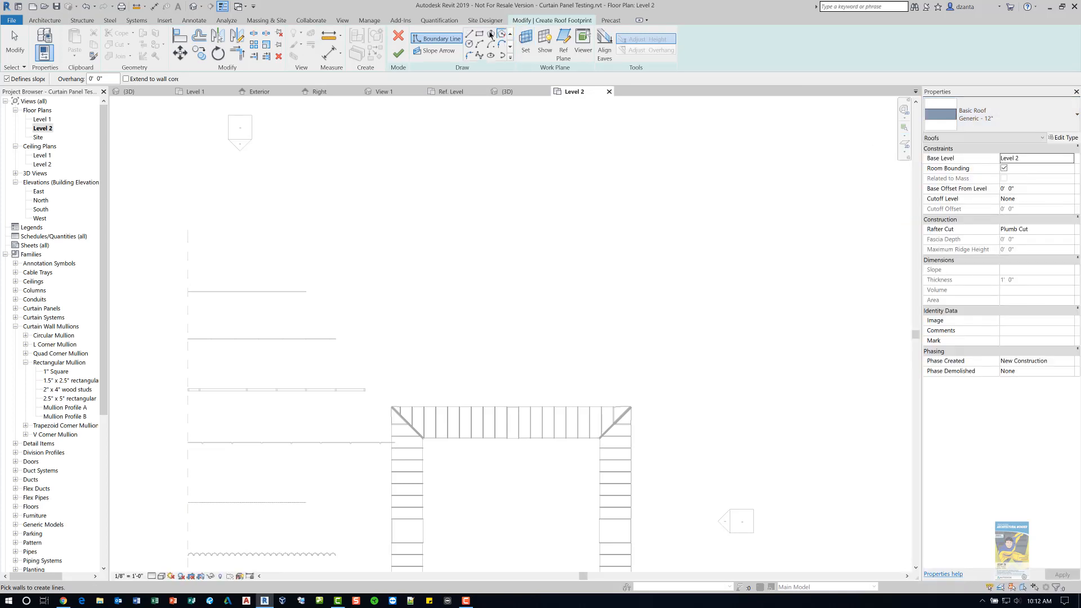
- Sketch a rectangular roof footprint about 14'-0" by 21'-6" and finish the roof, dismissing the save reminder
click(479, 34)
click(507, 227)
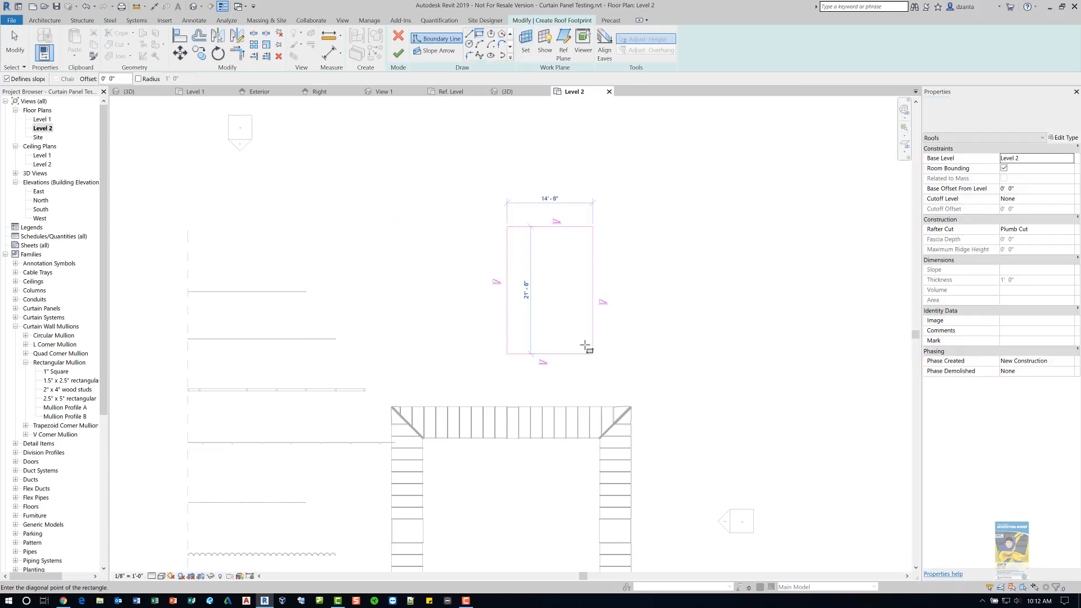
click(577, 330)
click(400, 56)
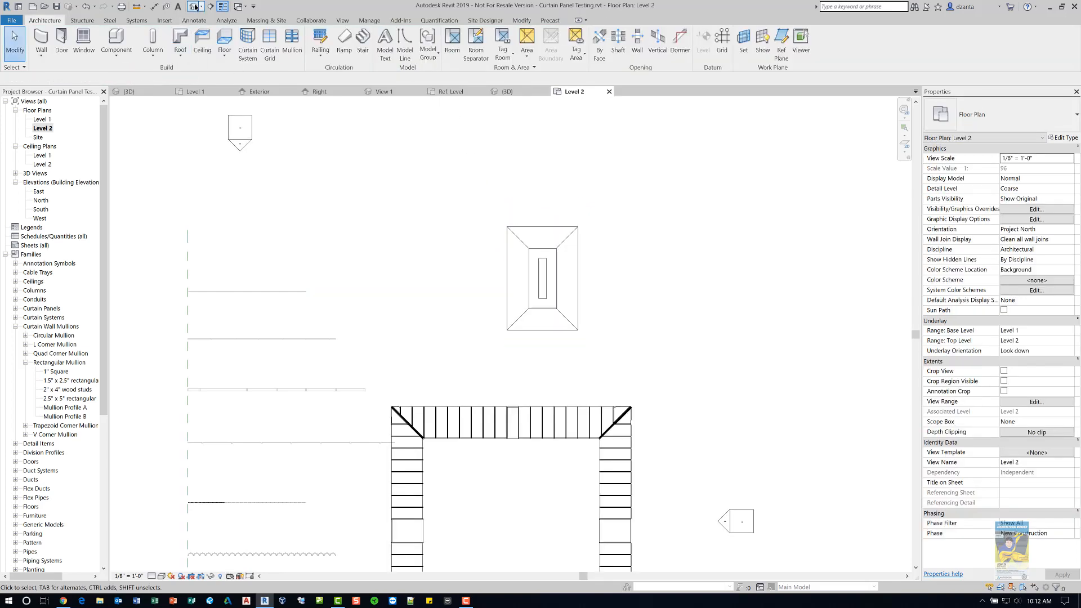
click(602, 336)
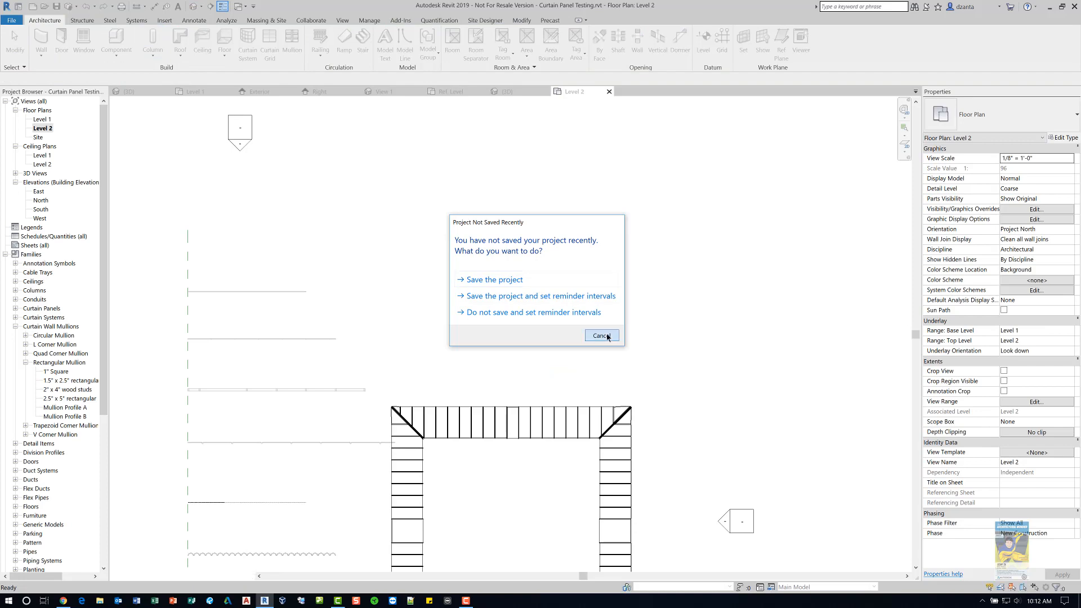
- Return to the 3D view and change the new roof's type to Sloped Glazing
key(ctrl+Tab)
scroll(524, 319, up, 2)
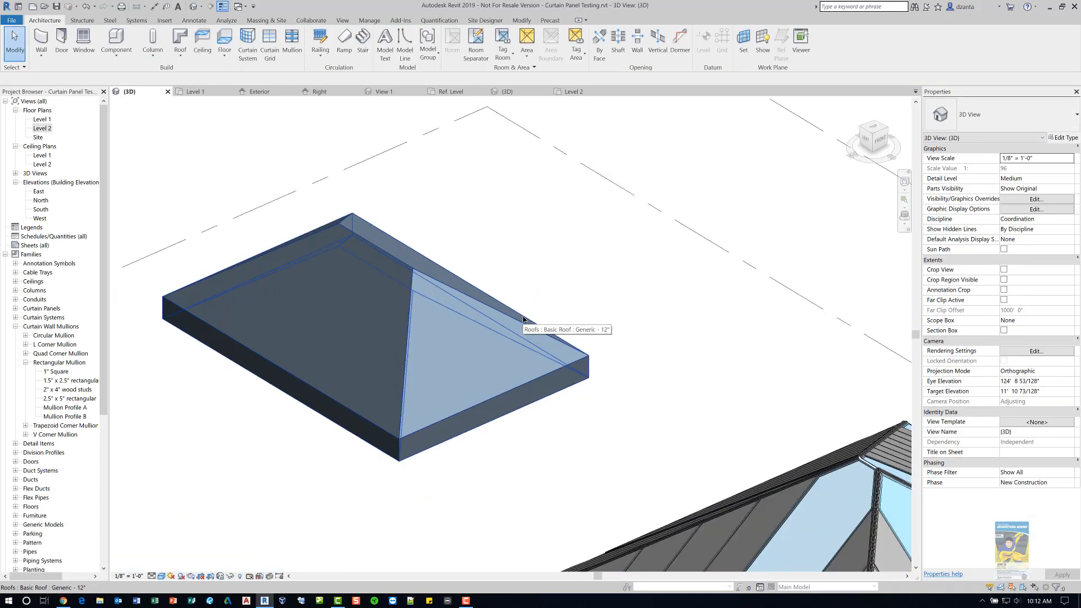
click(524, 320)
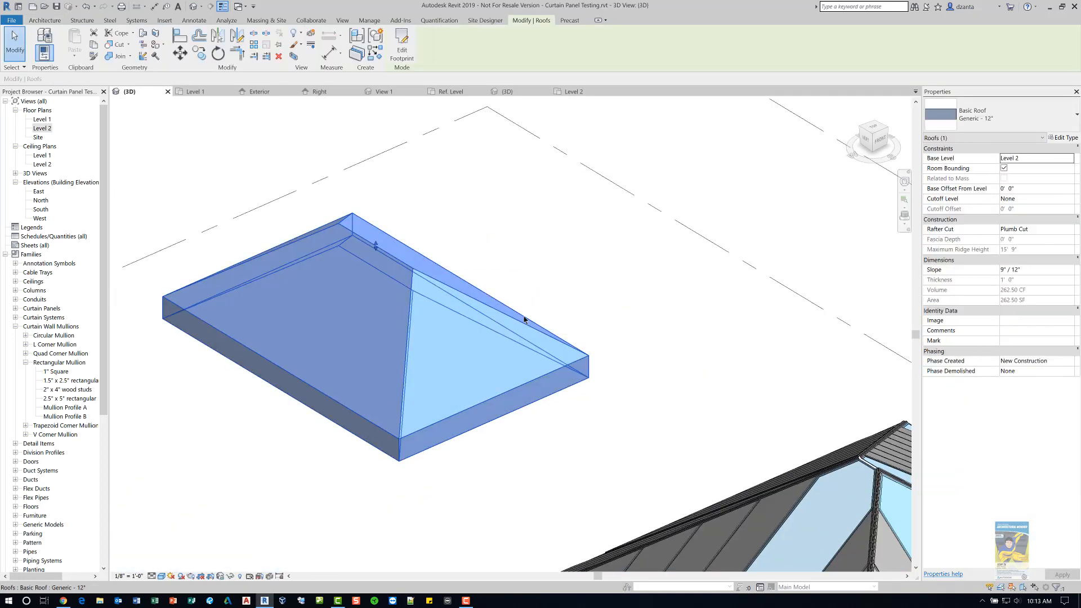
click(999, 116)
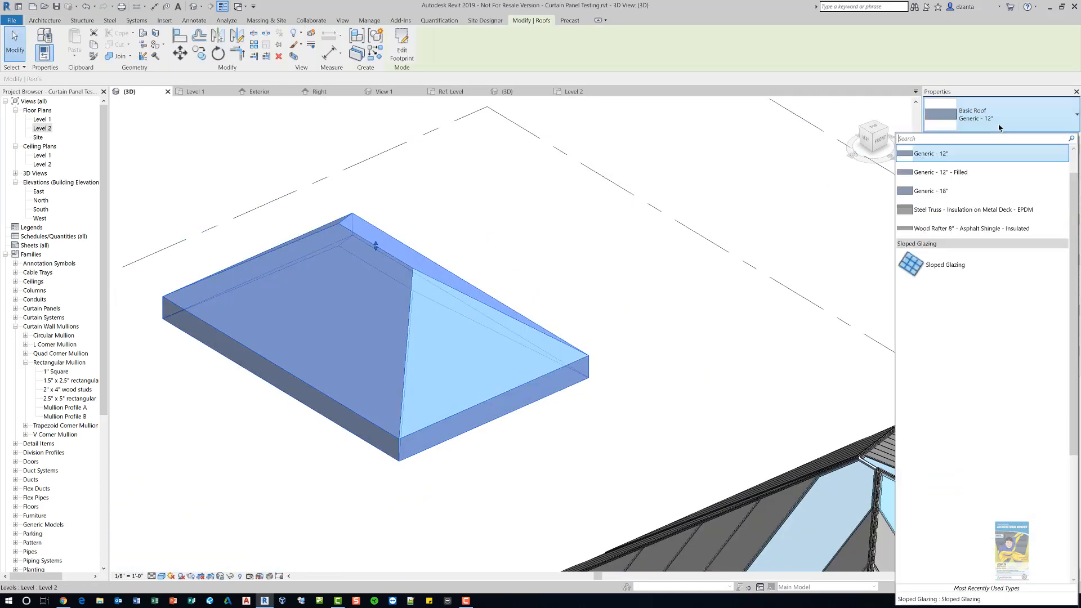
click(1000, 268)
click(709, 397)
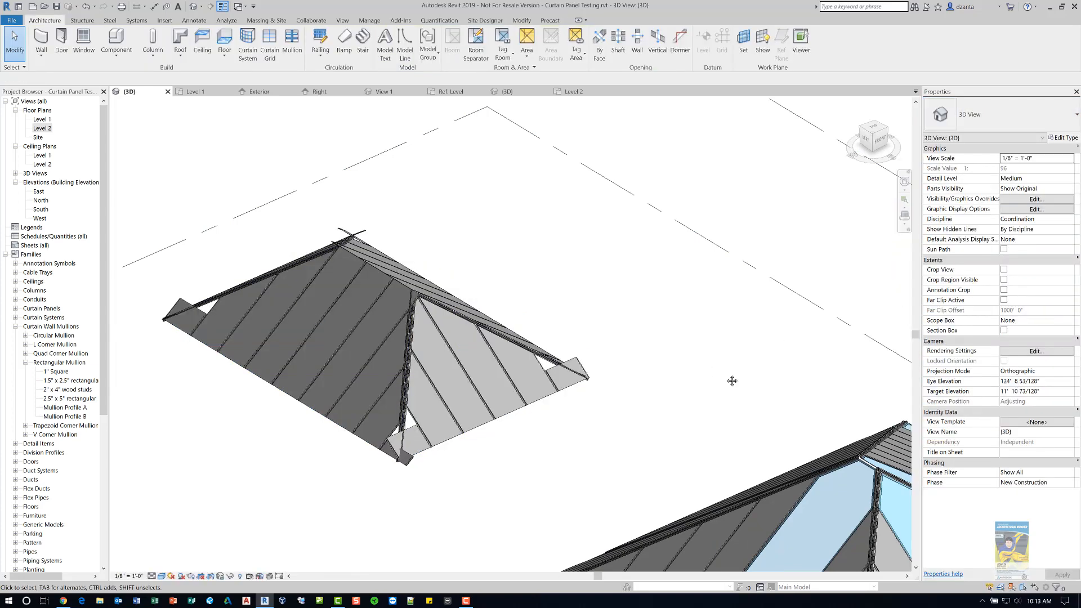
- Delete two Mullion Profile B mullions at the lower corner of the new sloped glazing roof
middle_drag(732, 381, 738, 302)
scroll(424, 330, up, 5)
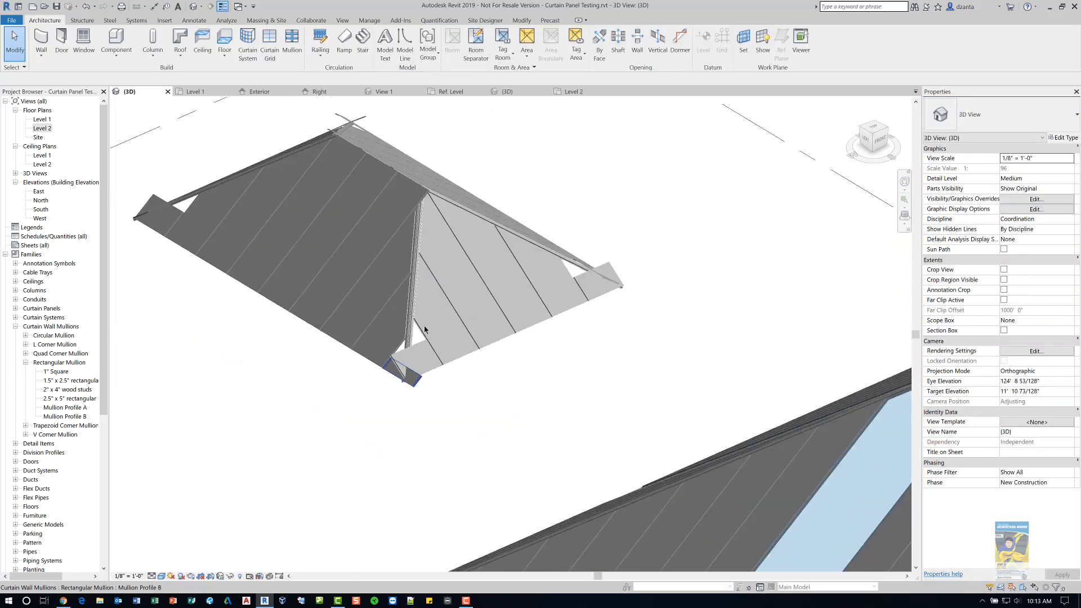
middle_drag(438, 343, 455, 440)
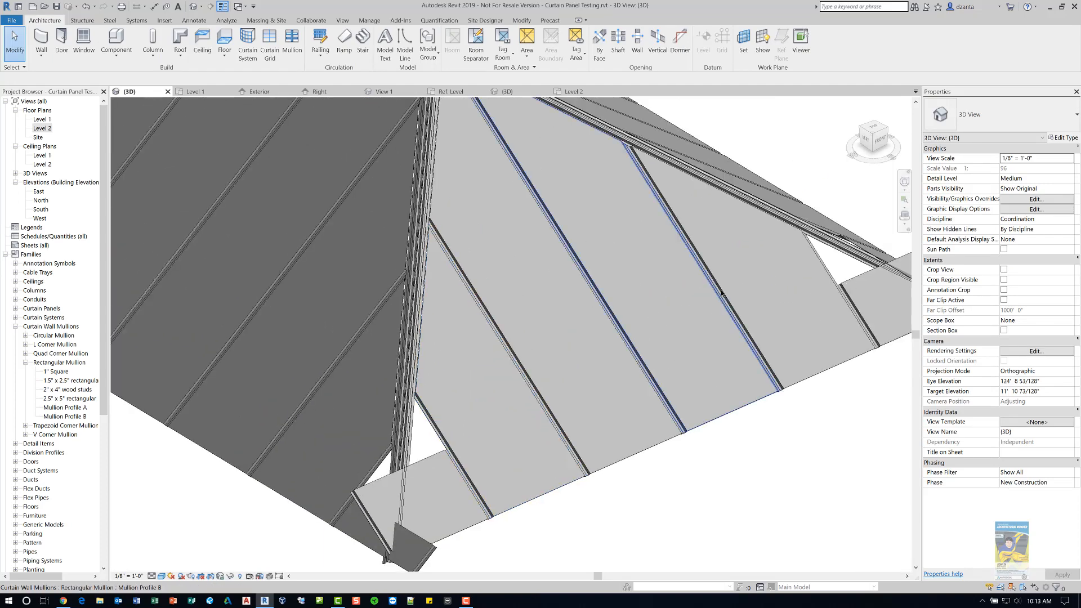
middle_drag(723, 334, 716, 404)
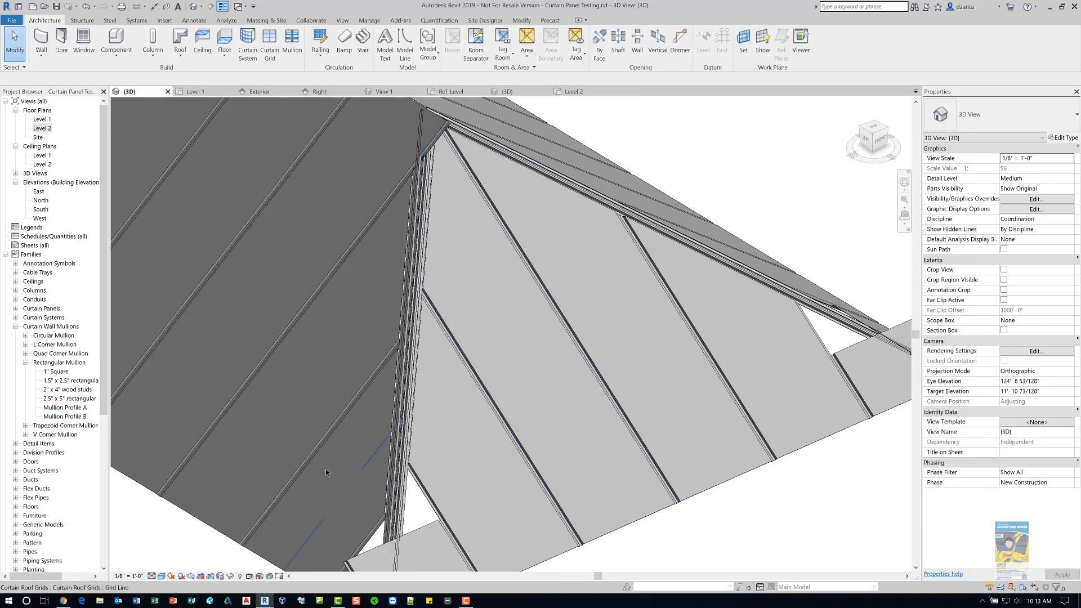
middle_drag(343, 494, 384, 331)
scroll(464, 402, up, 1)
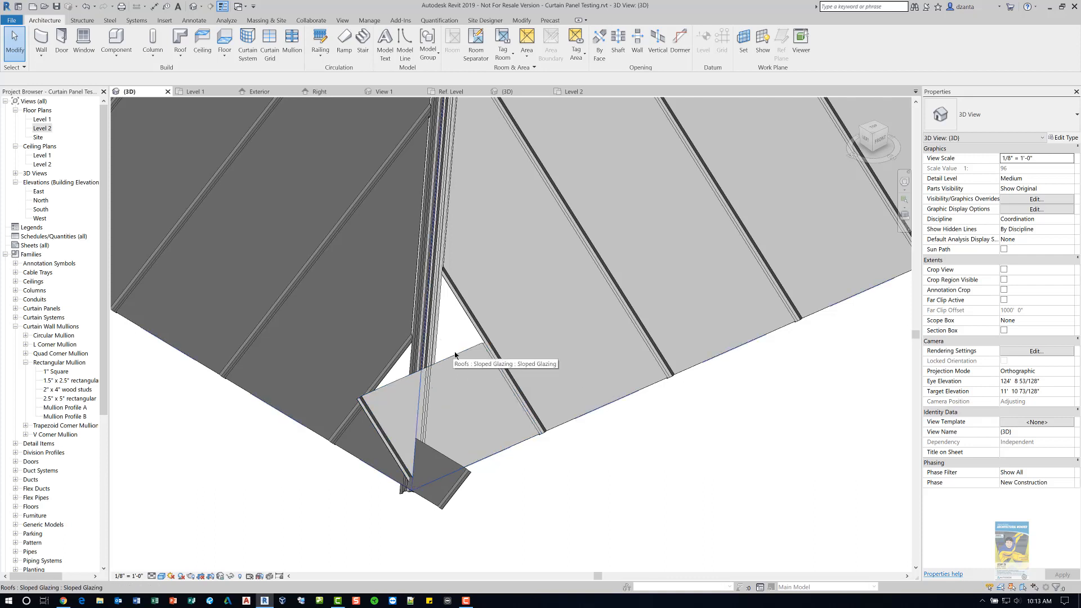
click(468, 366)
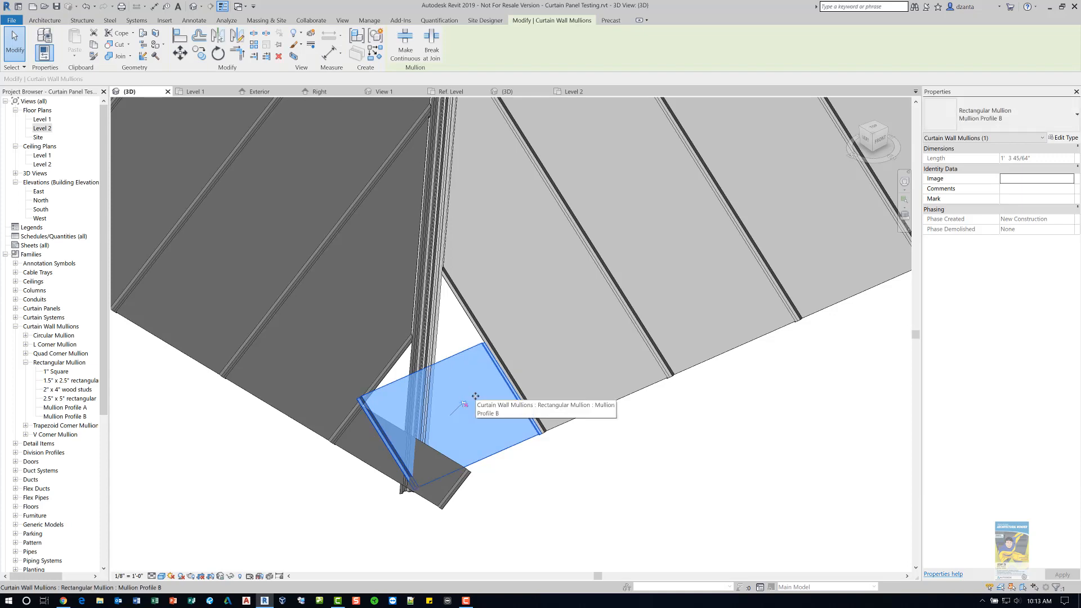
key(Delete)
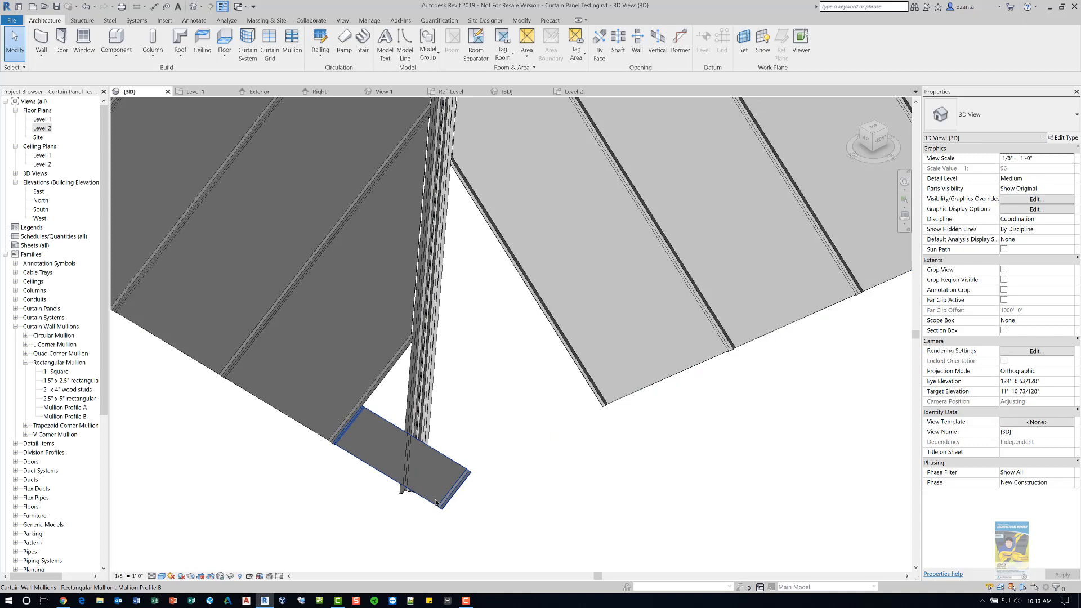
click(436, 503)
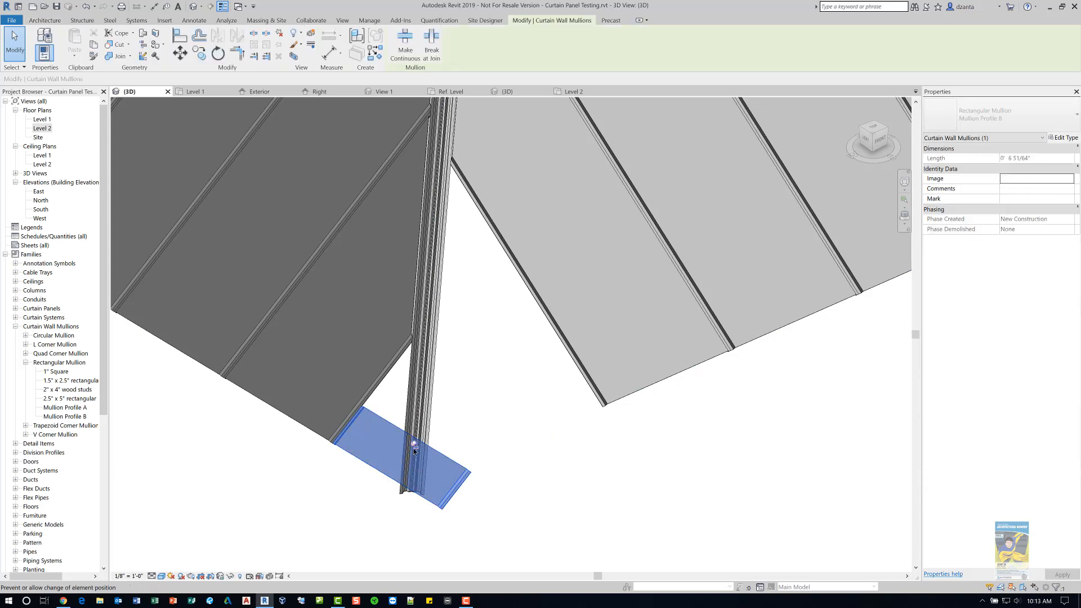
key(Delete)
- Delete two wide Mullion Profile B strips on the sloped face of the new glazing roof
scroll(589, 242, down, 5)
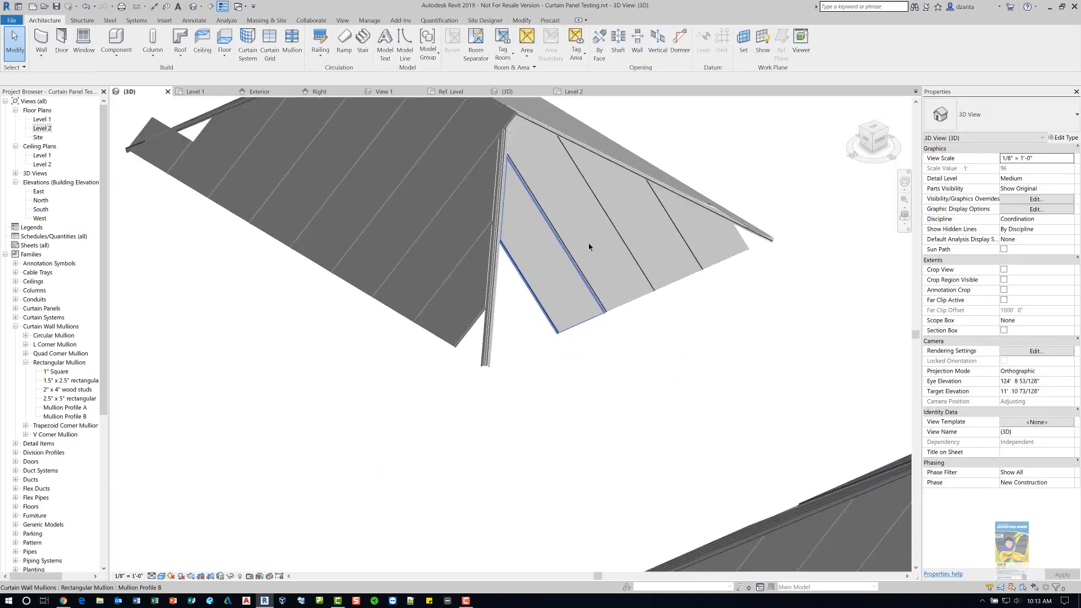
scroll(549, 349, up, 3)
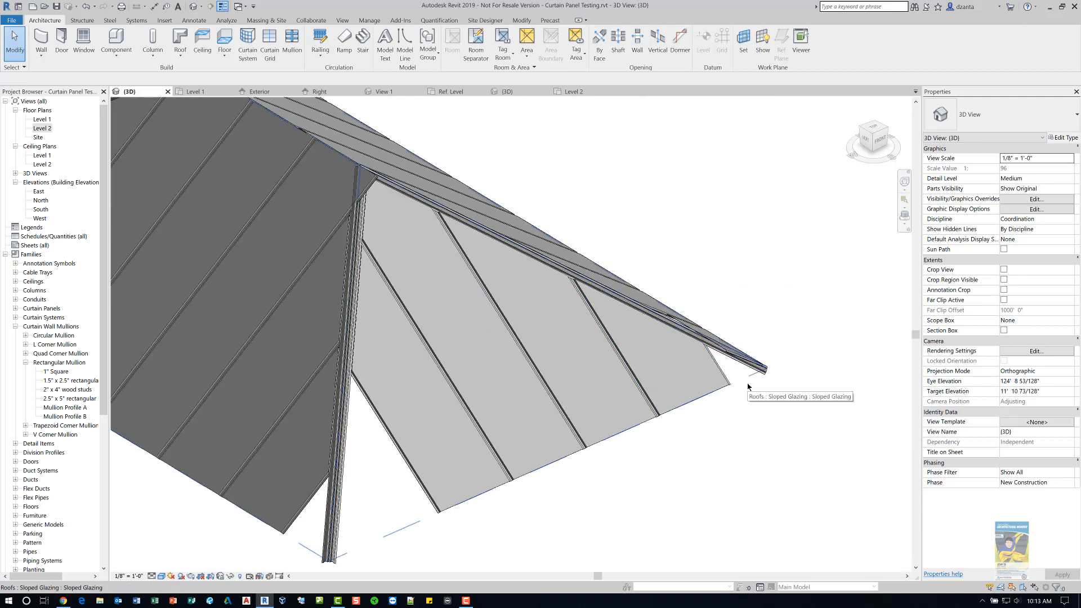
scroll(743, 388, down, 4)
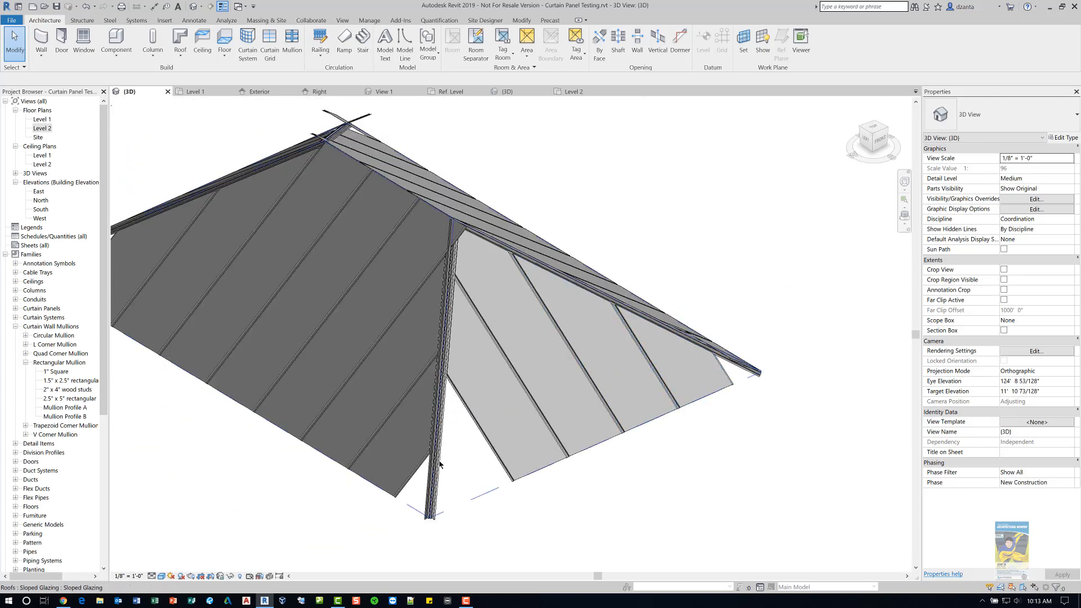
shift+middle_drag(388, 333, 805, 353)
scroll(510, 381, up, 5)
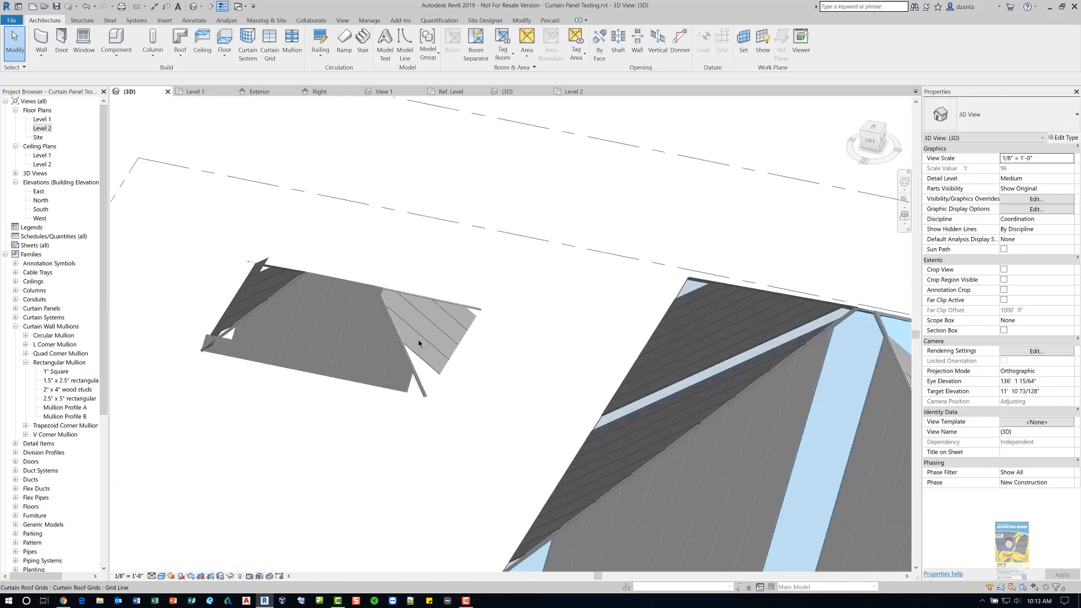
scroll(322, 347, up, 3)
click(318, 348)
shift+middle_drag(318, 353, 556, 473)
scroll(556, 472, up, 3)
click(560, 473)
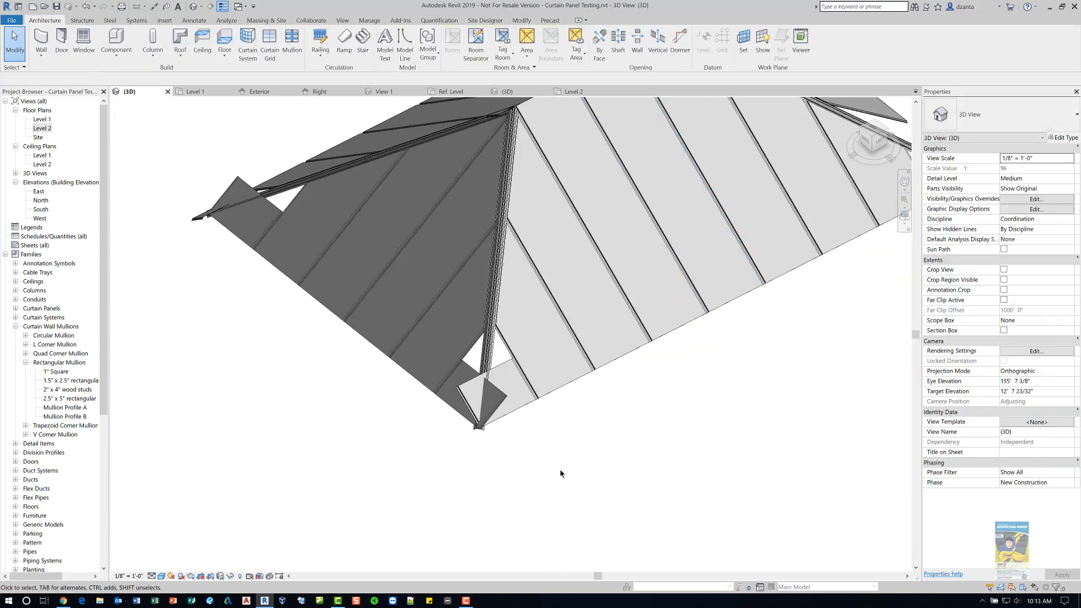
middle_drag(546, 583, 530, 603)
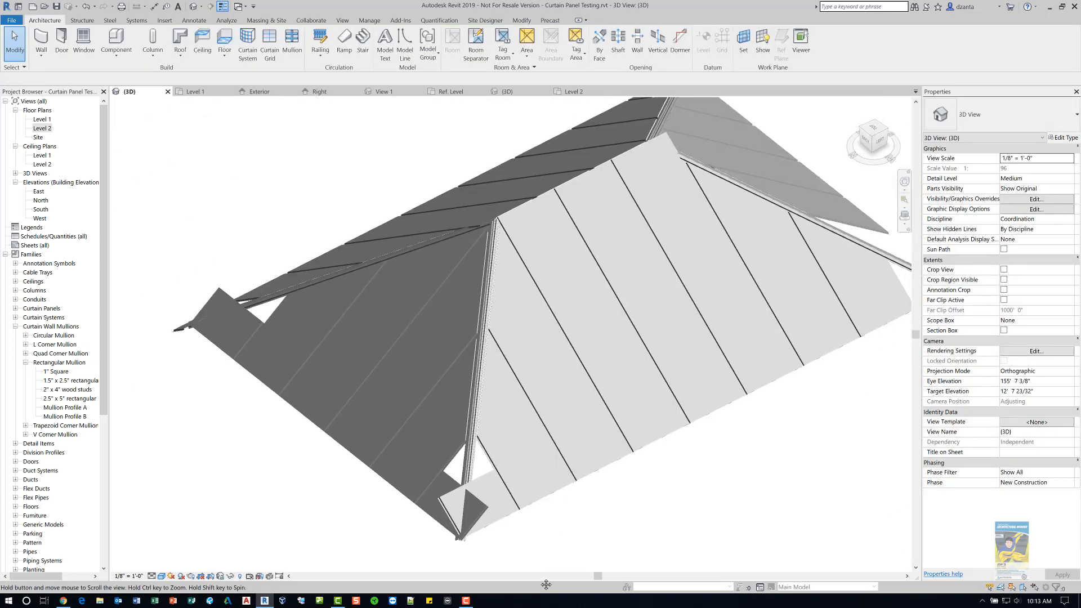
click(718, 290)
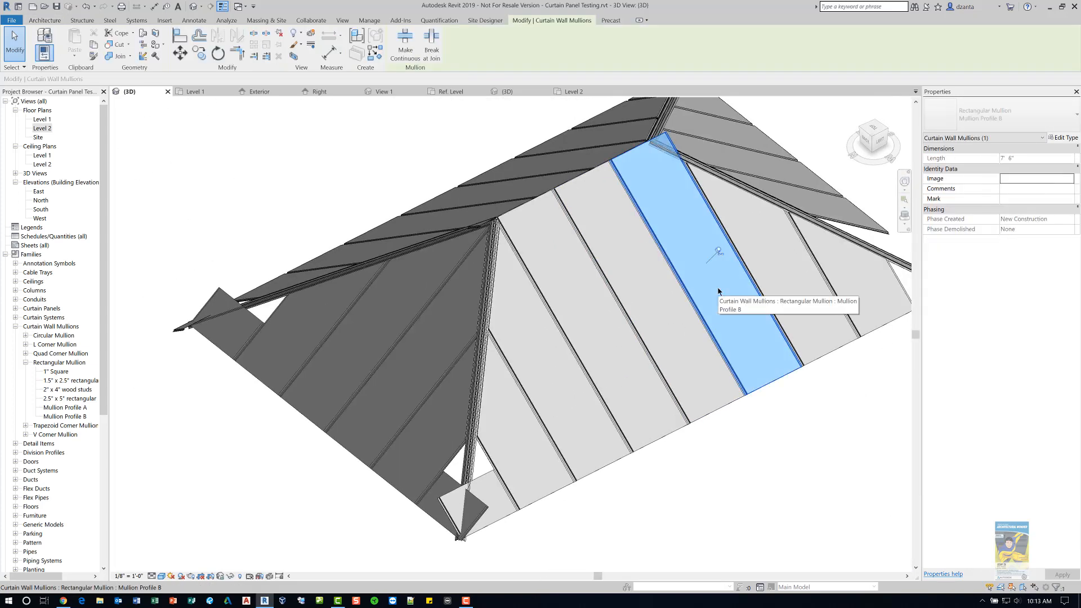
click(719, 251)
key(Delete)
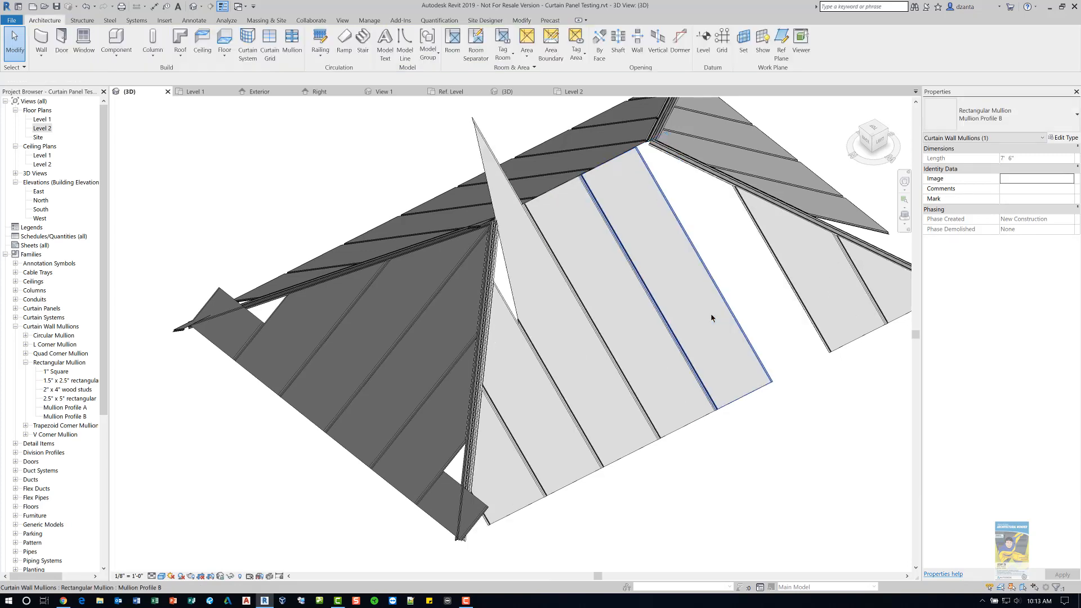
click(583, 345)
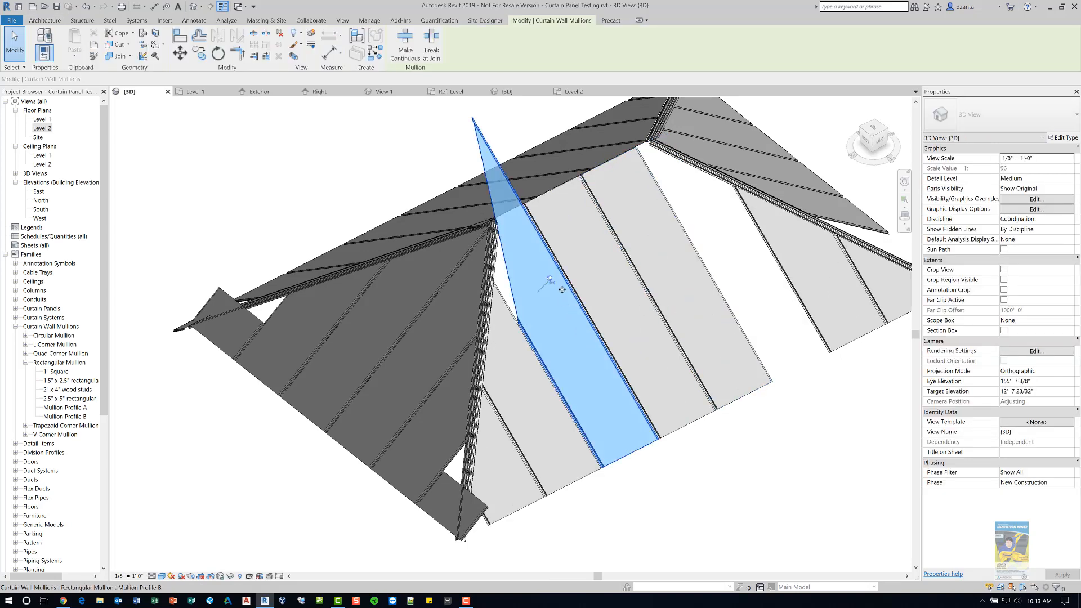
key(Delete)
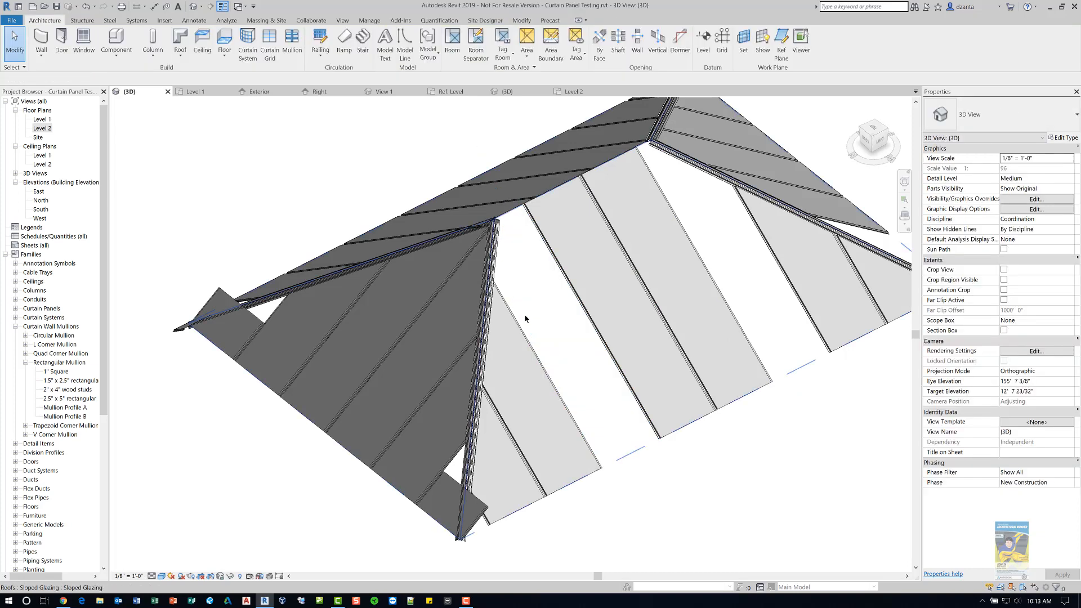
- Delete two more Mullion Profile B mullions at the lower corners of the sloped glazing roof
click(478, 509)
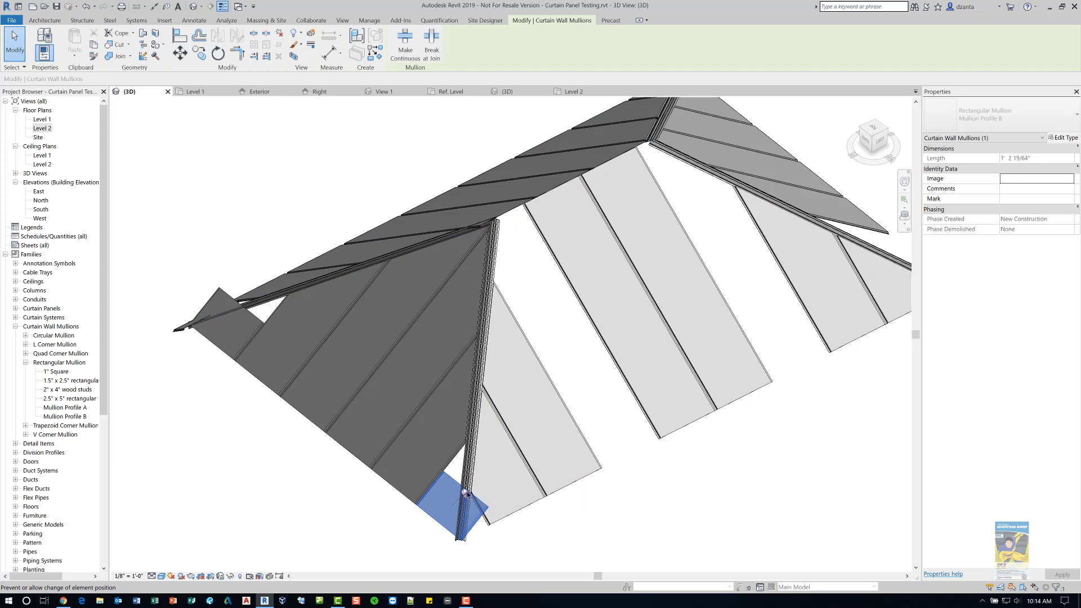
key(Delete)
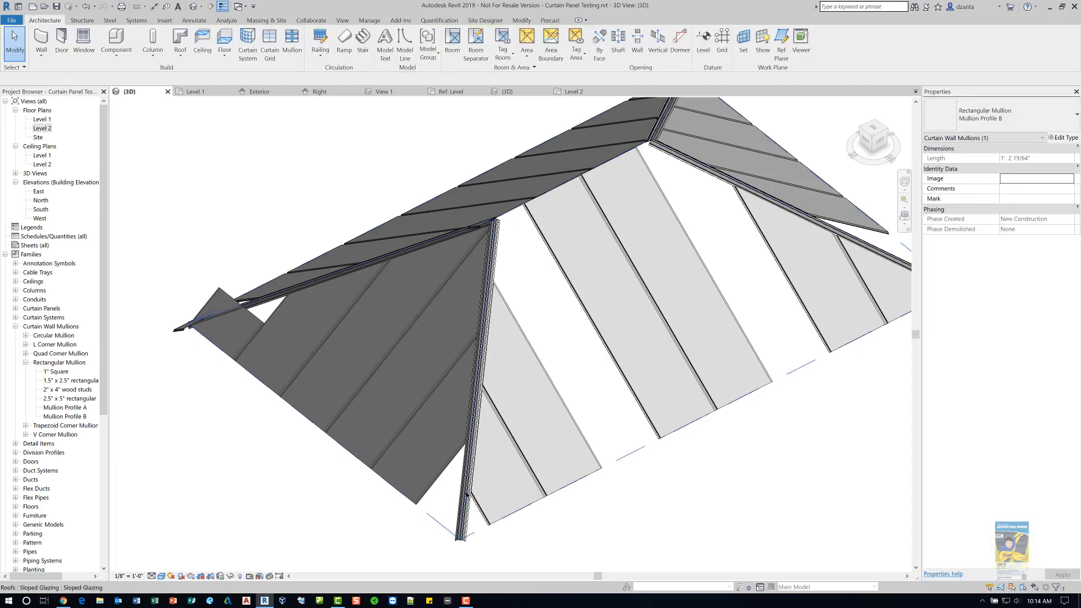
click(251, 324)
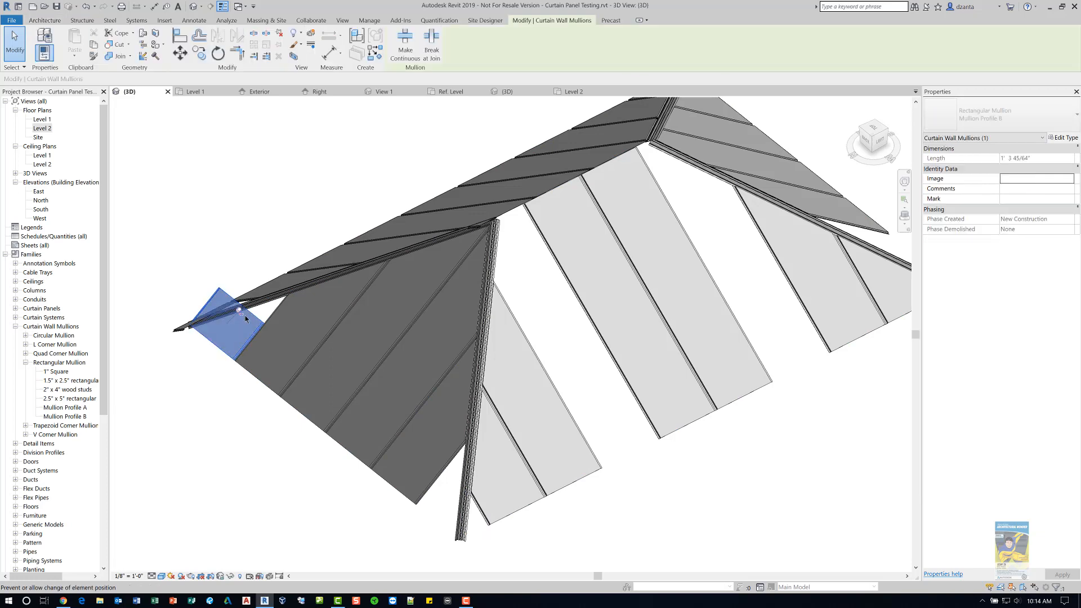
key(Delete)
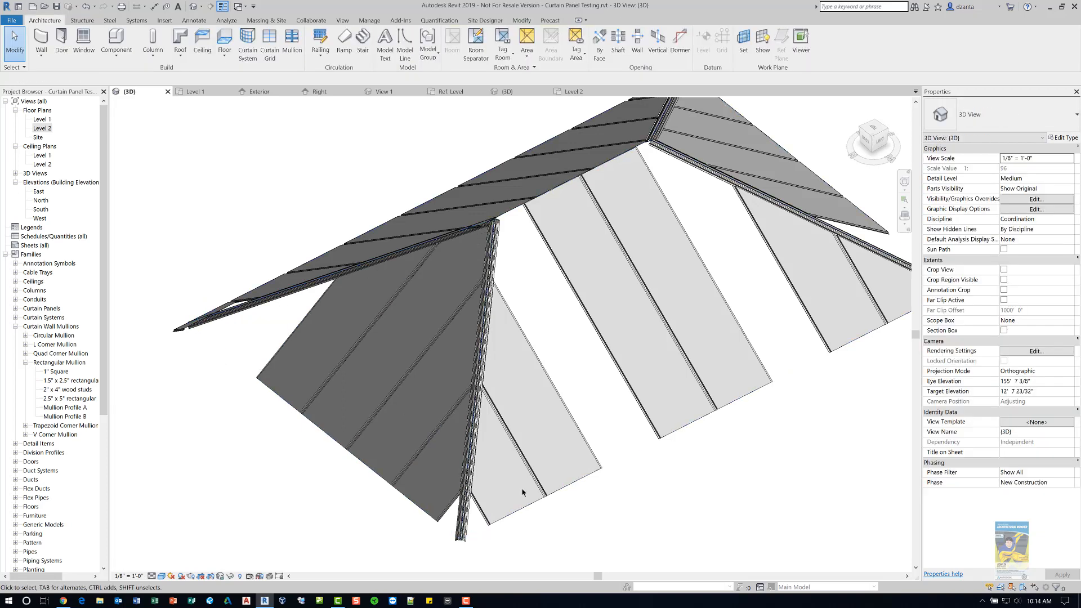
- Delete the mullion filling the lower corner of the roof's front slope
scroll(720, 383, down, 2)
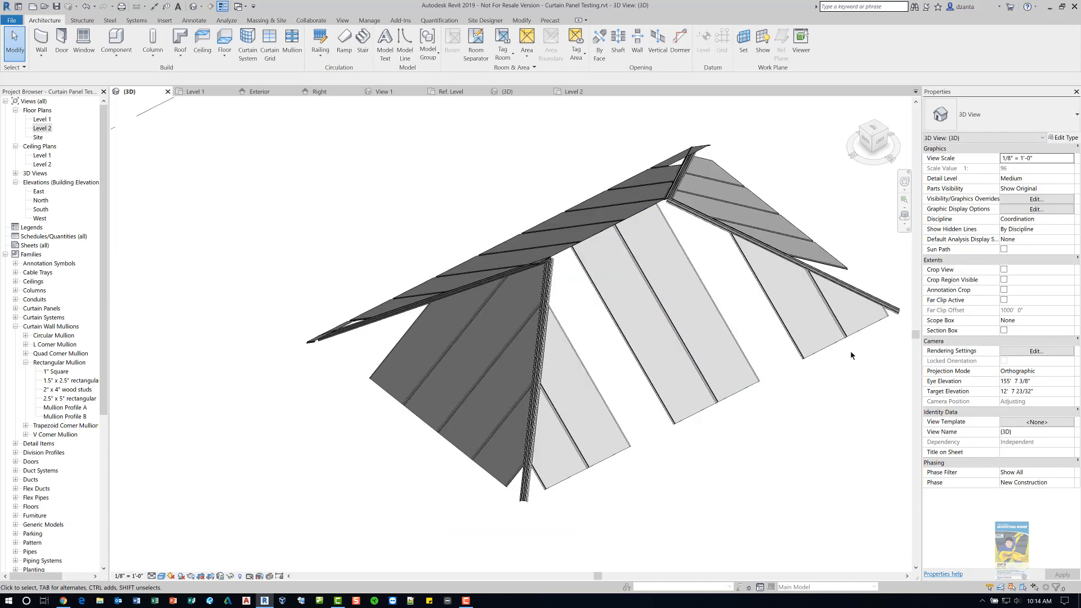
click(602, 447)
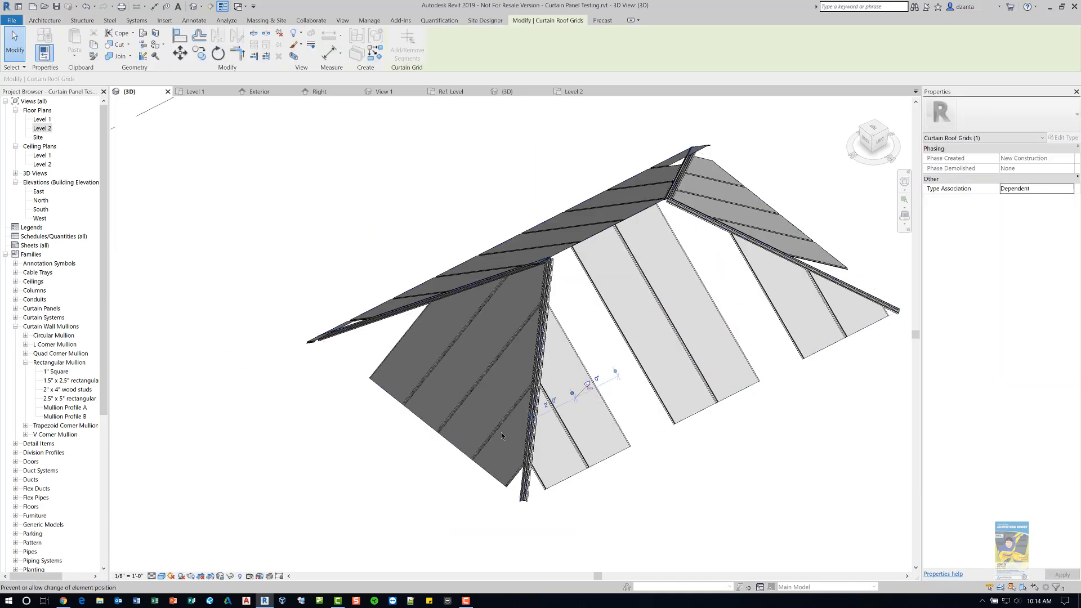
shift+middle_drag(652, 435, 640, 403)
click(800, 435)
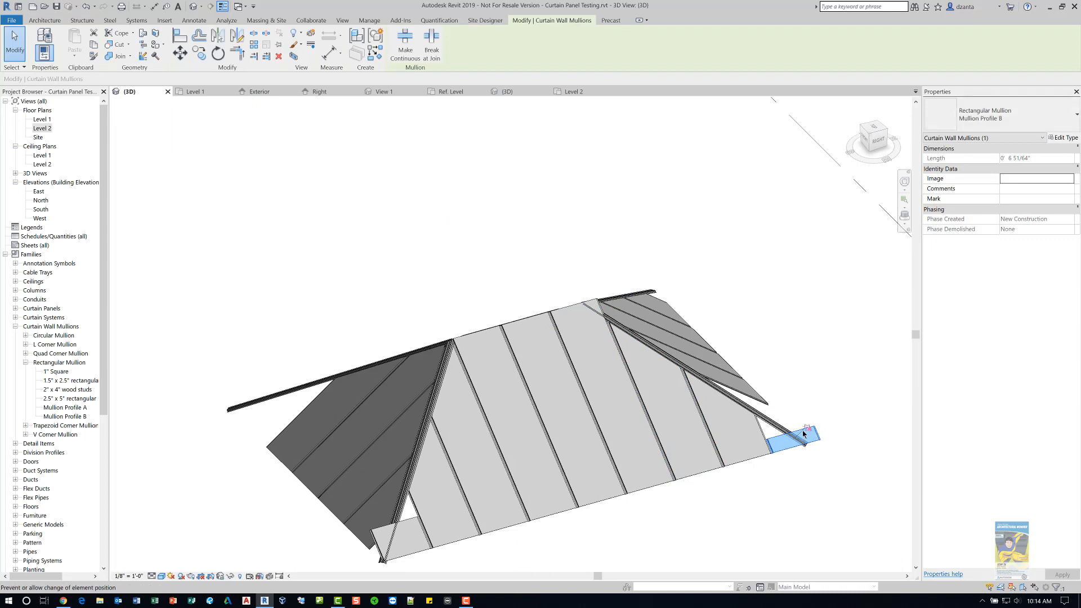
key(Escape)
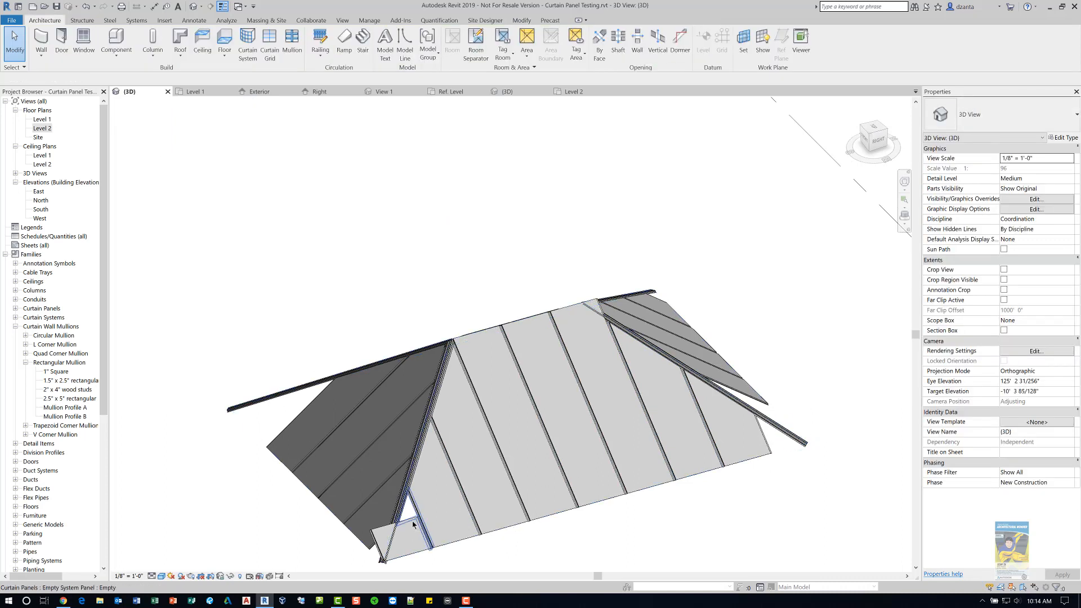
click(413, 526)
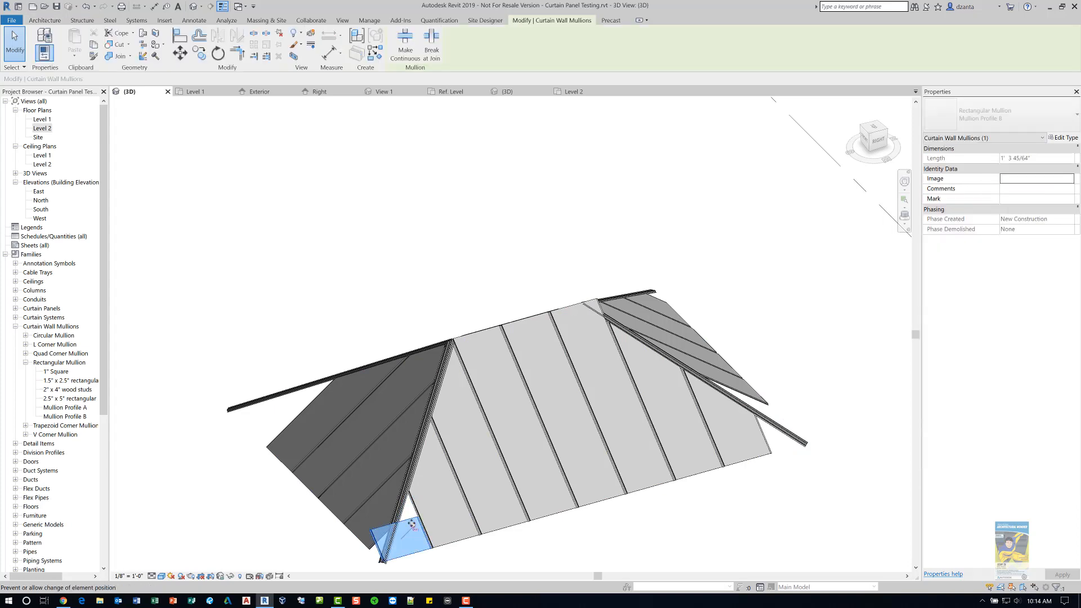
key(Delete)
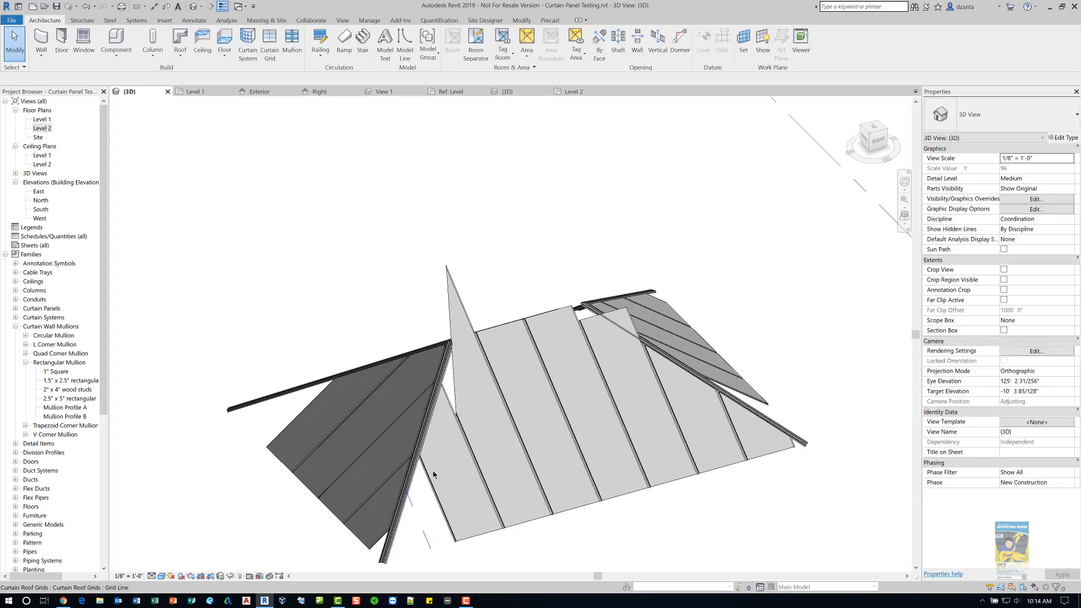
- Delete two more wide Mullion Profile B strips on the front slope of the glazing roof
click(490, 426)
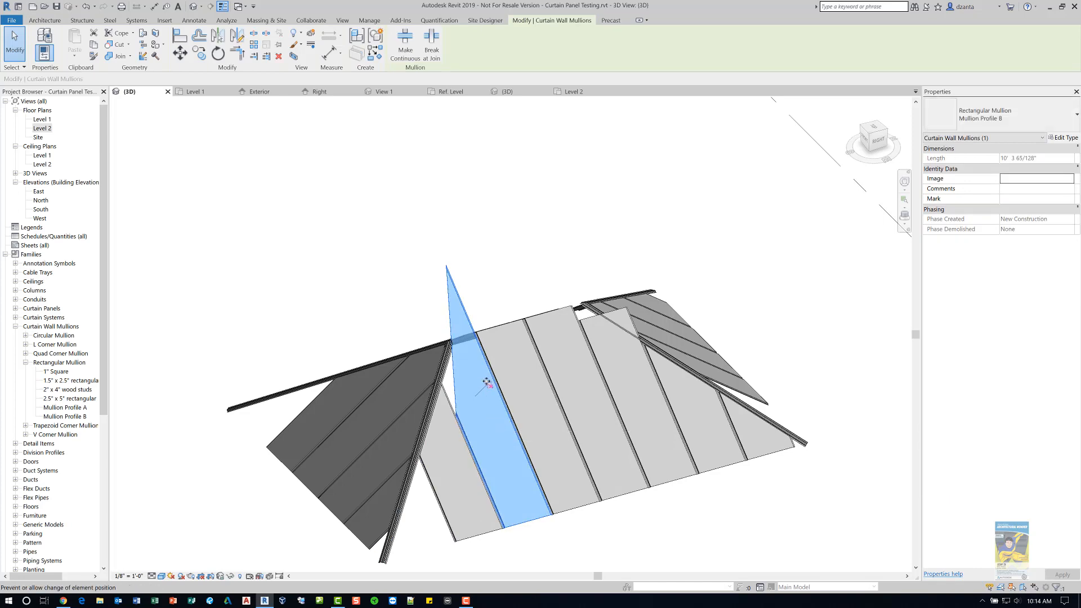
key(Delete)
click(624, 352)
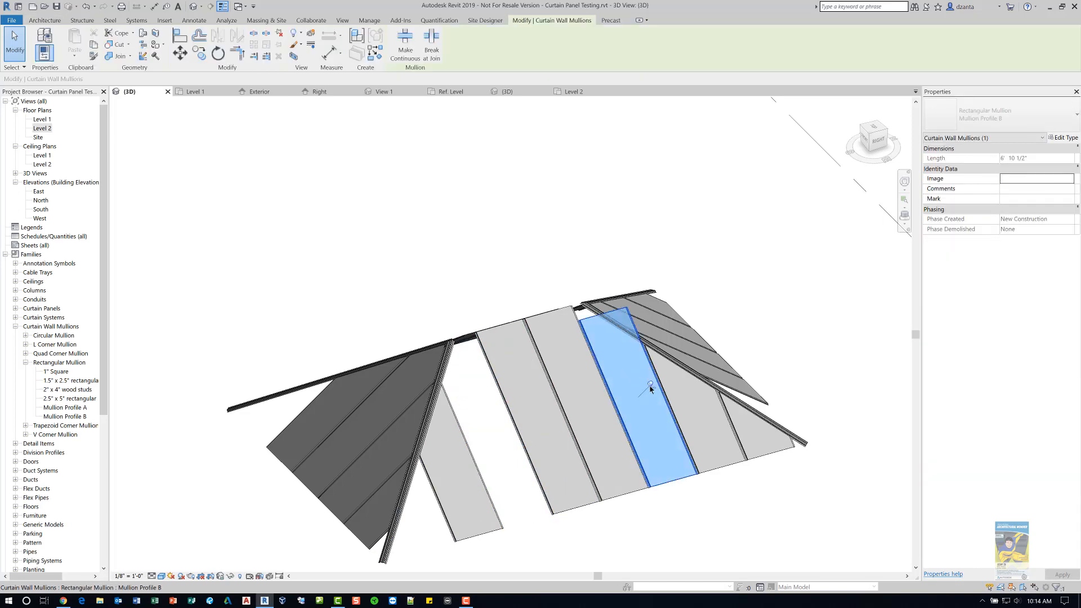
key(Delete)
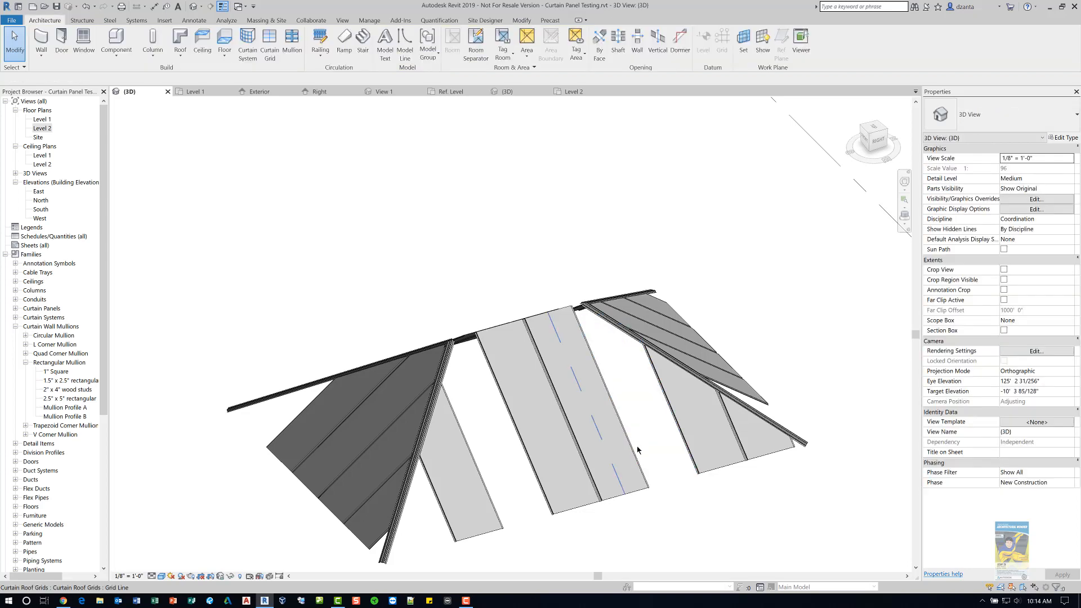
- Orbit and zoom around the sloped glazing roof to inspect its remaining panels and mullions
shift+middle_drag(631, 445, 486, 413)
scroll(762, 437, up, 2)
middle_drag(606, 514, 579, 392)
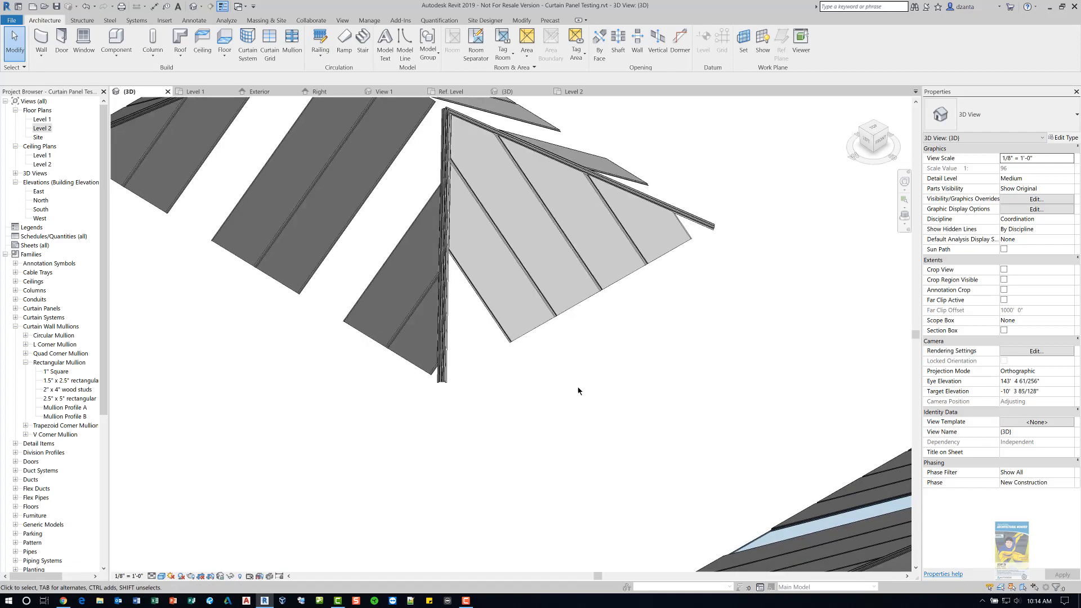
scroll(579, 390, down, 1)
middle_drag(671, 430, 352, 193)
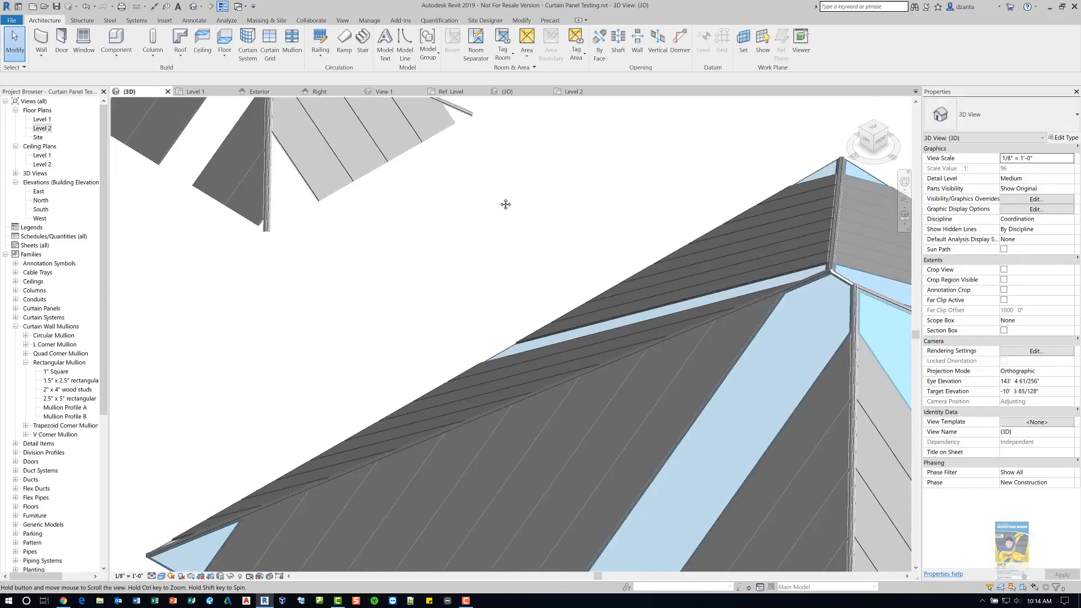
middle_drag(505, 203, 458, 55)
scroll(470, 190, down, 1)
middle_drag(575, 342, 437, 316)
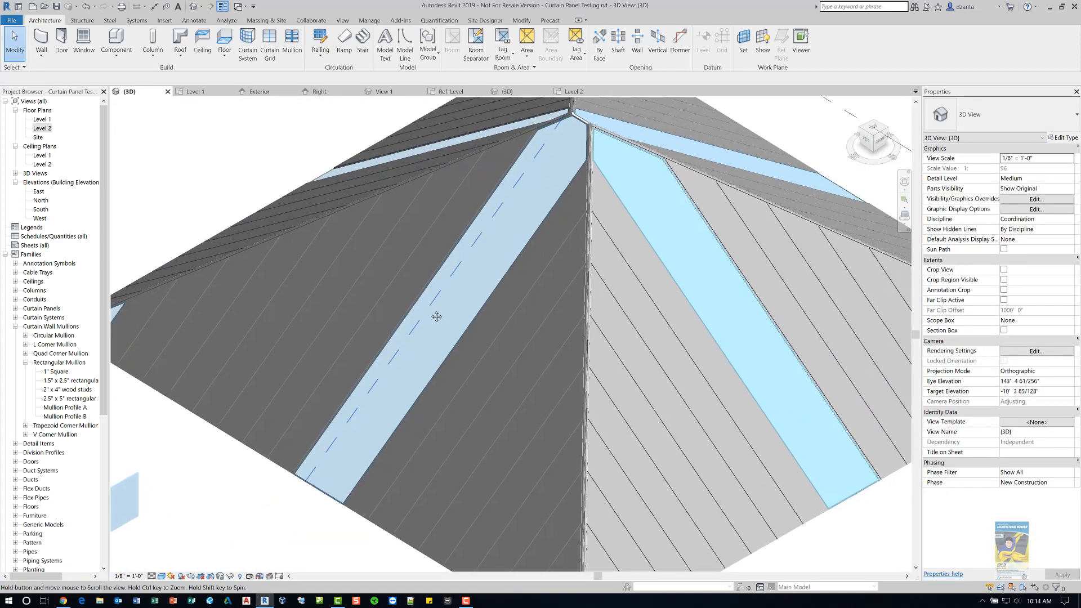
scroll(474, 362, down, 1)
middle_drag(591, 396, 582, 374)
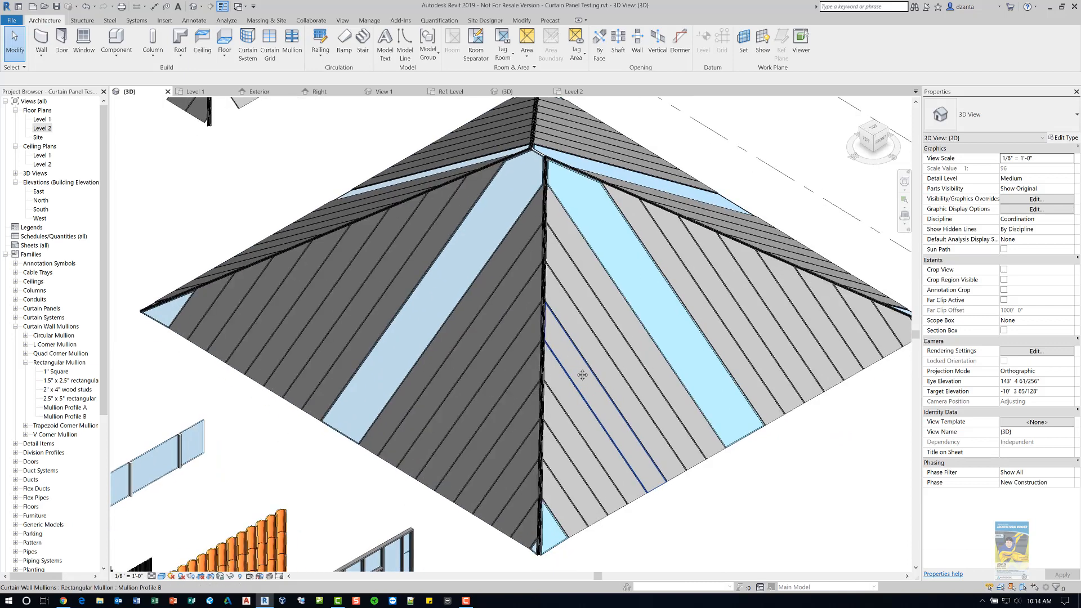
- Expand the Generic Models families in the project browser and widen the browser
click(16, 327)
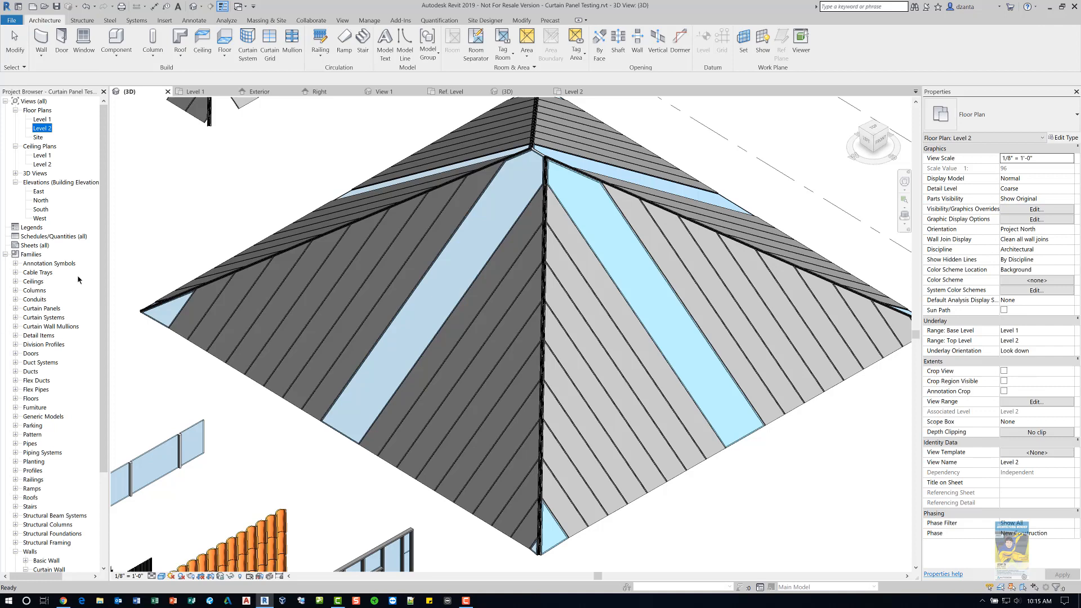
scroll(90, 330, down, 4)
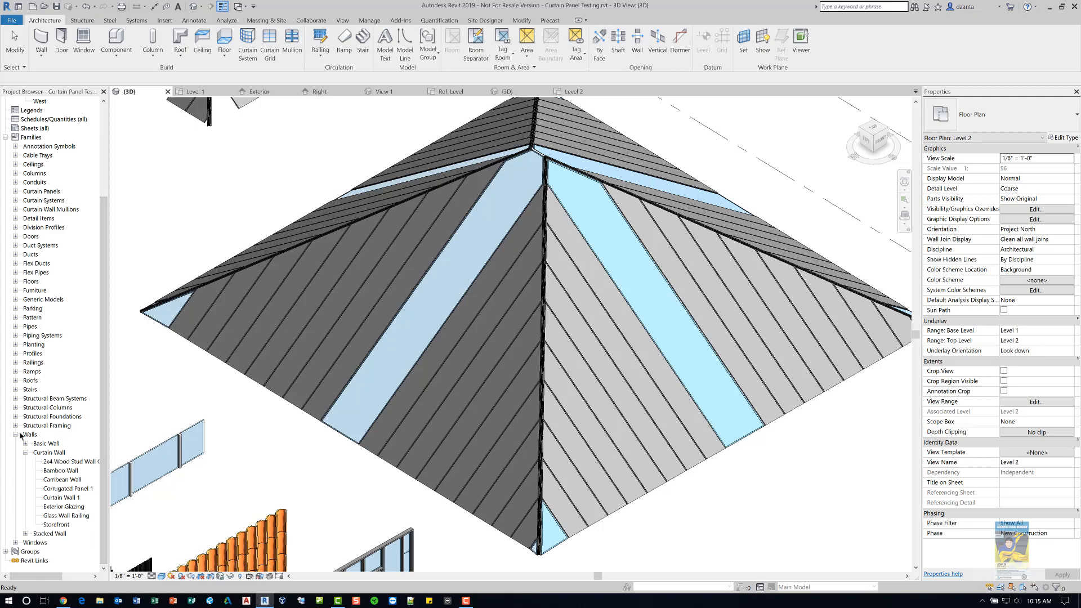
click(15, 435)
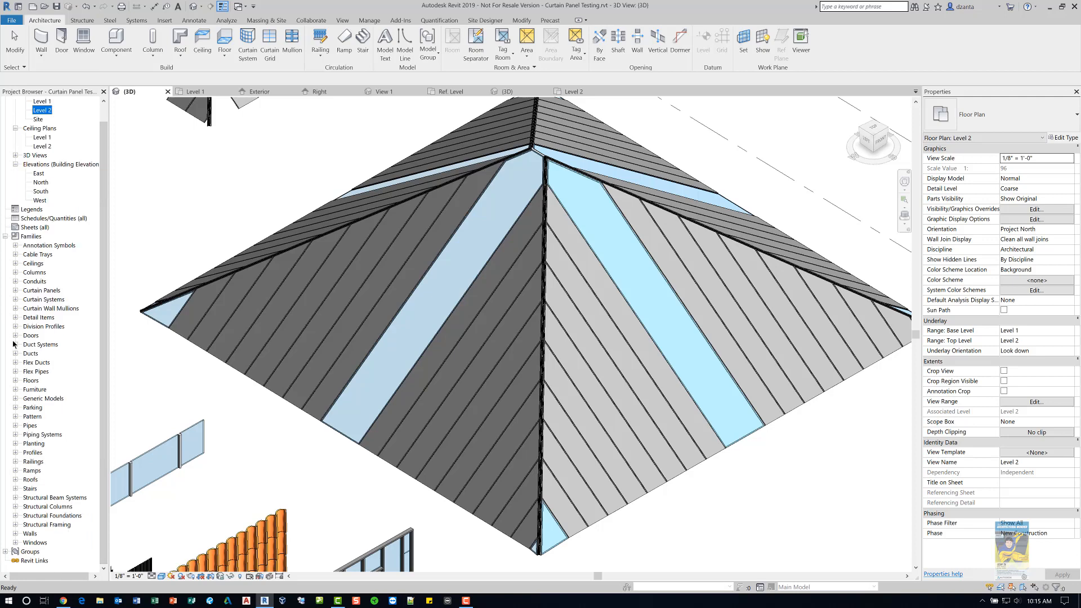
click(15, 399)
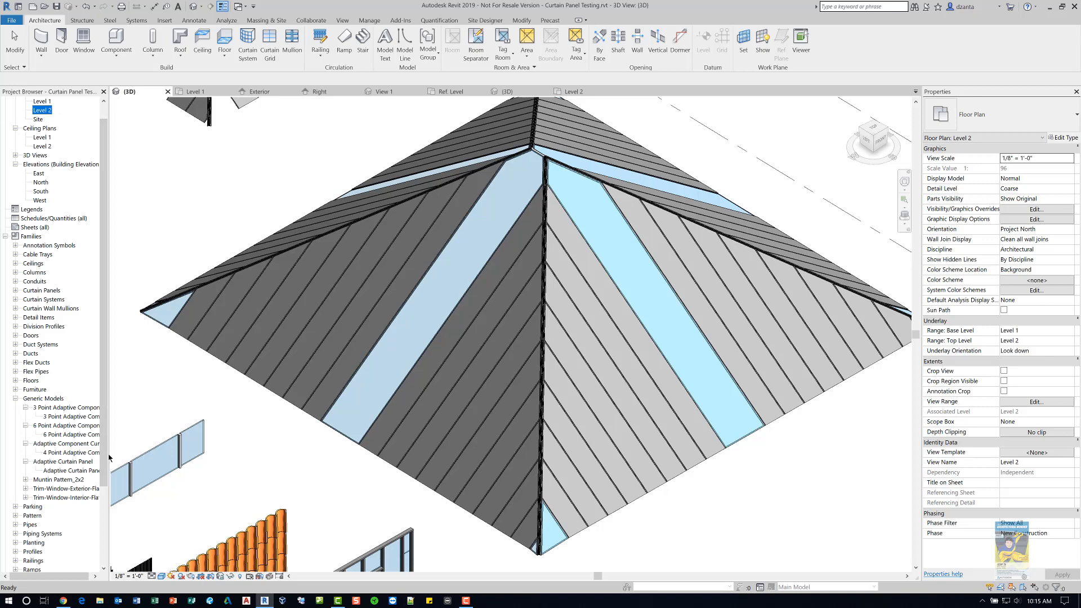
drag(121, 458, 130, 458)
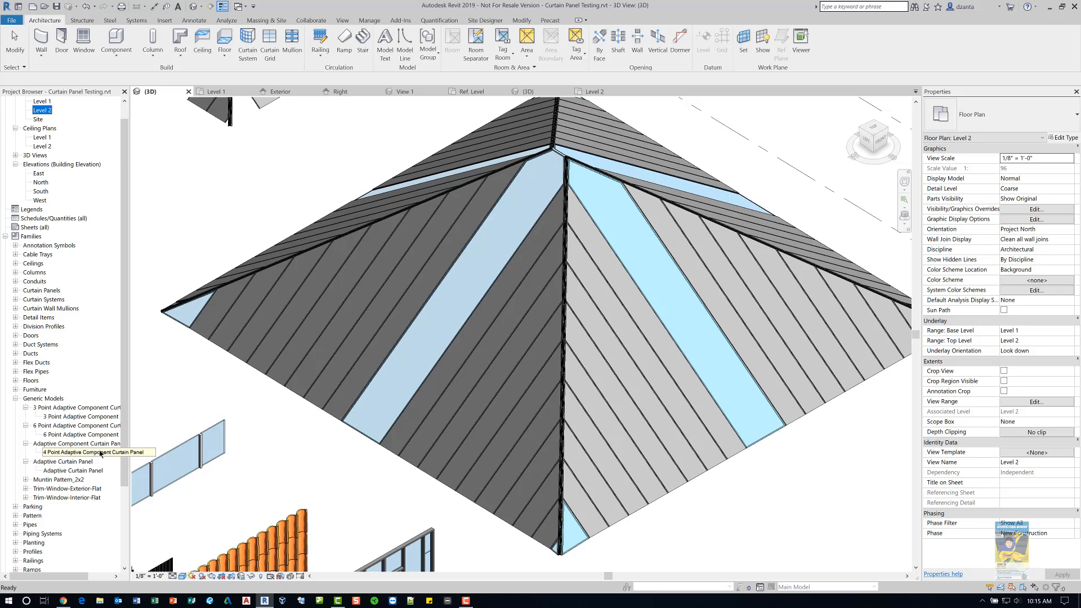
- Select the triangular corner panel's 3 Point Adaptive Component Curtain Panel and inspect its type properties without changes
click(411, 492)
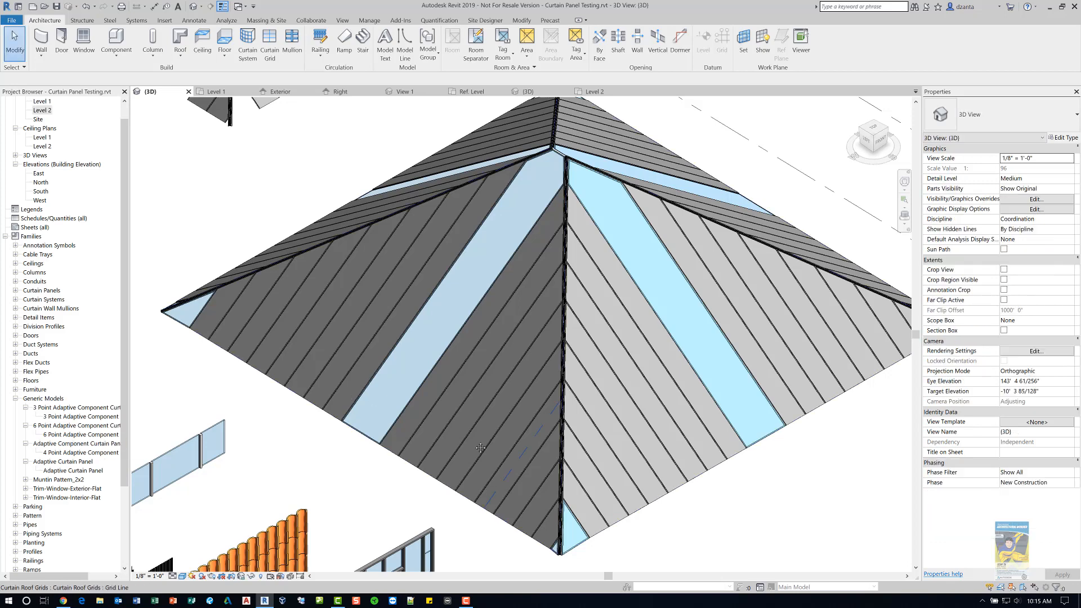
scroll(480, 448, up, 6)
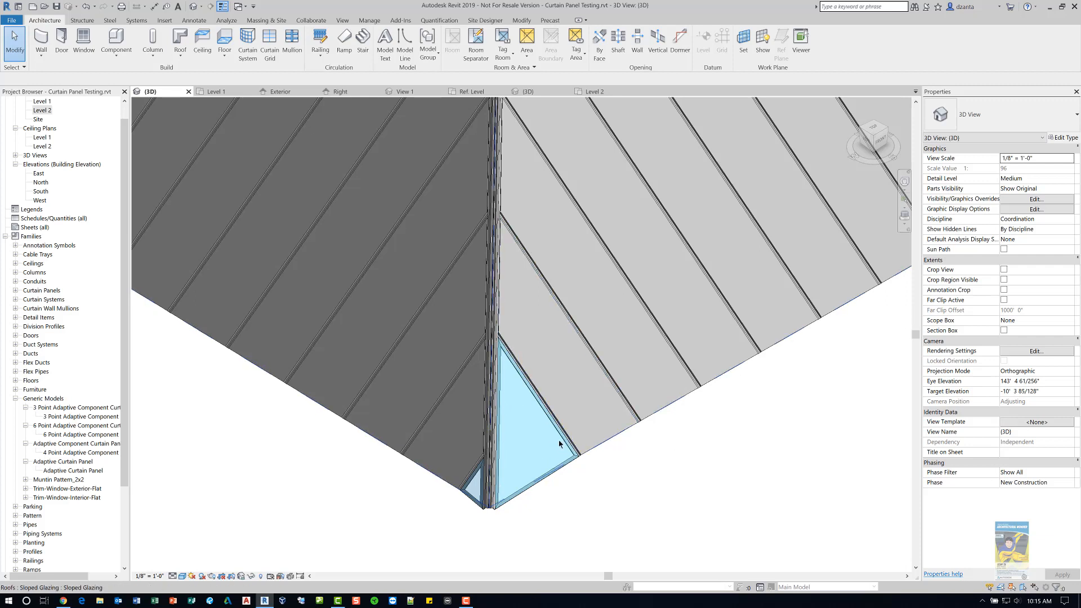
key(Tab)
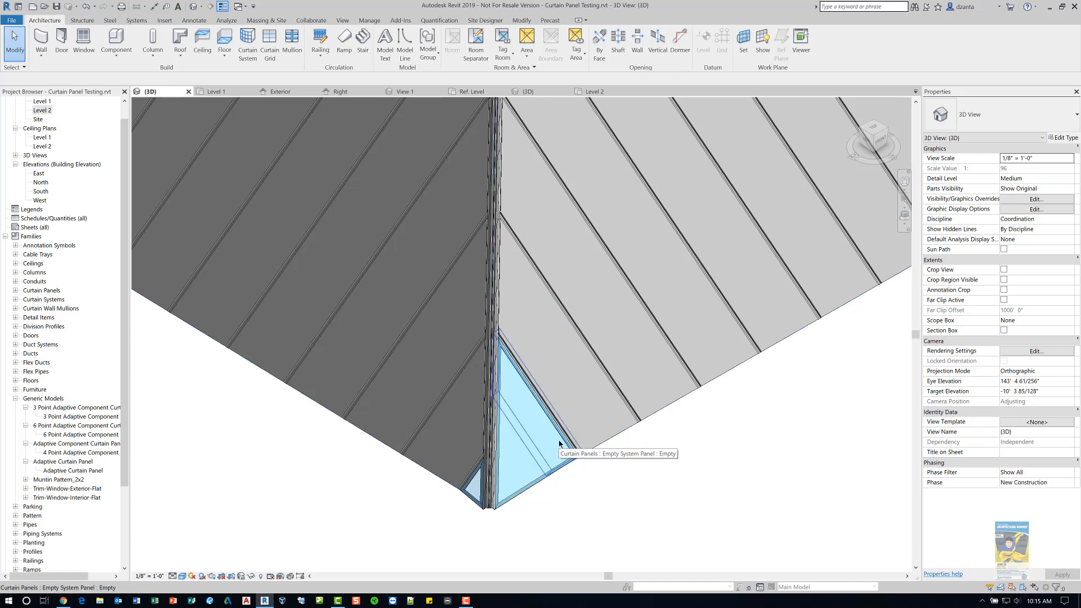
click(559, 440)
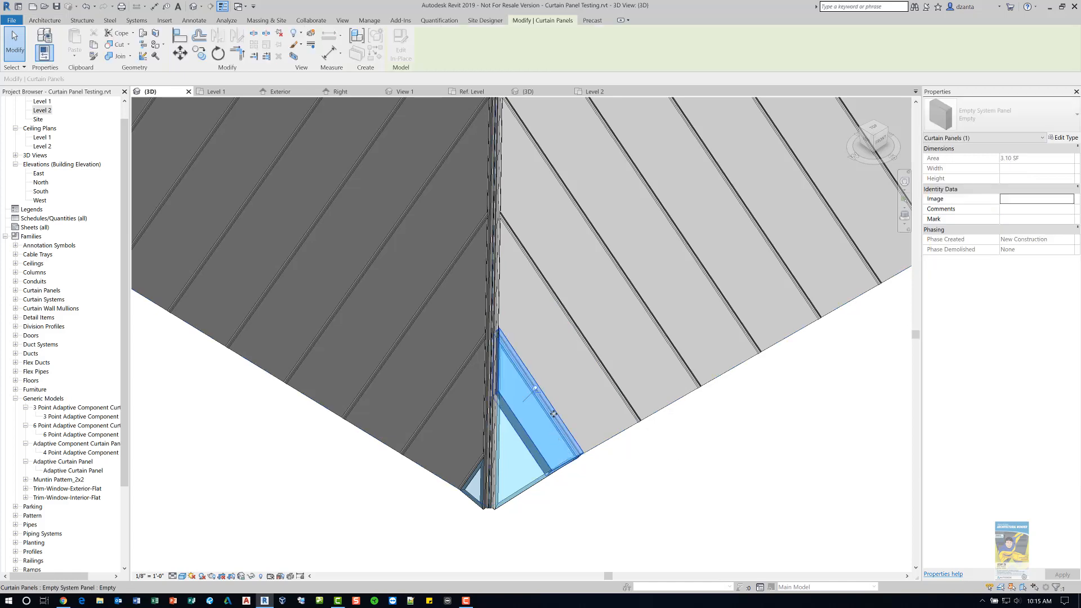
click(596, 500)
key(Tab)
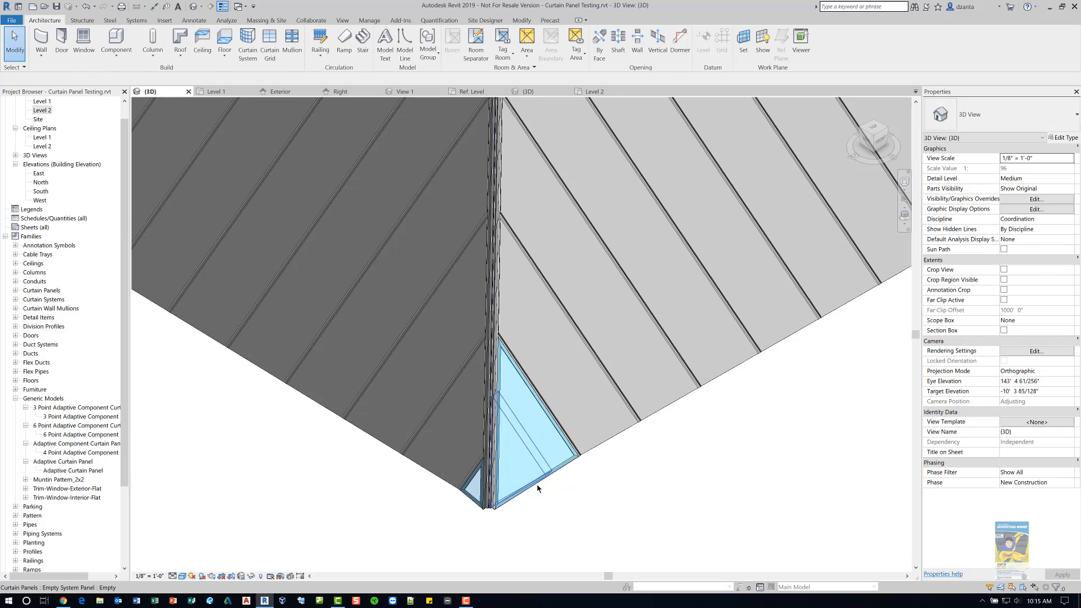
key(Tab)
click(537, 484)
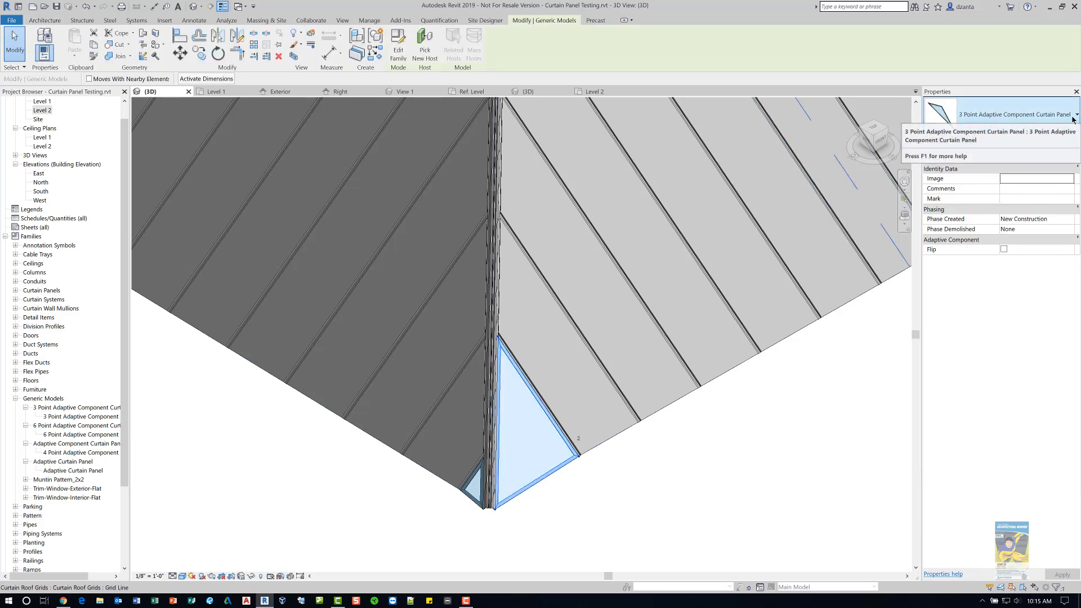
click(1071, 141)
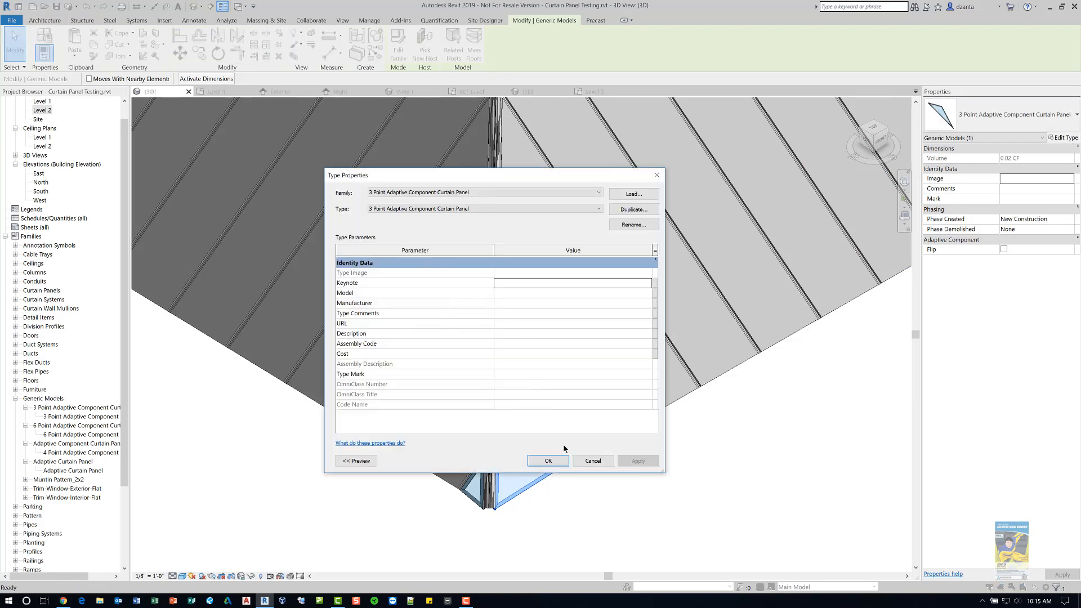
click(593, 461)
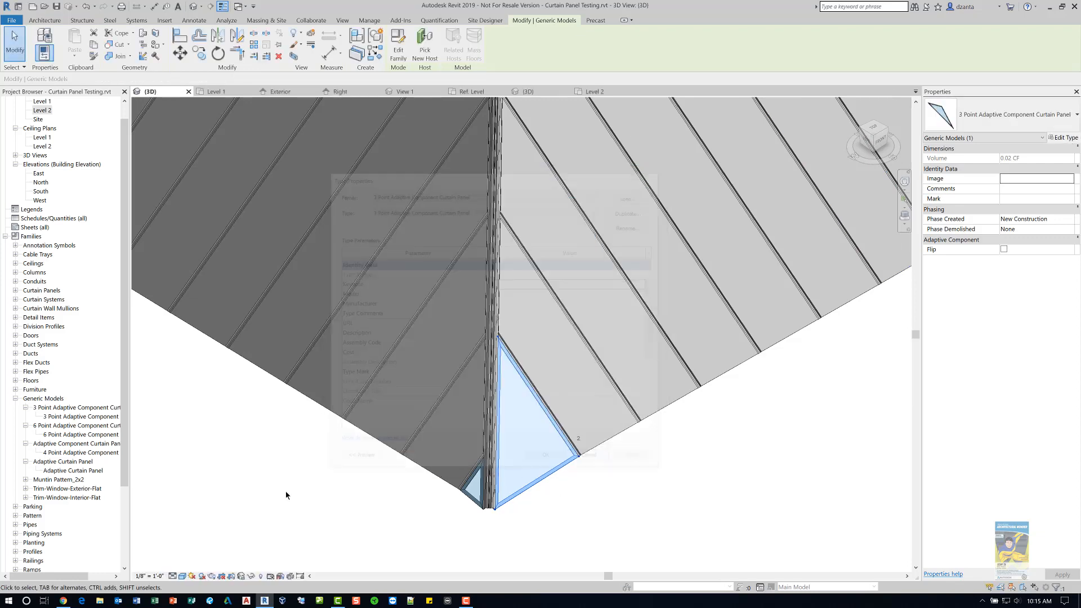
click(285, 495)
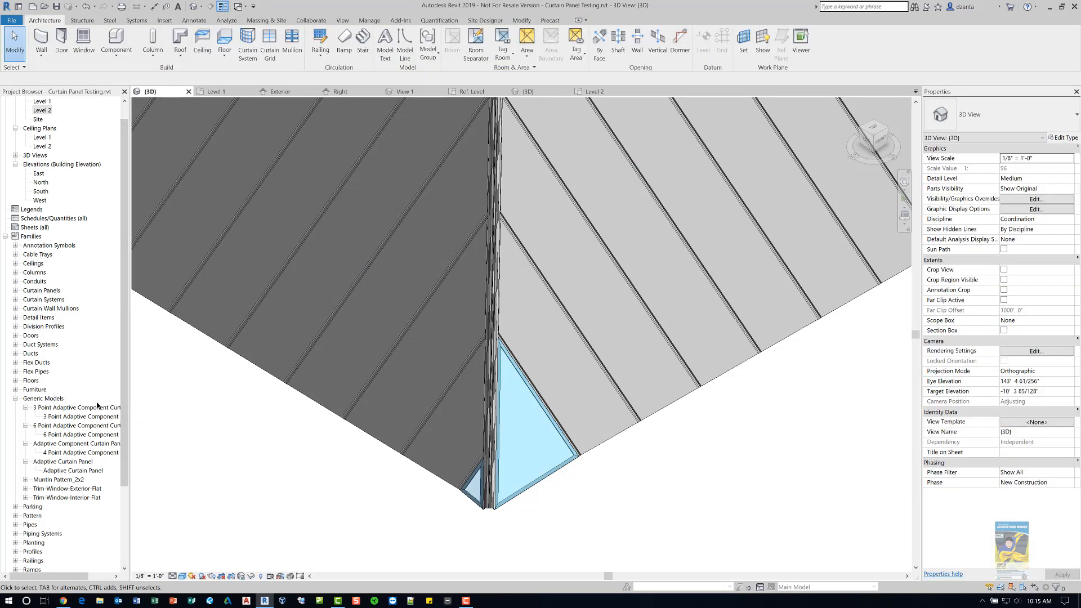
- Open the 3 Point Adaptive Component Curtain Panel family for editing
right_click(89, 410)
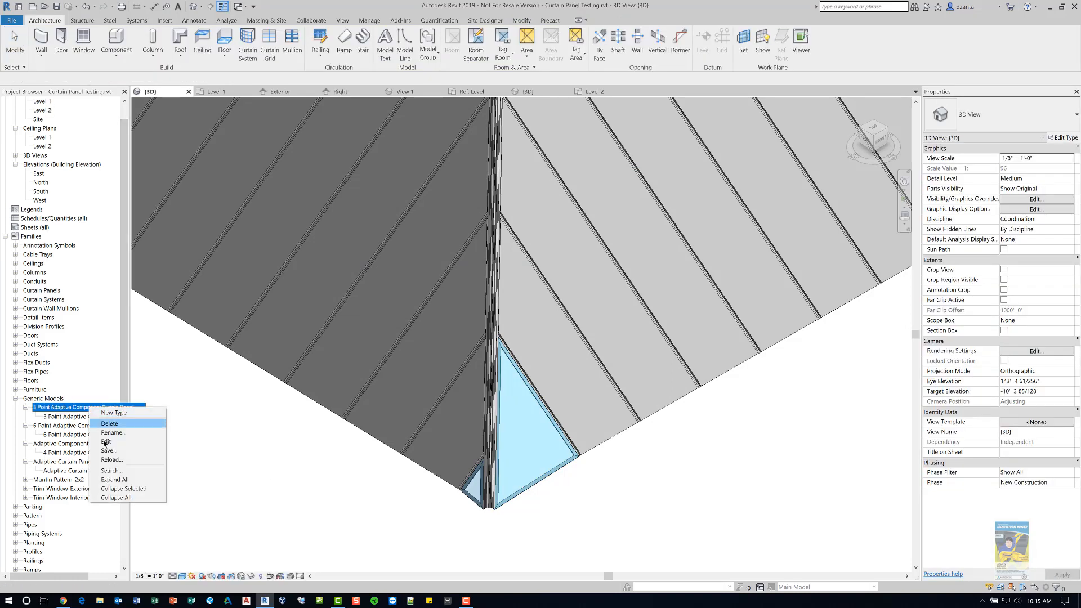
click(105, 442)
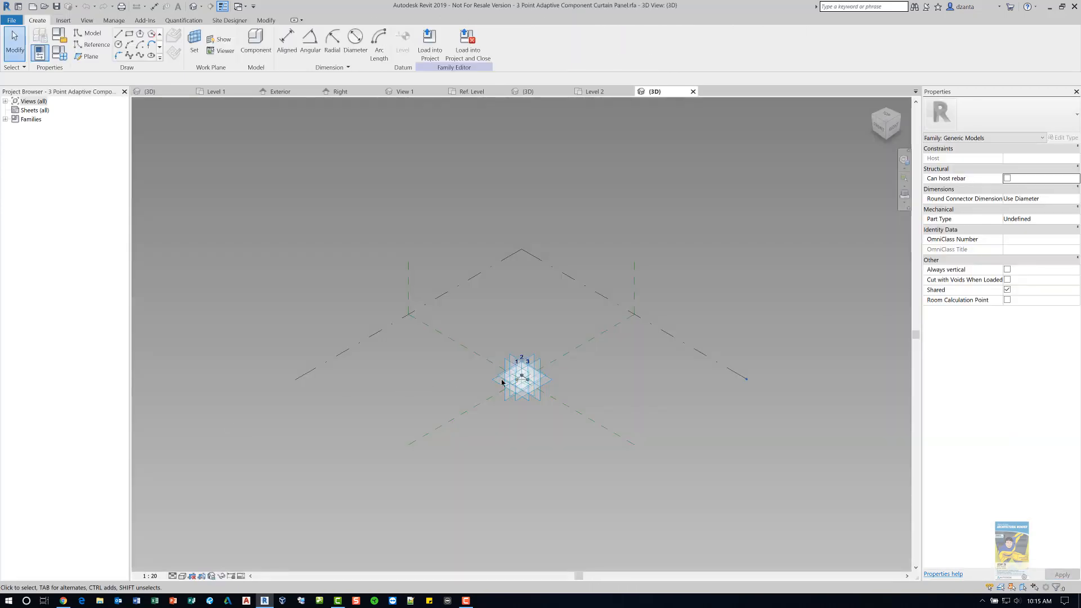
scroll(542, 391, up, 4)
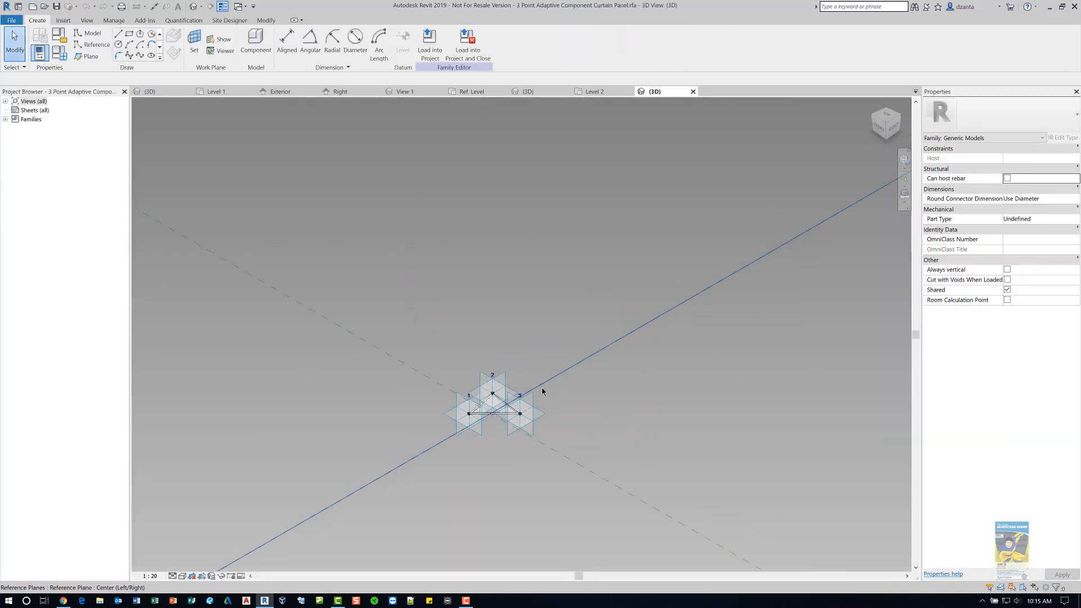
scroll(496, 436, up, 5)
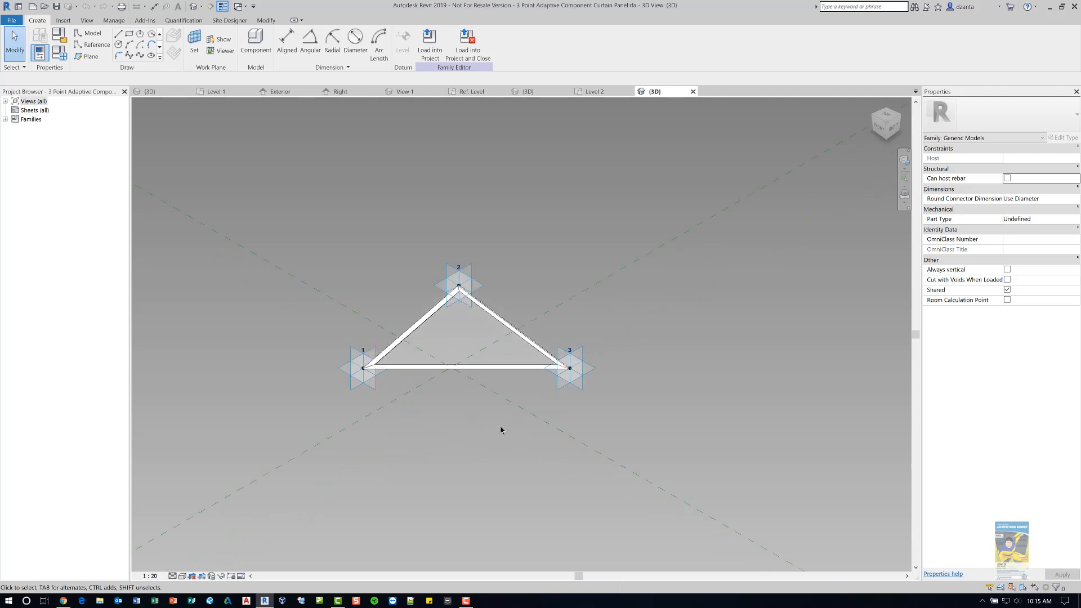
- Dissolve the panel family's triangular frame form back into its profile and path lines
scroll(502, 430, up, 2)
middle_drag(501, 429, 588, 493)
scroll(545, 432, up, 1)
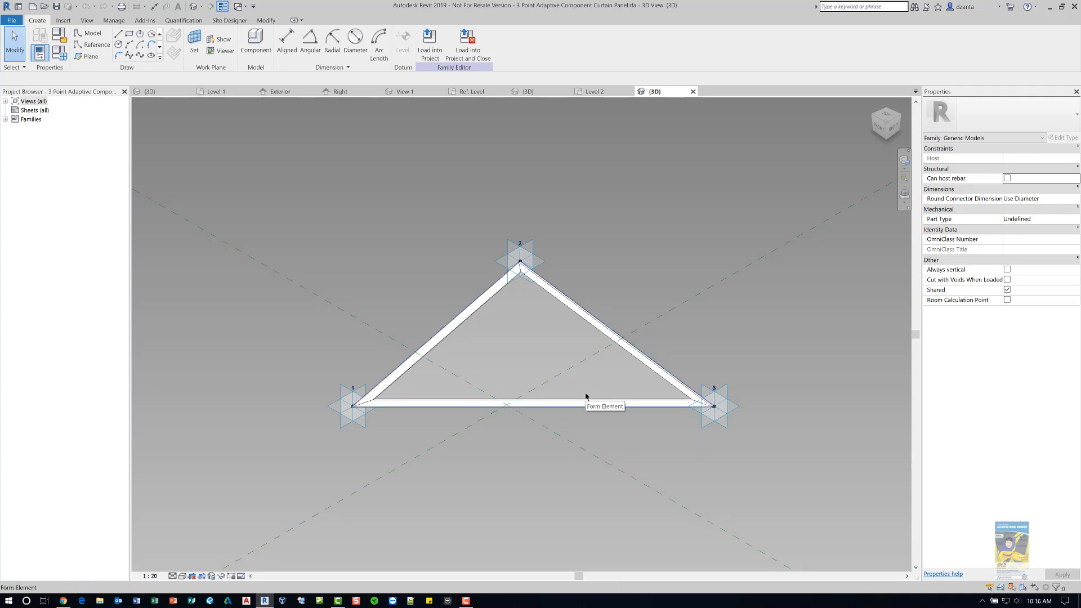
scroll(594, 385, up, 1)
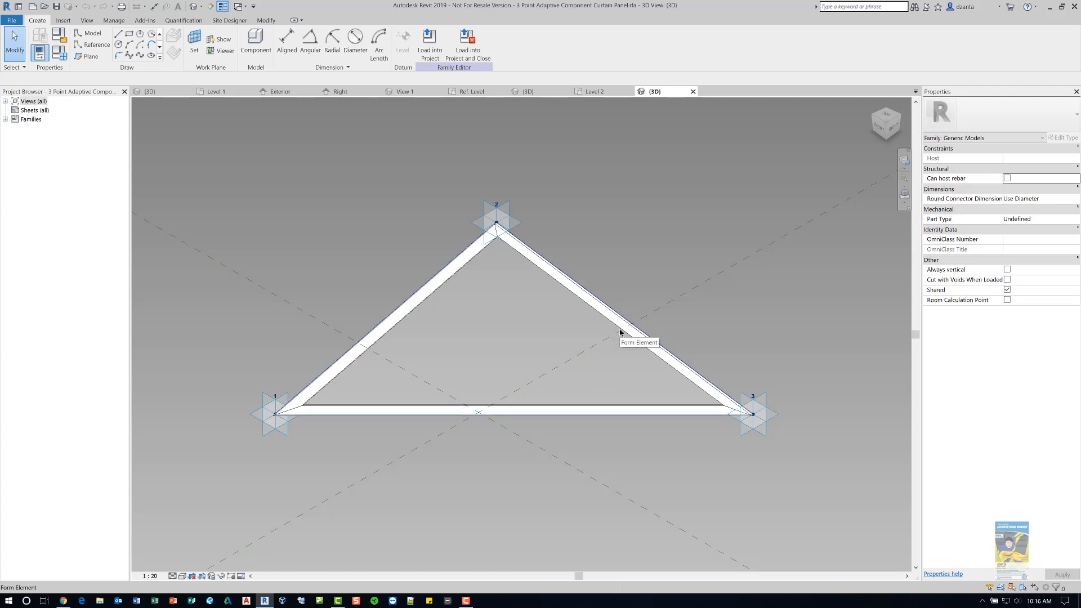
key(Tab)
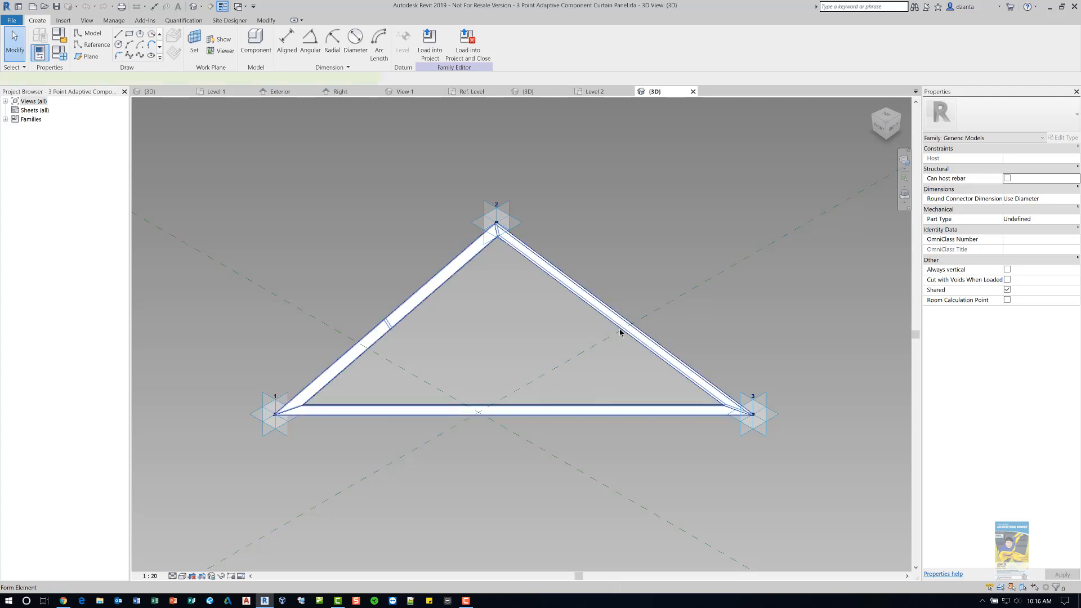
click(620, 332)
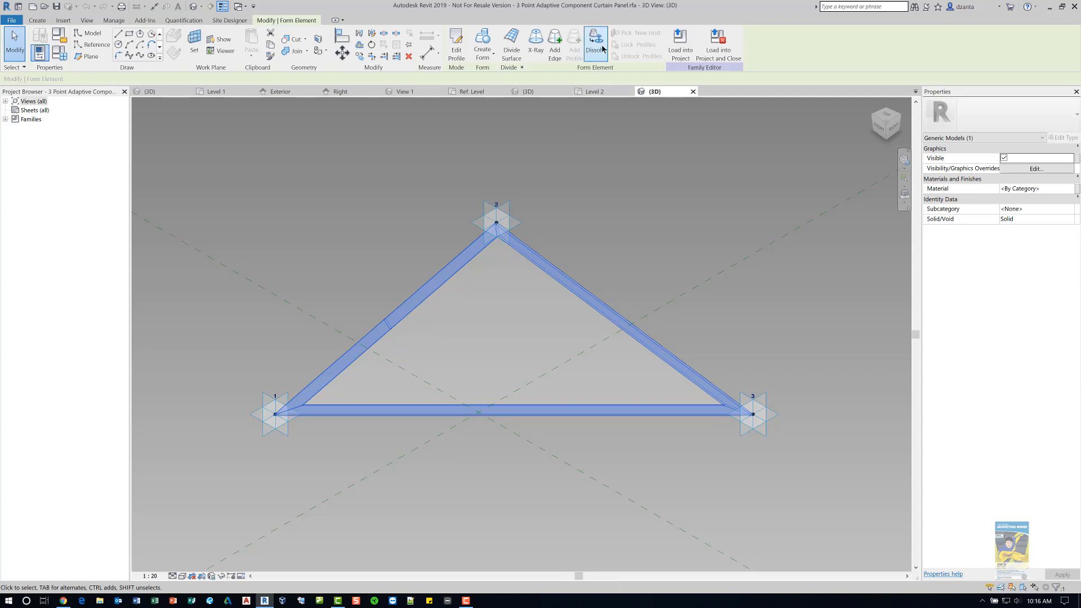
click(600, 52)
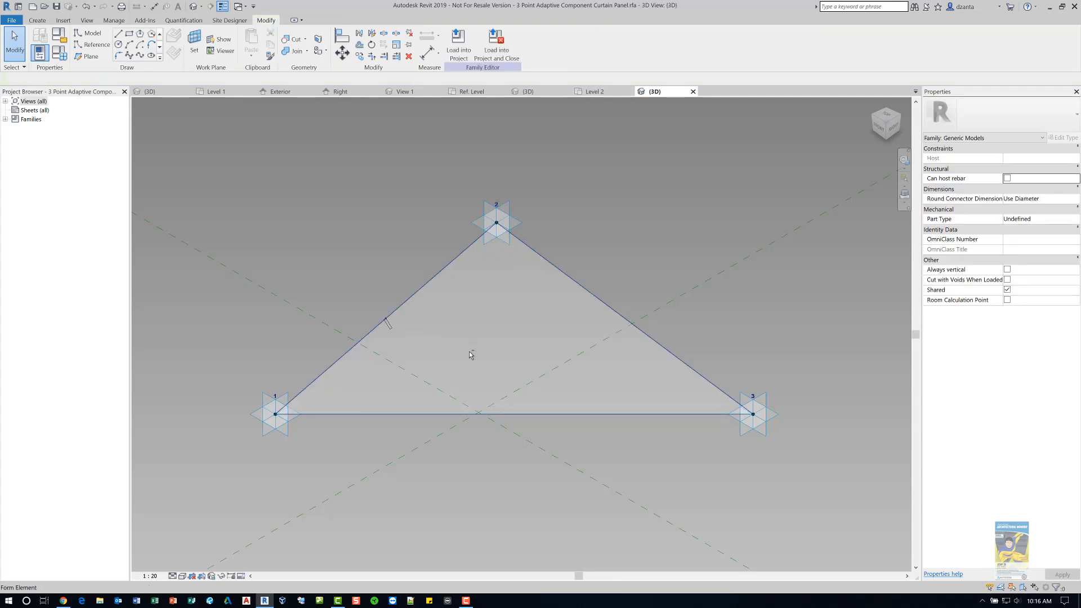
- Select the glass surface form and orbit around the dissolved panel to examine its profile and adaptive points
shift+middle_drag(473, 355, 572, 399)
scroll(643, 415, up, 2)
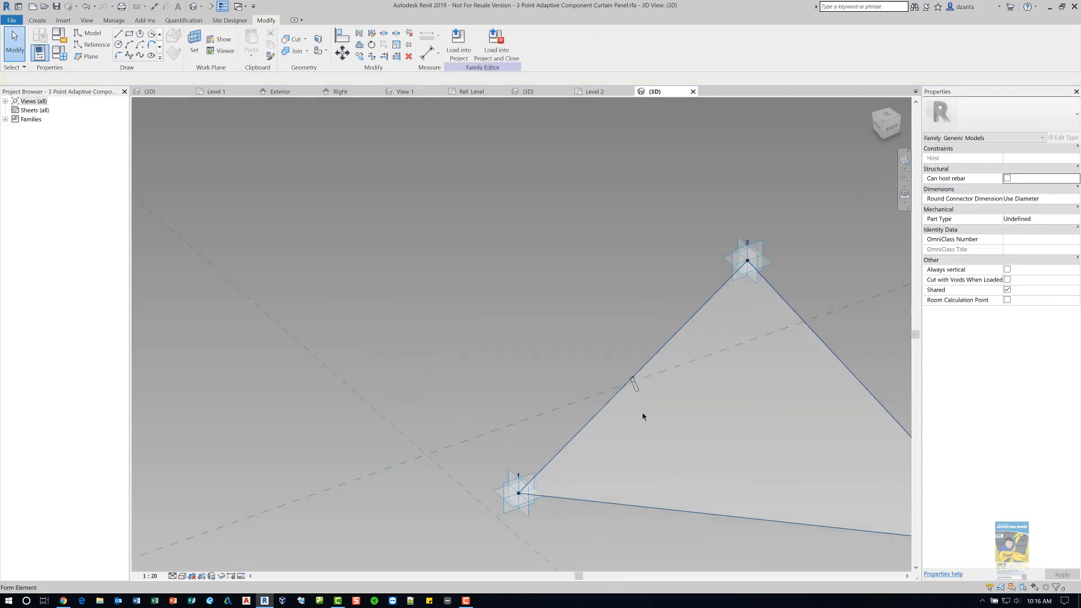
click(643, 415)
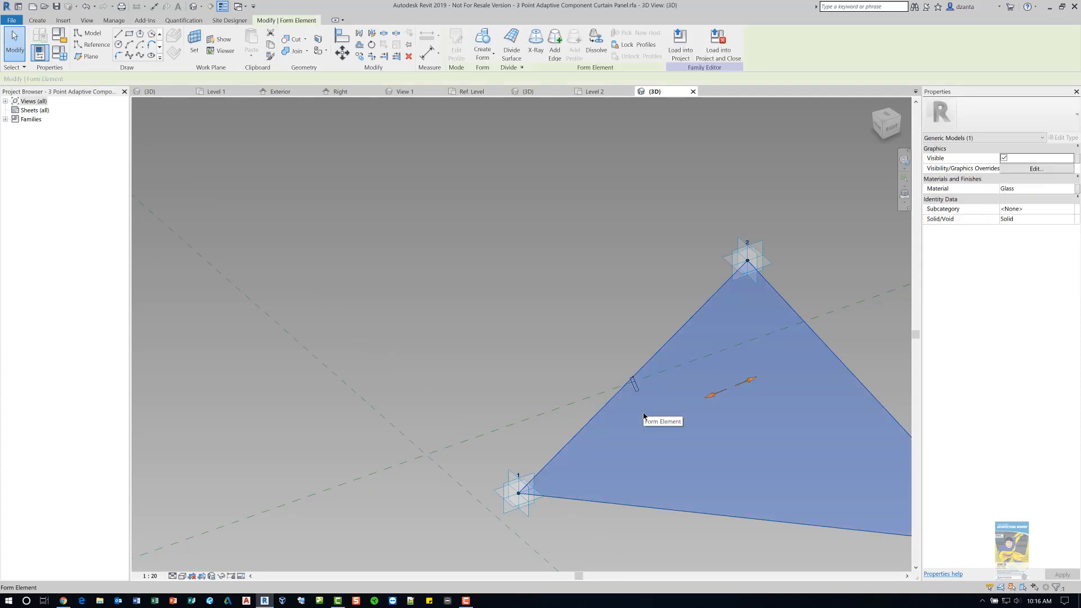
key(Escape)
middle_drag(643, 416, 446, 342)
scroll(576, 367, up, 1)
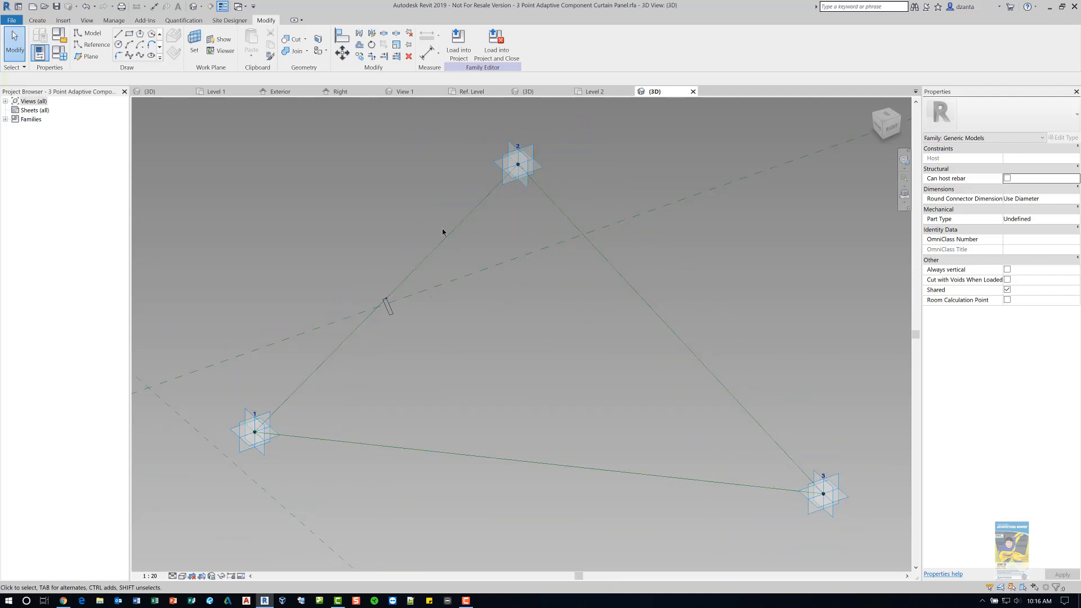
scroll(446, 224, down, 2)
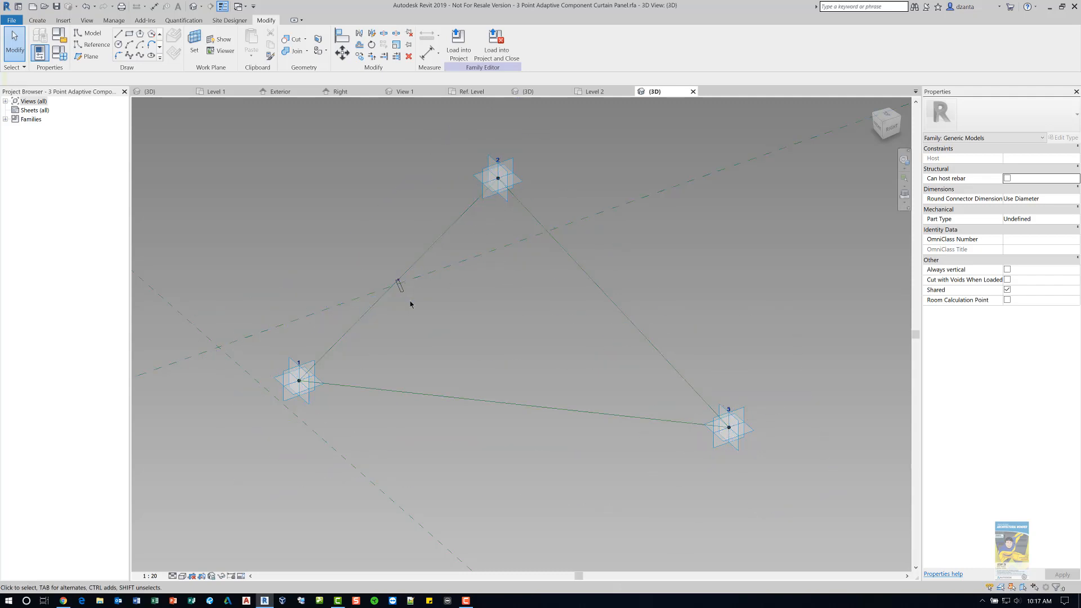
scroll(411, 302, up, 2)
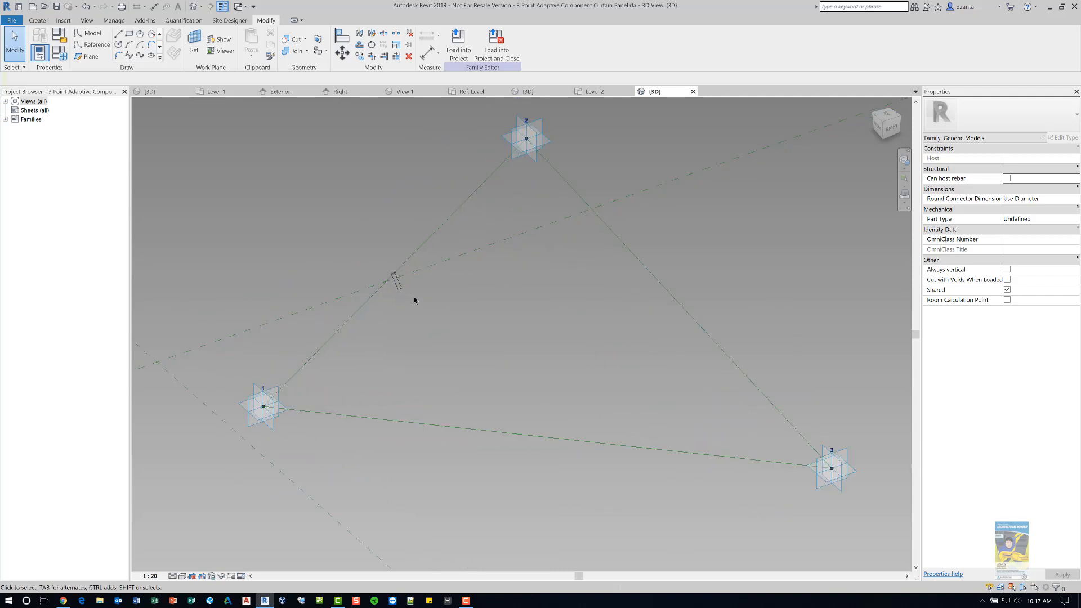
scroll(413, 296, up, 2)
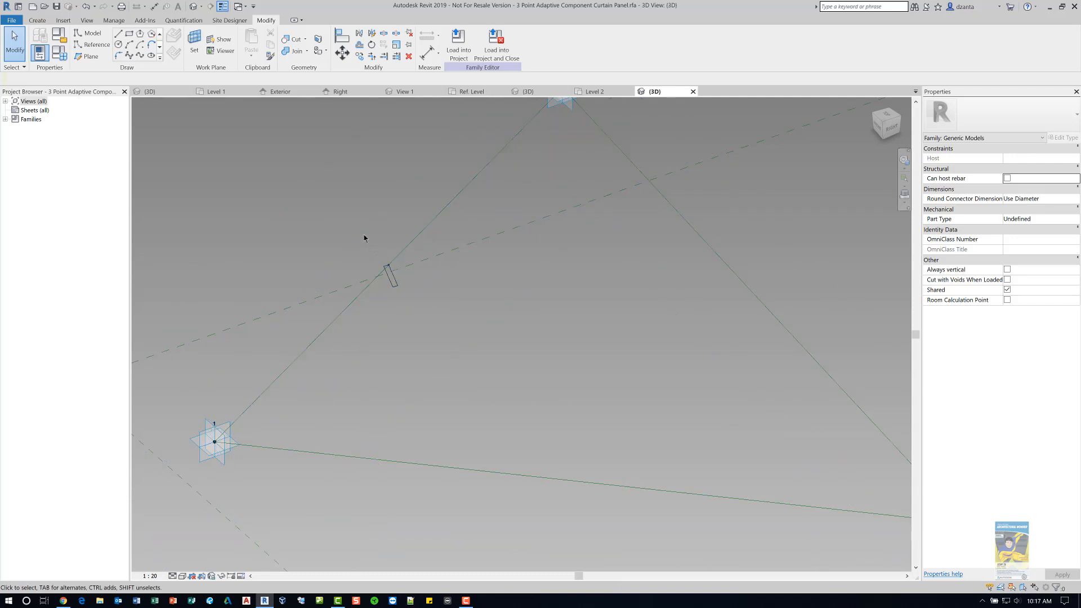
- Select the profile's hosting reference point and set its Show Reference Planes option to Always
drag(365, 235, 410, 279)
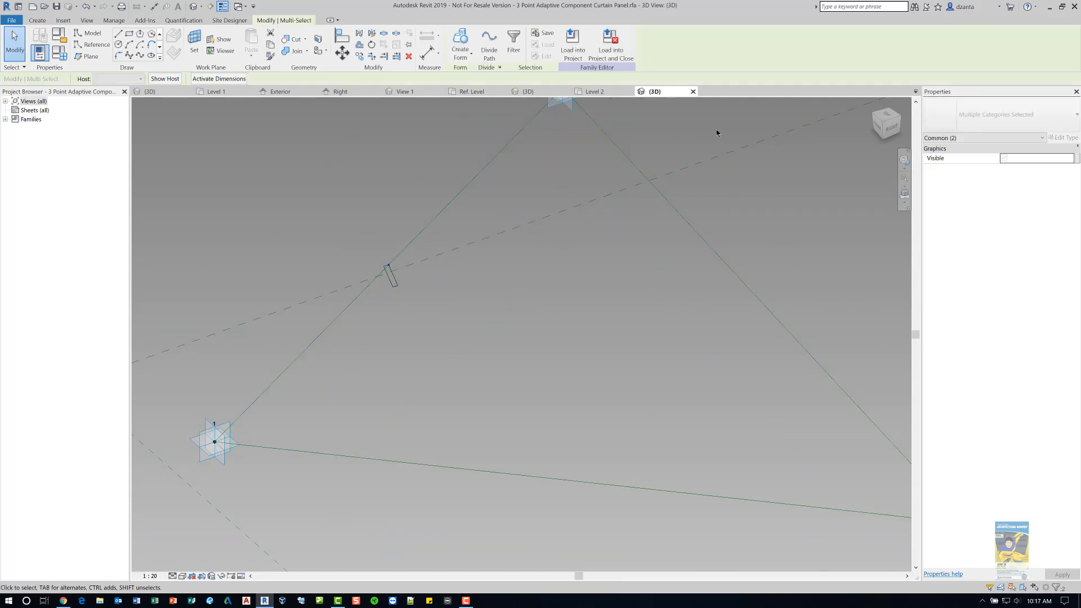
click(361, 194)
scroll(385, 253, up, 3)
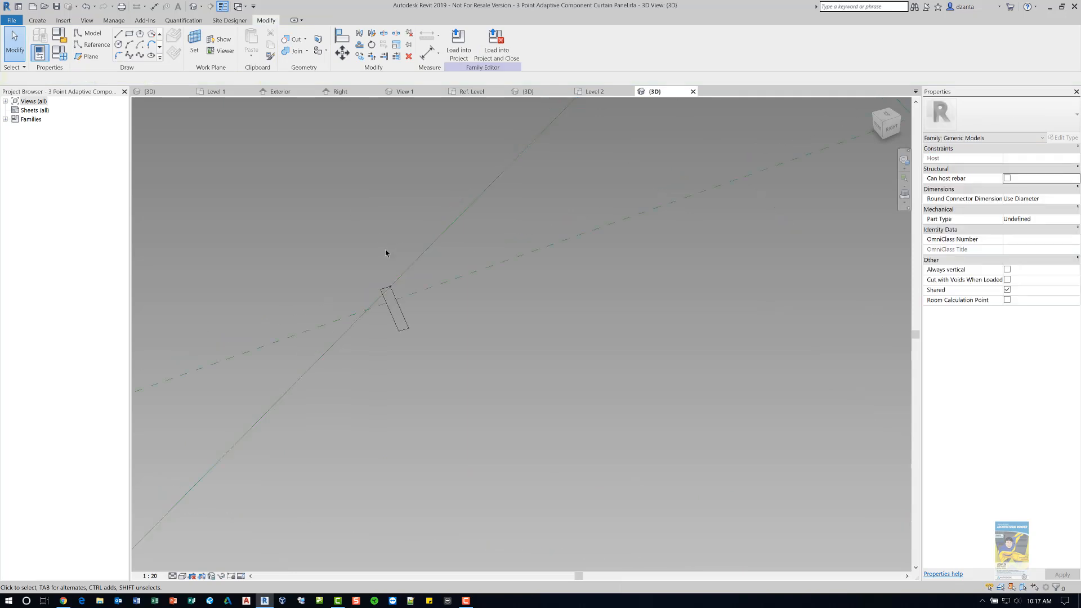
click(395, 294)
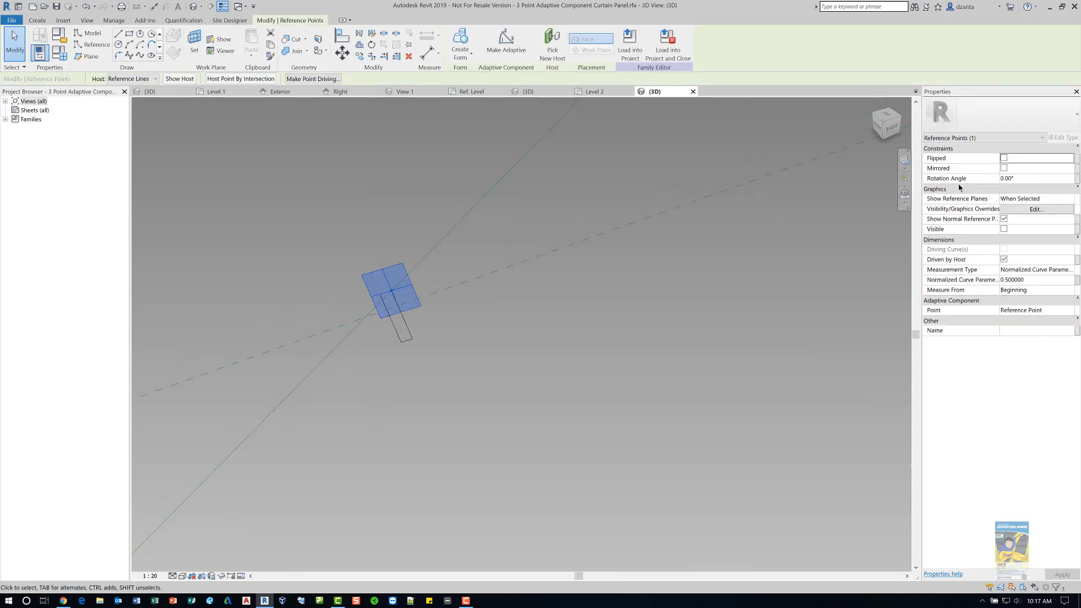
click(1070, 204)
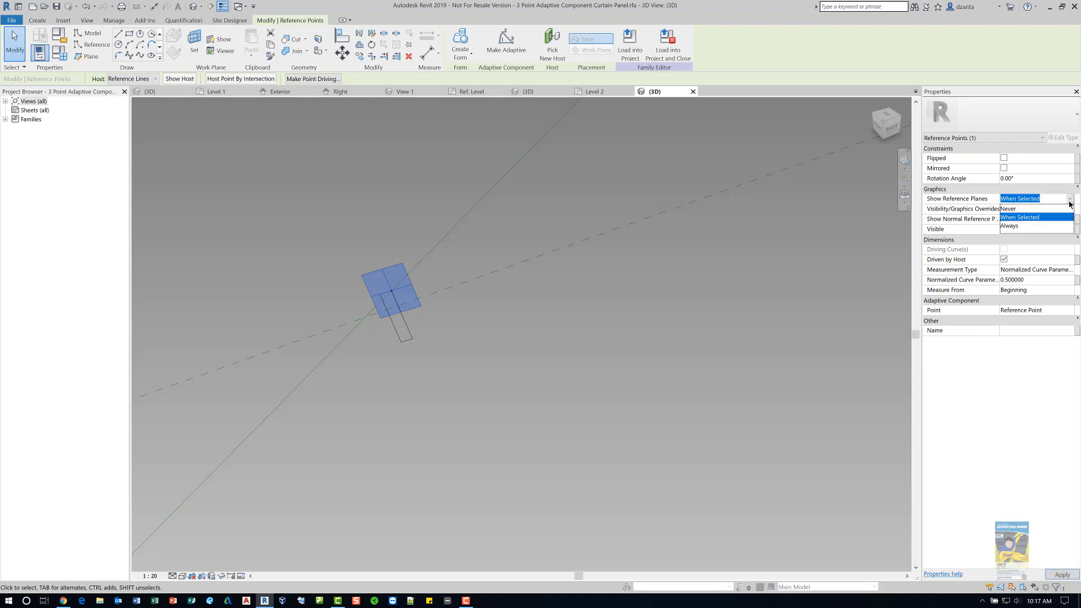
click(1012, 226)
click(360, 189)
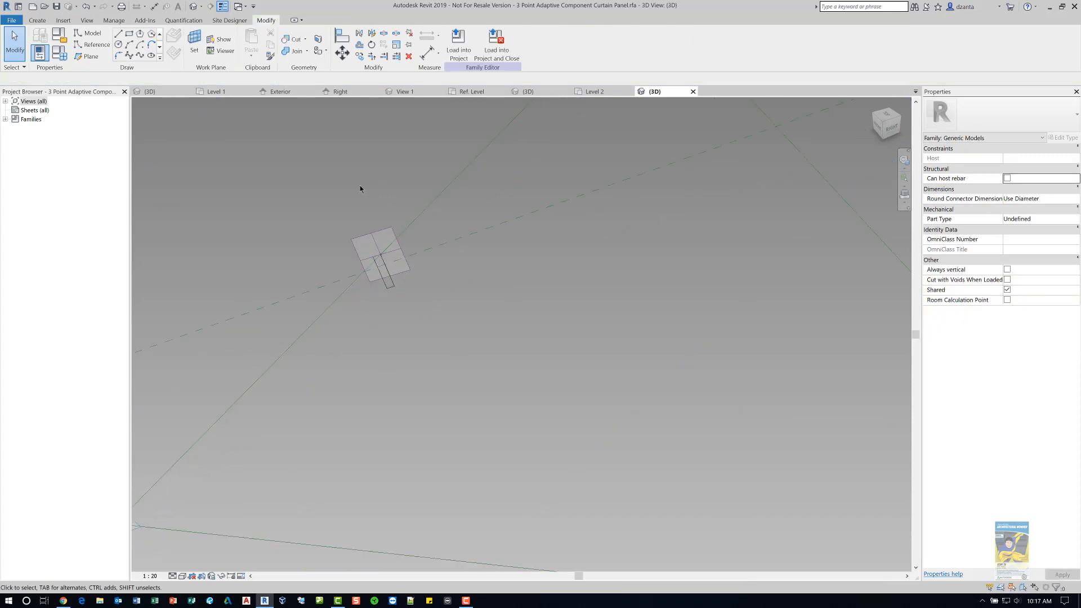
- Select the rectangular profile together with the triangular path lines and create the frame form again
scroll(360, 188, down, 4)
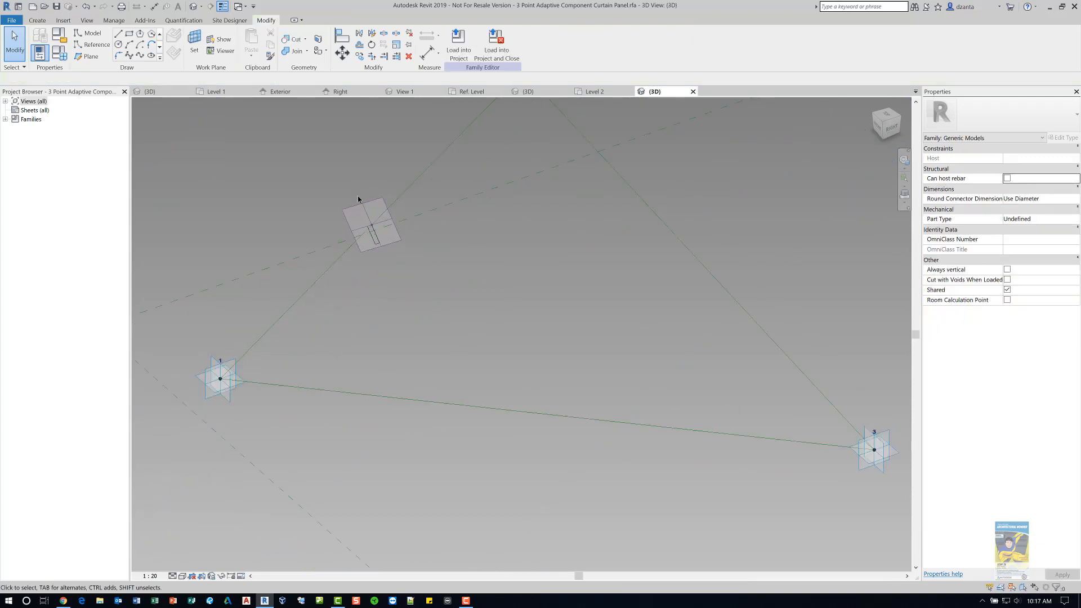
click(357, 208)
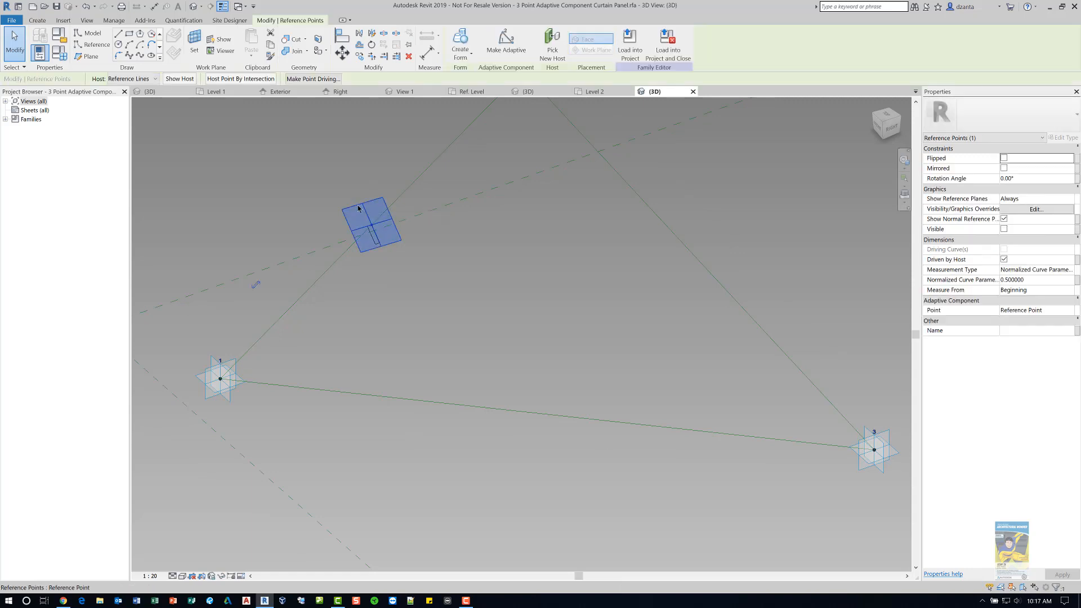
click(244, 184)
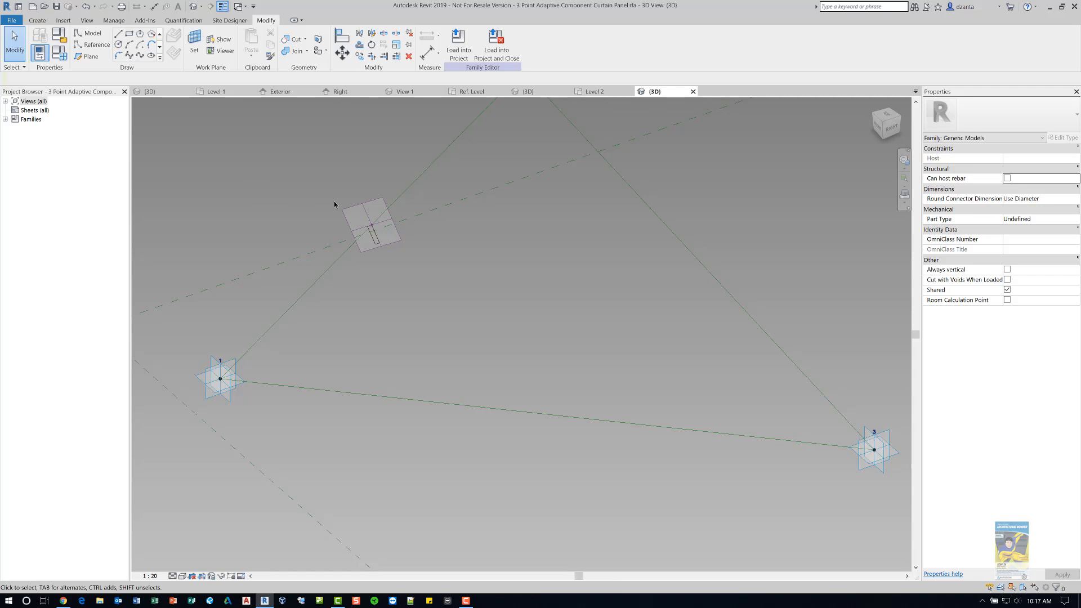
click(375, 243)
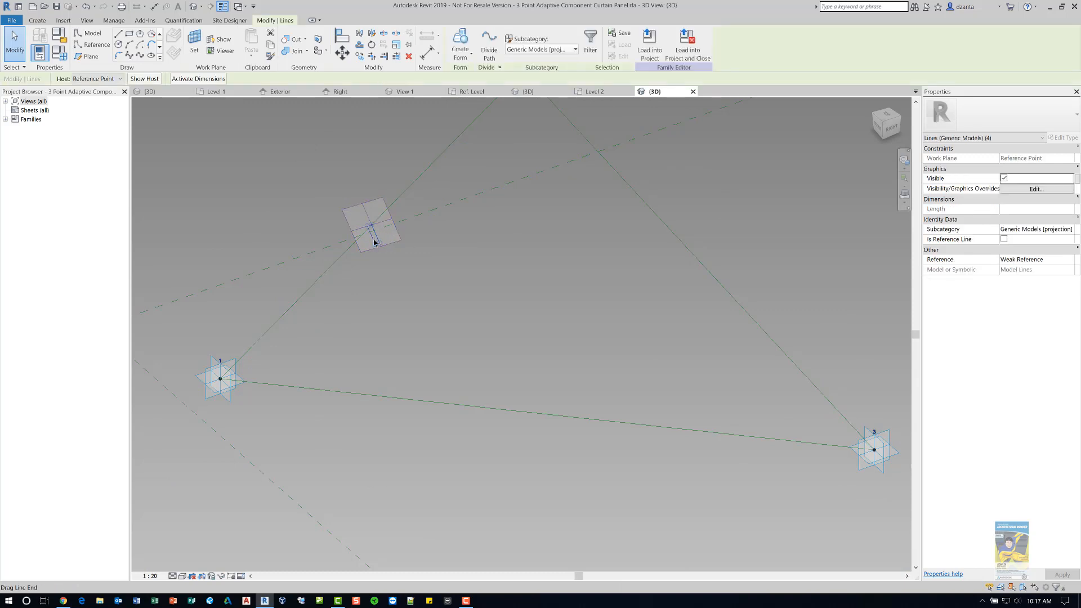
ctrl+click(316, 292)
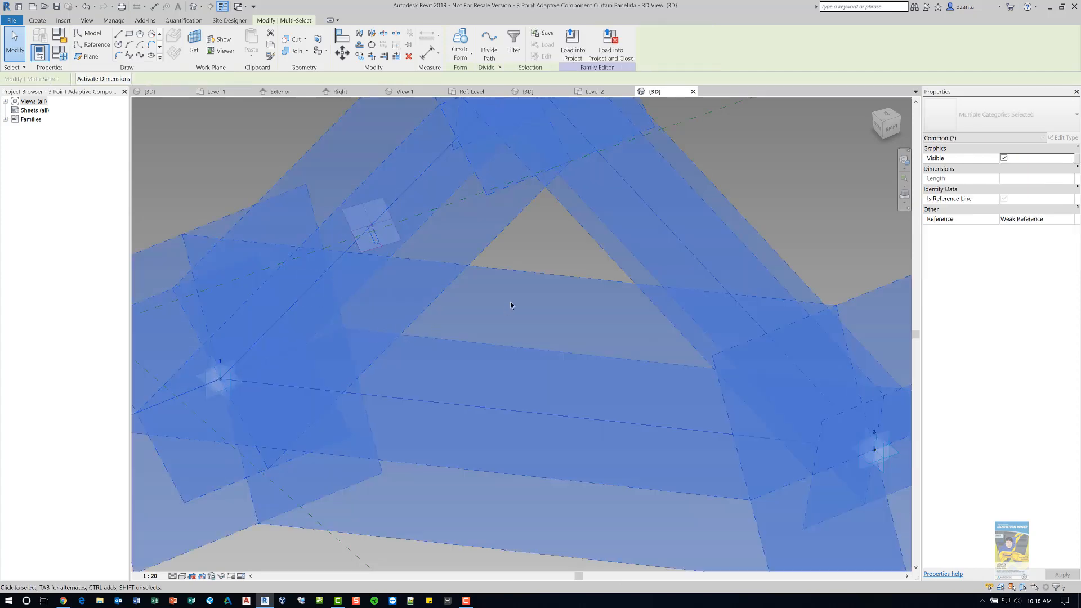
scroll(509, 301, down, 3)
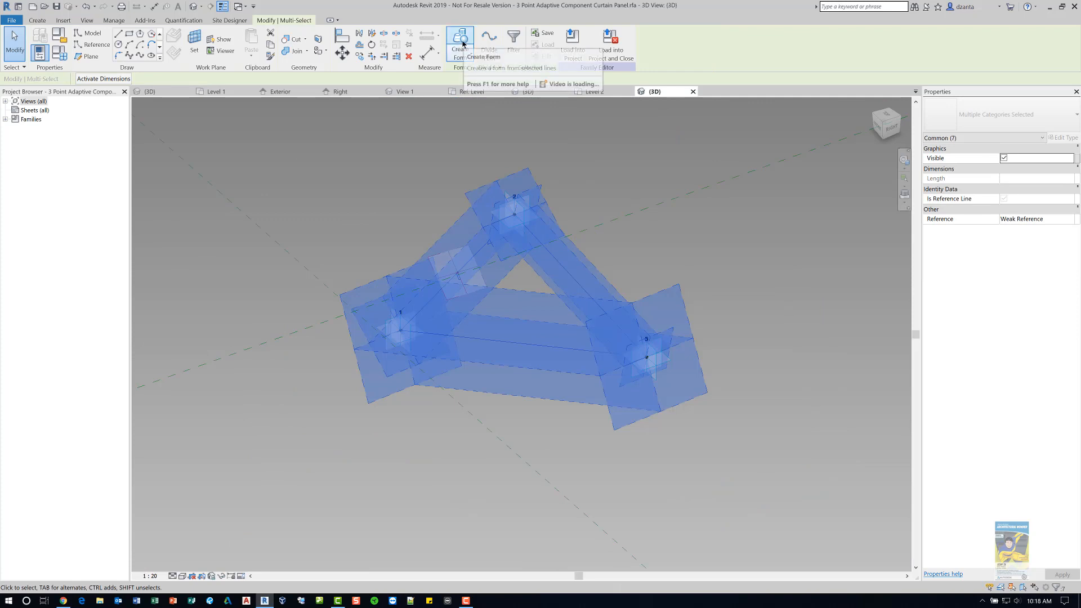
click(461, 45)
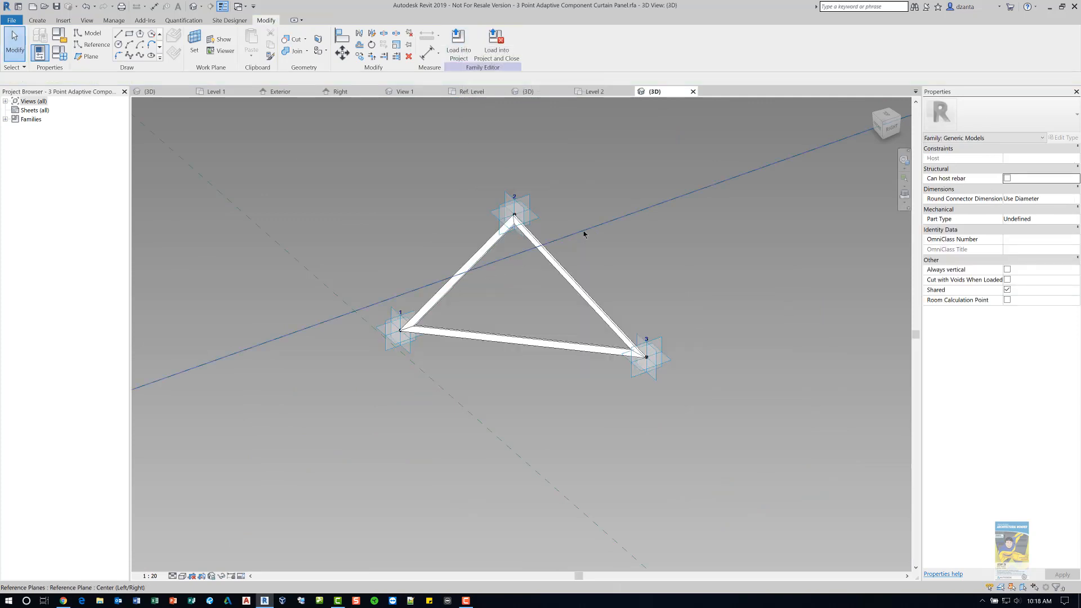
- Create a flat surface form from the three reference lines joining the adaptive points
scroll(584, 234, up, 2)
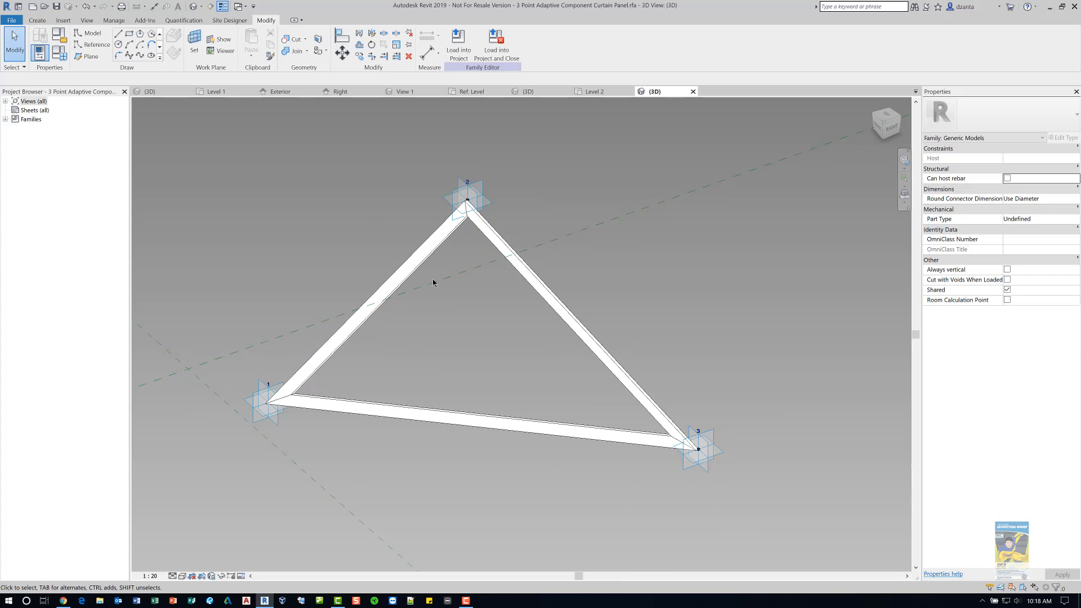
click(483, 224)
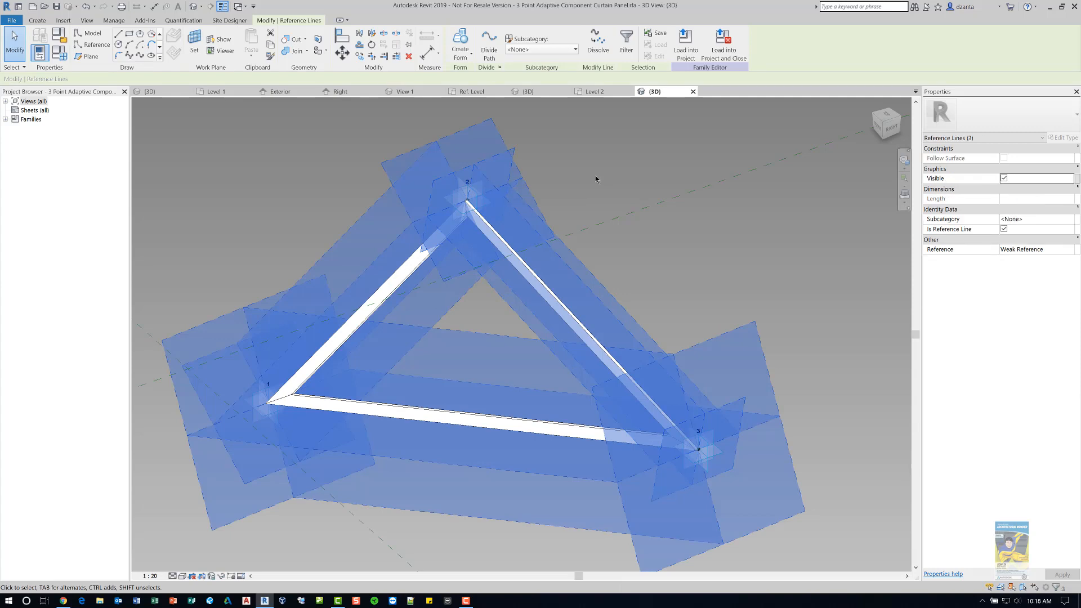
click(460, 38)
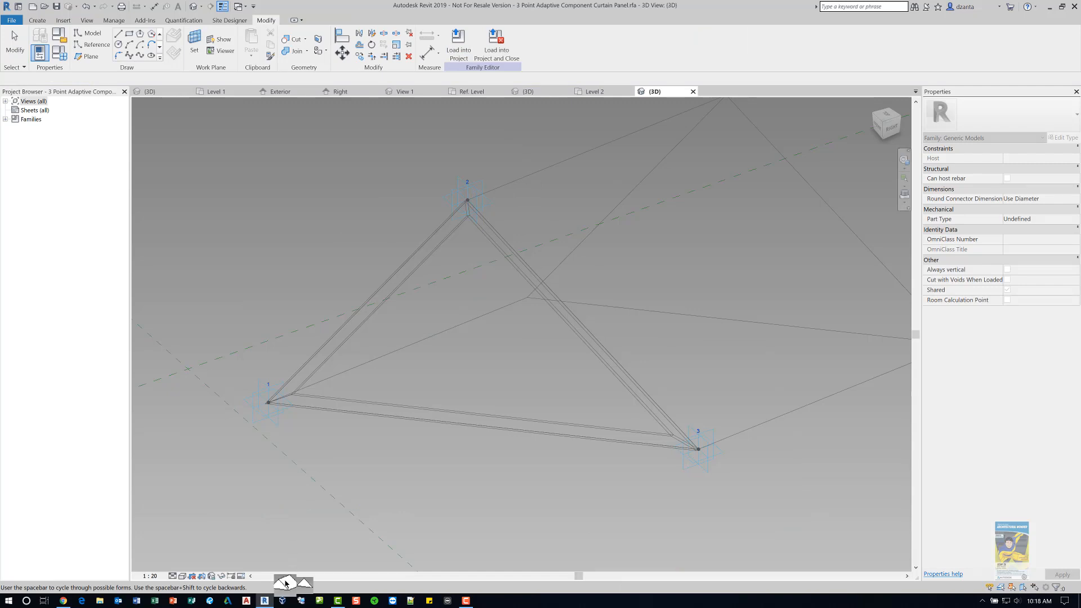
key(ctrl)
key(ctrl)
key(ctrl)
key(ctrl)
key(ctrl)
key(ctrl)
click(302, 587)
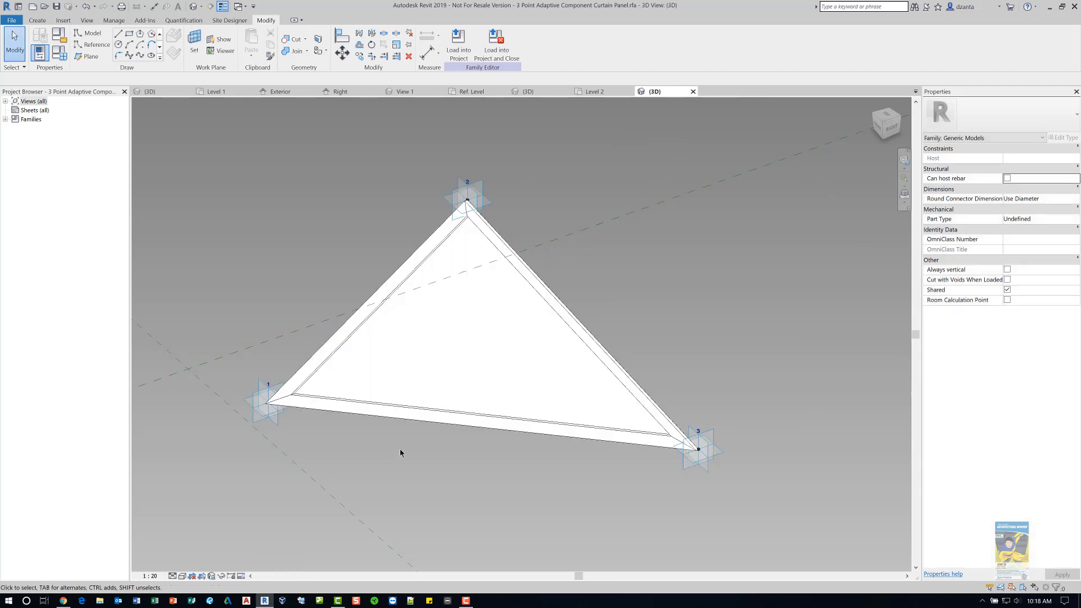
- Assign the Glass material to the new triangular surface form
click(429, 375)
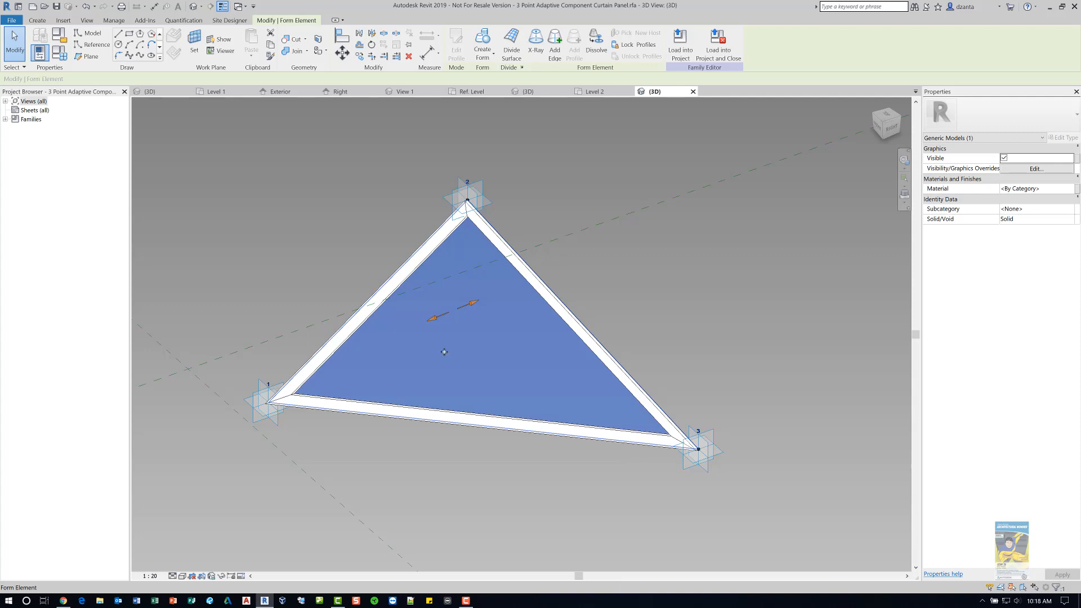
click(1067, 190)
click(1073, 187)
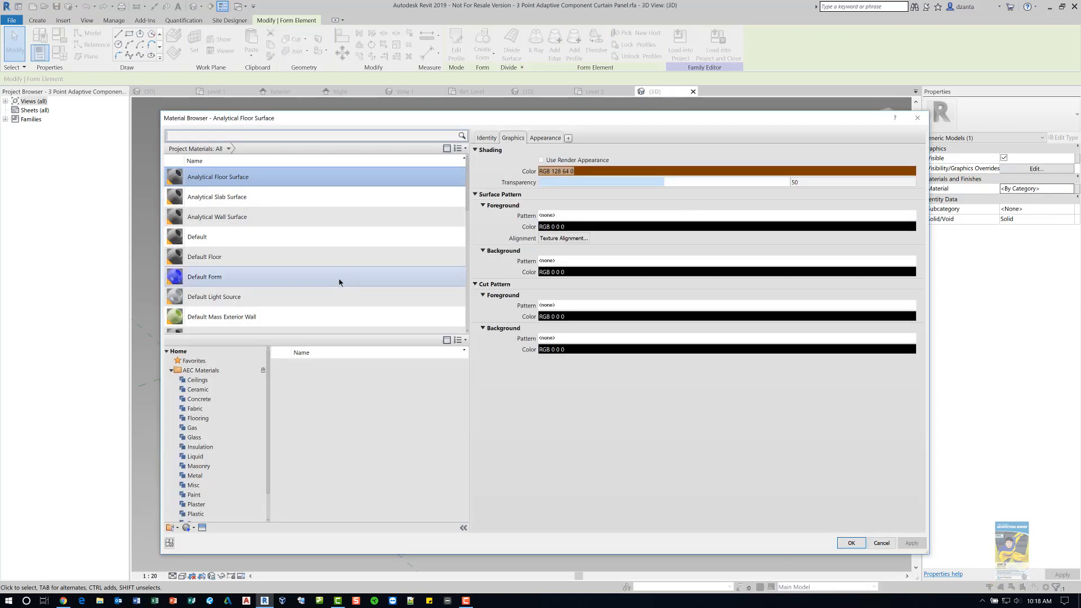
scroll(341, 279, down, 4)
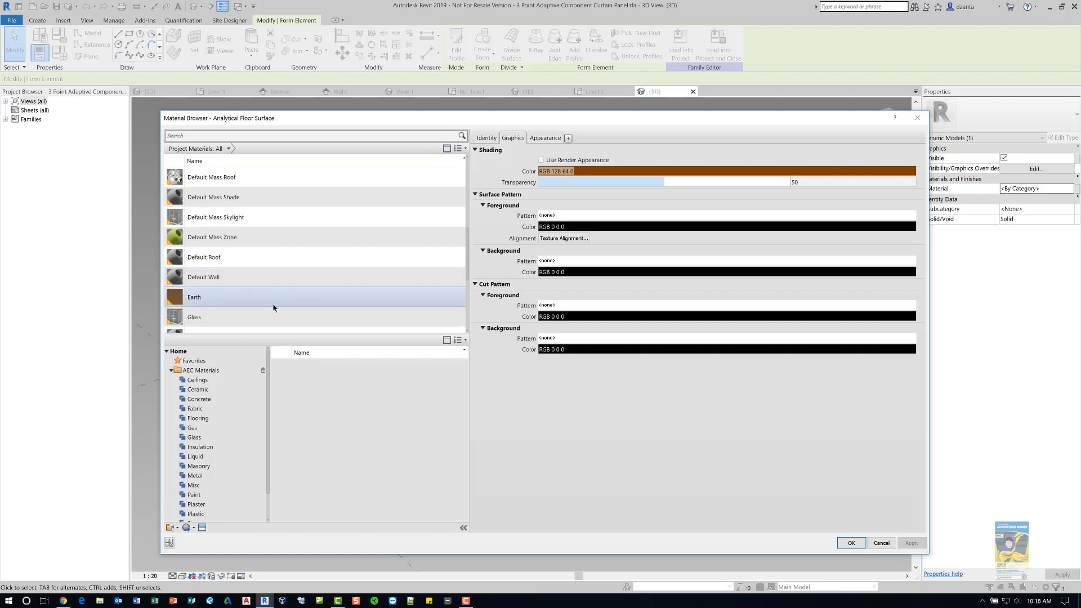
click(266, 322)
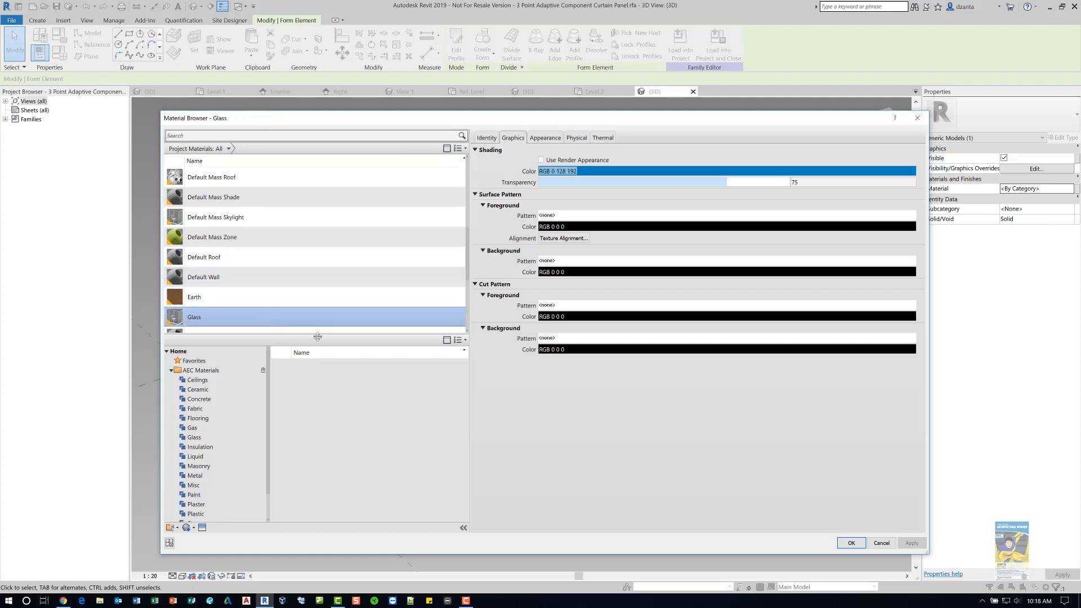
click(847, 545)
click(670, 532)
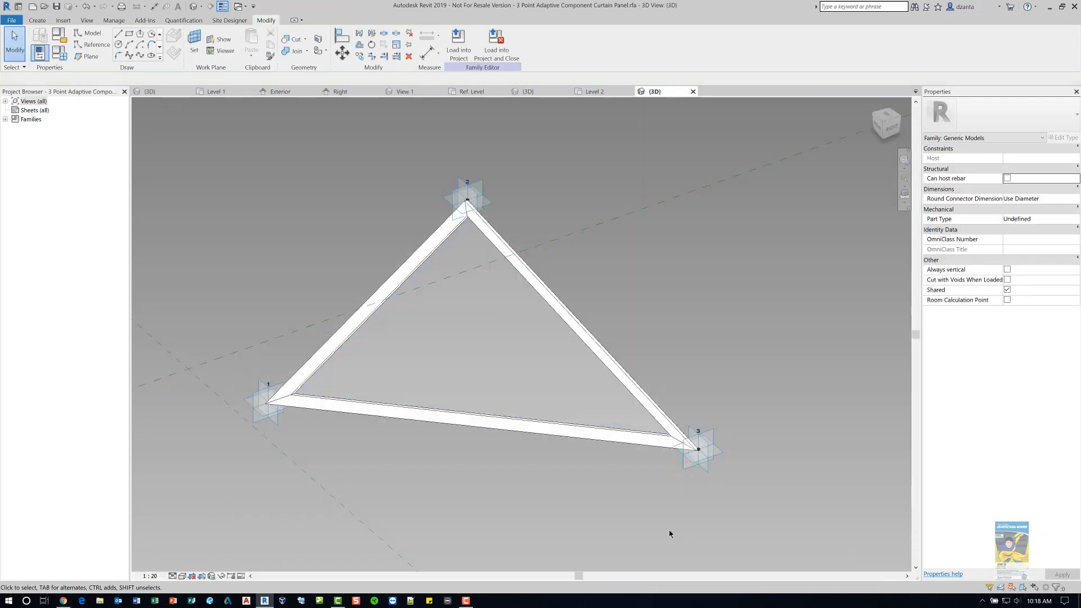
- Close the 3 Point Adaptive Component Curtain Panel family without saving changes
shift+middle_drag(556, 459, 623, 329)
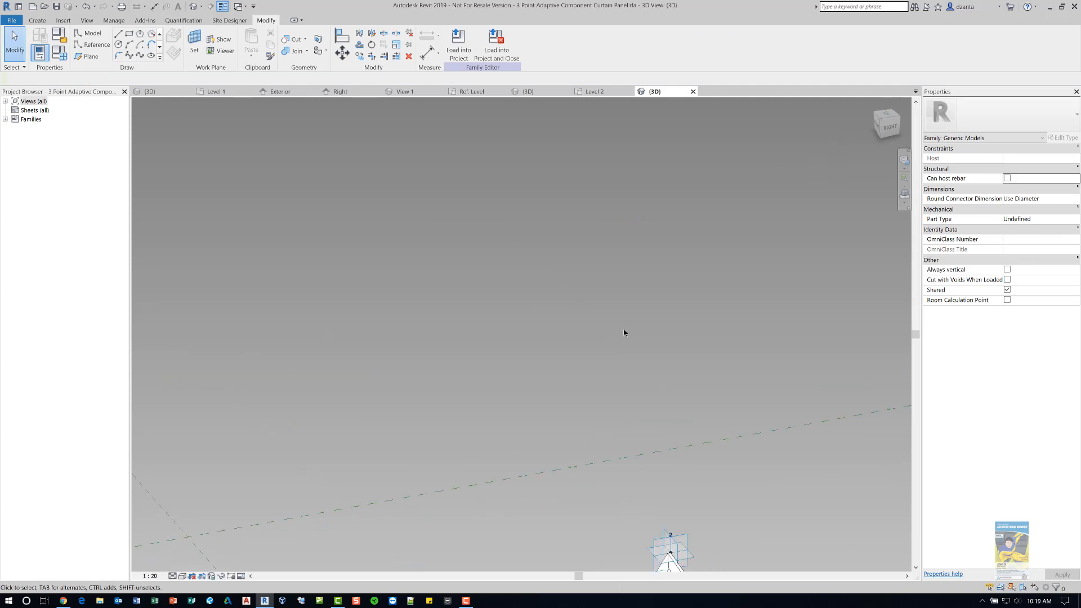
scroll(624, 330, down, 4)
middle_drag(622, 374, 545, 334)
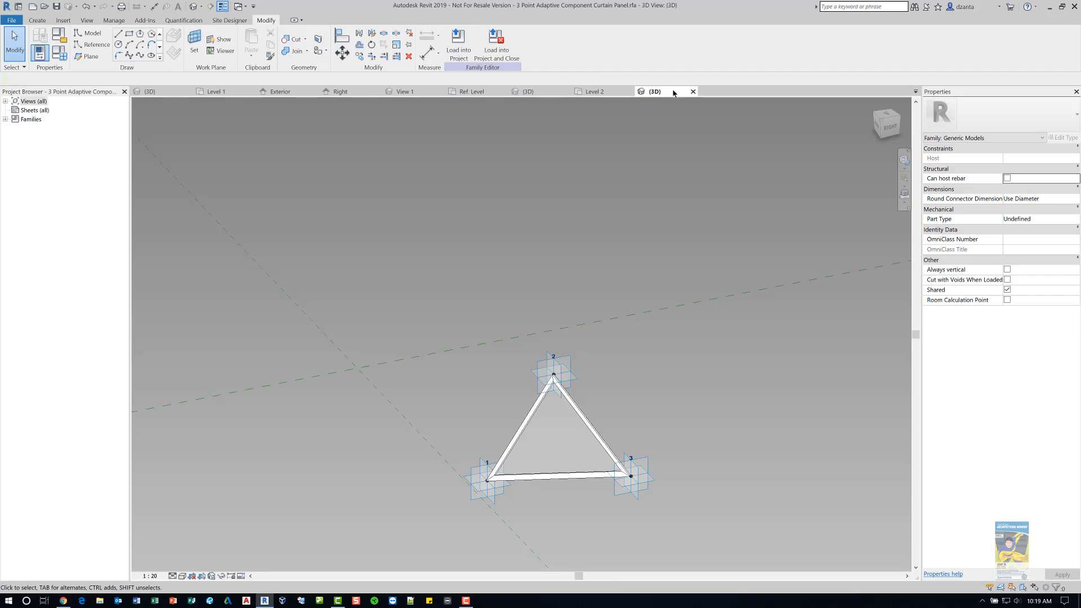
click(694, 91)
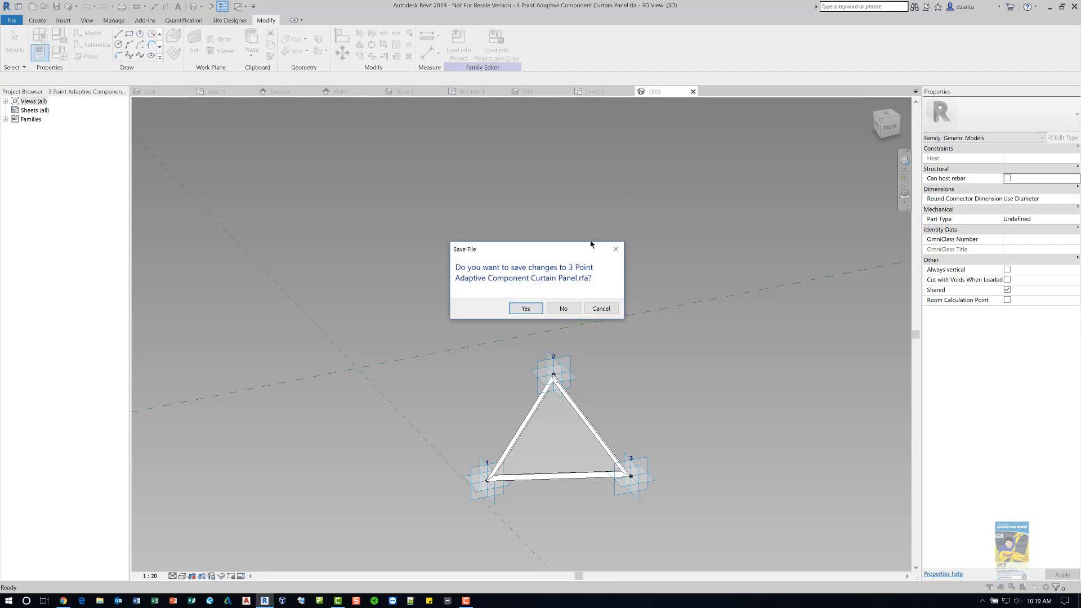
click(562, 308)
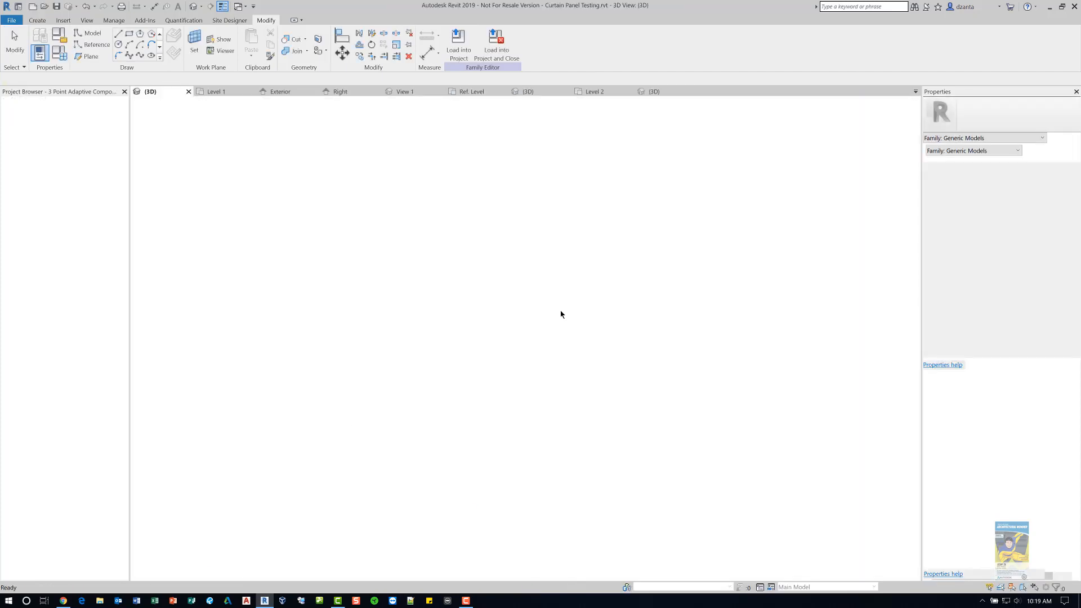
- Place an instance of the 3 Point Adaptive Component Curtain Panel in open space beside the roof
scroll(360, 490, down, 2)
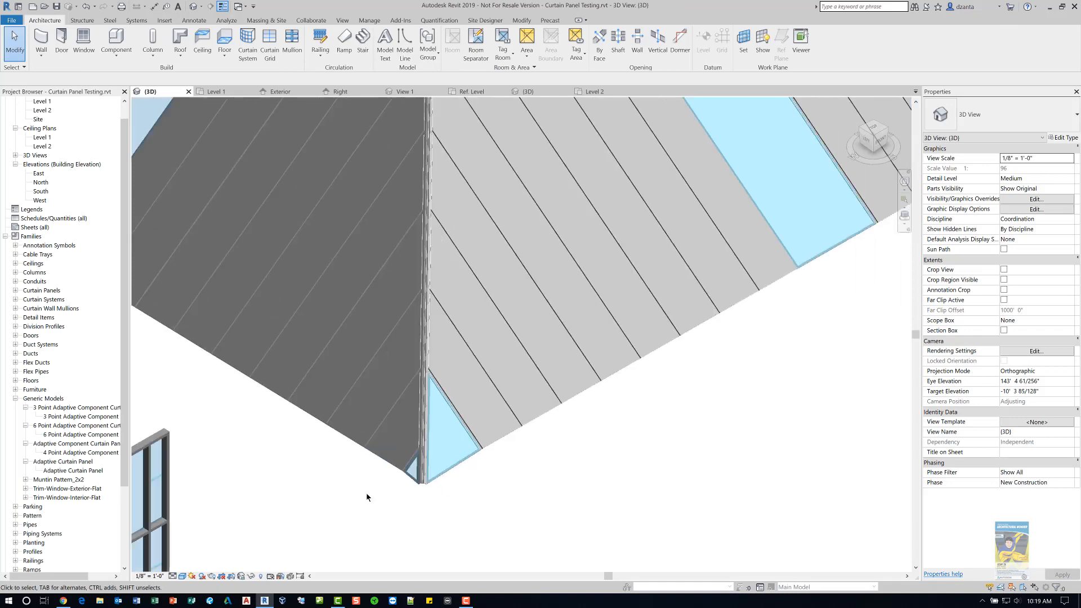
scroll(521, 462, down, 4)
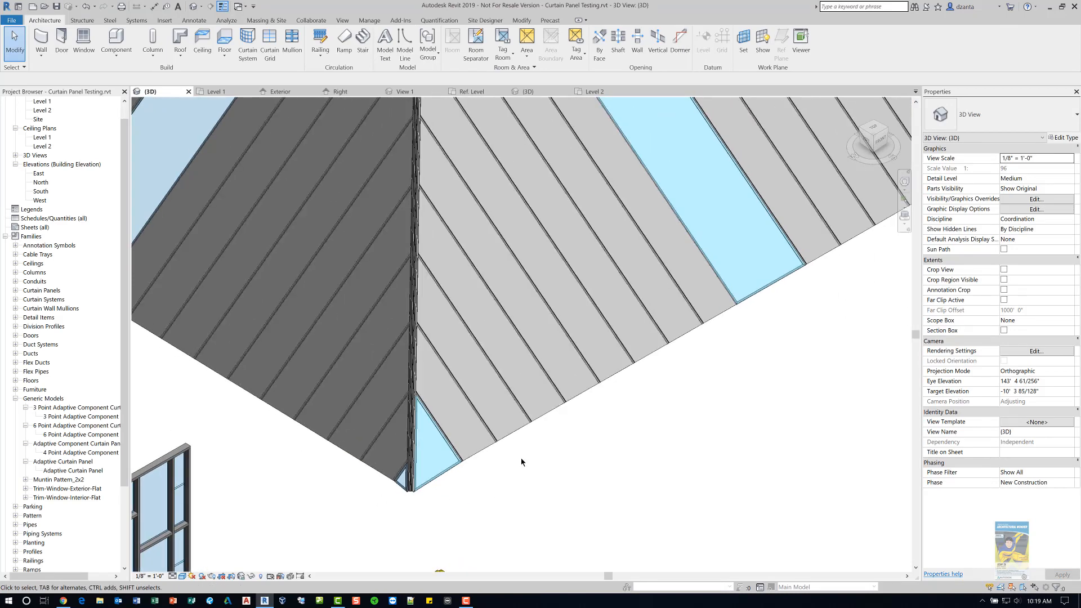
middle_drag(536, 456, 445, 486)
middle_drag(532, 465, 529, 468)
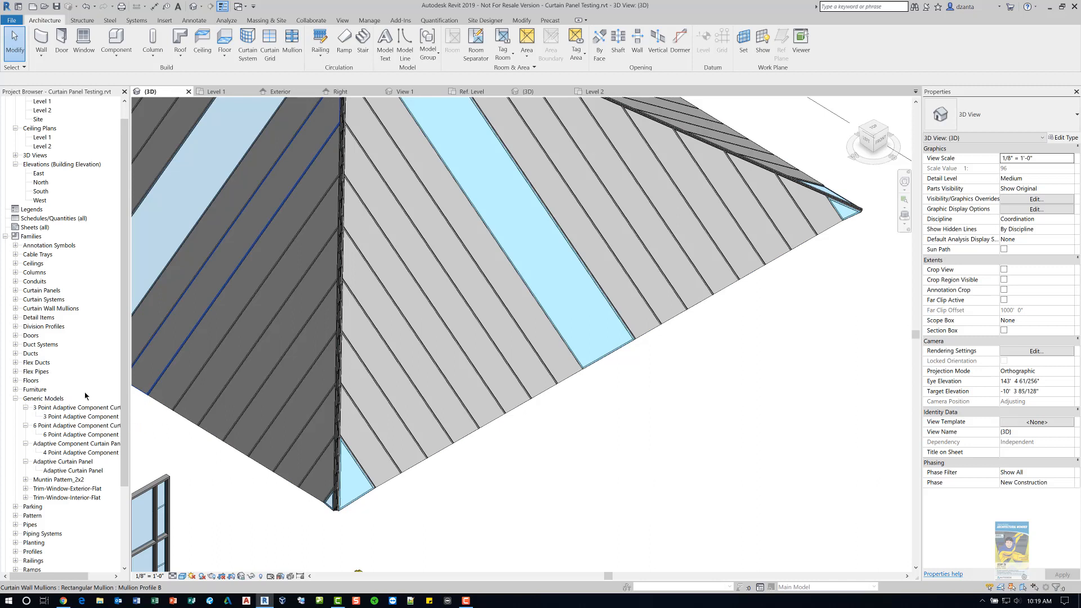
right_click(81, 415)
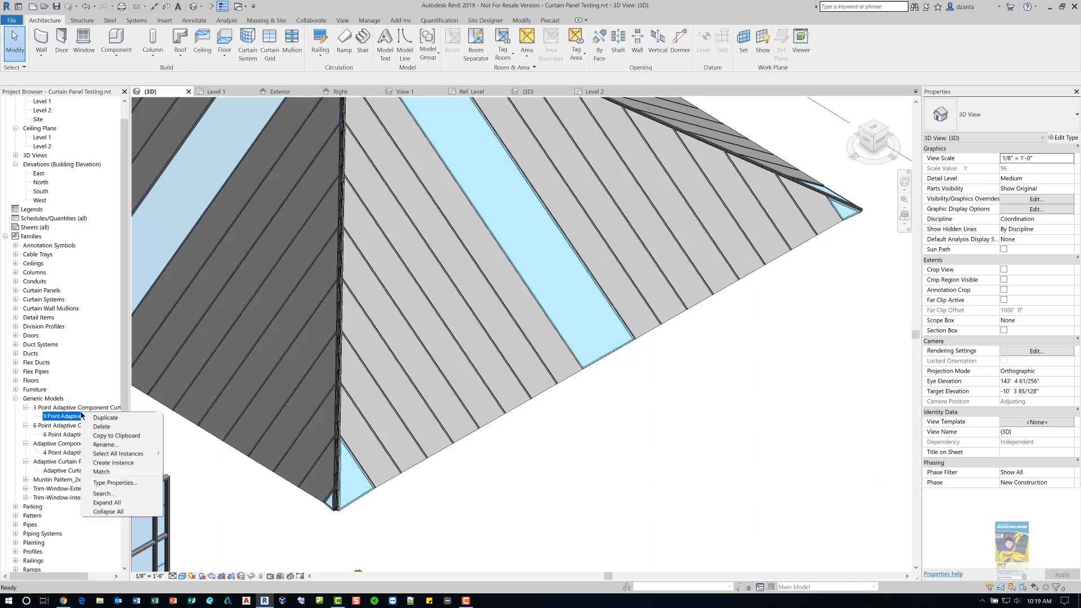
click(105, 464)
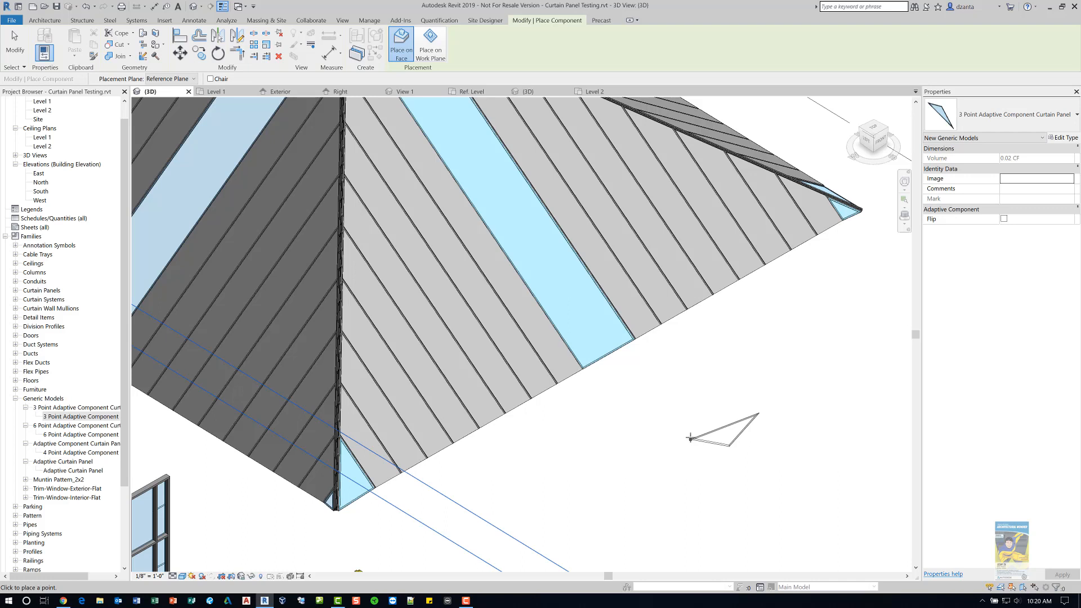
click(697, 364)
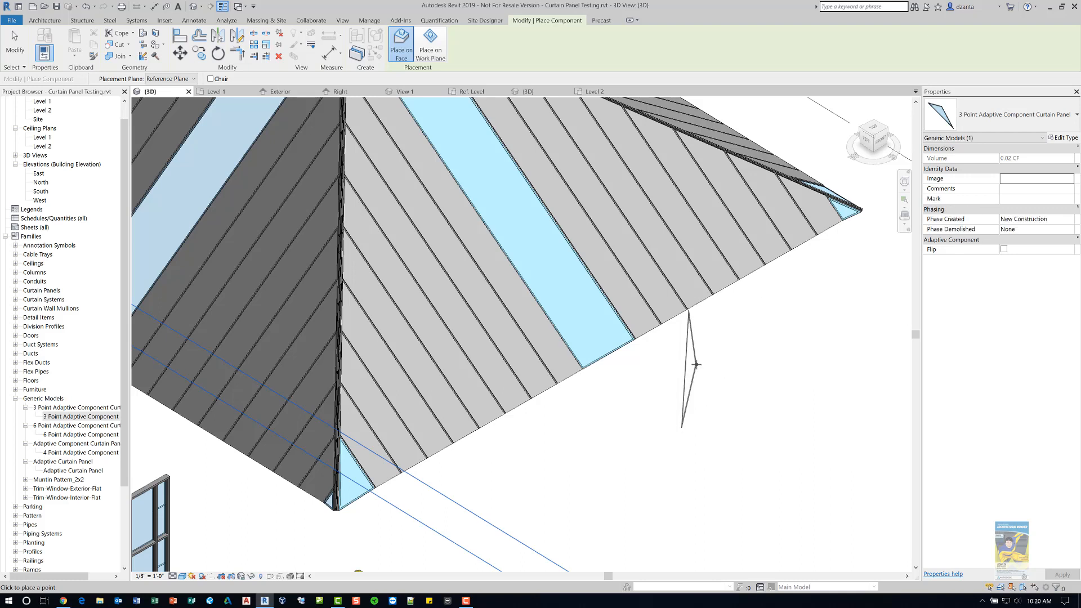
click(763, 378)
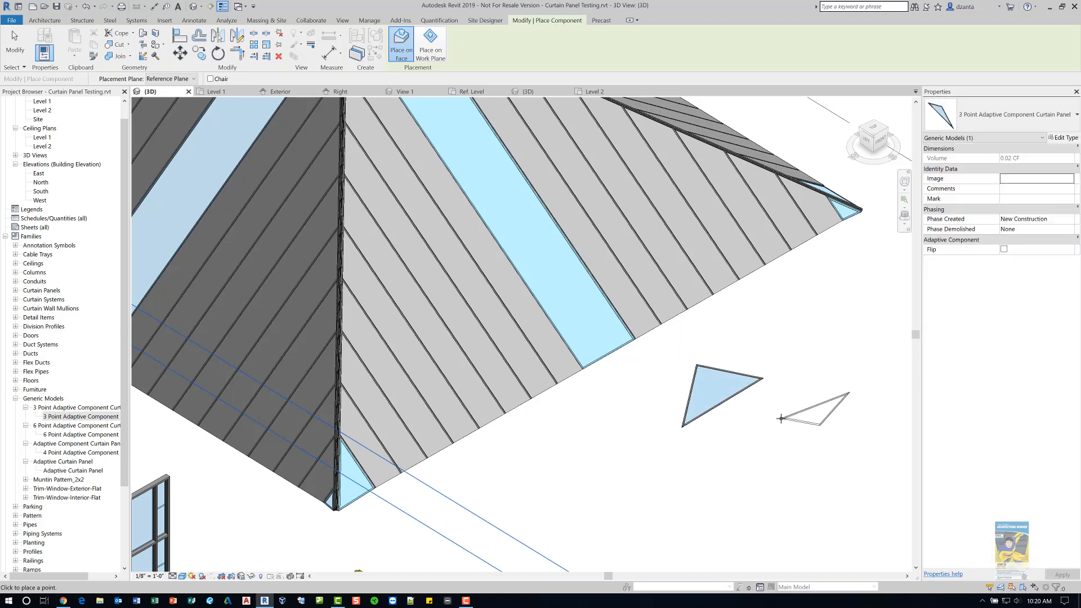
key(Escape)
key(Escape)
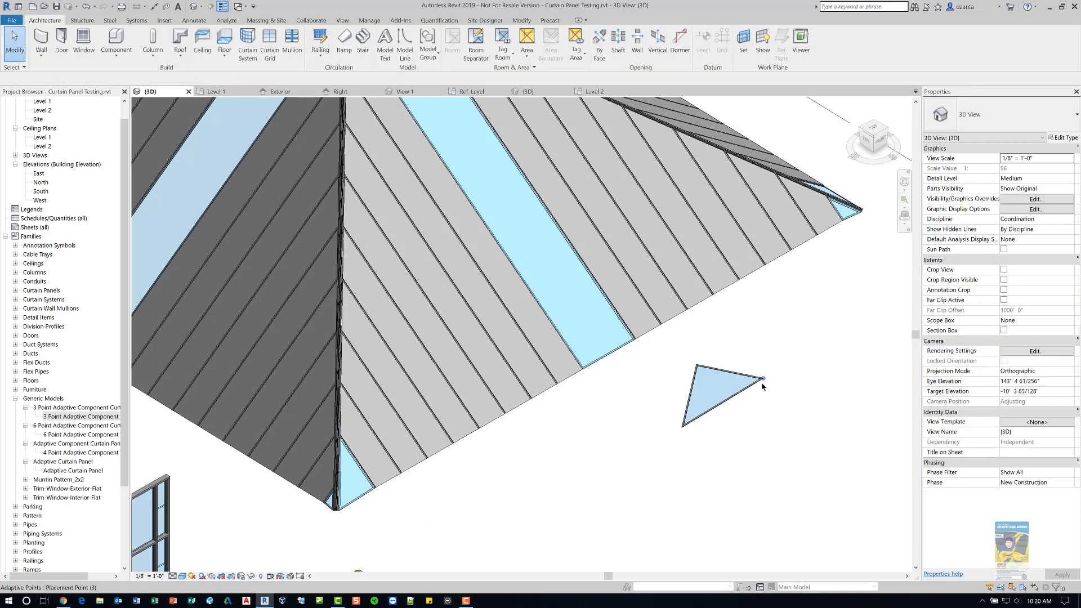
- Drag the test panel's third adaptive point outward to stretch the triangle, then delete the panel
click(763, 378)
drag(773, 376, 868, 406)
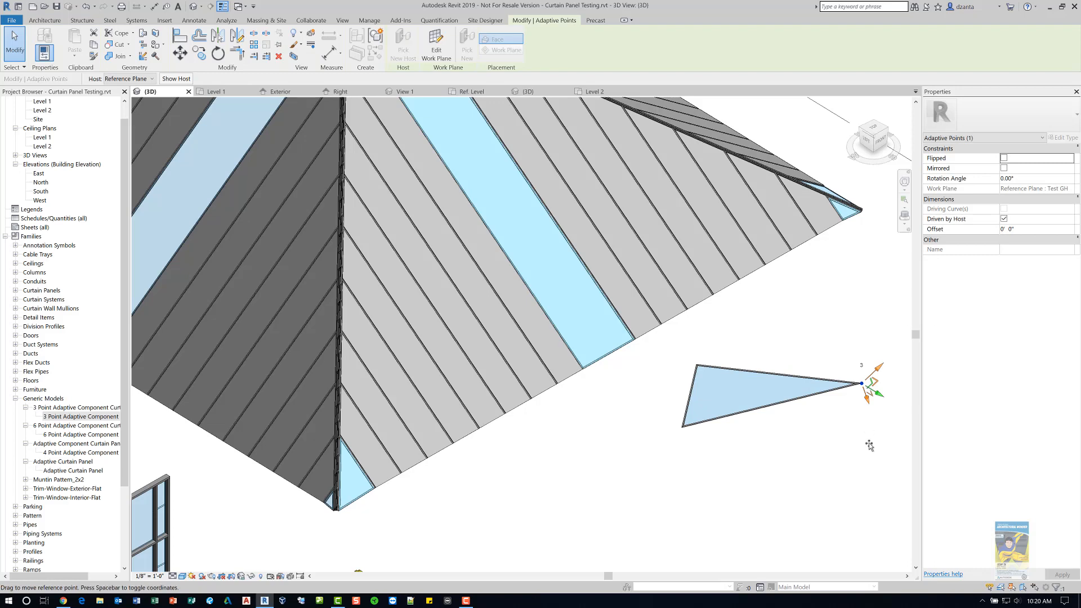
drag(870, 446, 882, 480)
click(764, 486)
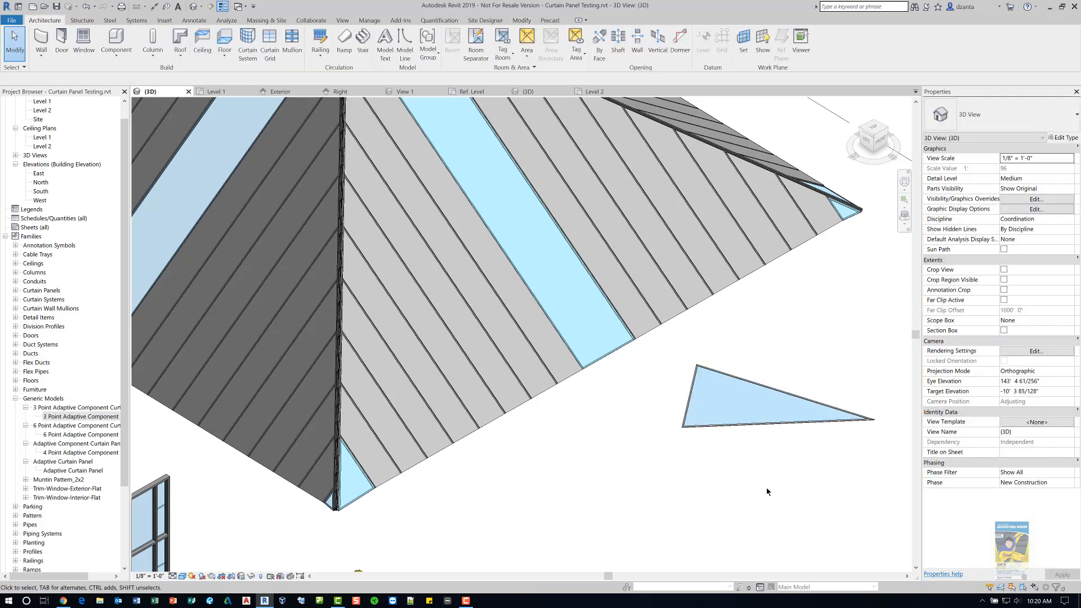
click(772, 407)
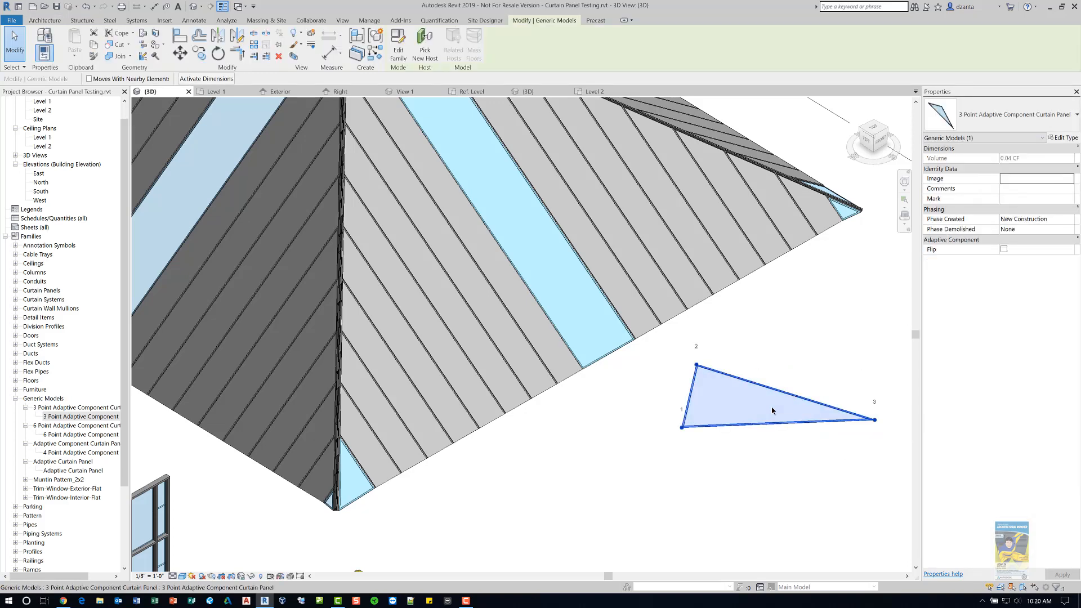
key(Delete)
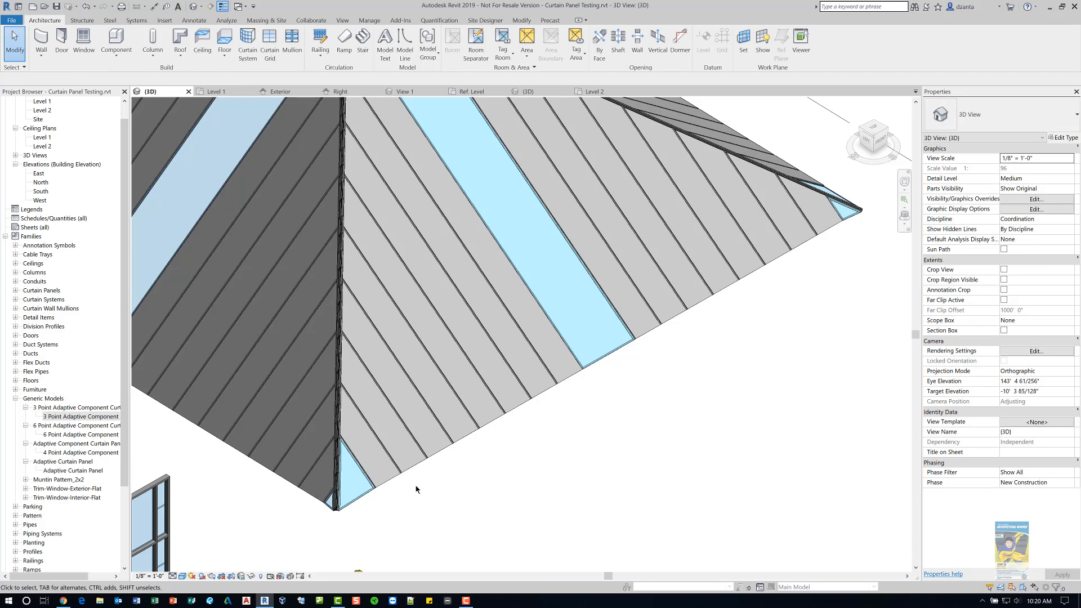
- Open the 6 Point Adaptive Component Curtain Panel family for editing from the project
right_click(95, 435)
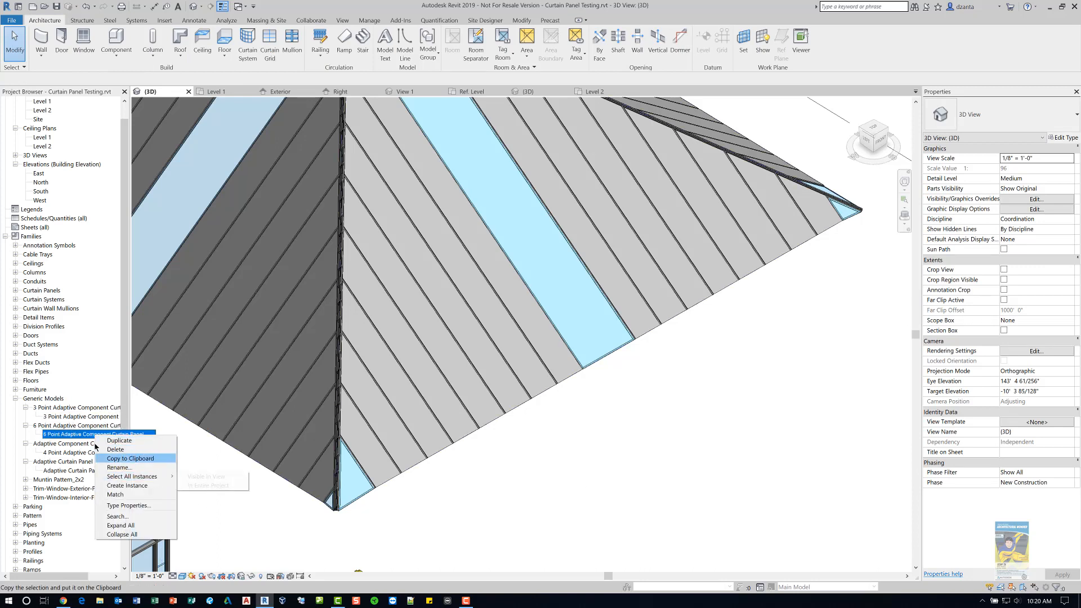
click(83, 428)
right_click(84, 430)
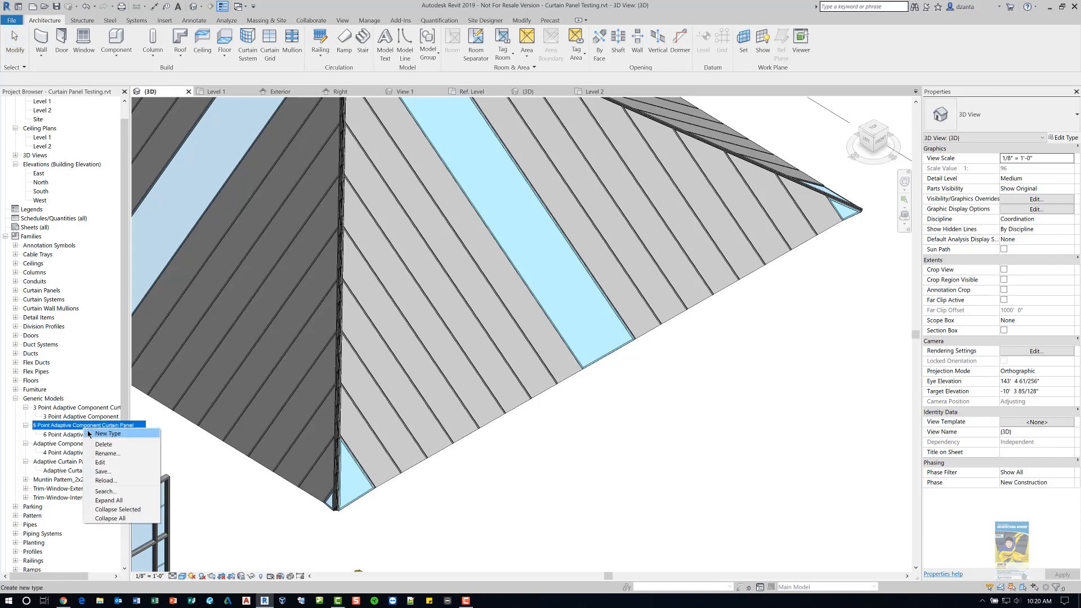
click(115, 466)
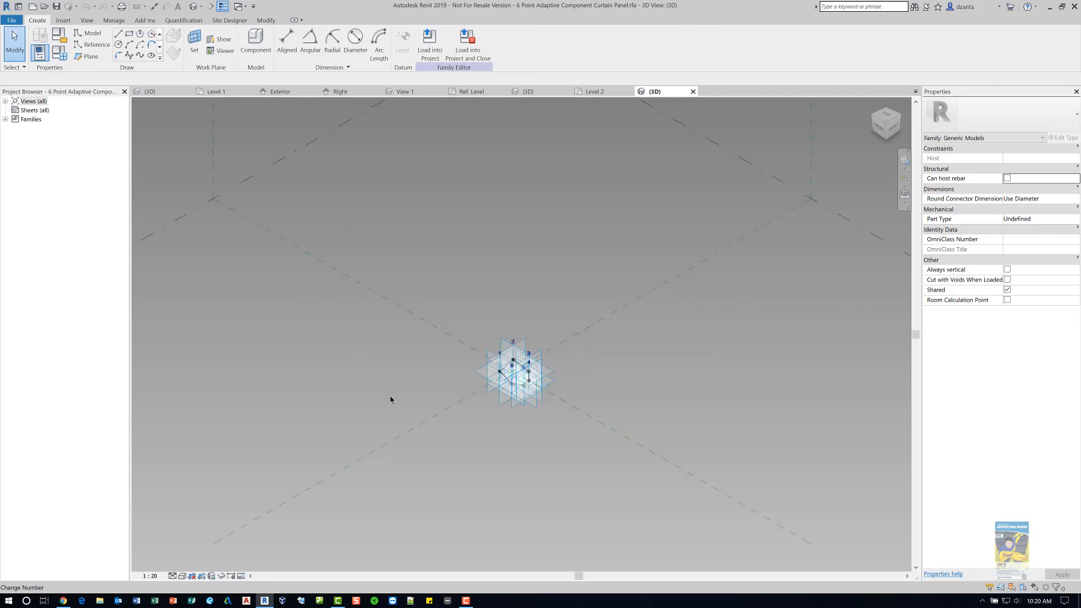
- Inspect the six-point panel family in 3D and close it without saving changes
scroll(502, 353, up, 5)
scroll(628, 364, up, 4)
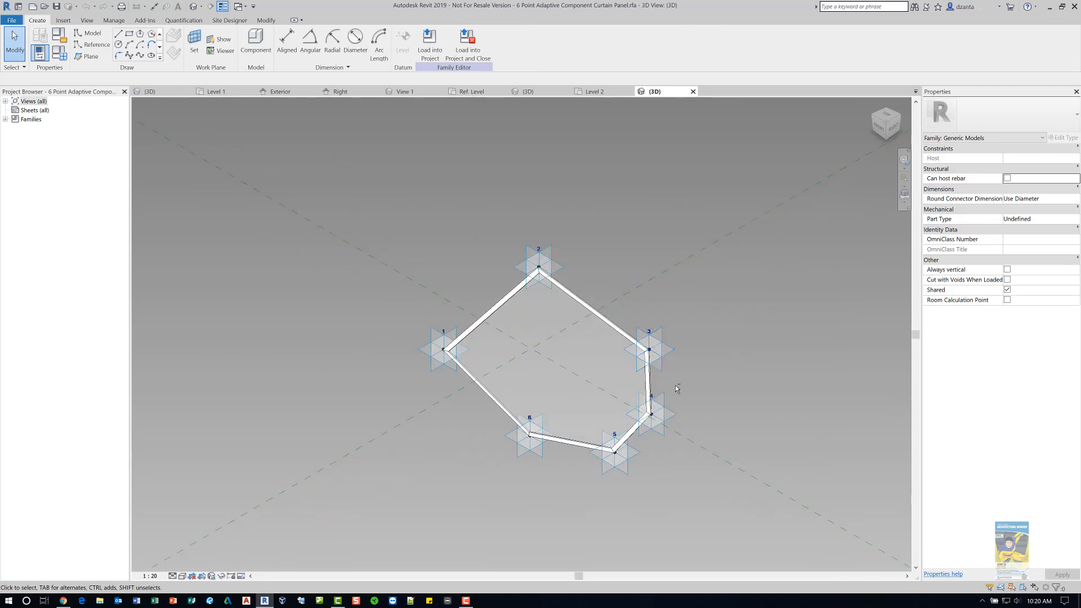
shift+middle_drag(679, 390, 683, 394)
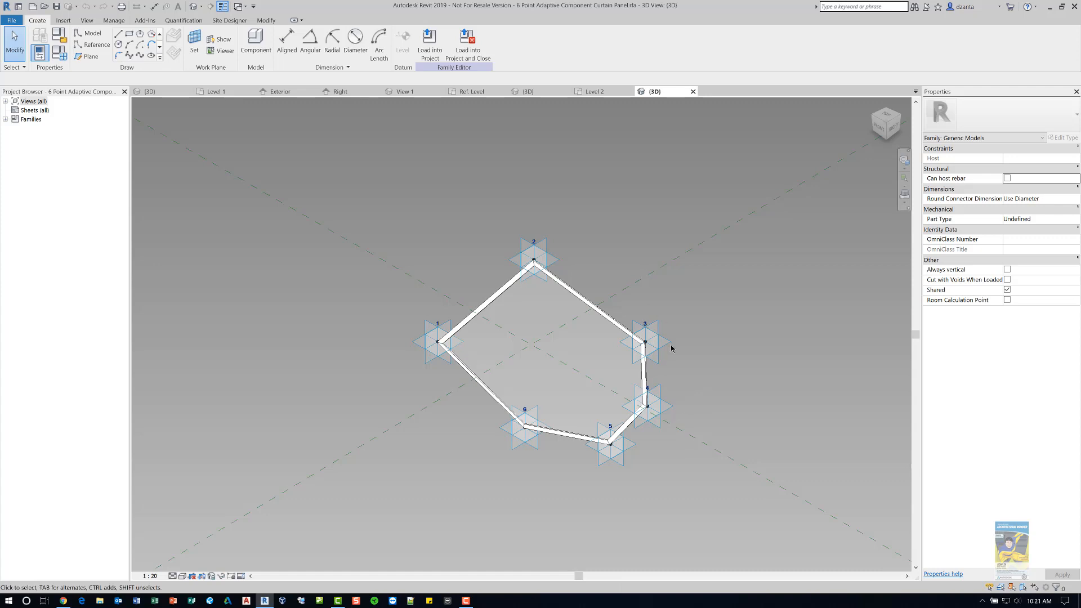
scroll(702, 378, up, 2)
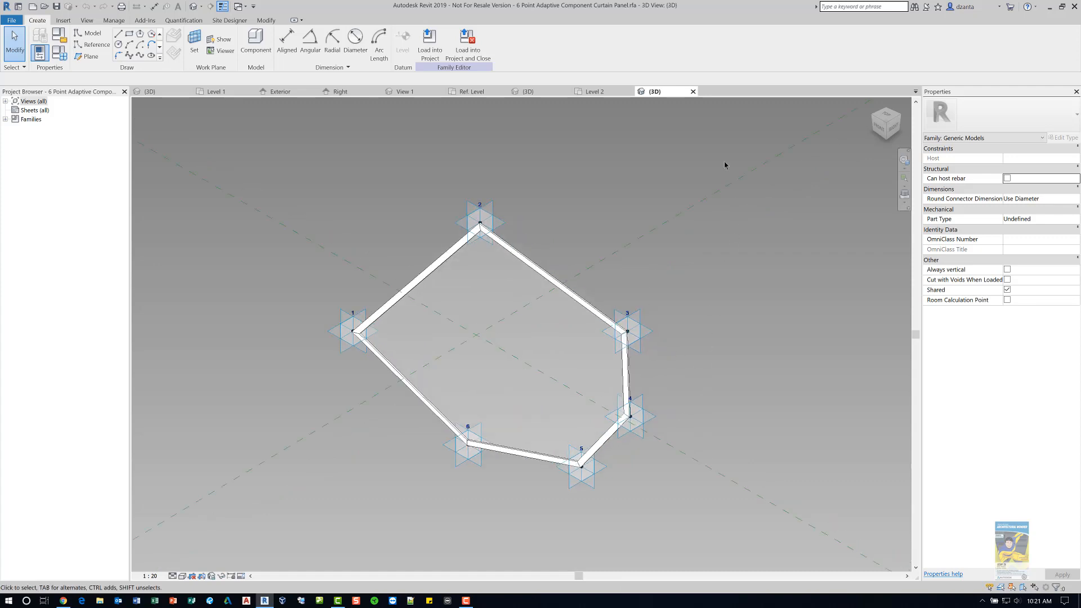
click(693, 91)
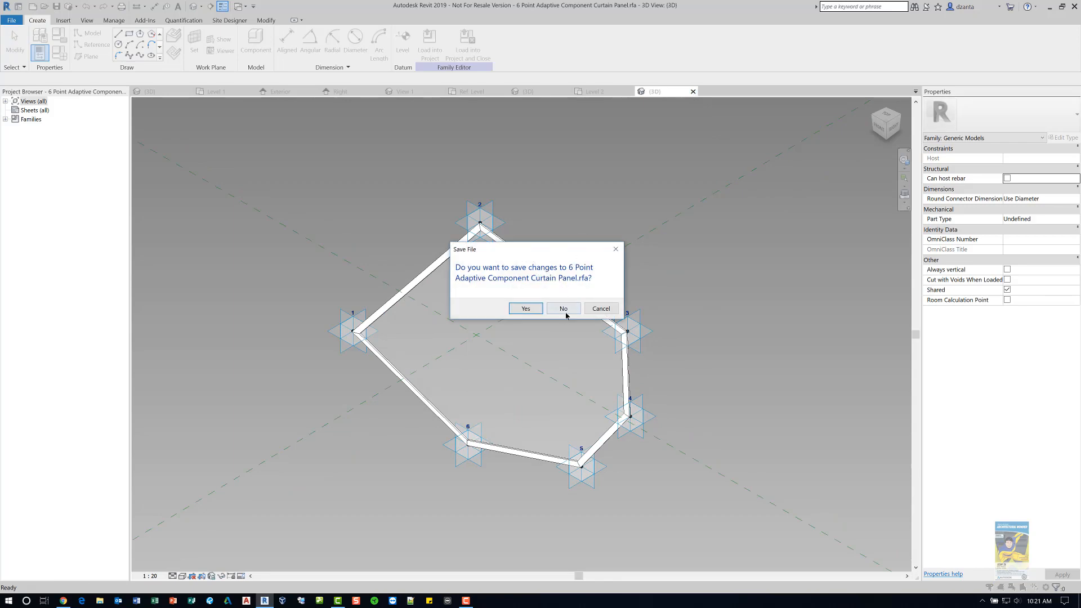
click(563, 309)
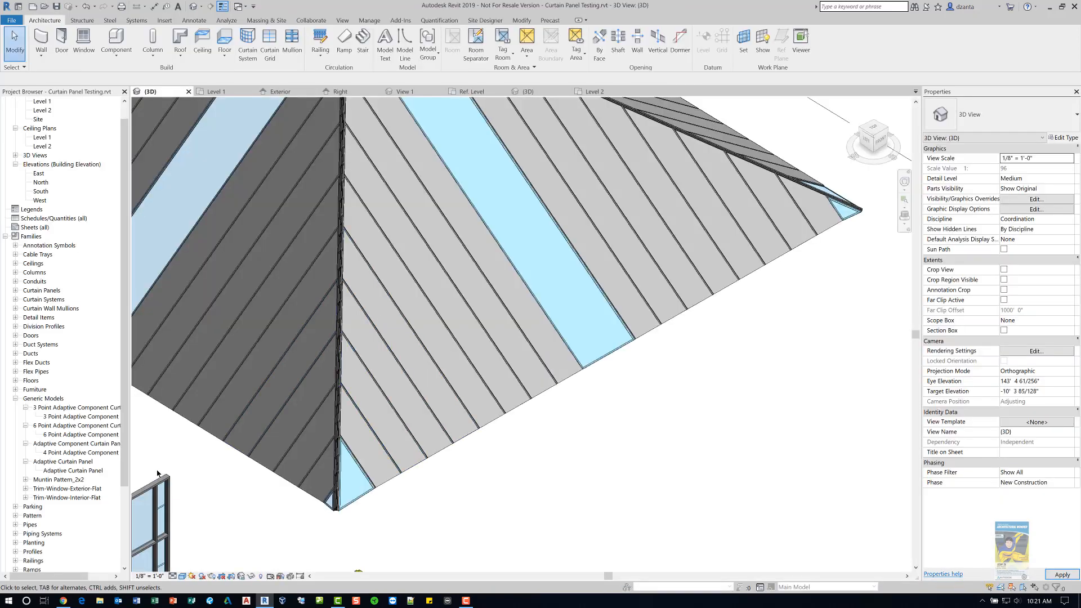
- Place an instance of the 6 Point Adaptive Component Curtain Panel by picking six points beside the roof
click(72, 435)
right_click(70, 436)
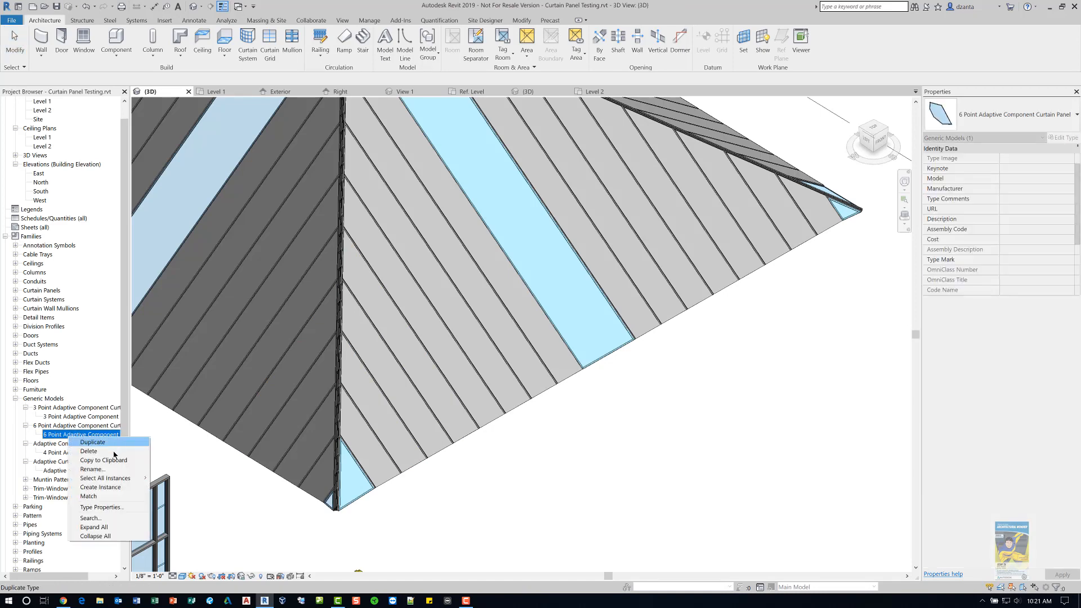
click(101, 488)
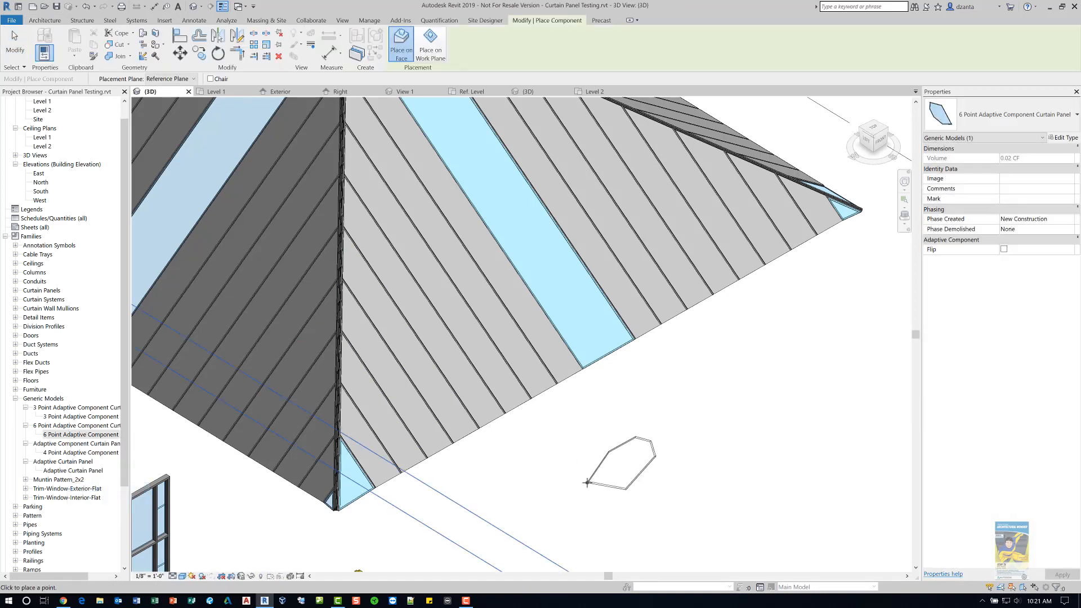
click(657, 496)
click(702, 517)
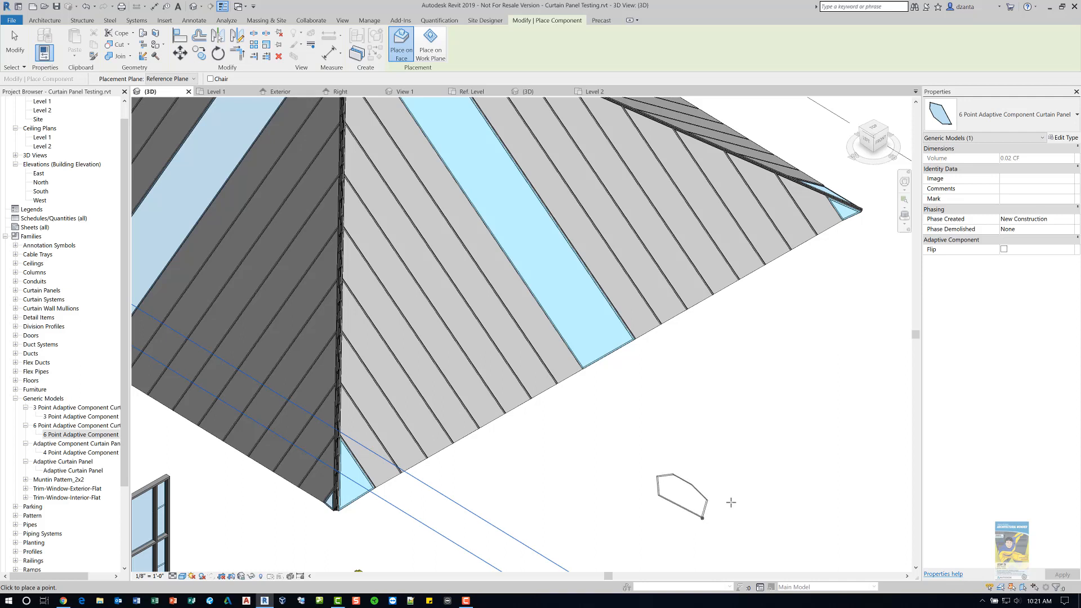
click(731, 502)
click(732, 449)
click(708, 421)
click(658, 416)
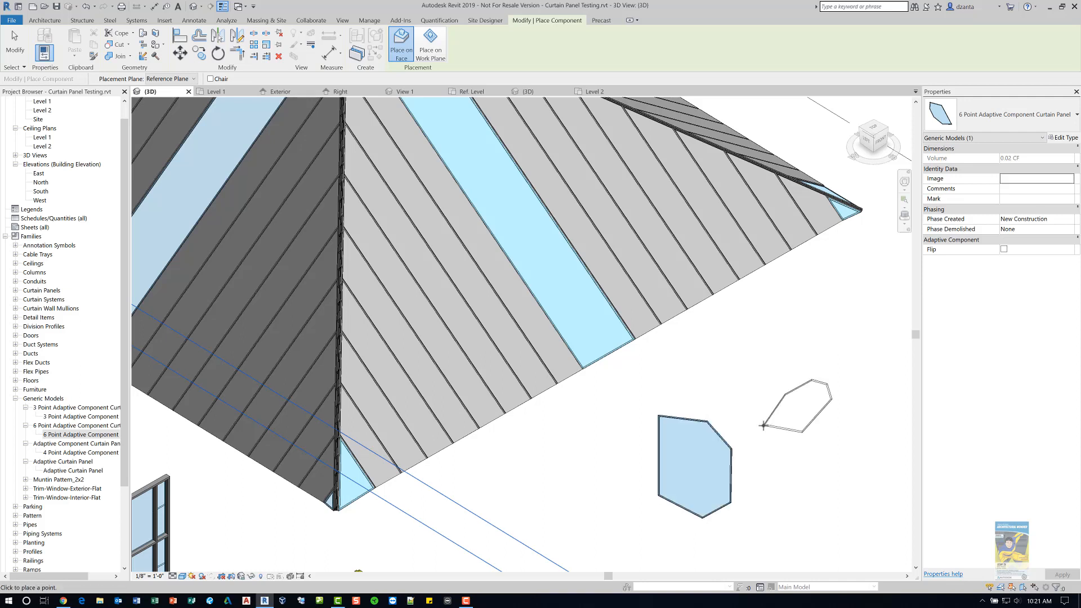
click(13, 48)
- Drag the hexagonal panel's fifth adaptive point up and outward to reshape the panel
scroll(678, 459, up, 3)
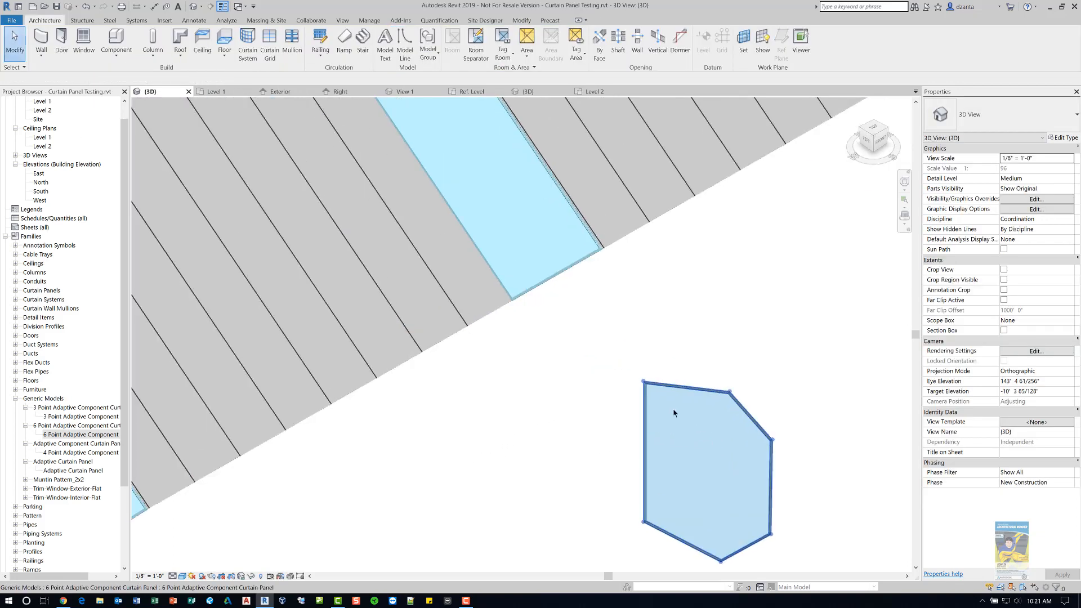
scroll(674, 413, up, 2)
middle_drag(706, 440, 543, 222)
scroll(559, 211, up, 2)
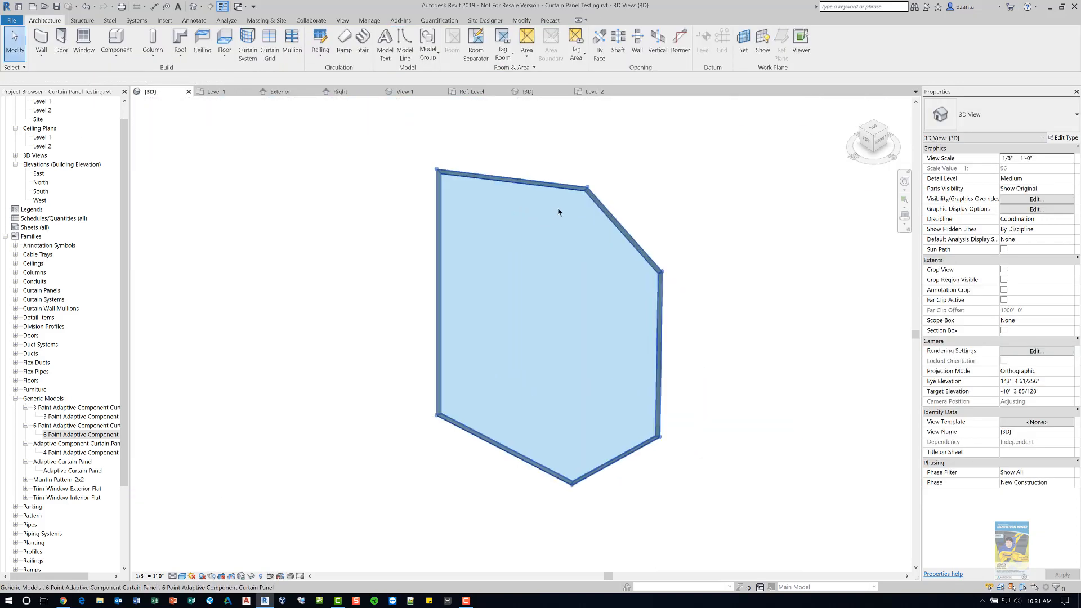
click(588, 188)
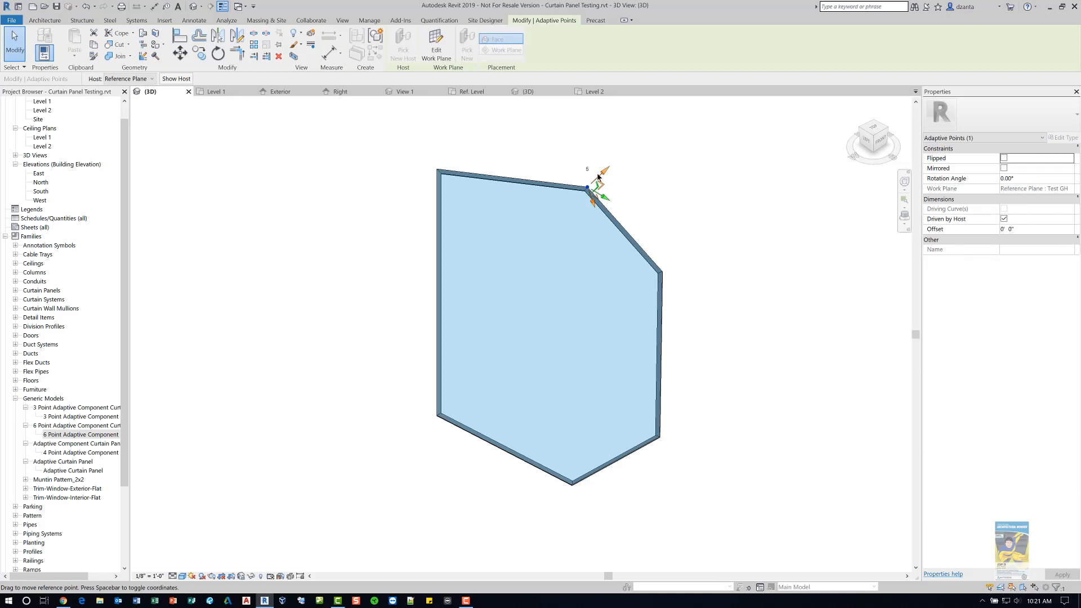
drag(588, 187, 625, 152)
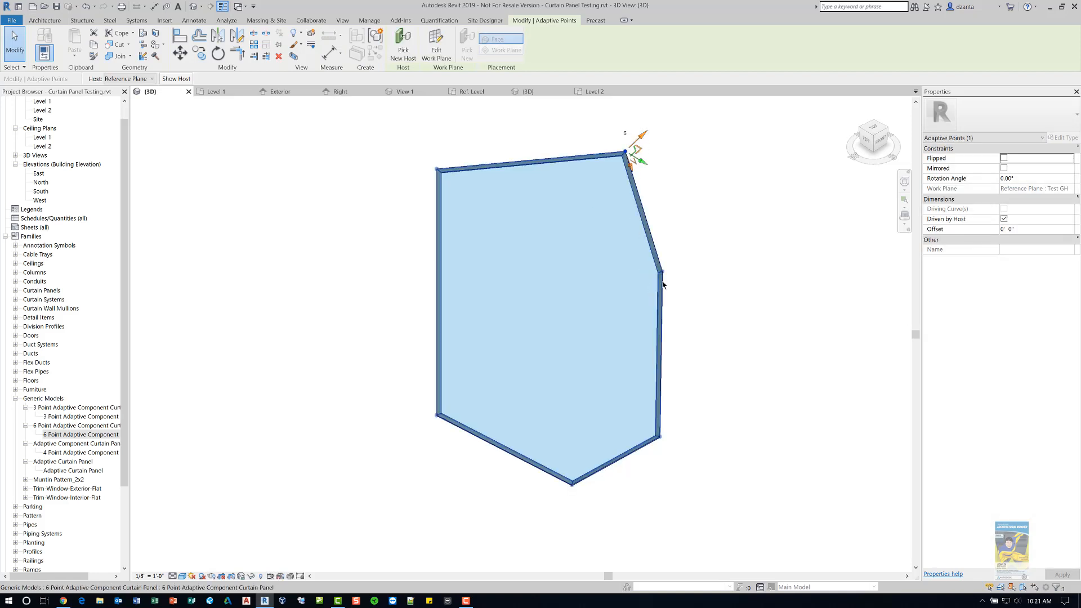
click(678, 264)
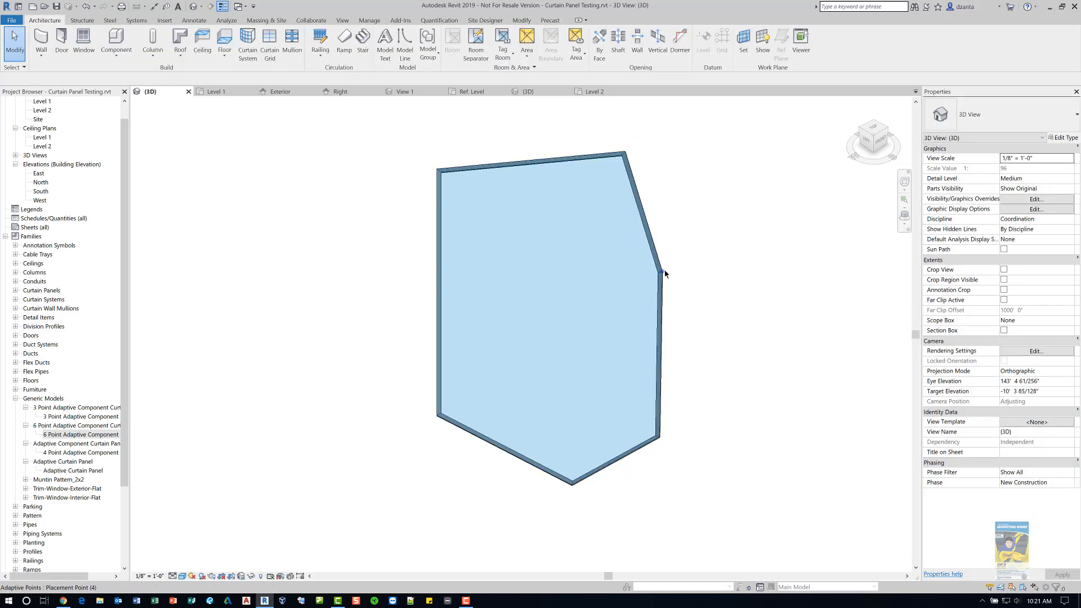
- Drag the panel's fourth adaptive point outward to reshape it further
click(662, 272)
drag(669, 271, 772, 293)
click(765, 403)
scroll(765, 403, down, 1)
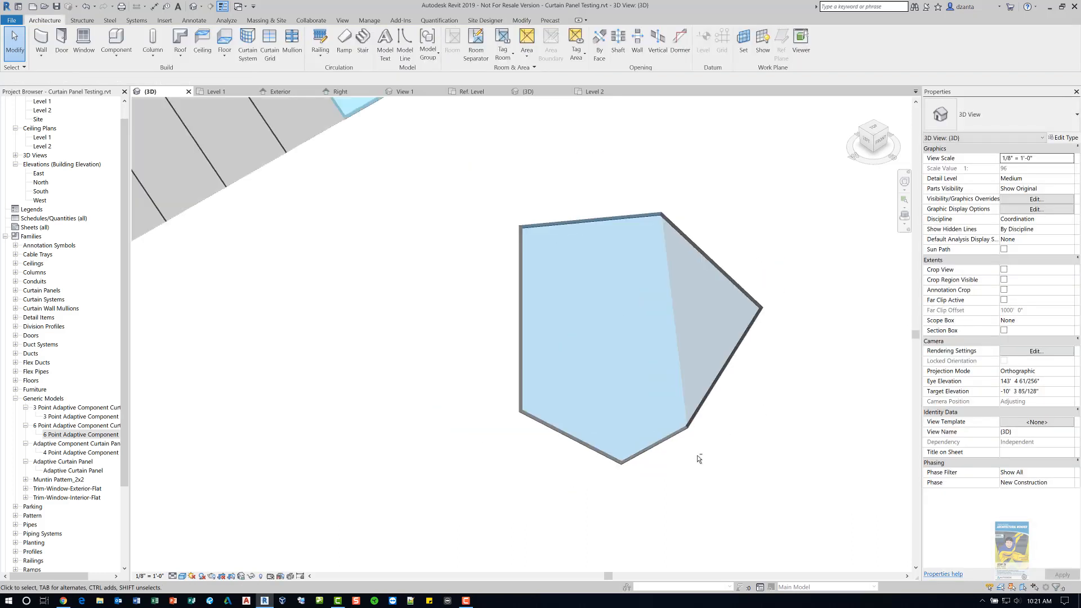
shift+middle_drag(697, 455, 712, 364)
scroll(747, 383, down, 3)
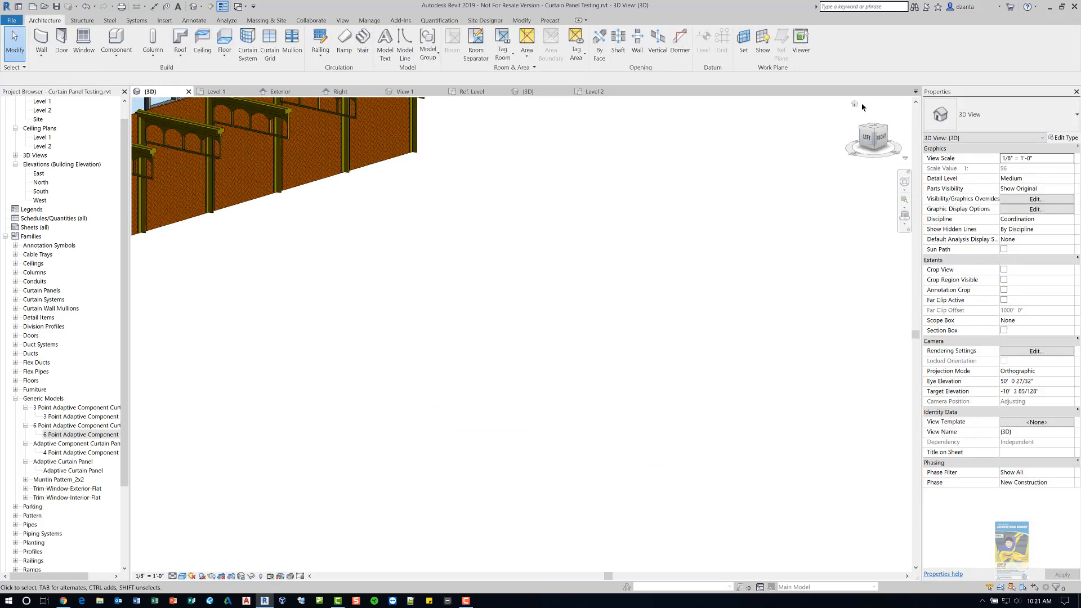
- Delete the six-point adaptive panel instance placed beside the sloped glazing roof
click(855, 104)
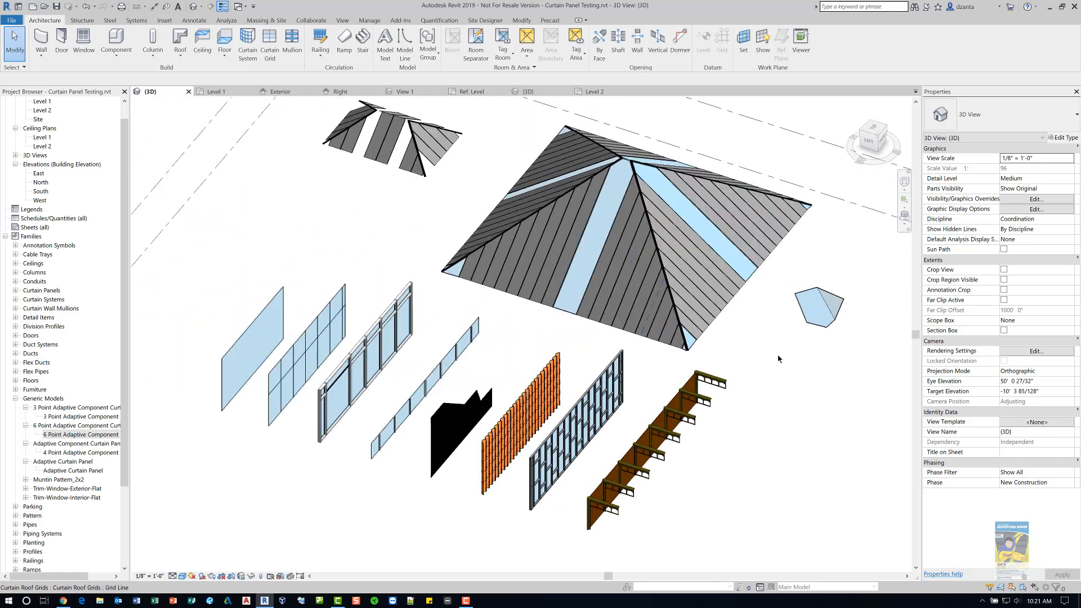
click(822, 329)
key(Delete)
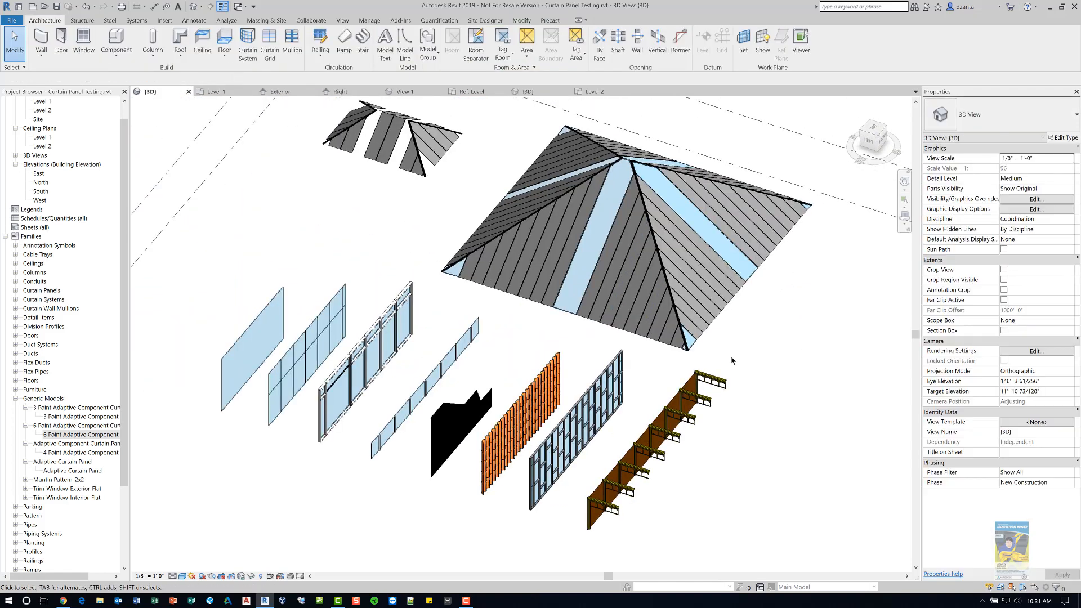
- Select the sloped glazing roof and set its slope to 6" / 12"
scroll(747, 263, up, 2)
middle_drag(706, 339, 676, 379)
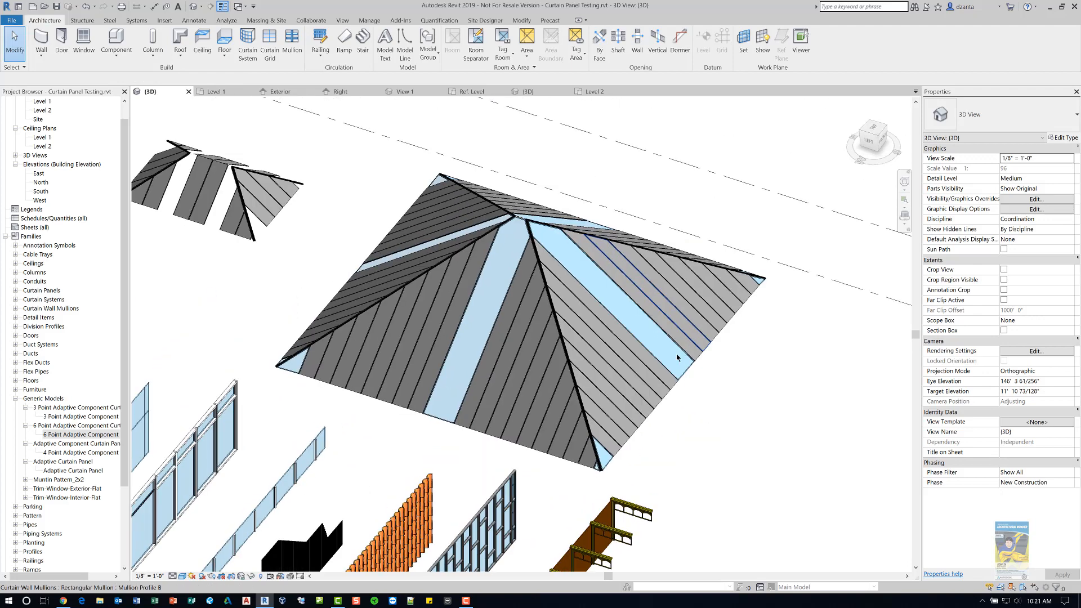
click(675, 391)
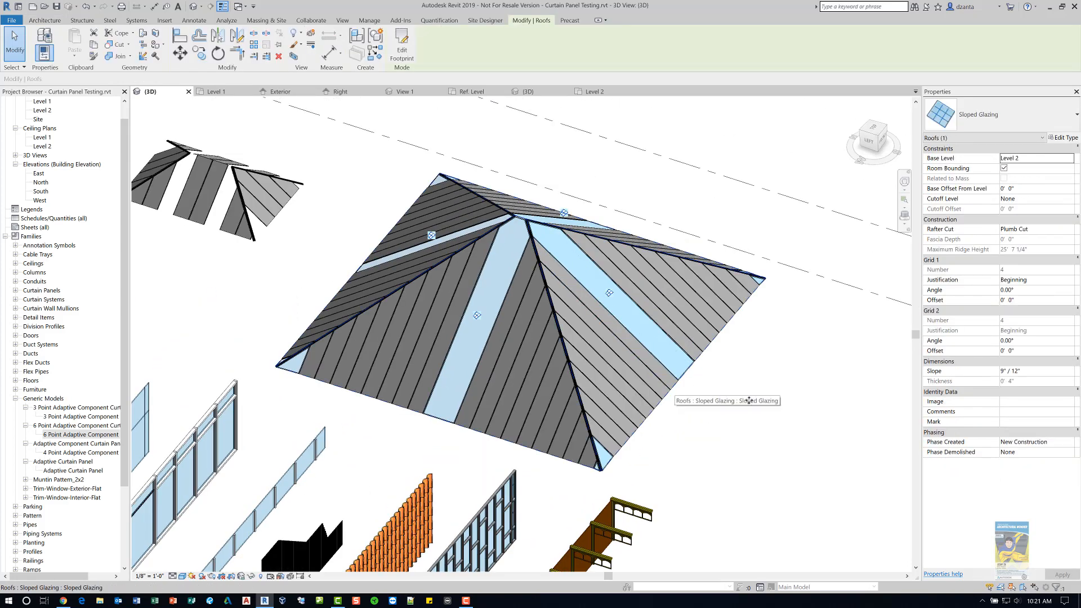
click(1039, 374)
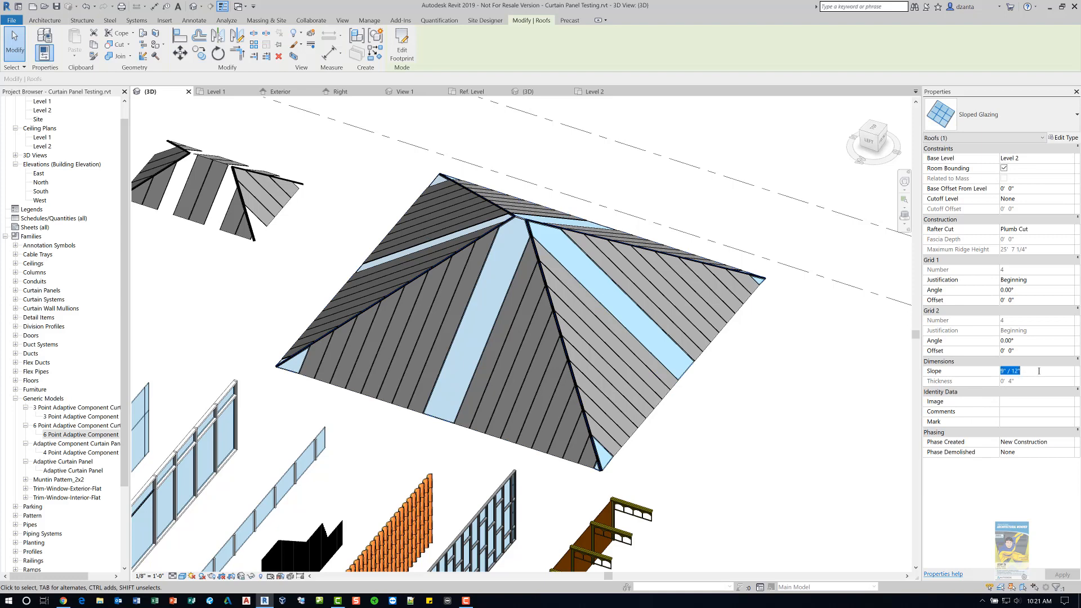
text(6)
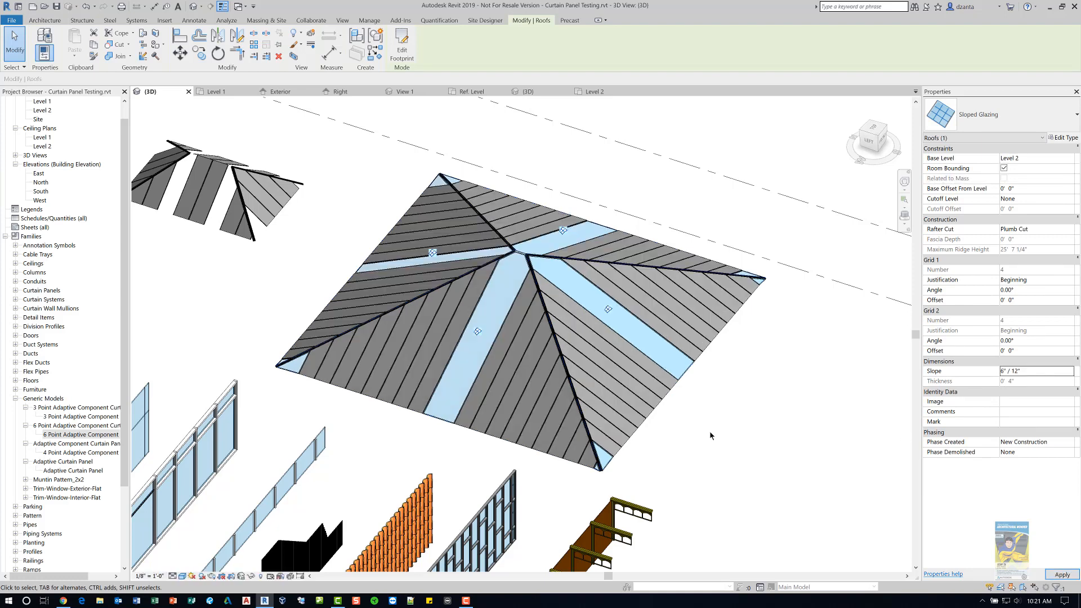
click(711, 435)
- Zoom in and orbit around the roof to examine how the mullions meet at the hips and eave corners
shift+middle_drag(727, 417, 649, 527)
scroll(635, 490, up, 5)
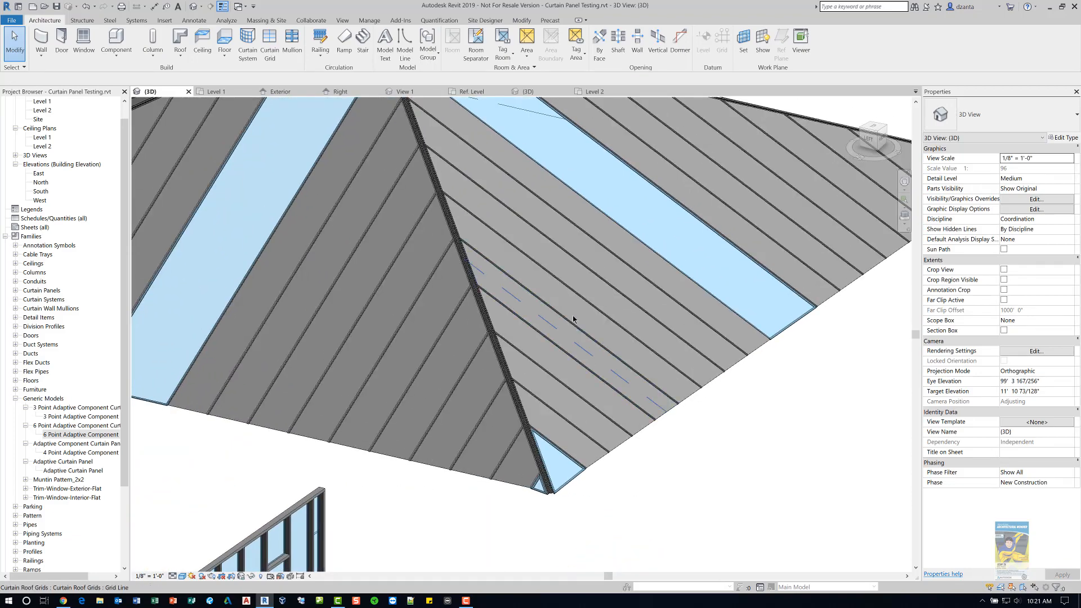
shift+middle_drag(575, 327, 601, 350)
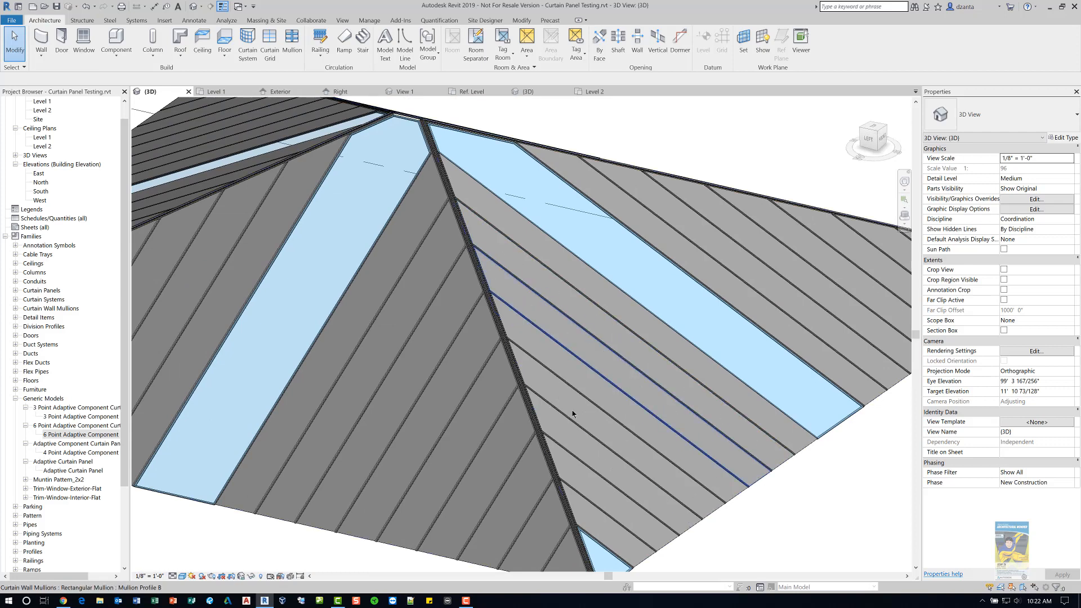
middle_drag(606, 436, 603, 309)
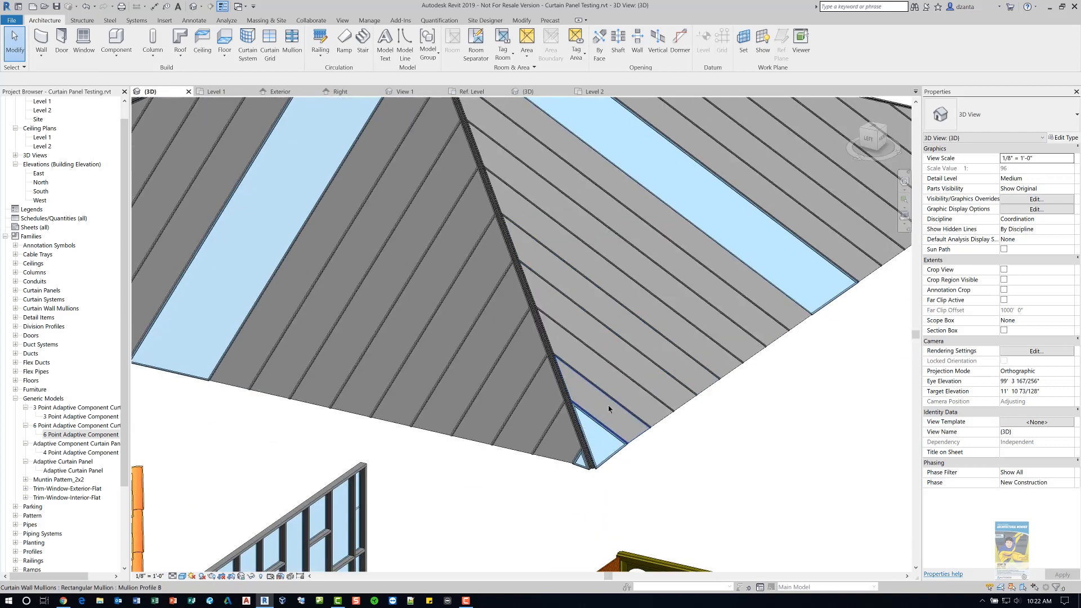
scroll(608, 404, up, 3)
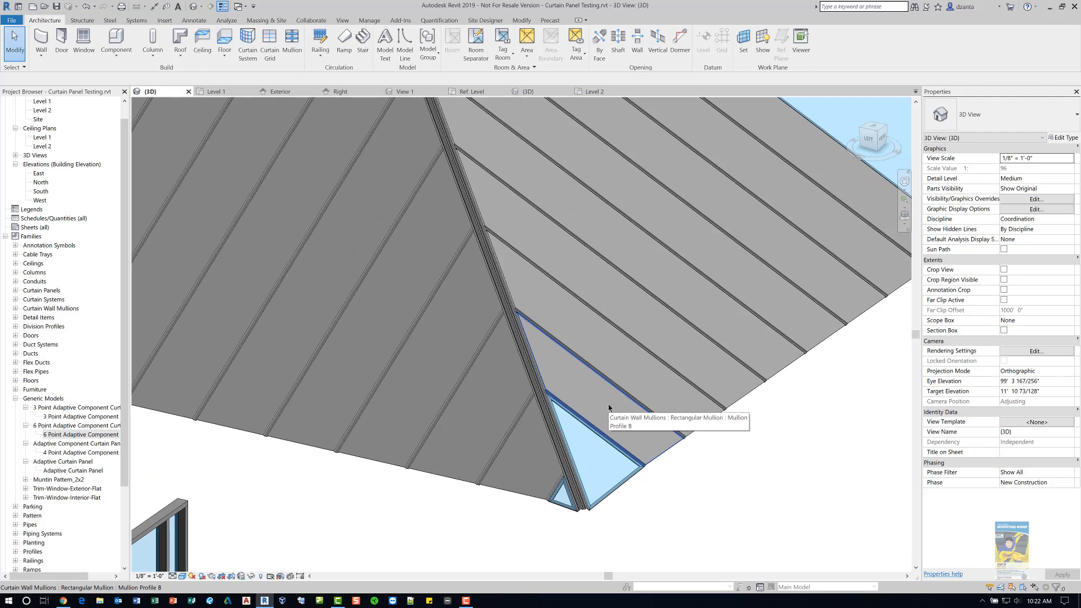
middle_drag(609, 407, 529, 481)
scroll(479, 505, up, 4)
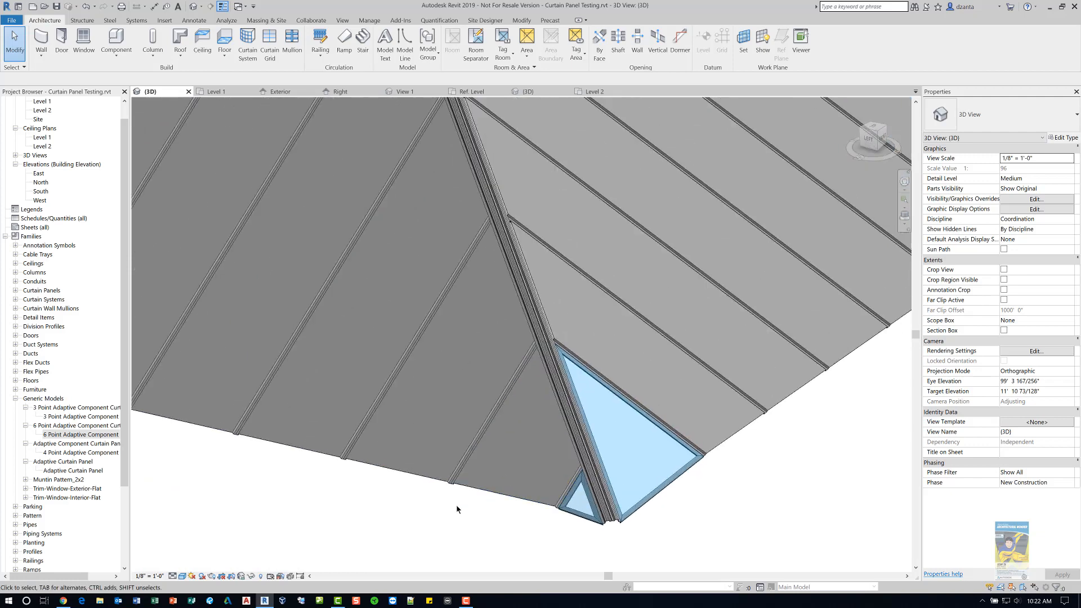
scroll(493, 507, up, 5)
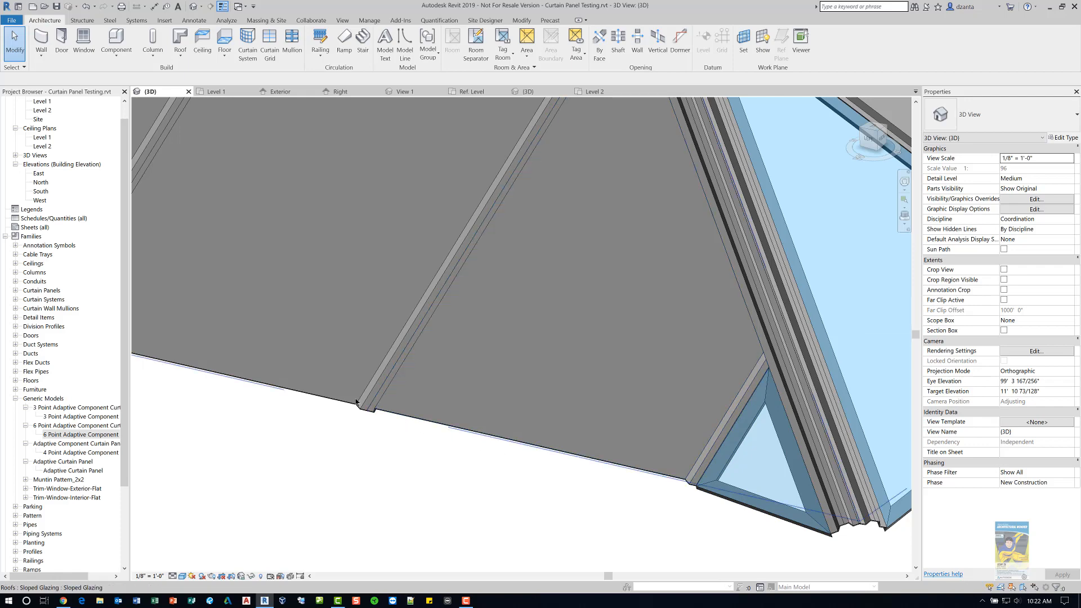
scroll(499, 160, down, 3)
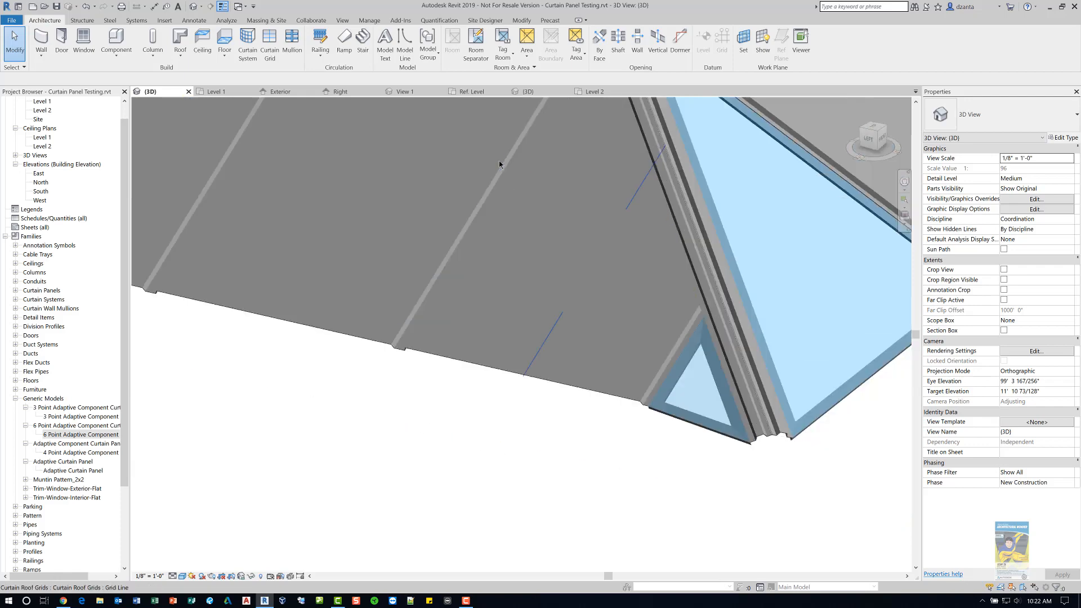
middle_drag(472, 238, 429, 256)
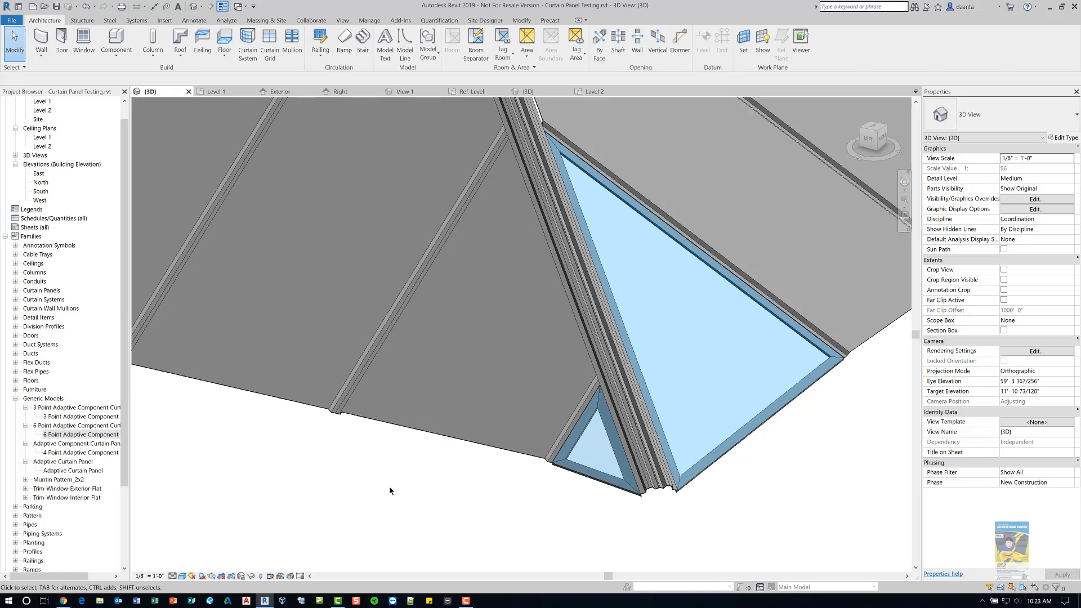
scroll(390, 486, down, 2)
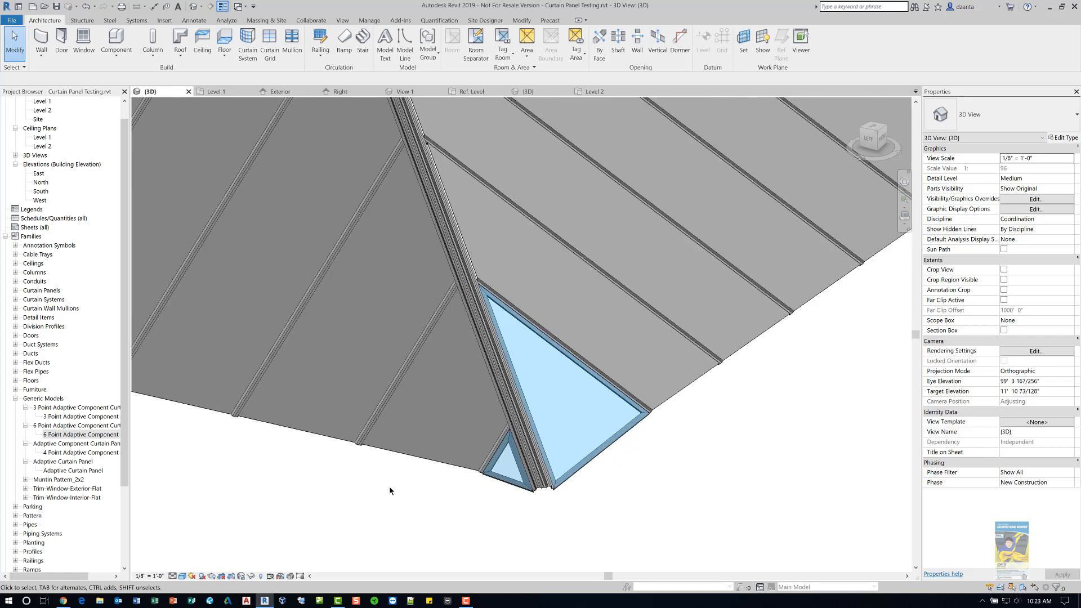
scroll(390, 485, down, 2)
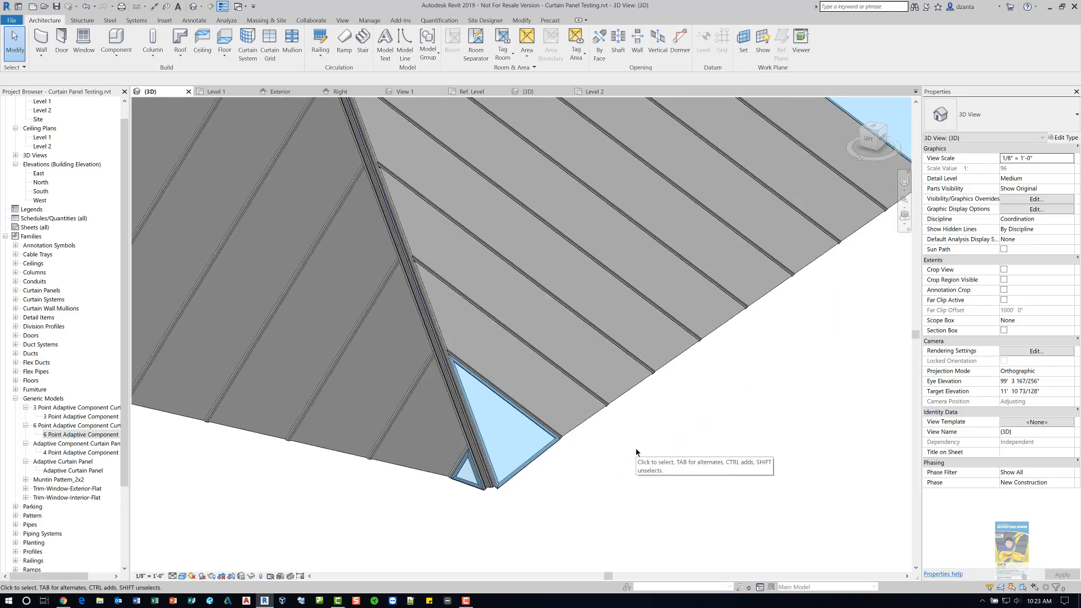
scroll(636, 450, down, 2)
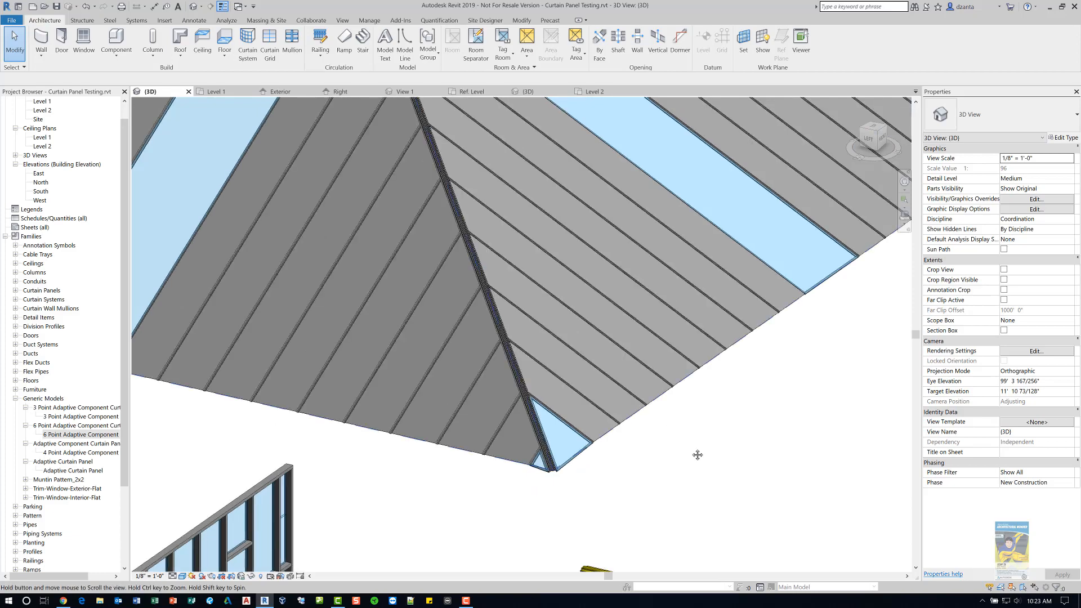
middle_drag(698, 454, 771, 526)
scroll(717, 465, down, 3)
middle_drag(721, 452, 753, 333)
scroll(706, 366, down, 2)
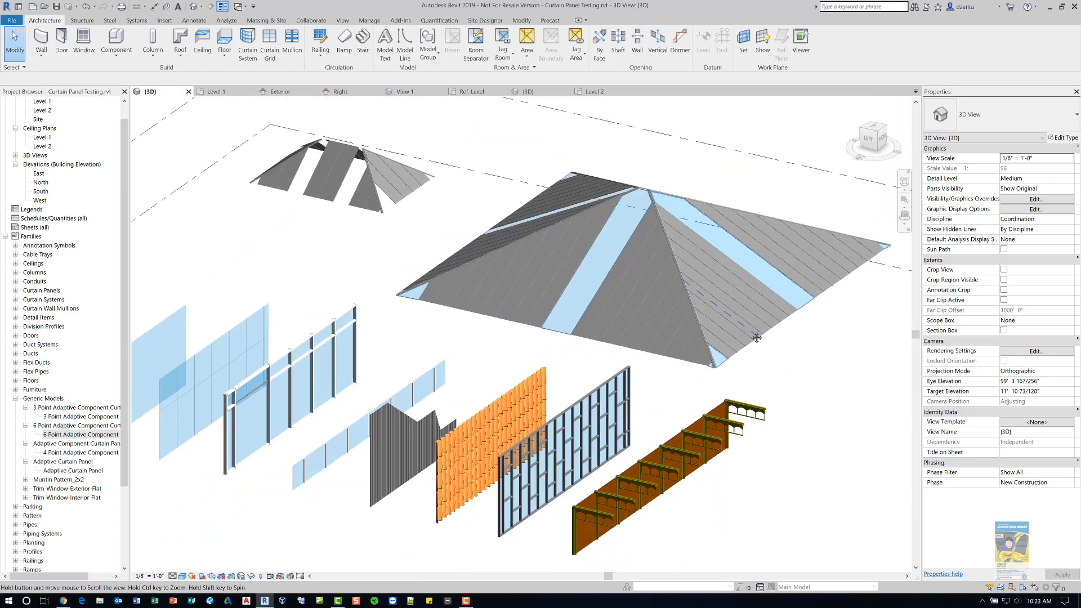
scroll(755, 333, down, 2)
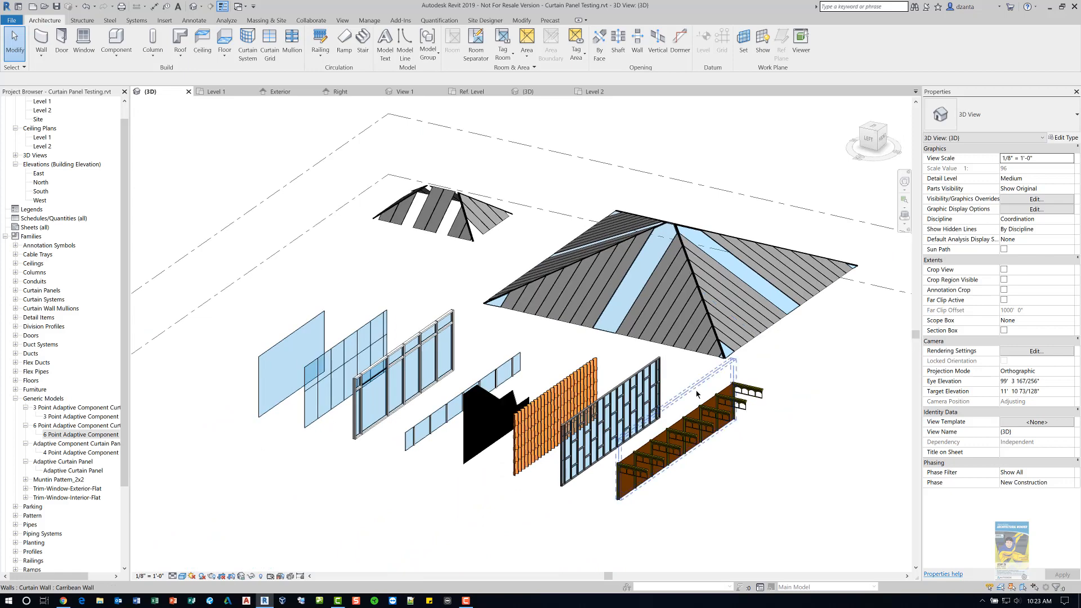
scroll(698, 381, up, 1)
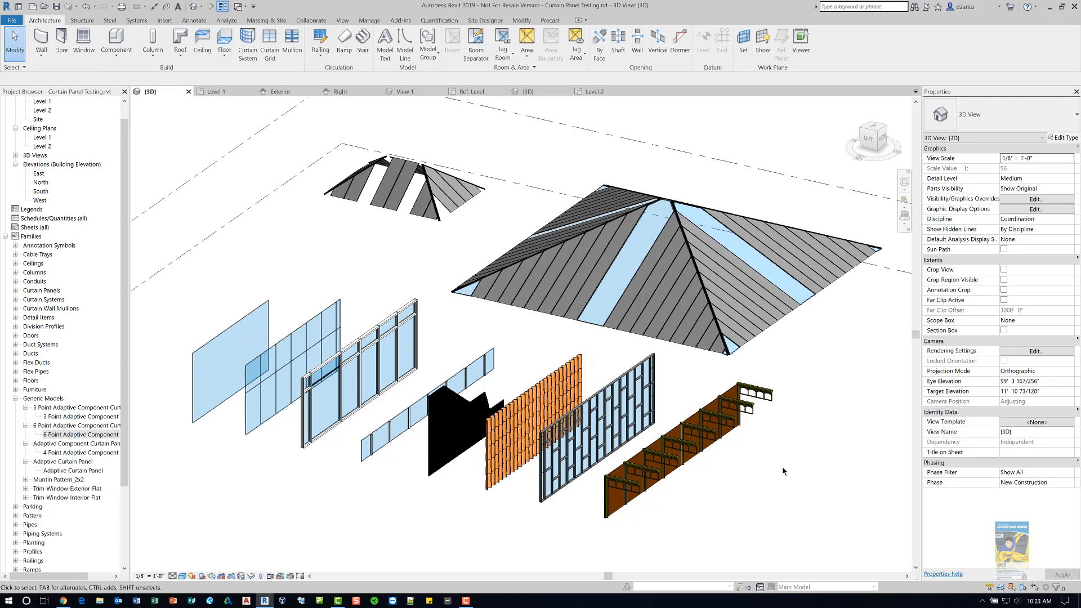
middle_drag(782, 466, 713, 449)
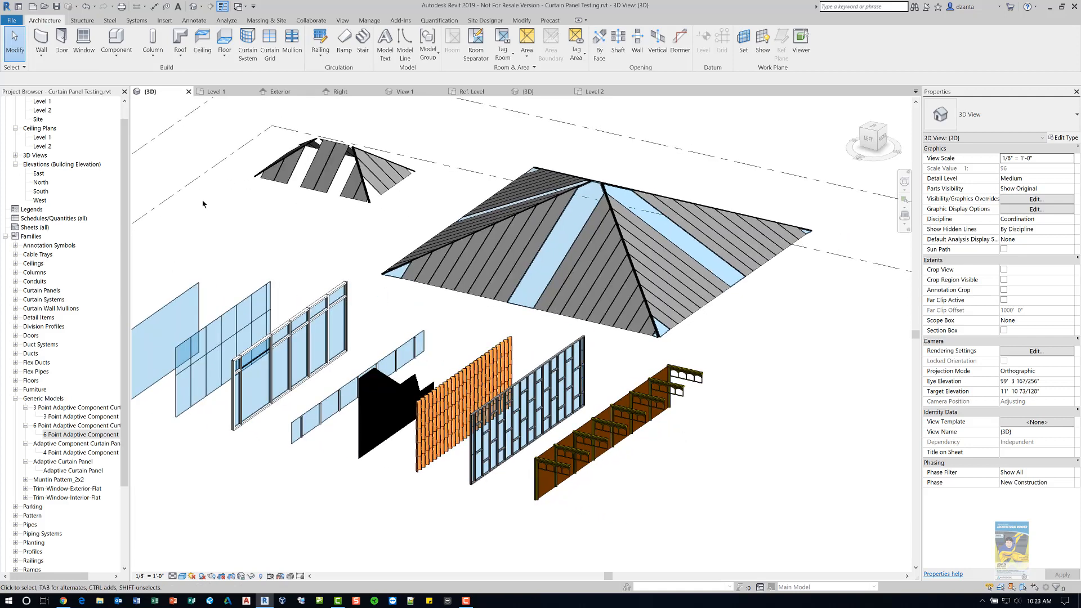
- Create a new conceptual mass family from the Mass.rft template
click(11, 20)
mouse_move(18, 55)
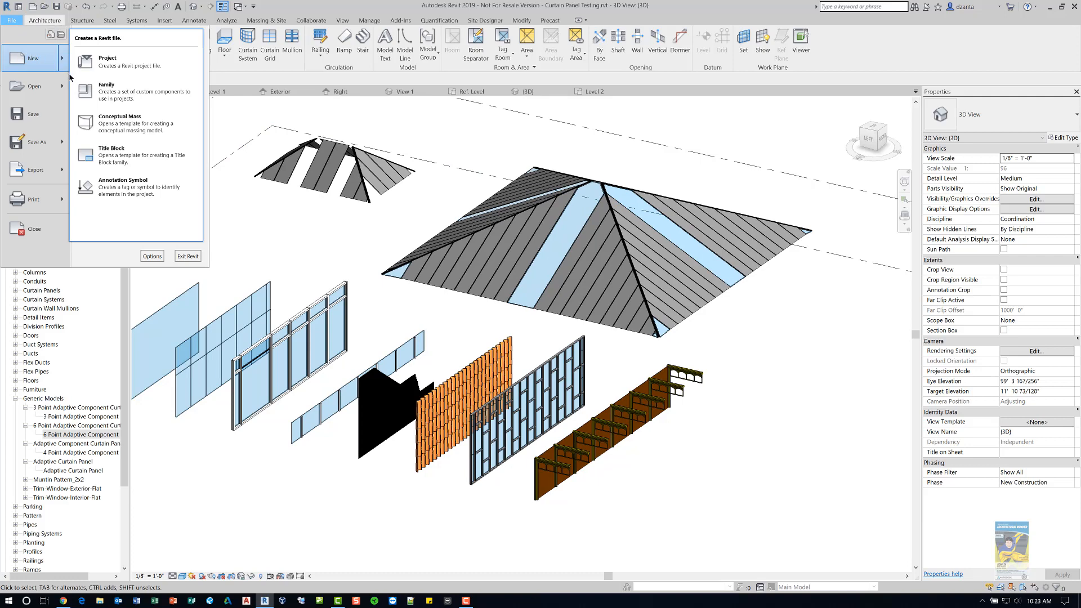
click(120, 121)
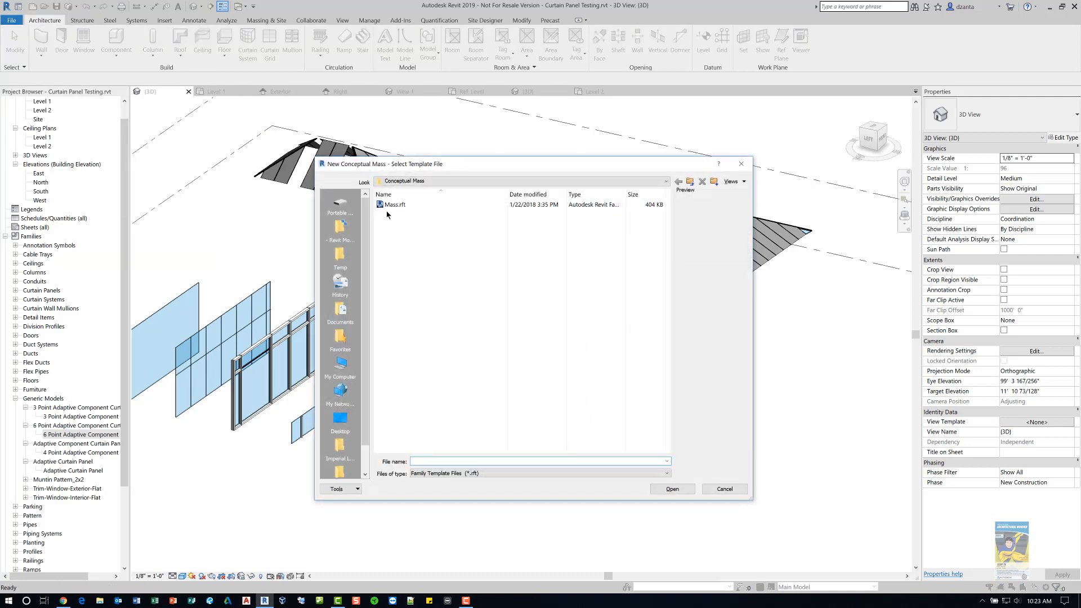
click(388, 205)
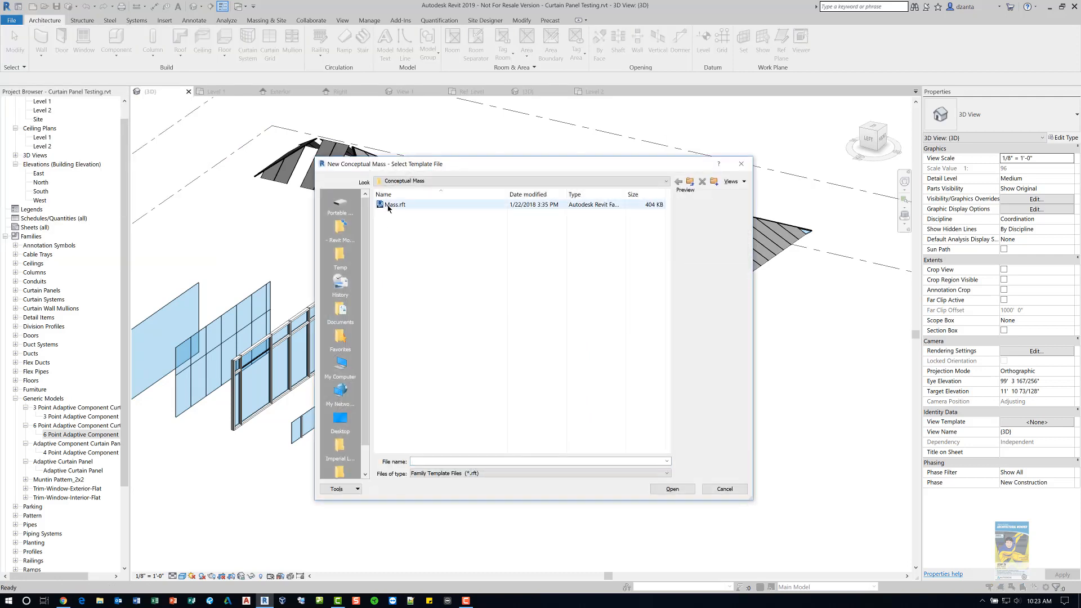
click(670, 489)
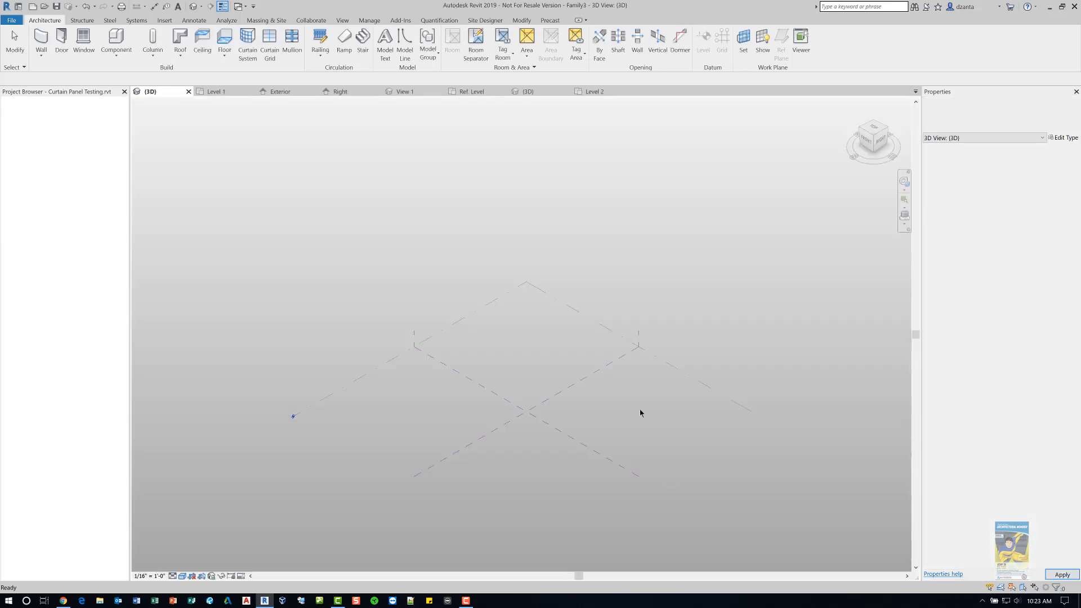
- Draw an arc model line on Level 1 in the mass family
scroll(524, 388, up, 3)
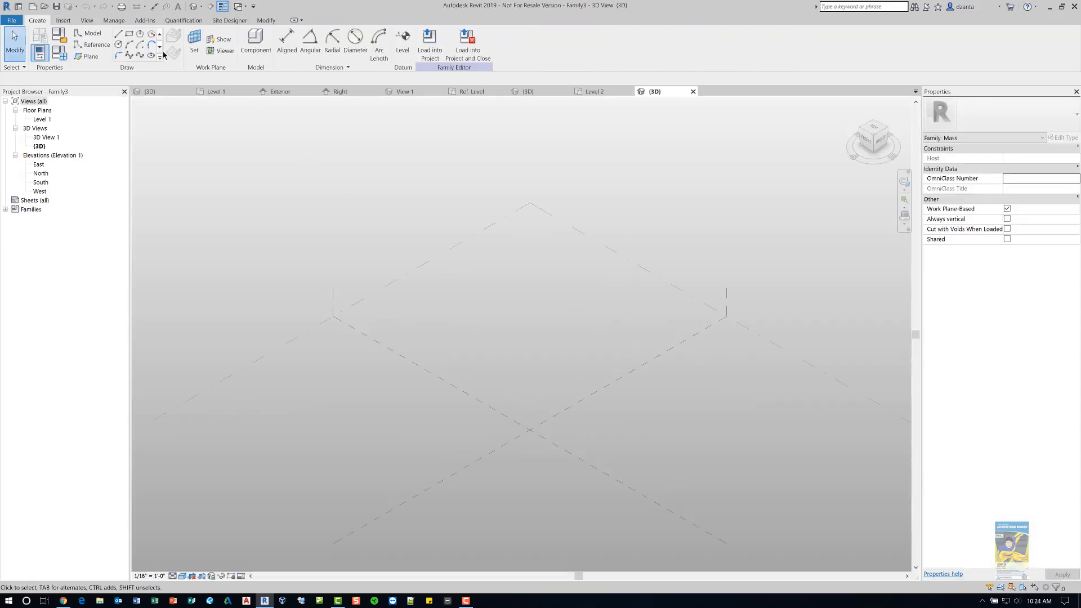
click(129, 44)
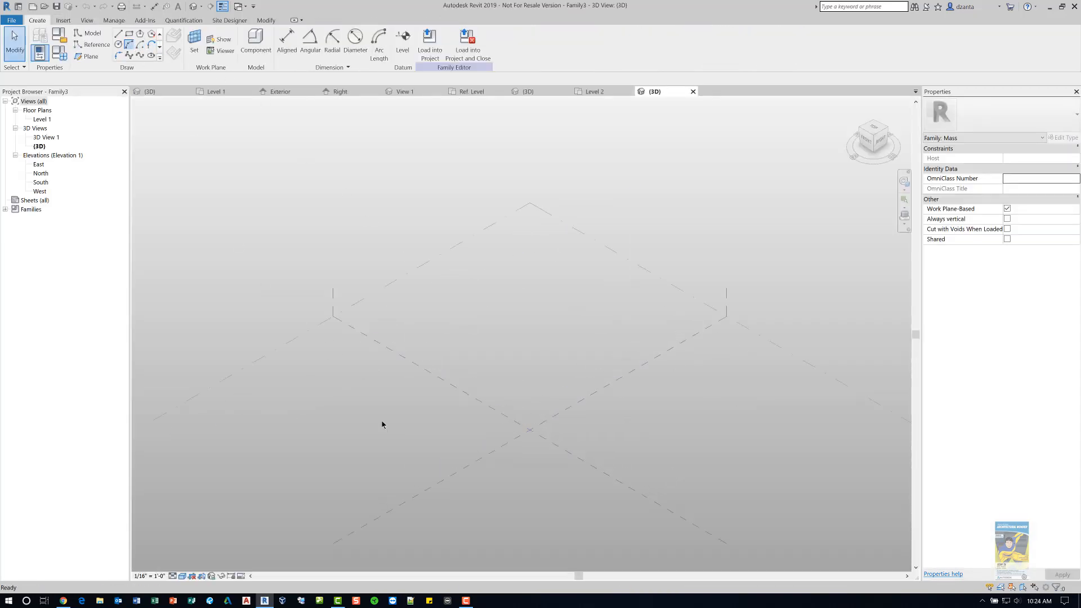
click(452, 432)
click(591, 432)
click(562, 420)
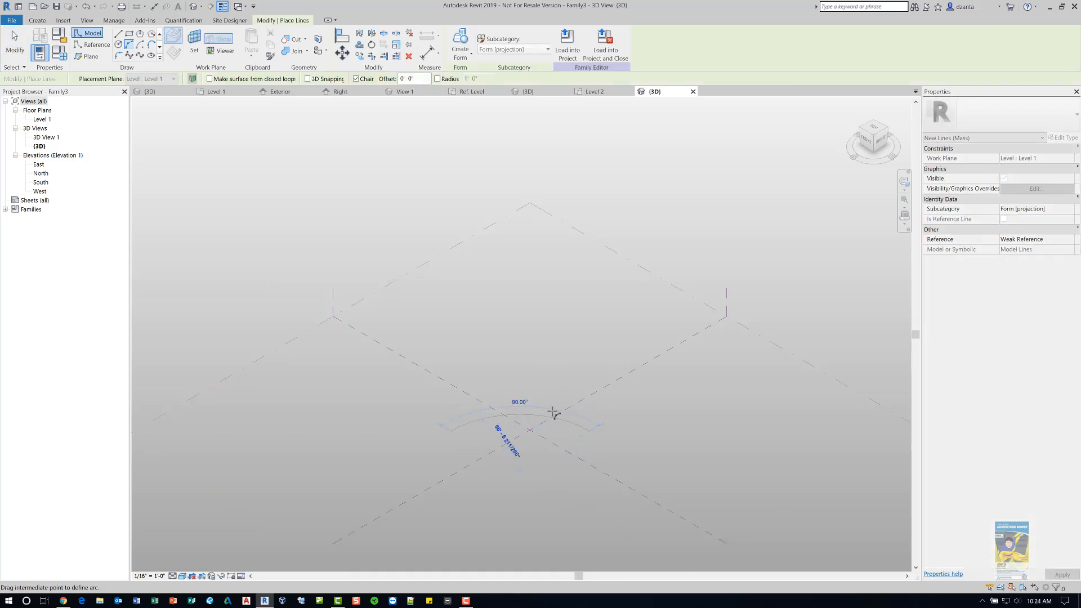
key(Escape)
key(Escape)
click(519, 415)
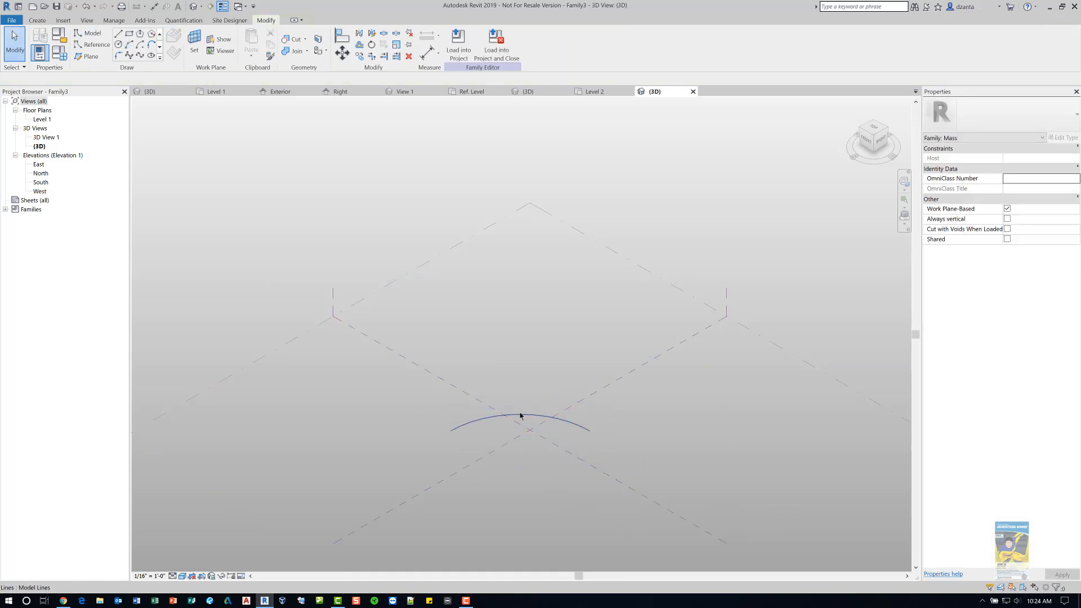
- Create a surface form from the arc and drag its top edge upward to give it height
click(460, 44)
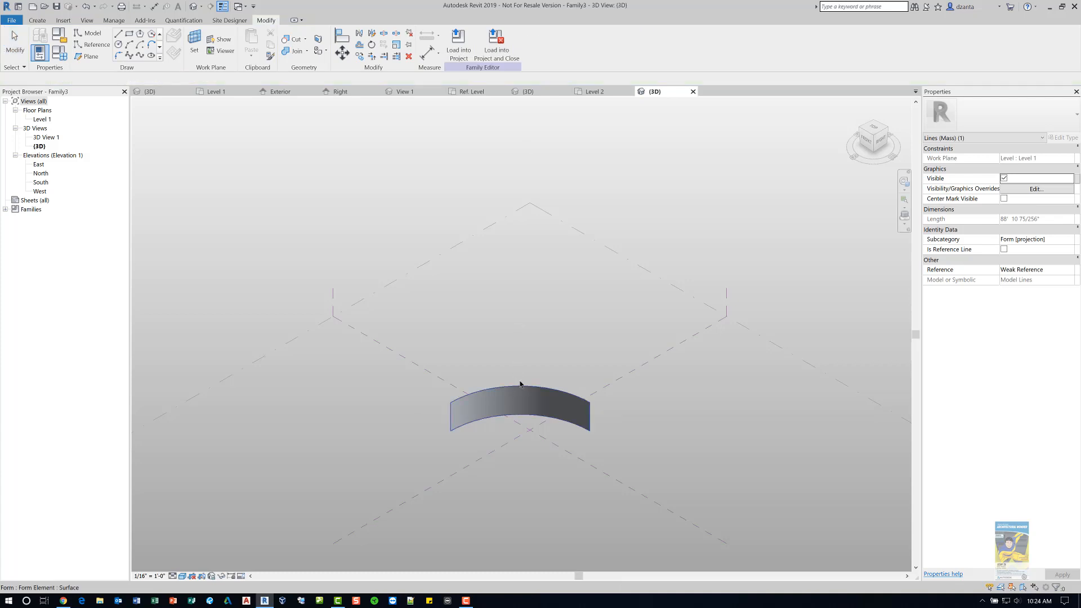
click(519, 386)
drag(519, 371, 521, 310)
key(Tab)
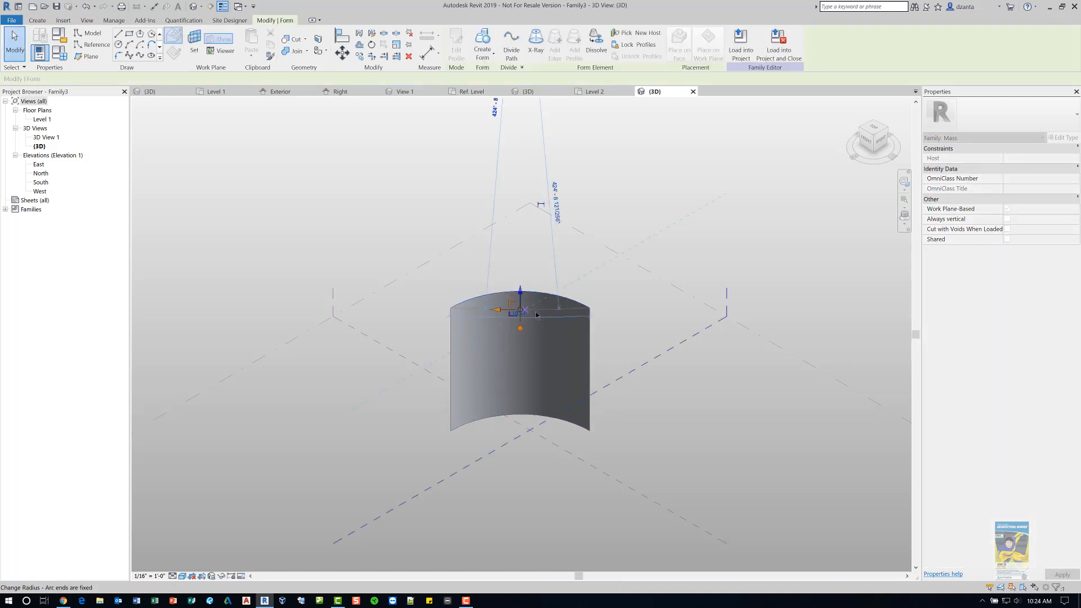
key(Escape)
- Load the curved surface mass into the curtain panel project and close the show-mass notice
shift+middle_drag(501, 386, 338, 342)
shift+middle_drag(492, 355, 434, 304)
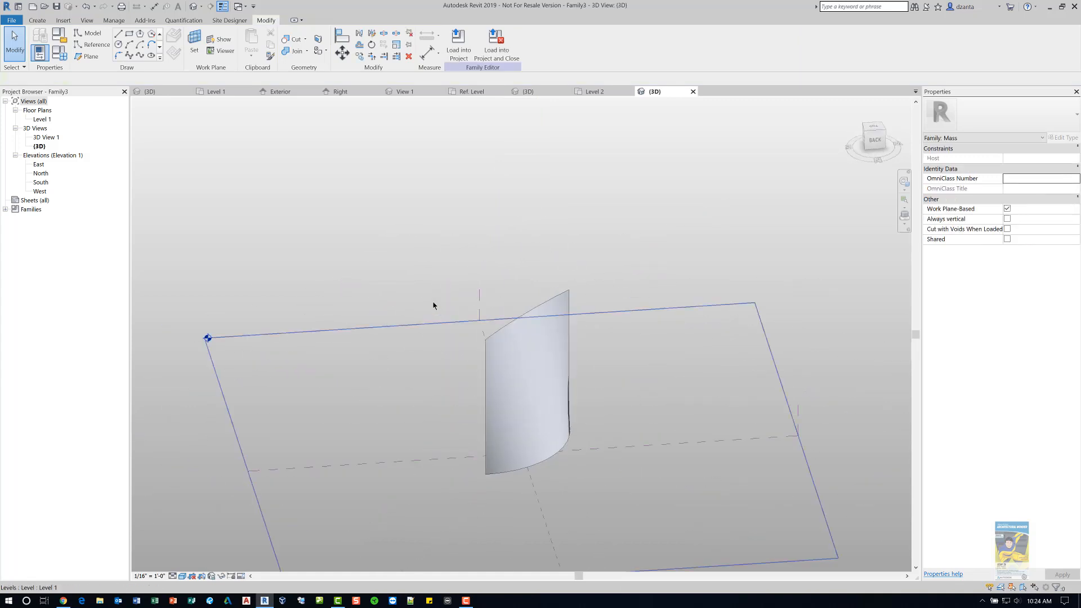
click(458, 42)
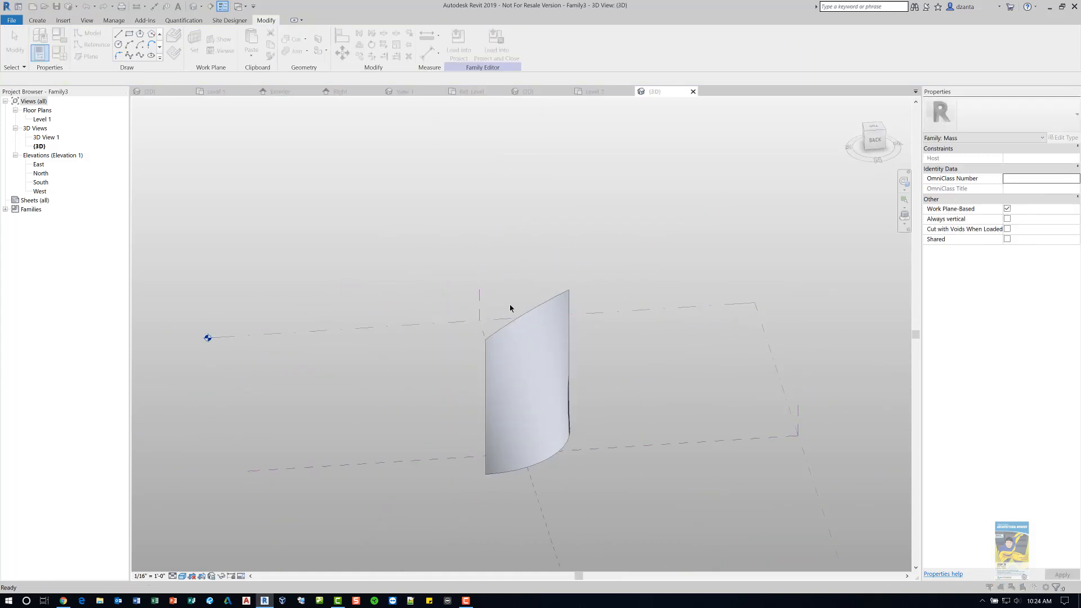
click(507, 380)
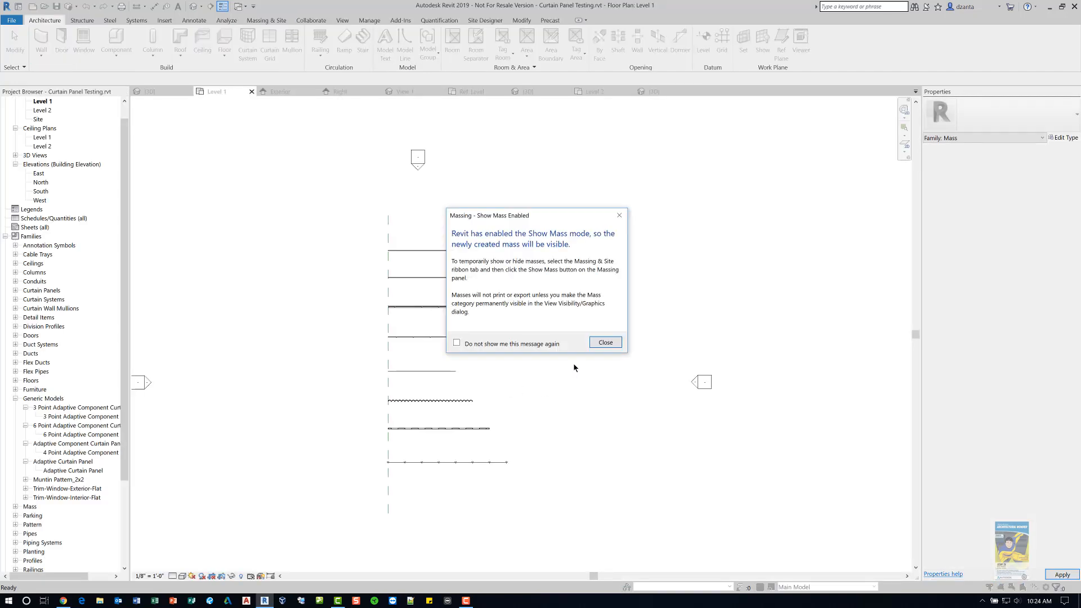
key(Return)
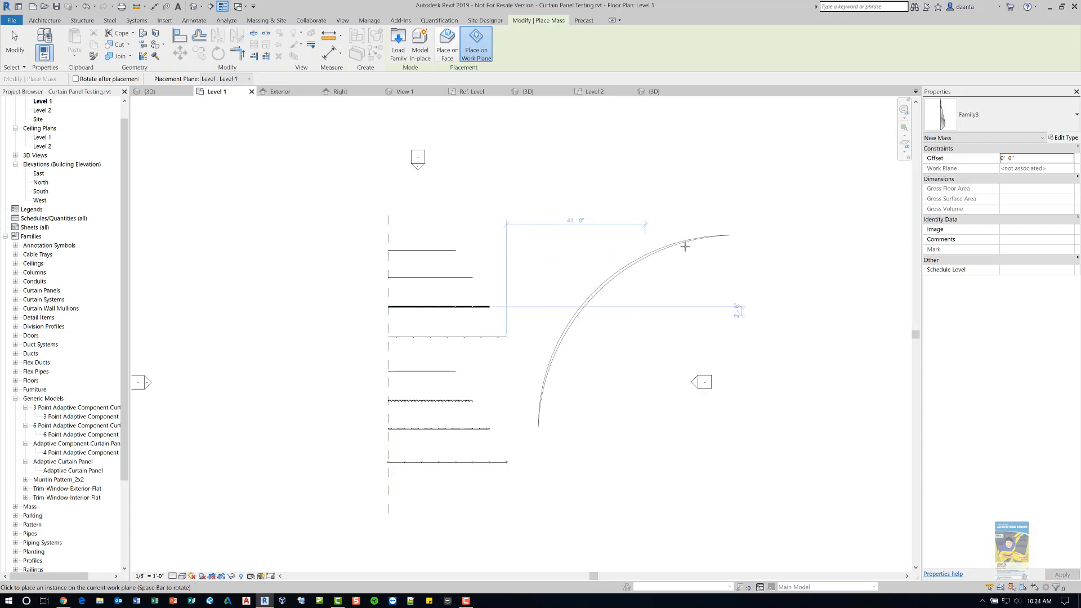
- Place the curved surface mass instance in the Level 1 plan and exit the placement command
click(303, 109)
key(Escape)
key(Escape)
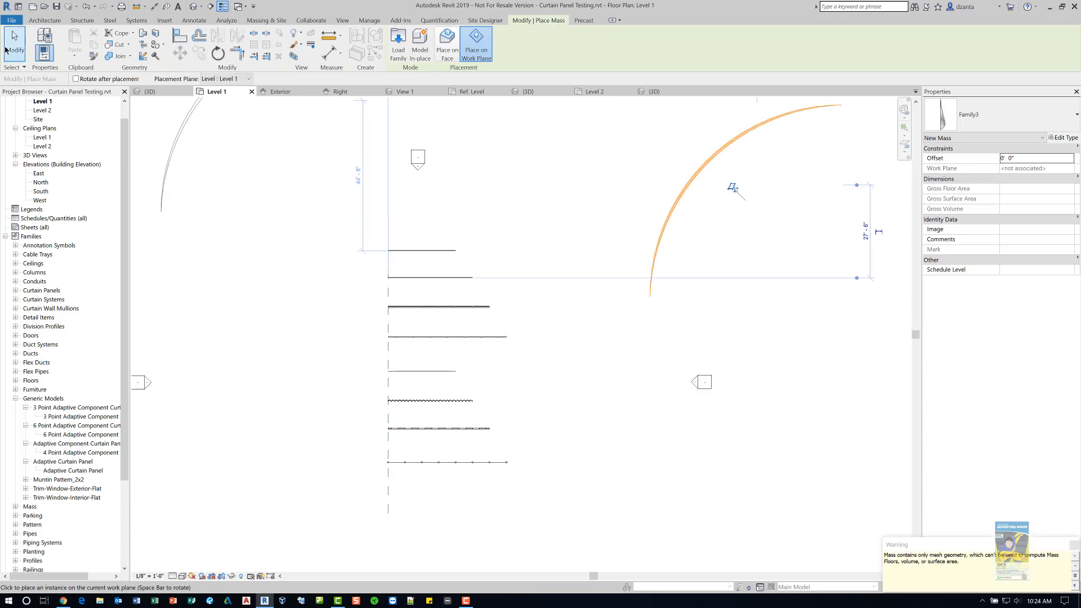
- Create a curtain system by face of type 5' x 10' on the curved mass surface
click(193, 6)
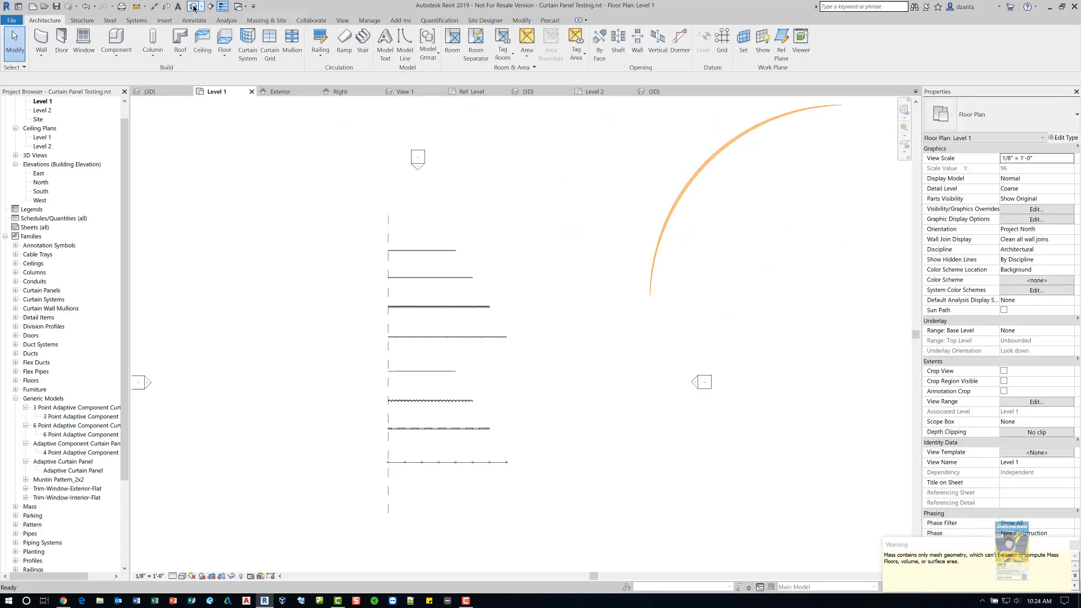
scroll(810, 384, down, 5)
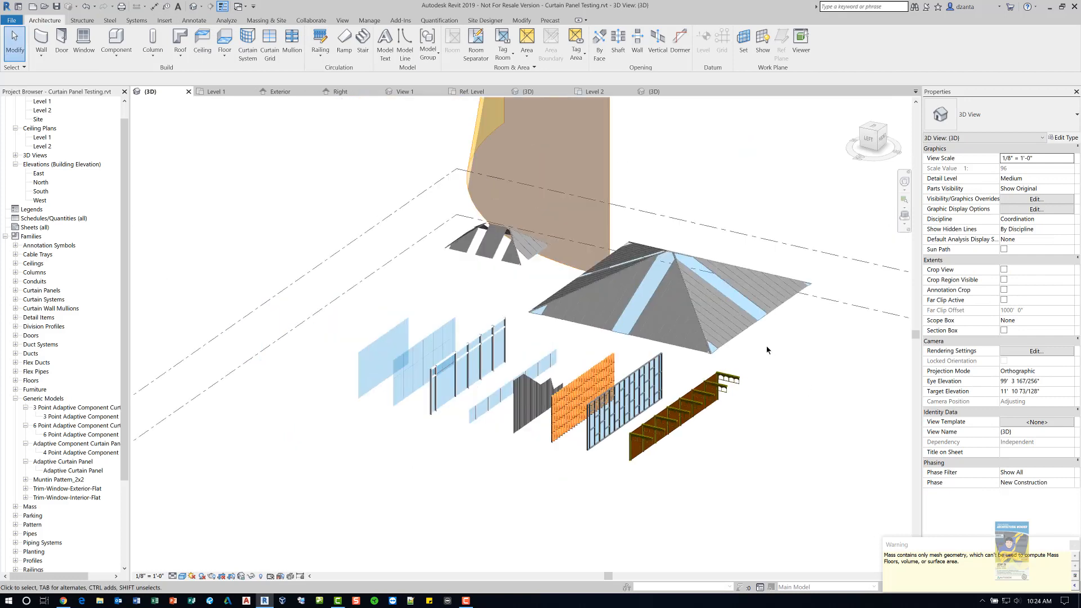
shift+middle_drag(810, 384, 435, 123)
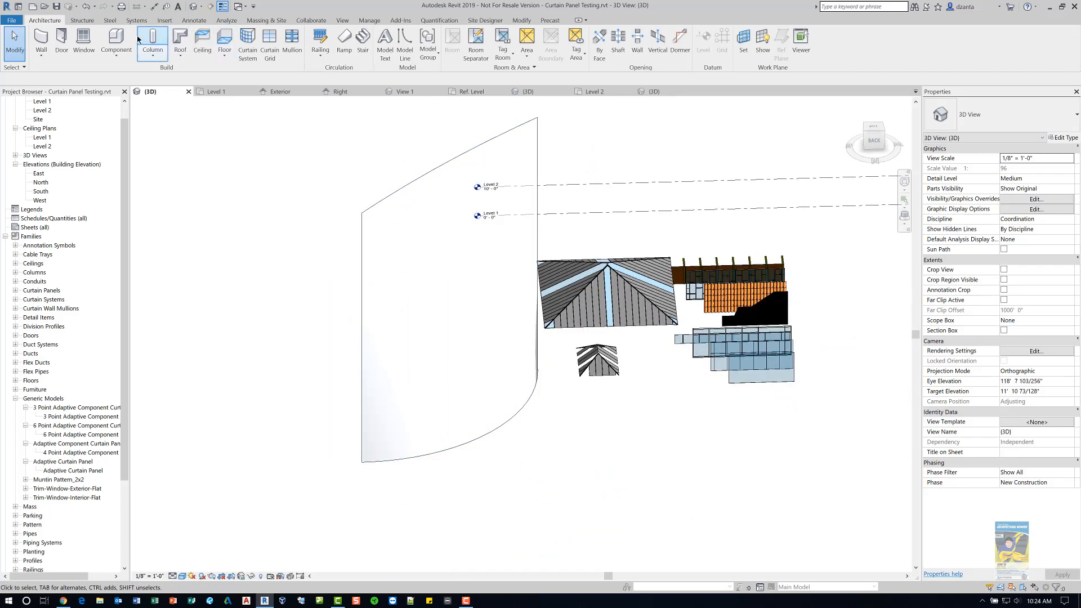
click(247, 45)
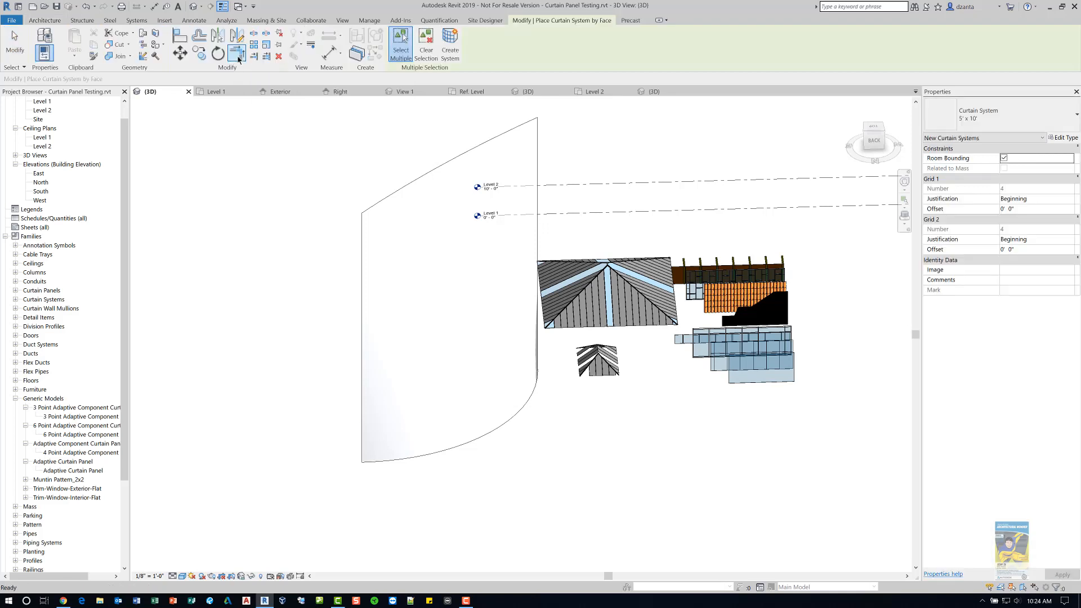
click(979, 113)
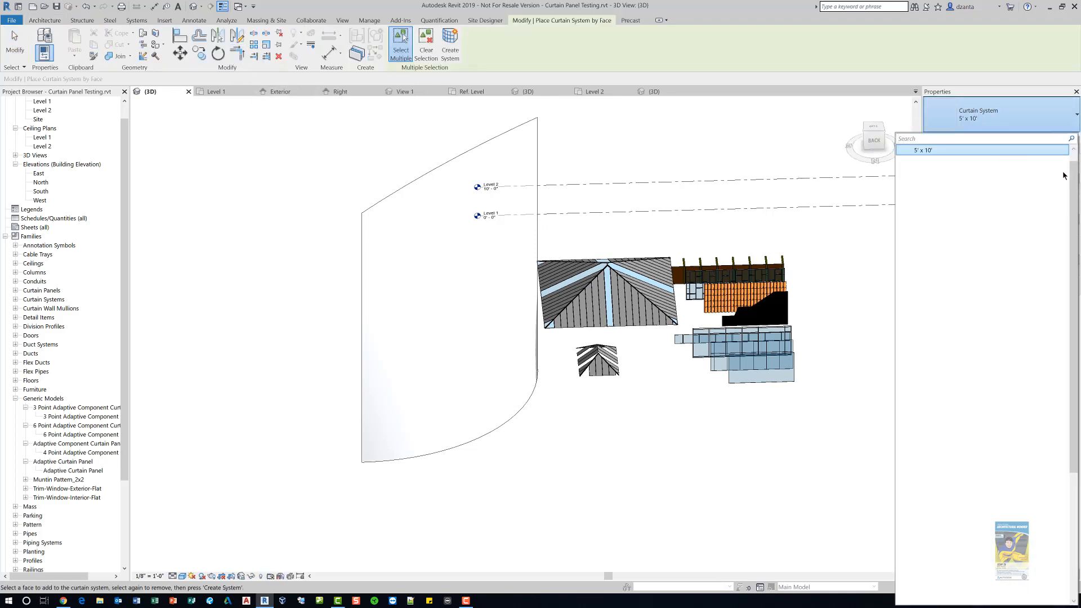
drag(1074, 171, 1075, 160)
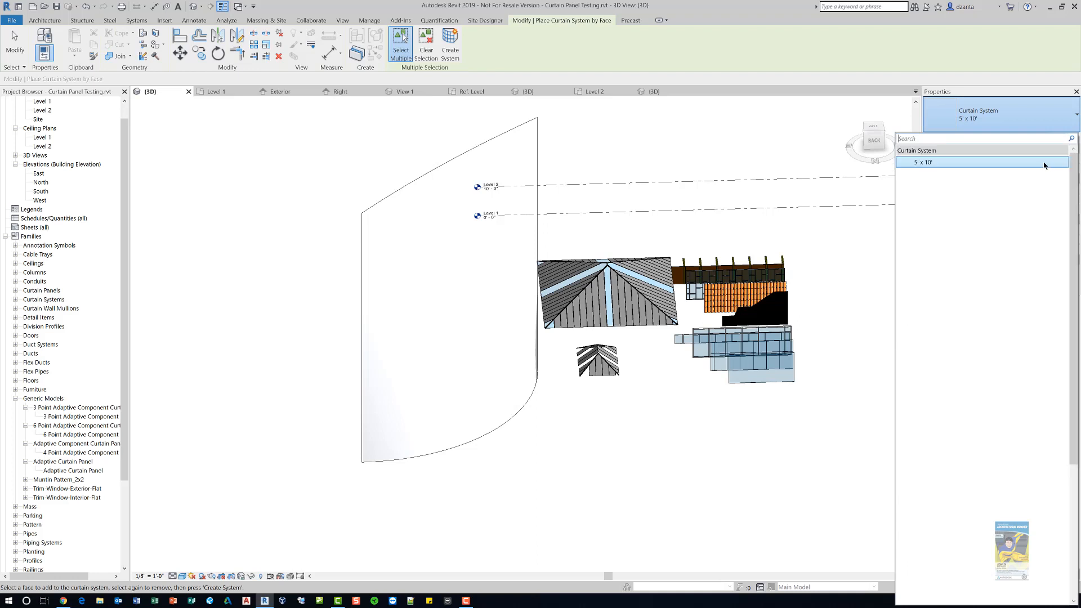
click(1019, 117)
click(475, 159)
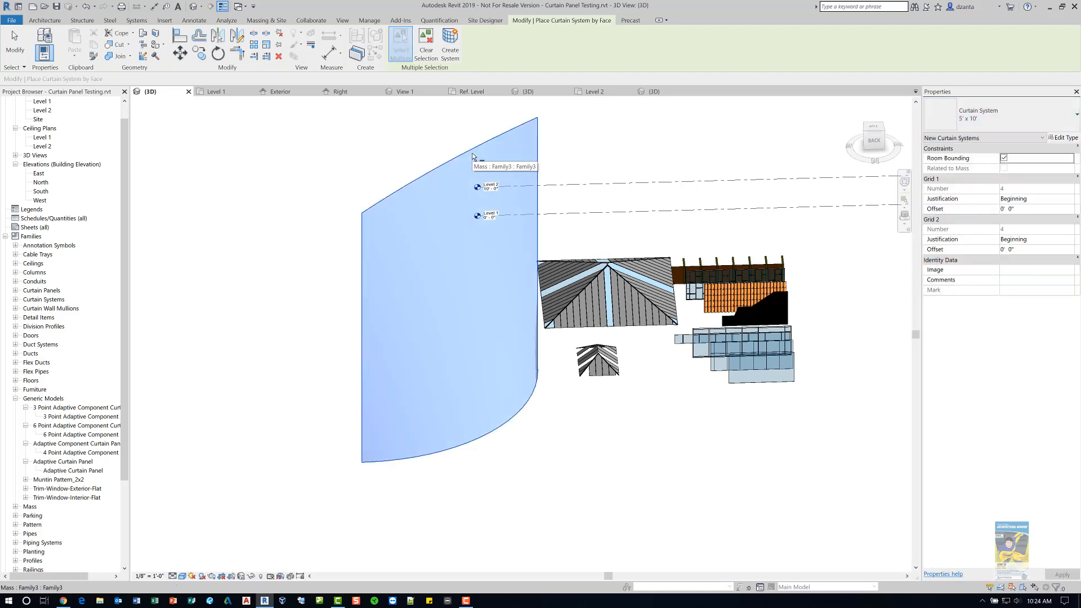
click(452, 55)
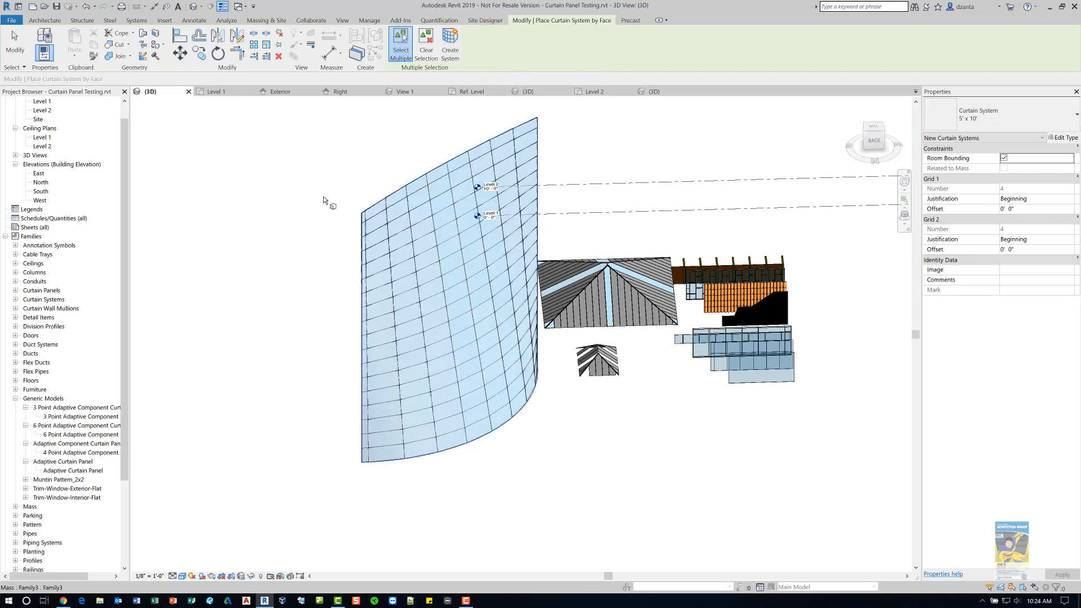
- Select the new curtain system and duplicate its type under the name experiment
click(16, 44)
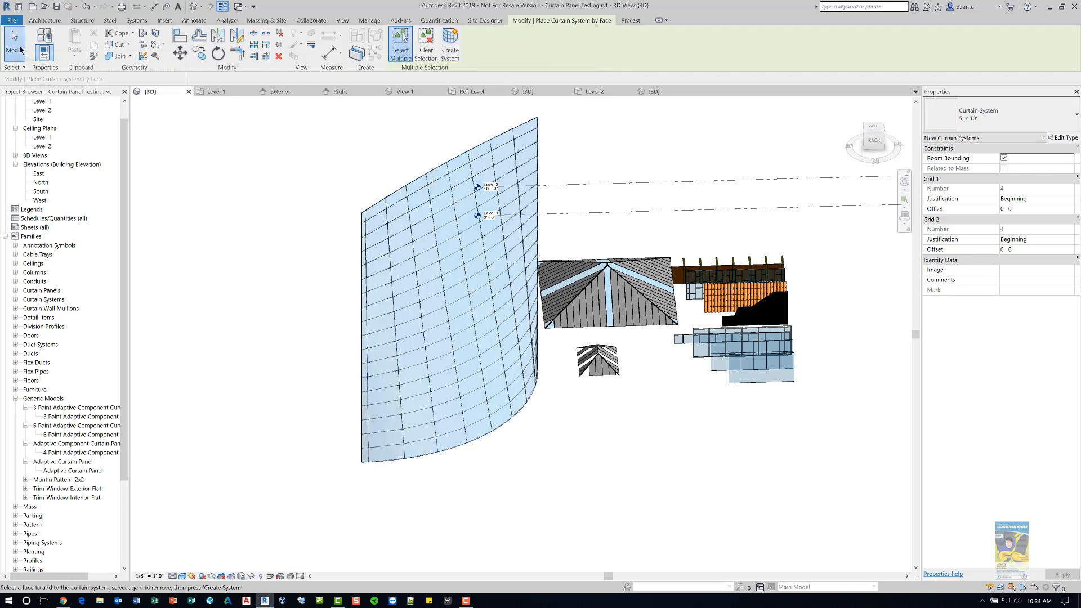
scroll(324, 436, up, 3)
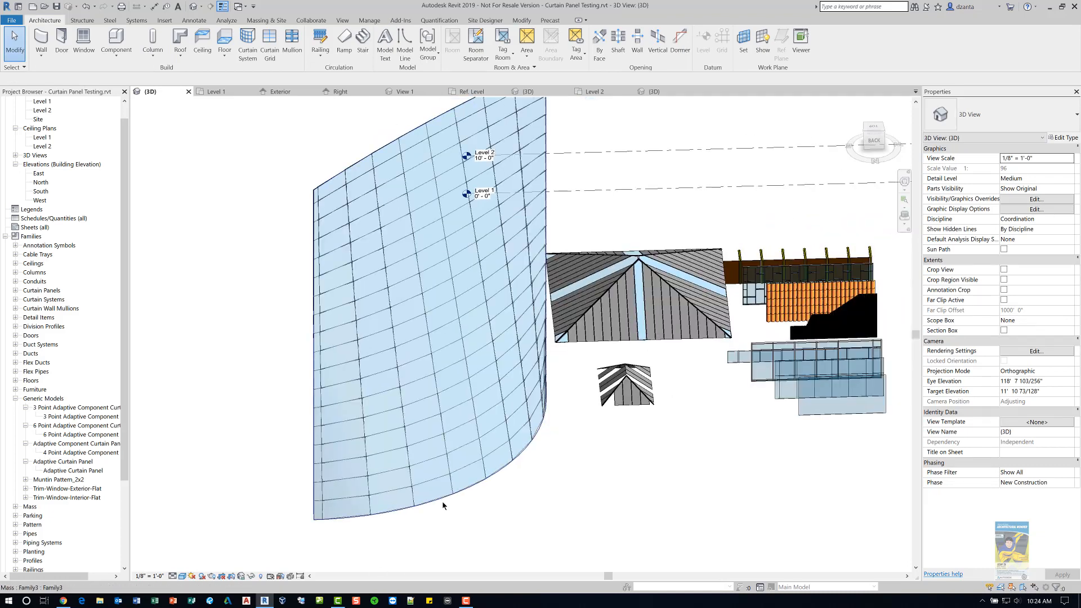
click(443, 505)
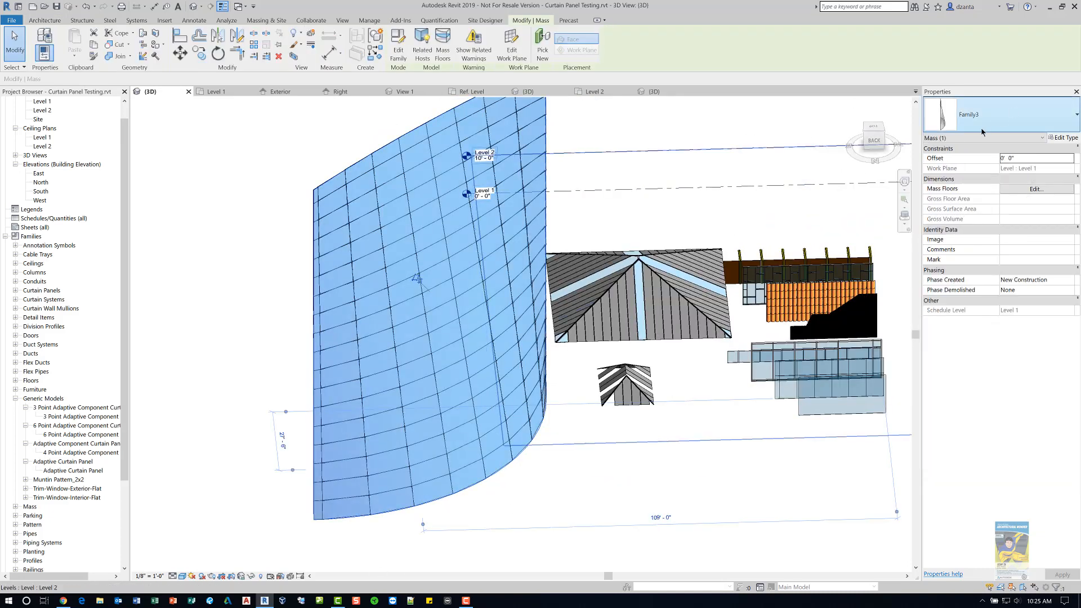
click(678, 473)
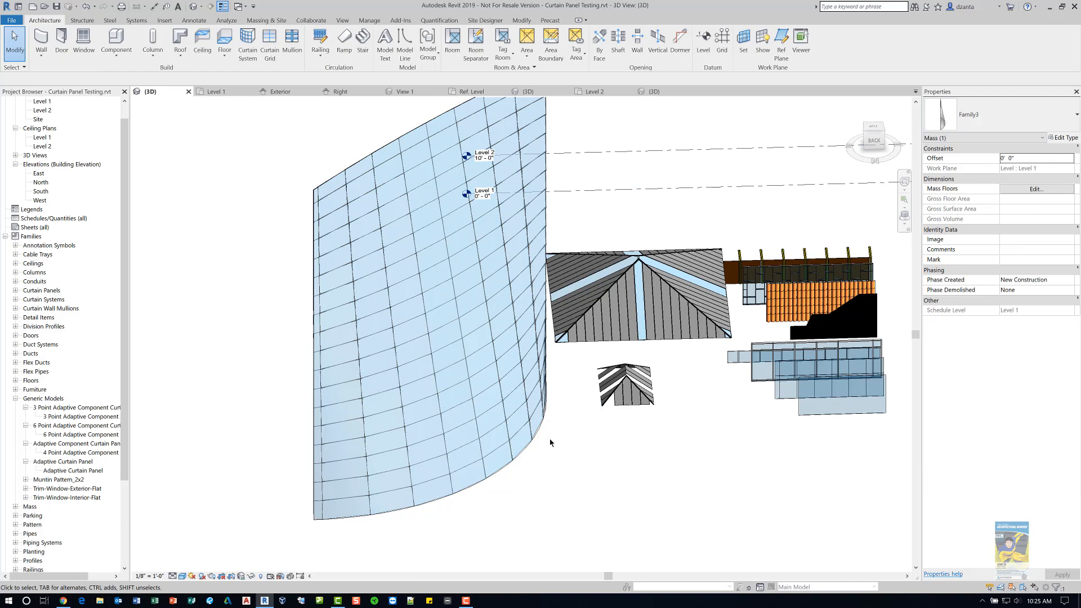
click(511, 435)
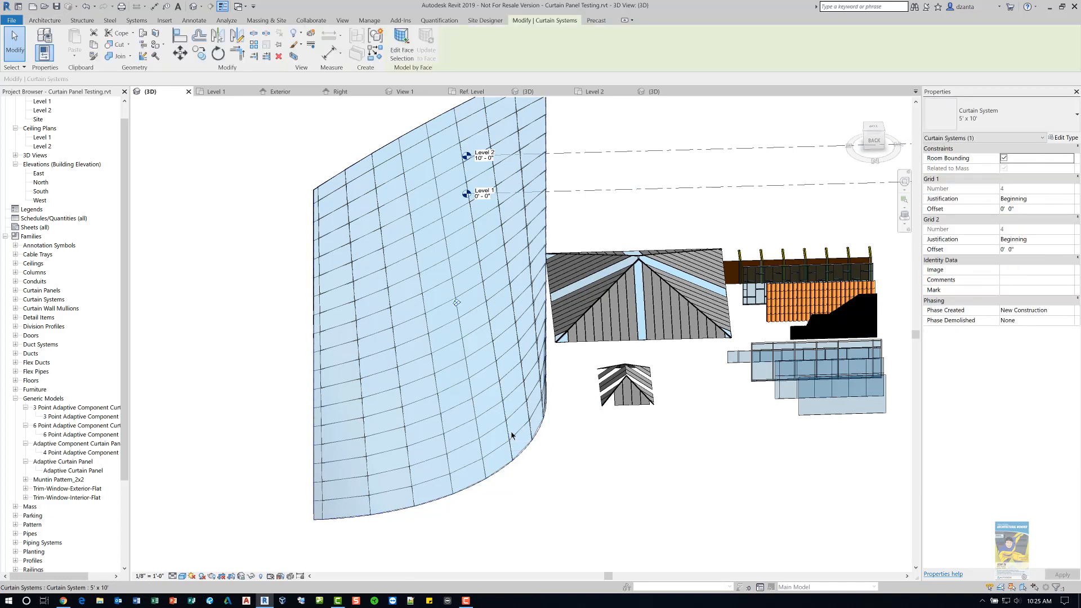
click(1000, 160)
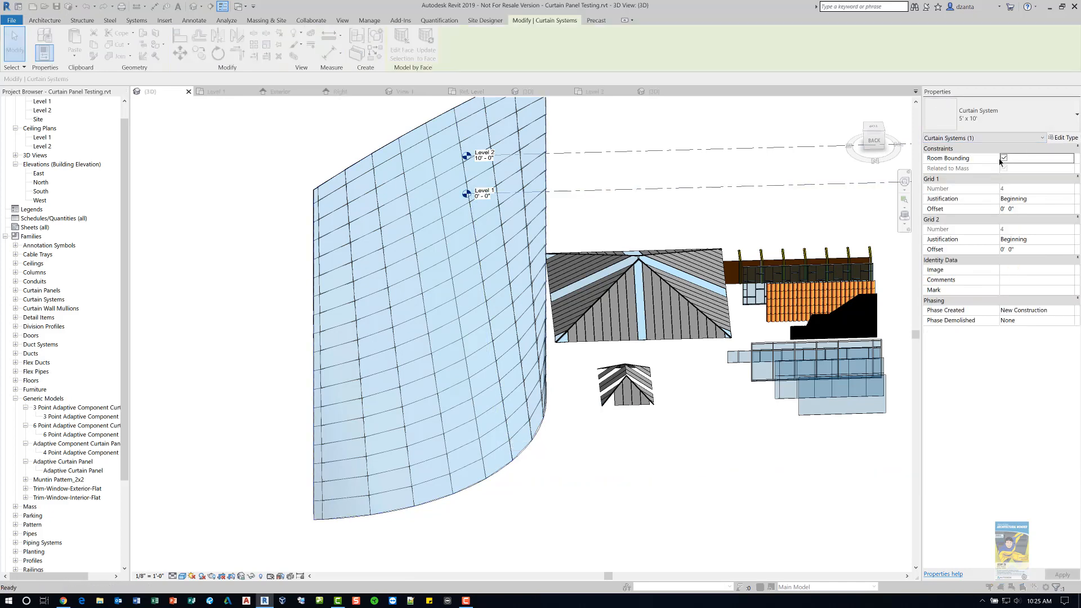
click(629, 211)
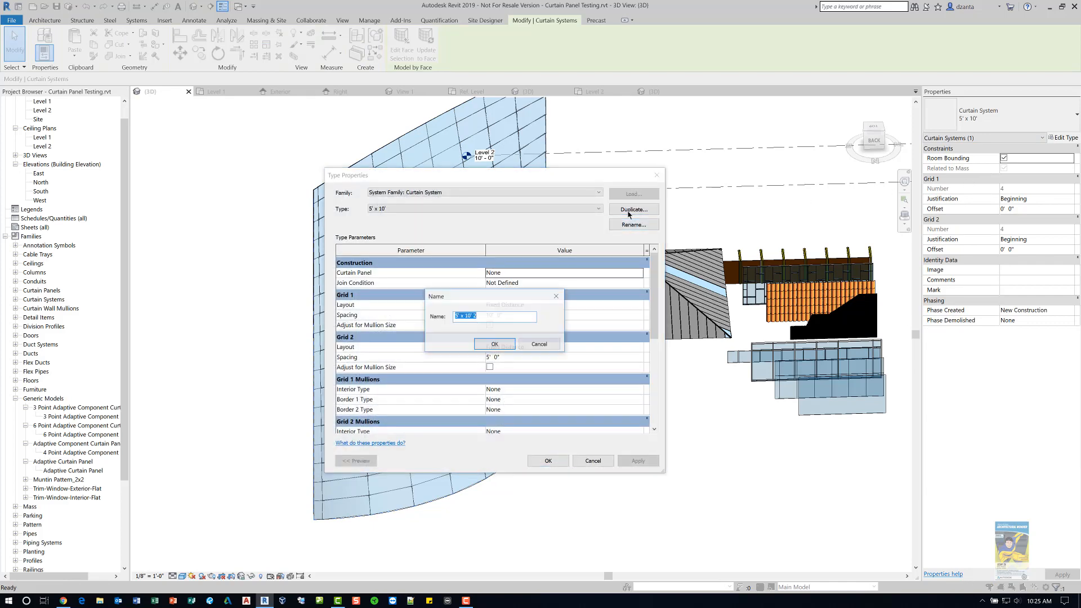
text(ex)
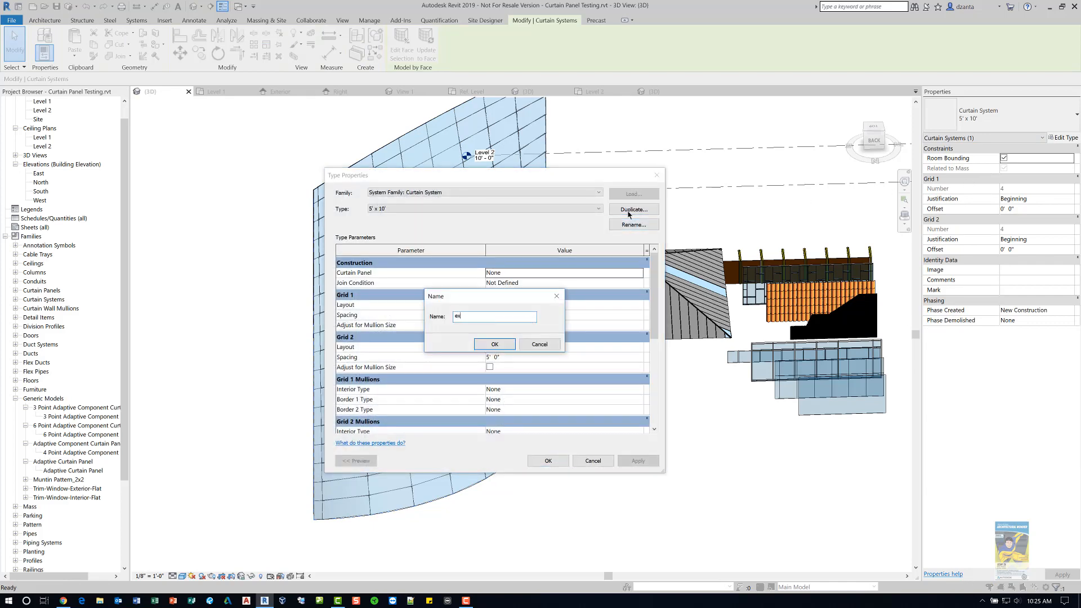
text(periment)
key(Return)
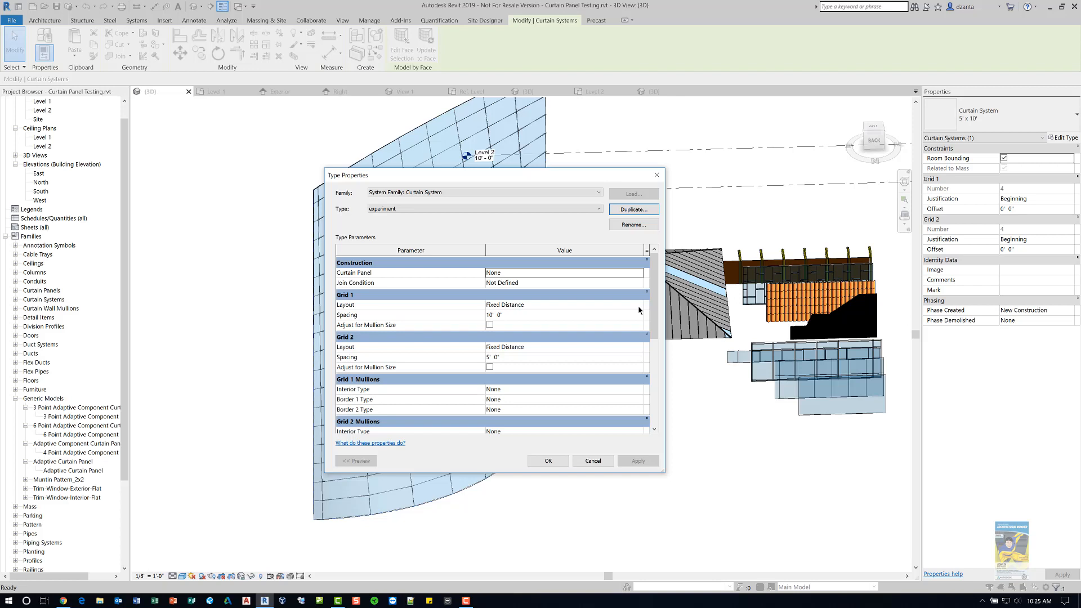
- Try setting the experiment type's curtain panel to Barrel Tile 1 : Barrel Tile 1 and dismiss the warning
click(642, 274)
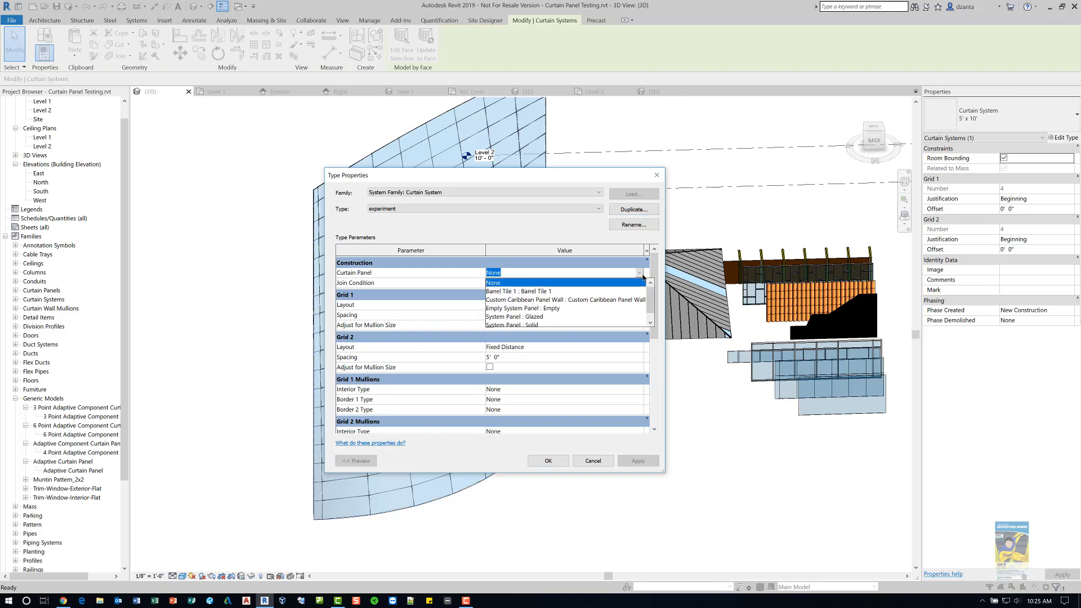
click(546, 293)
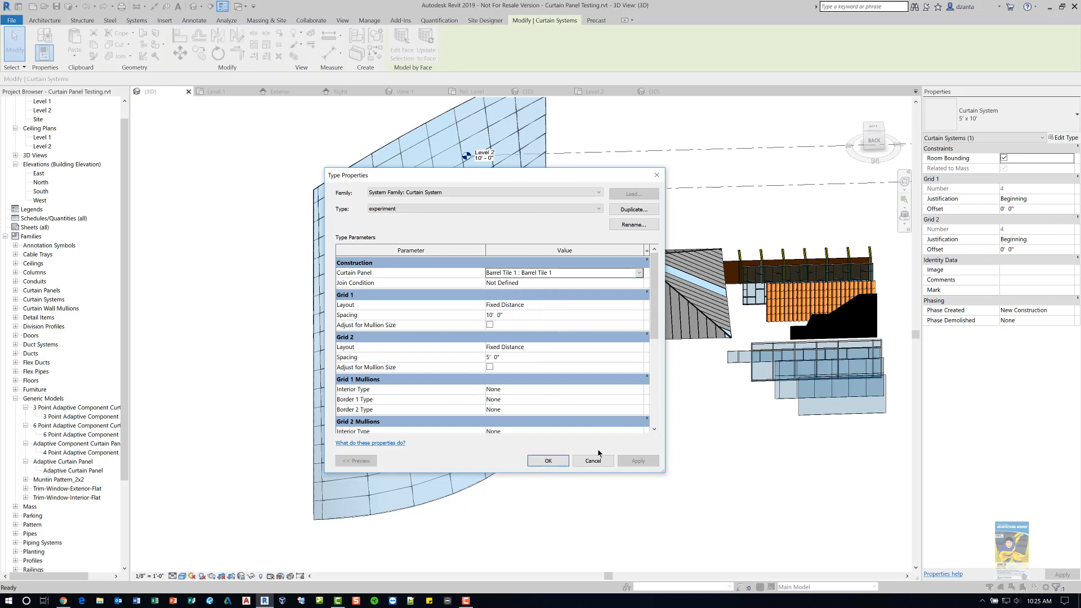
click(548, 461)
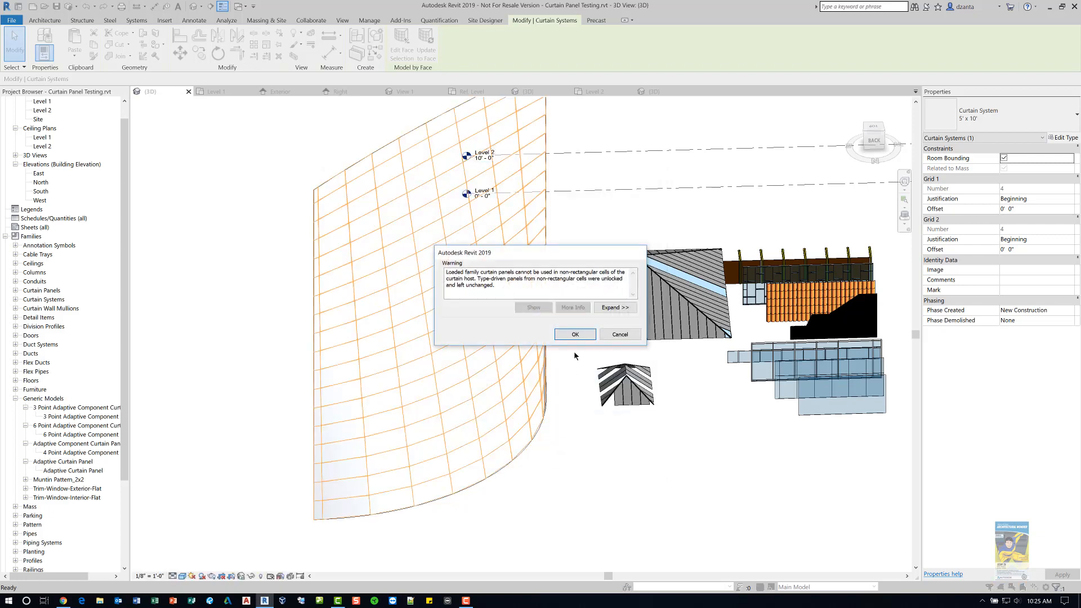
click(575, 334)
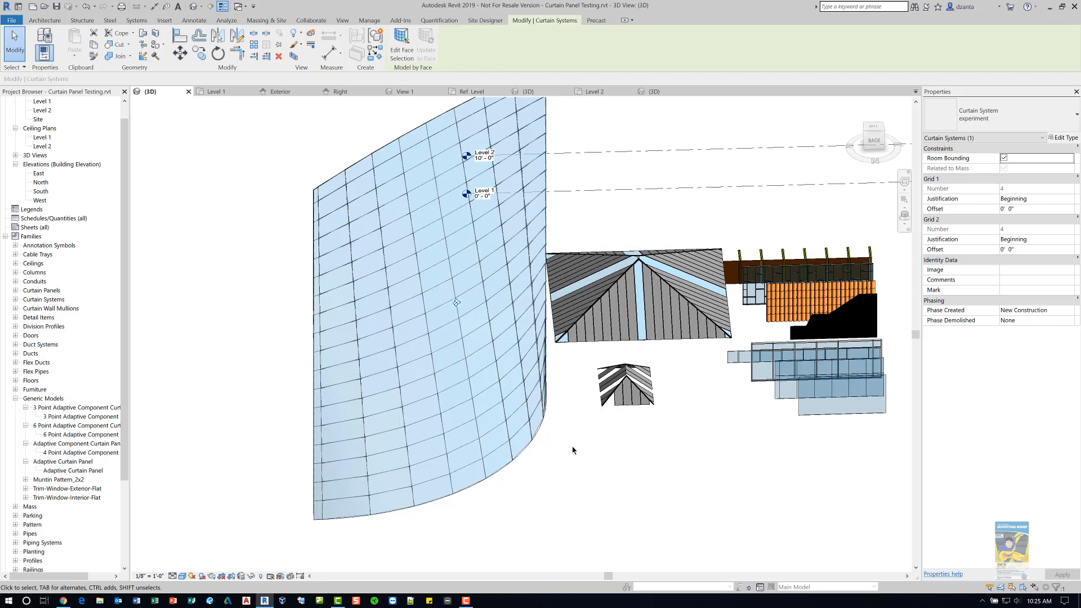
- Reopen the experiment type properties and set its curtain panel to System Panel : Glazed
click(572, 446)
click(544, 433)
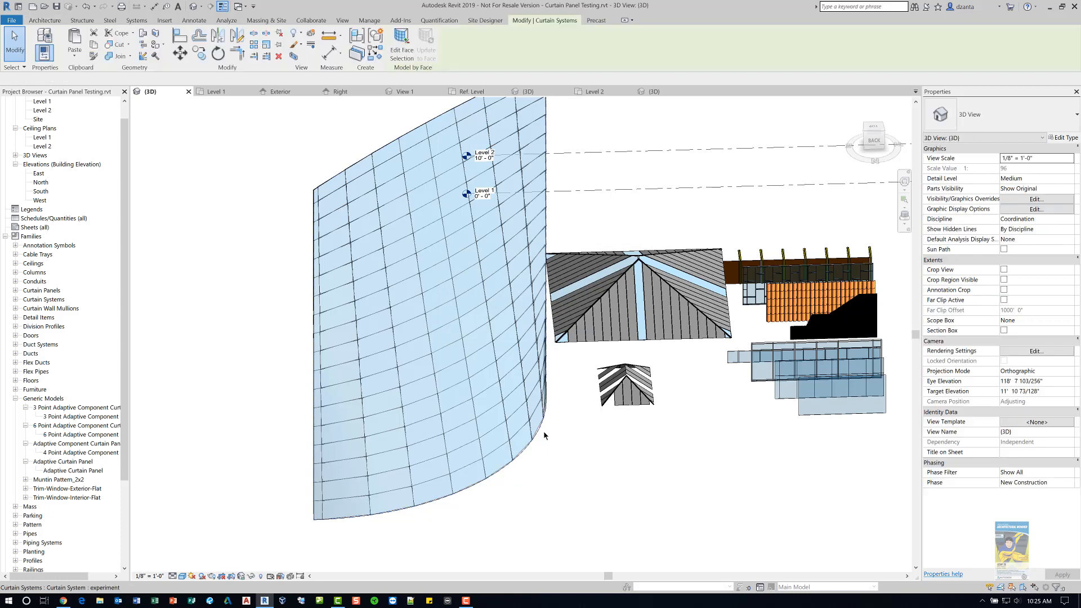
click(1051, 139)
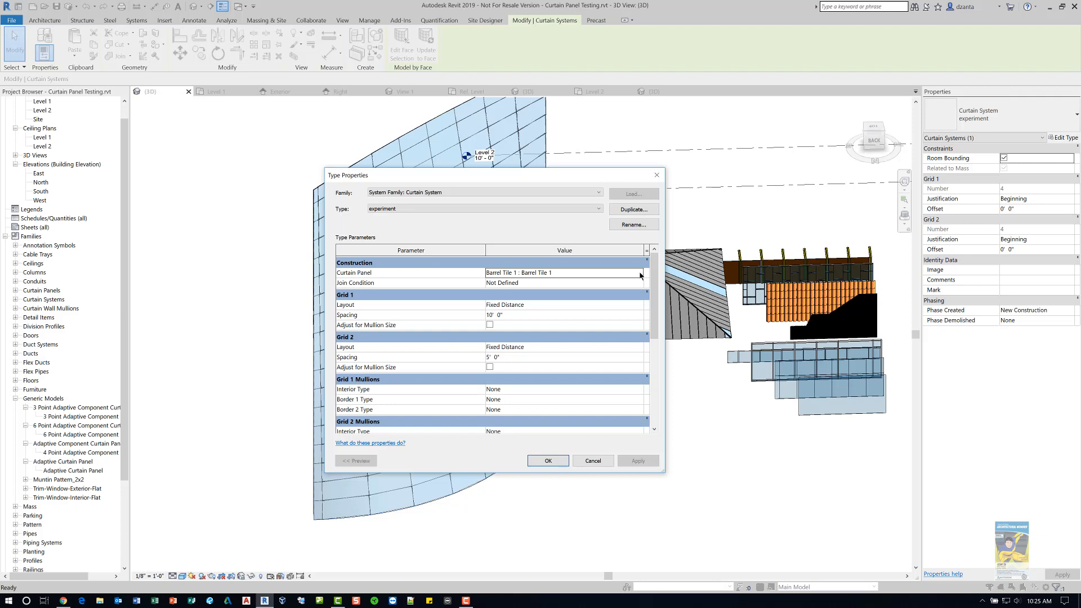
click(641, 275)
click(641, 275)
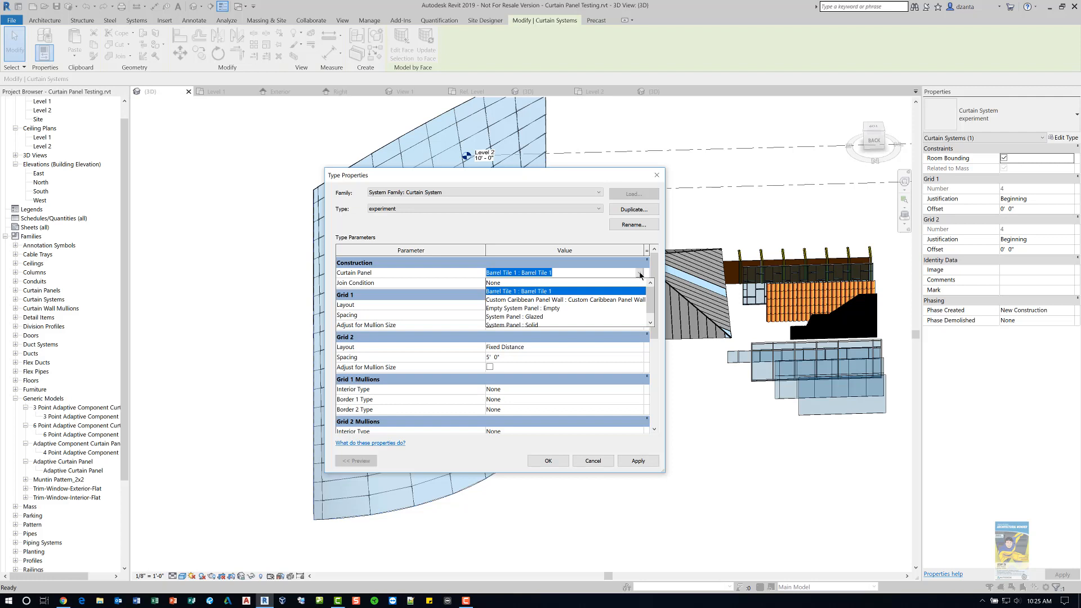
click(650, 322)
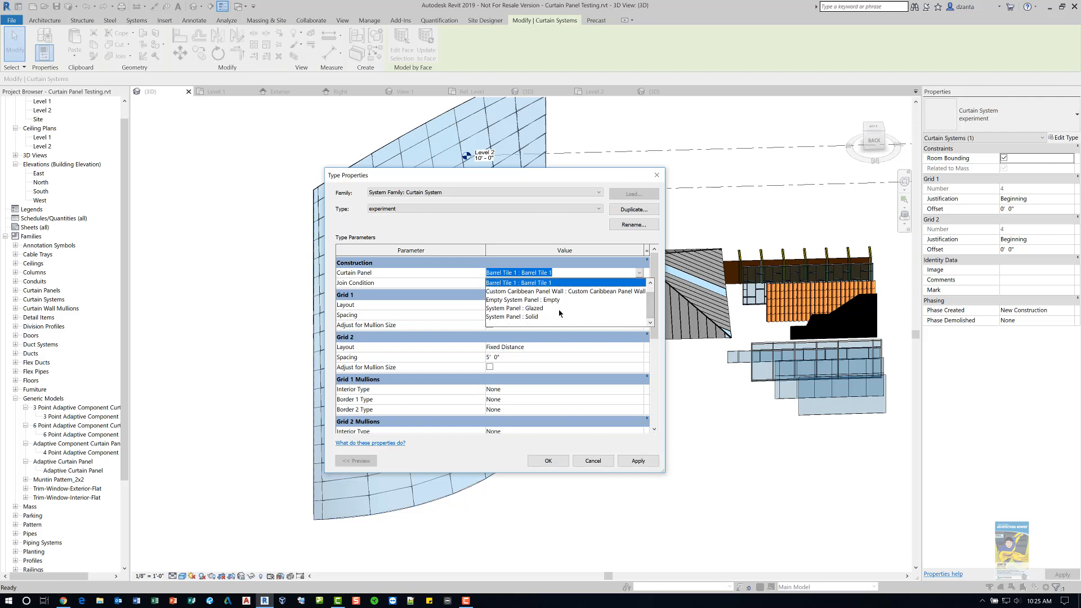
click(592, 308)
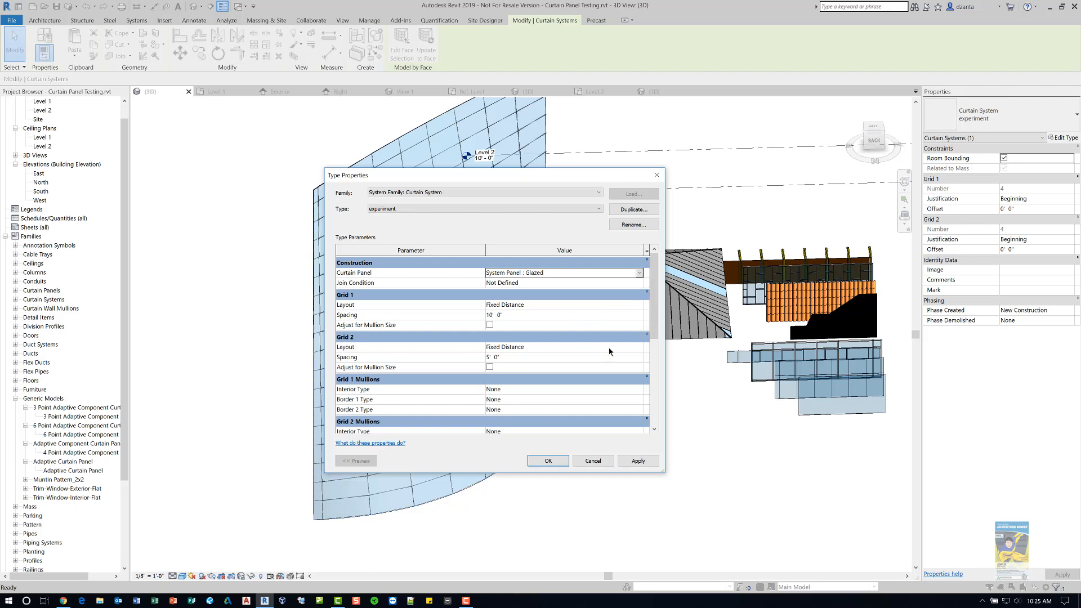
- Set the Grid 1 spacing of the experiment type to 8'
click(625, 317)
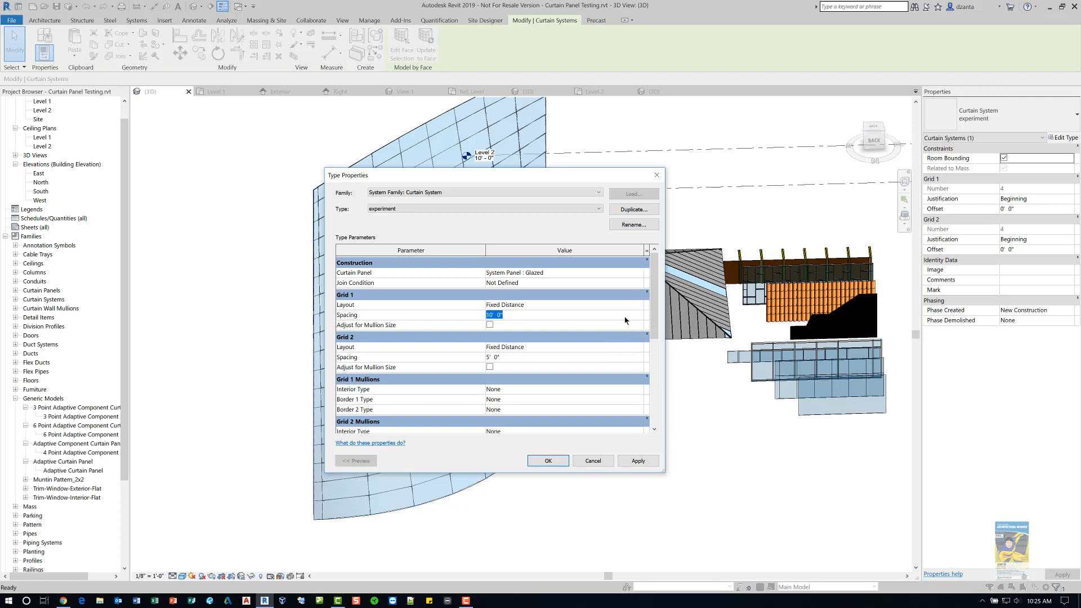
text(8)
click(576, 357)
scroll(653, 335, down, 3)
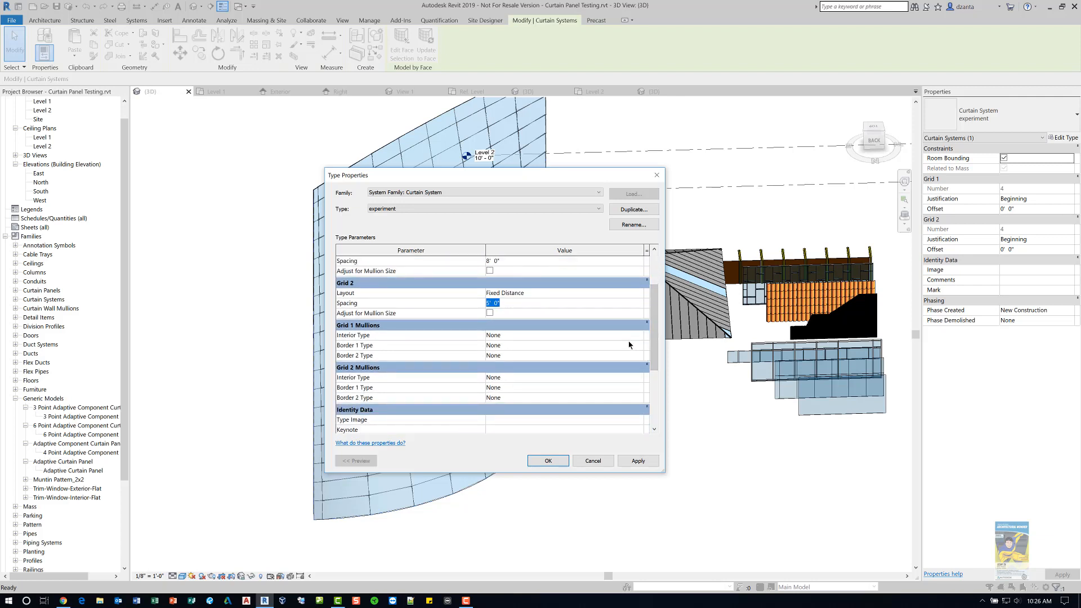
- Set Grid 1 interior mullions to Rectangular Mullion : Mullion Profile B and apply the type changes
click(635, 336)
click(640, 336)
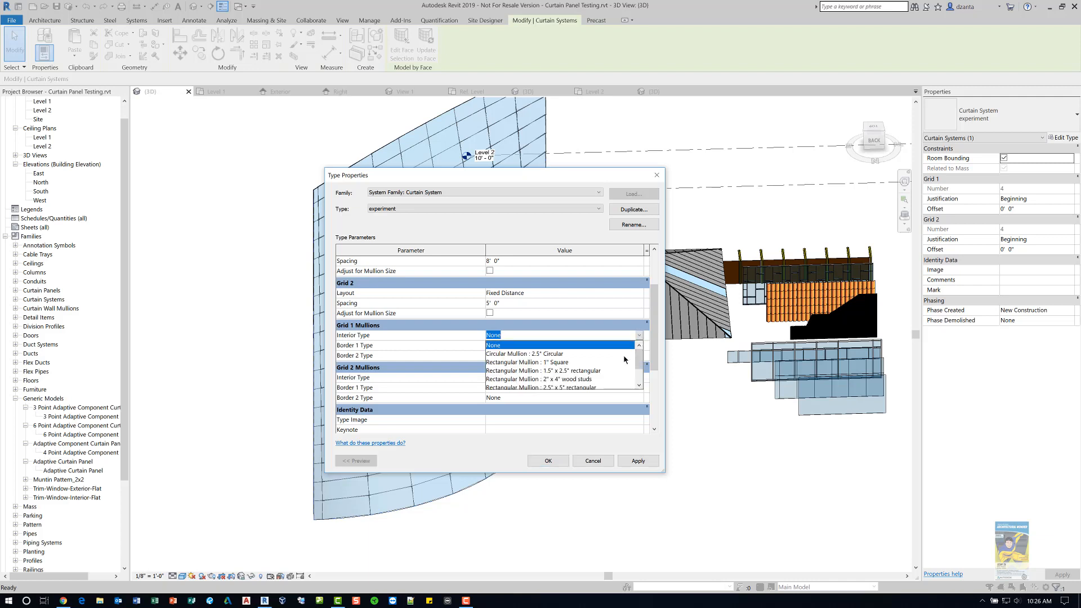
click(639, 386)
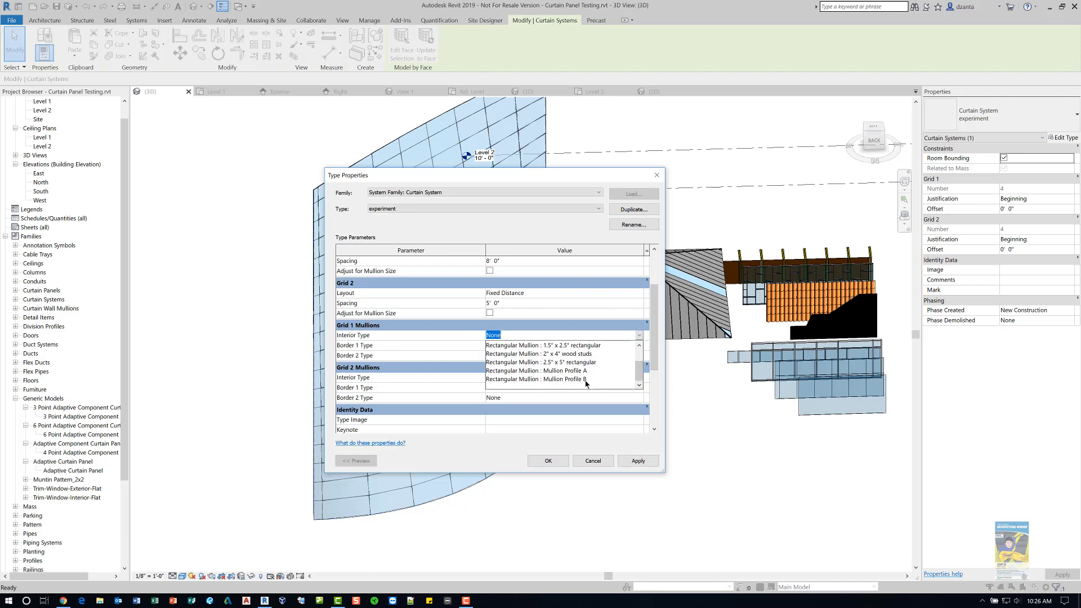
click(585, 379)
click(635, 461)
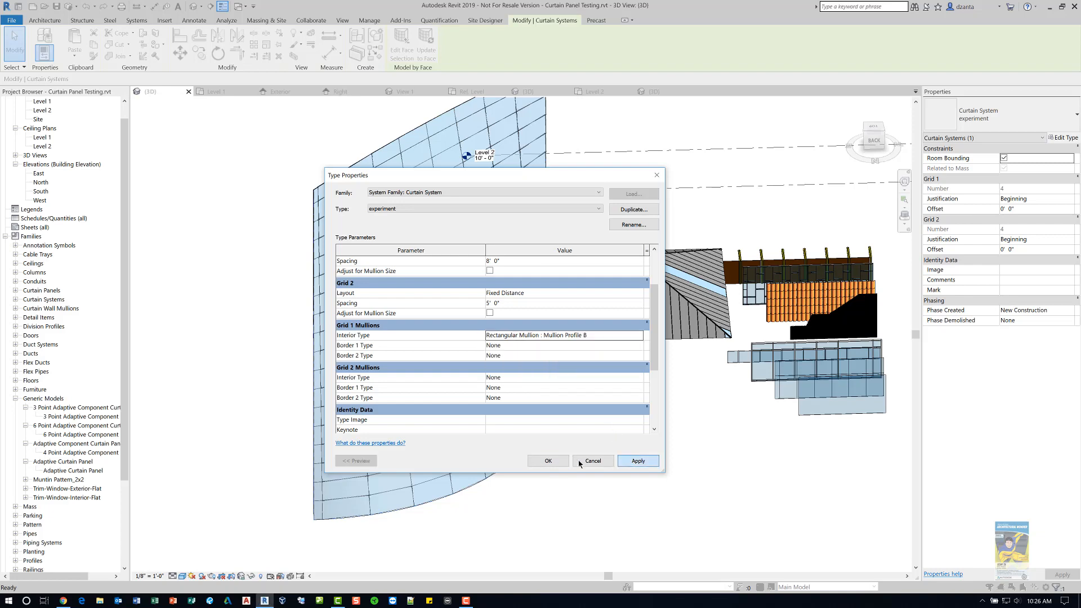
click(548, 462)
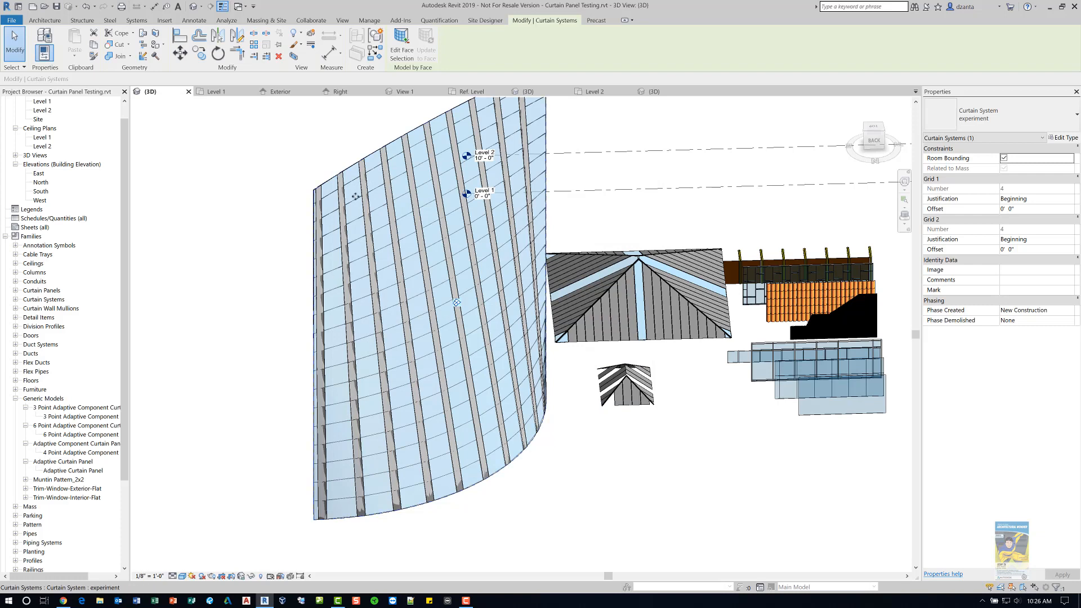
scroll(343, 167, up, 3)
scroll(343, 167, up, 5)
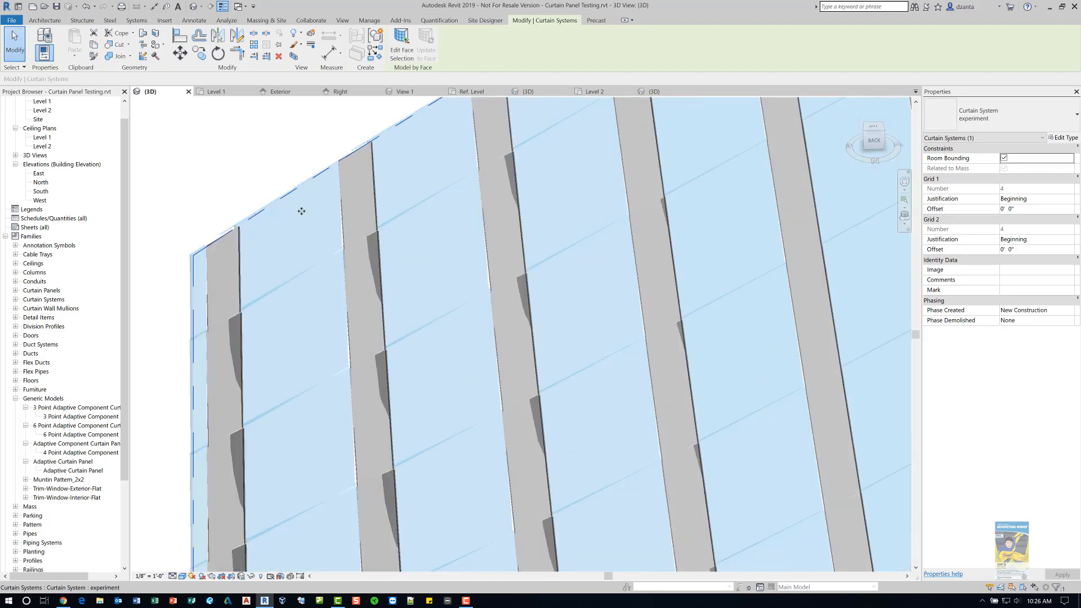
scroll(186, 296, up, 4)
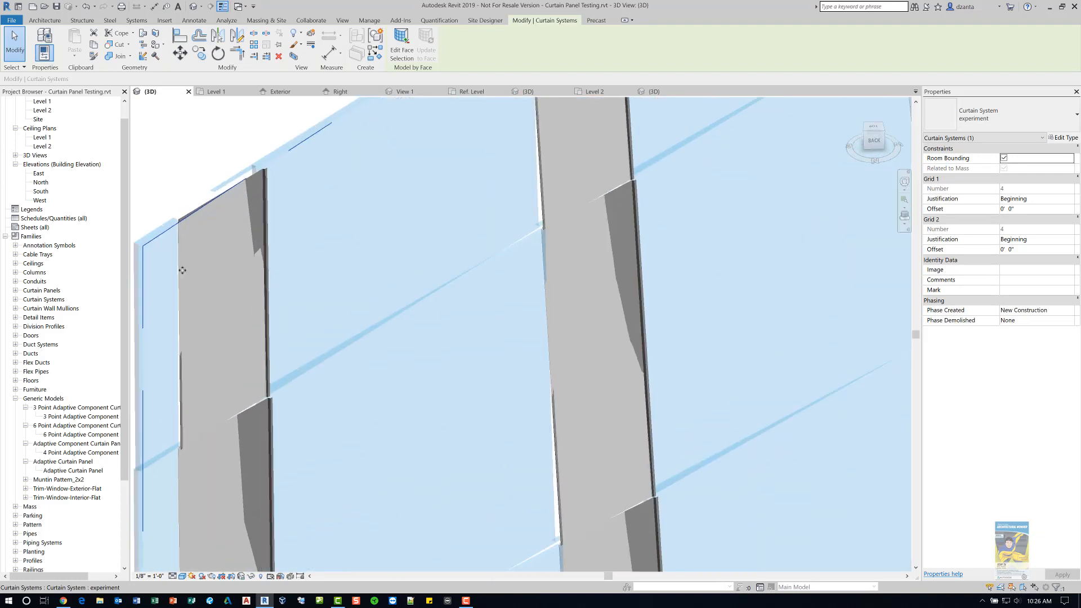
- Orbit and zoom around the curtain system to inspect the mullions along its curved face
scroll(183, 261, down, 5)
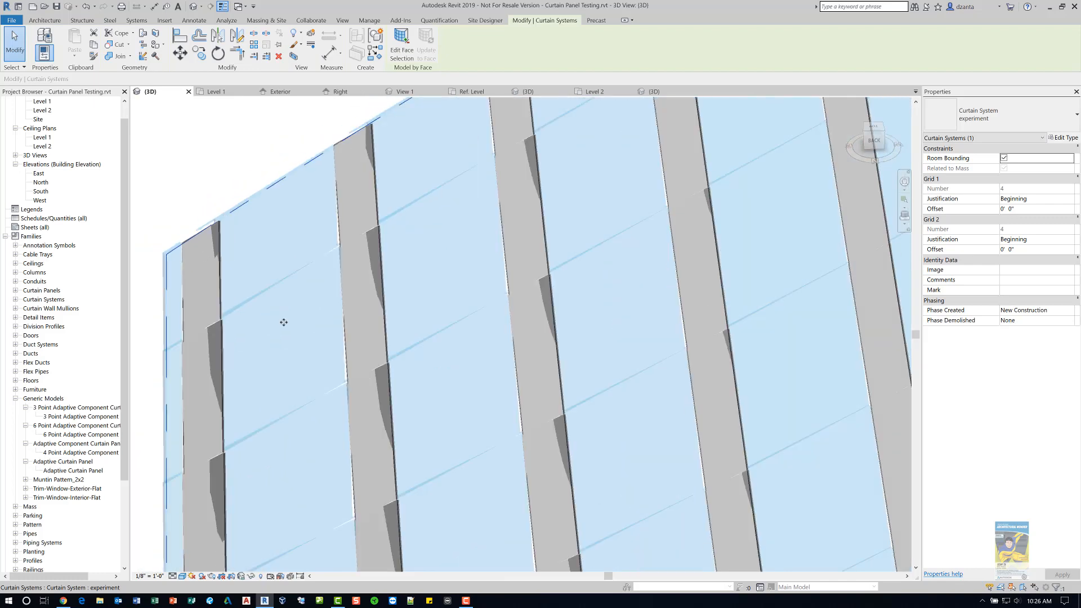
middle_drag(387, 273, 455, 194)
middle_drag(485, 459, 513, 102)
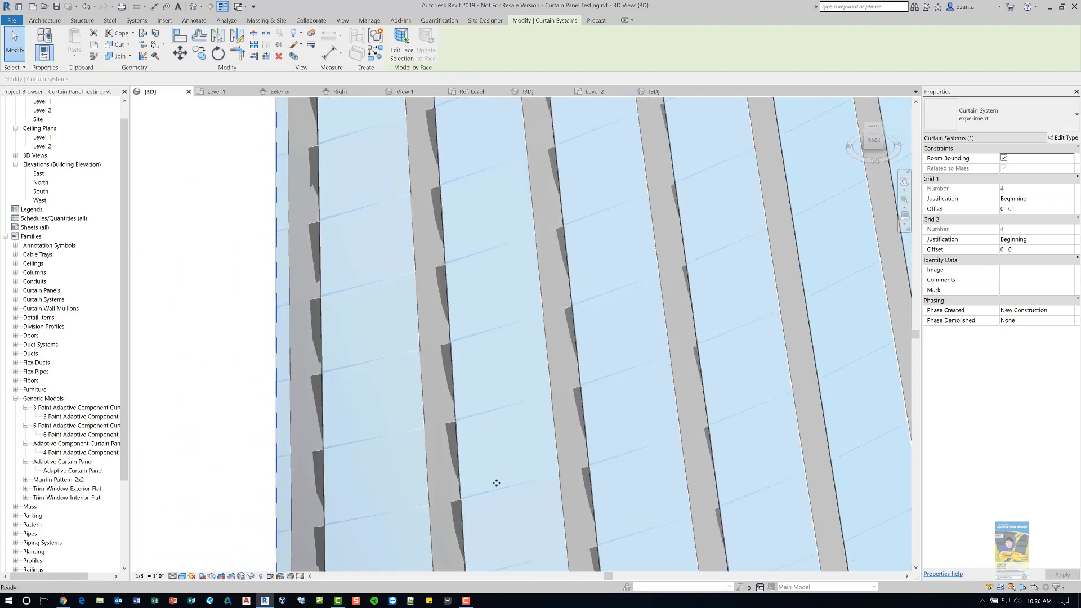
mouse_move(497, 483)
middle_down()
mouse_move(454, 355)
mouse_move(449, 289)
middle_up()
middle_drag(397, 561, 407, 415)
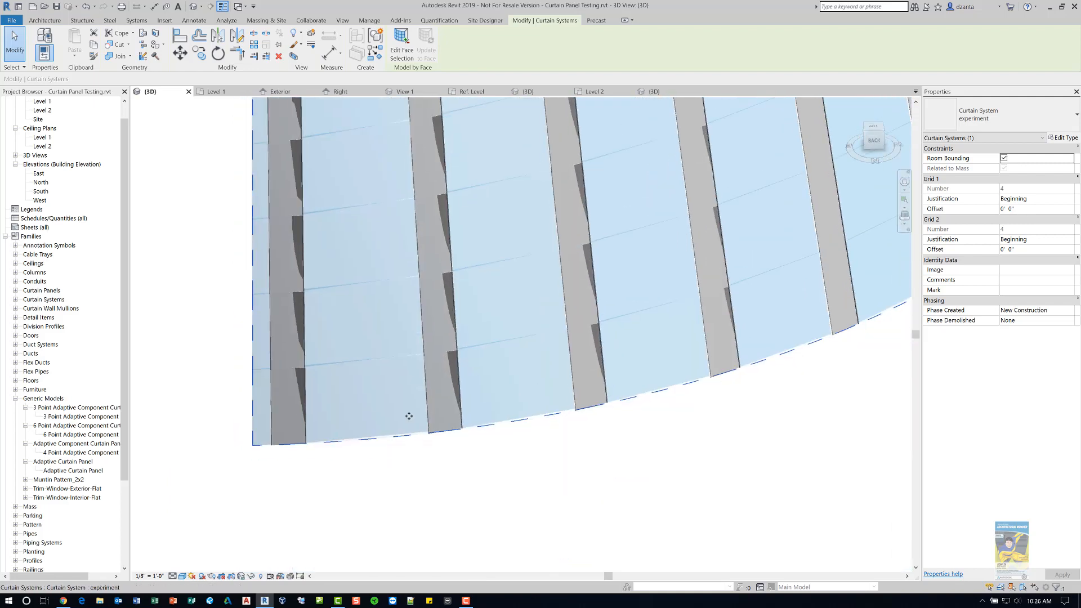
scroll(408, 415, up, 2)
scroll(475, 465, up, 1)
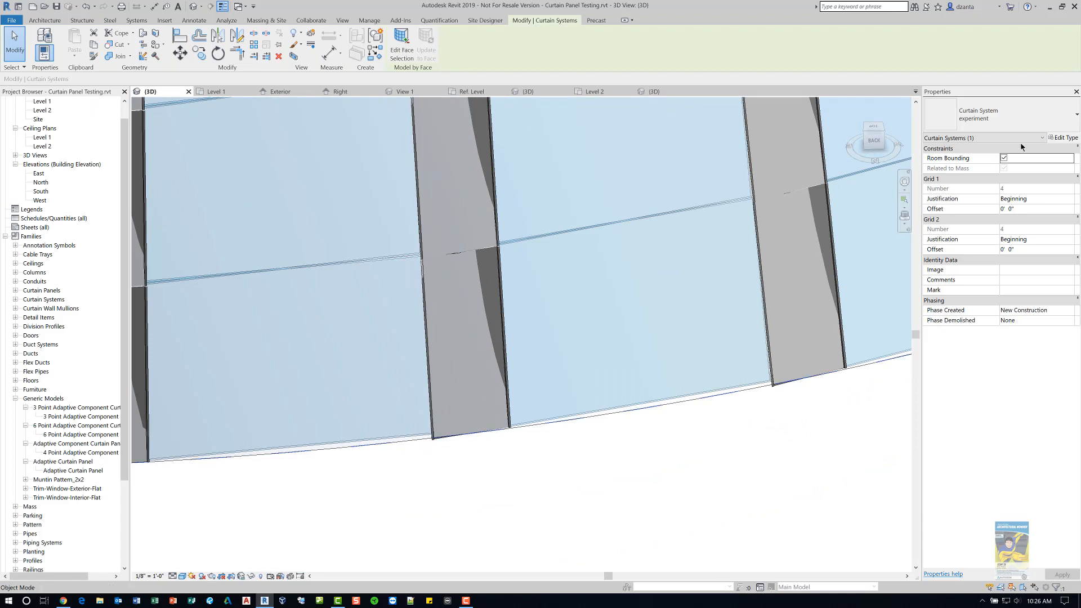
- Open the experiment type properties, set Grid 1 spacing to 12', and apply
click(1055, 138)
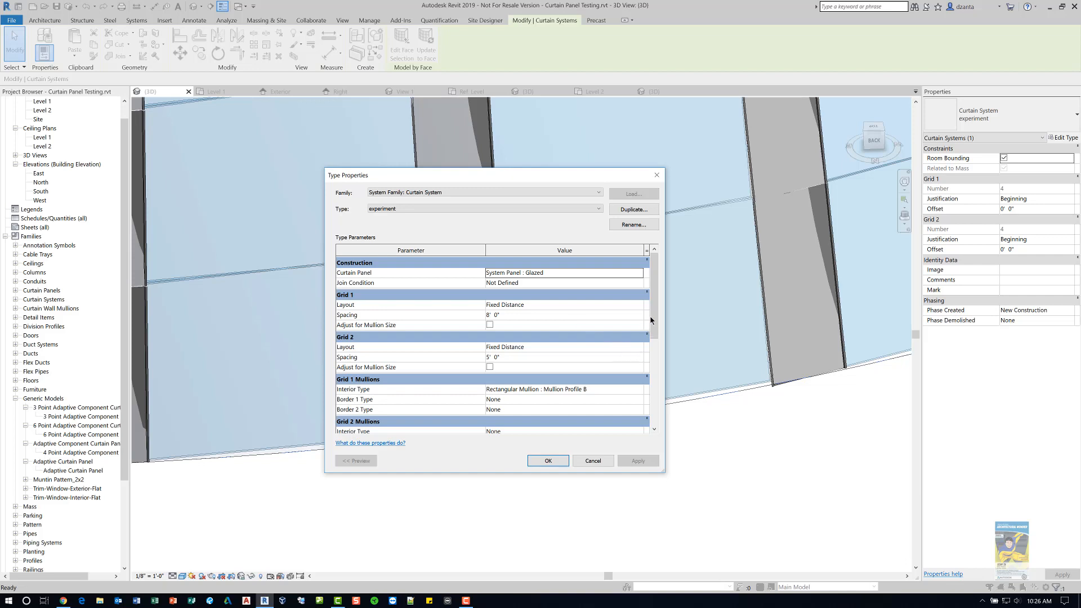
mouse_move(652, 312)
mouse_down()
mouse_move(652, 337)
mouse_move(663, 307)
mouse_up()
click(625, 315)
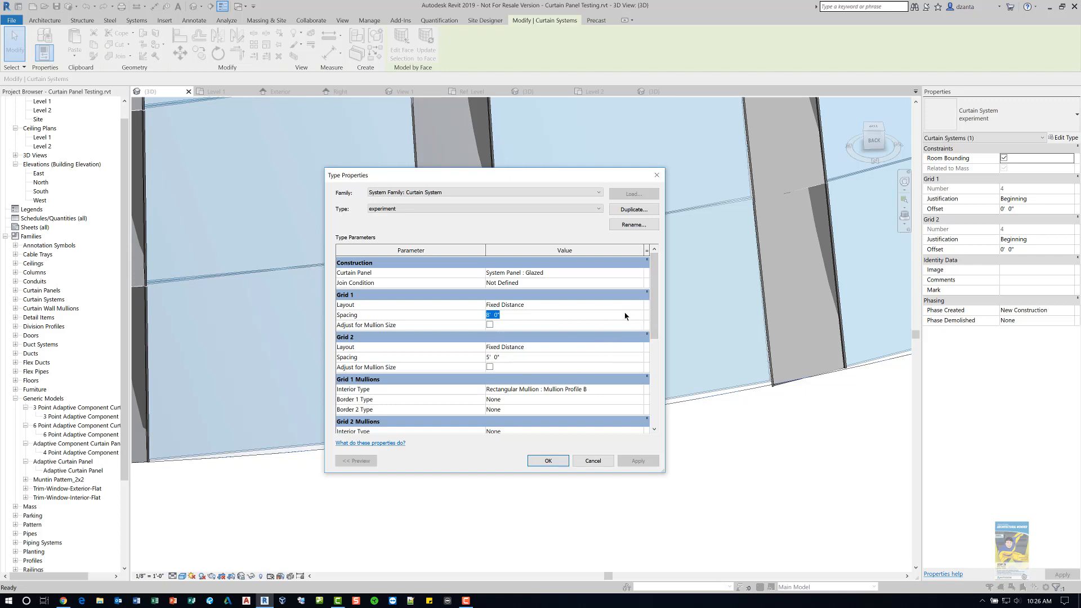
text(12)
click(554, 327)
click(641, 461)
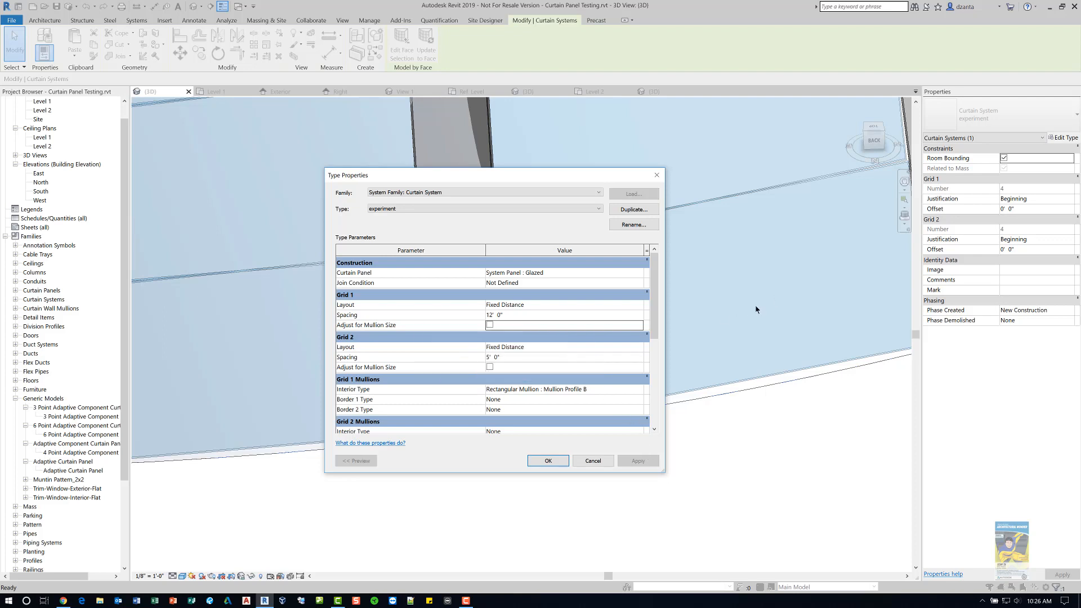
- Set the experiment type's Grid 1 spacing to 1' and apply the change
click(567, 315)
text(1)
key(Return)
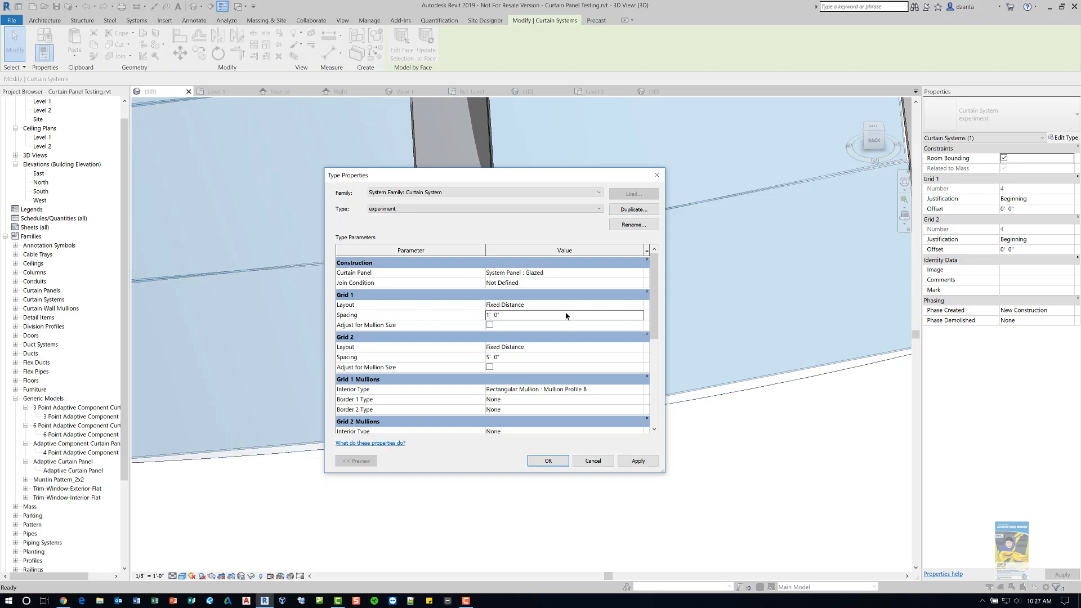
click(629, 461)
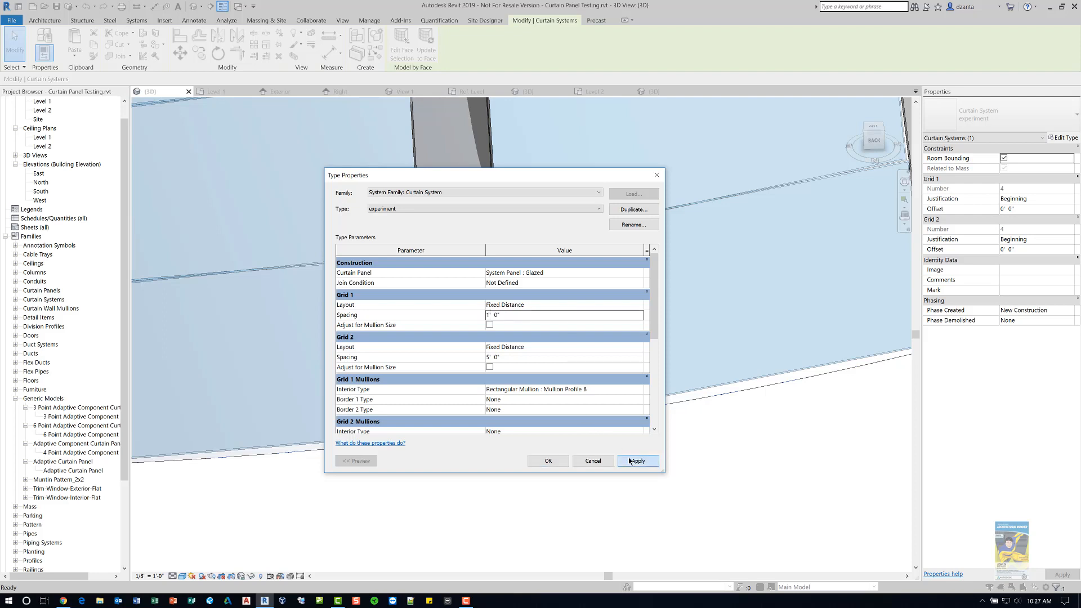
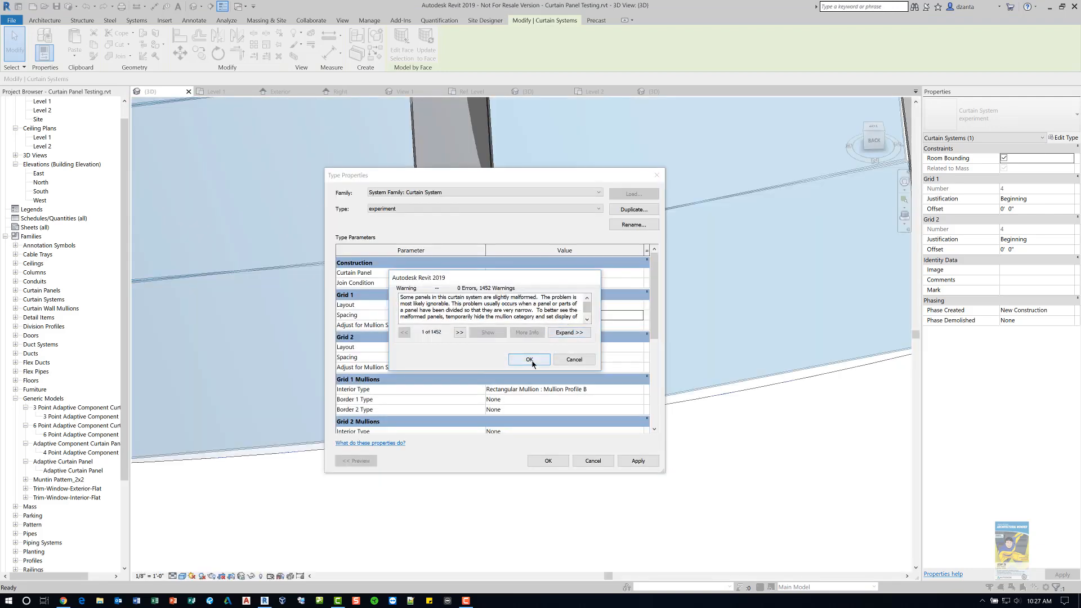
- Close the type properties, then orbit and zoom around the curtain system to inspect the densely spaced mullions
click(528, 359)
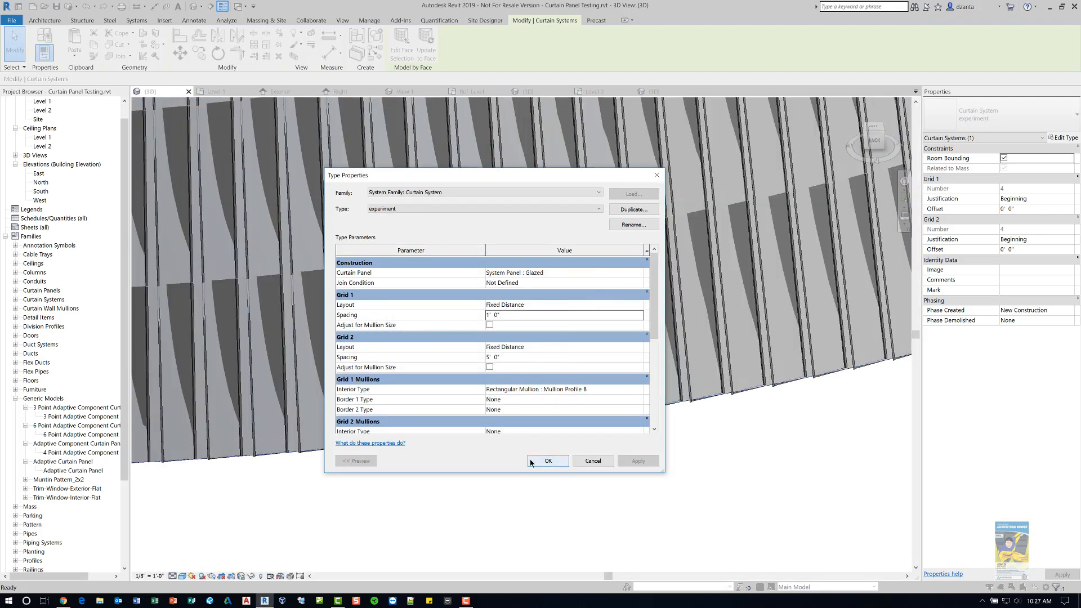
click(530, 460)
click(528, 465)
scroll(582, 454, down, 5)
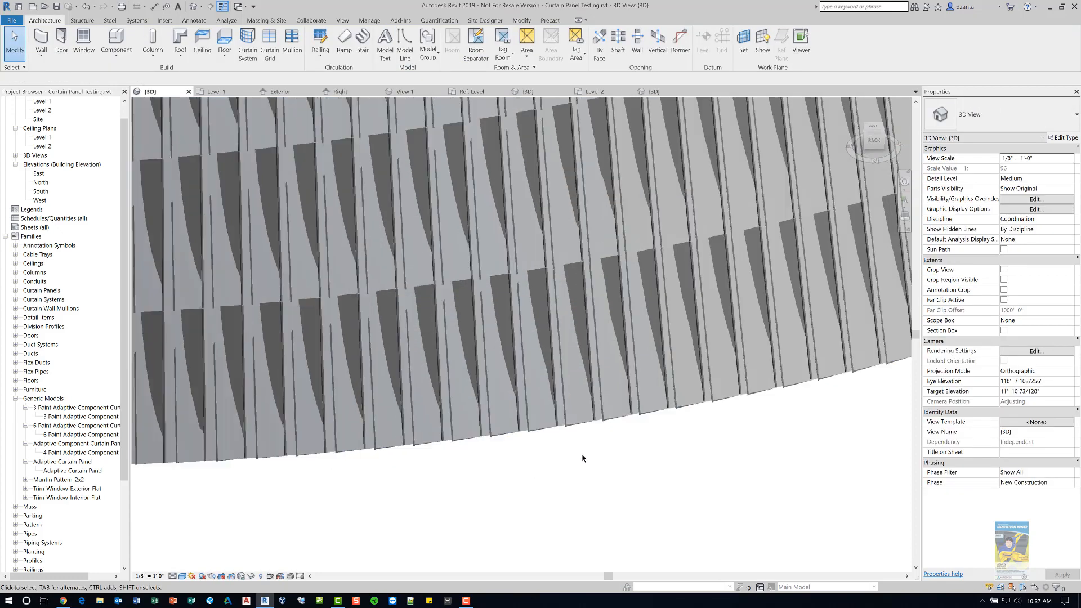
middle_drag(584, 454, 576, 548)
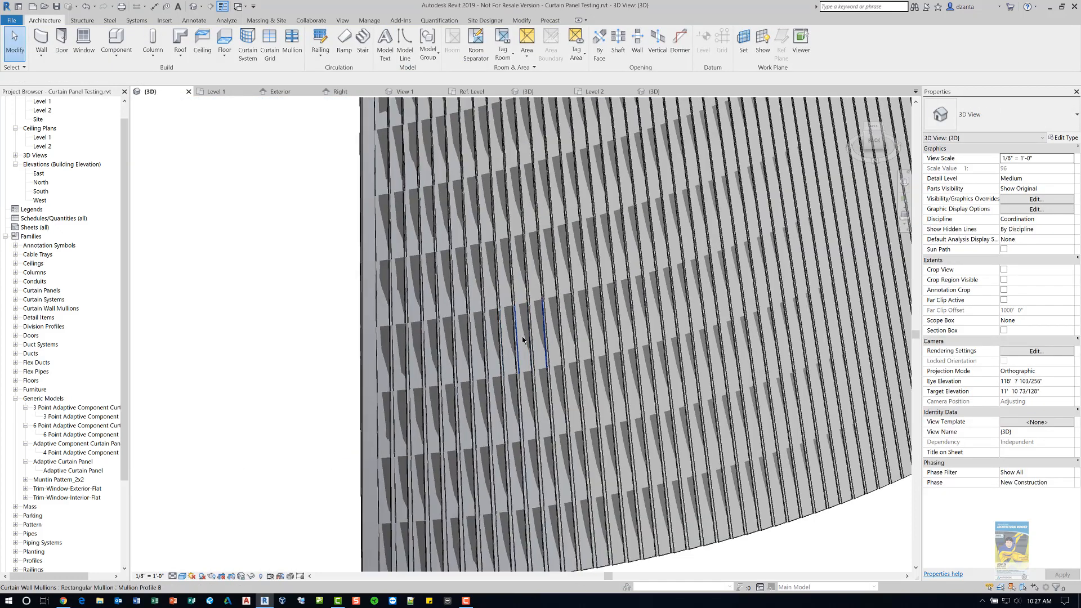
middle_drag(522, 336, 553, 521)
scroll(528, 271, down, 1)
middle_drag(515, 266, 447, 580)
scroll(396, 302, up, 6)
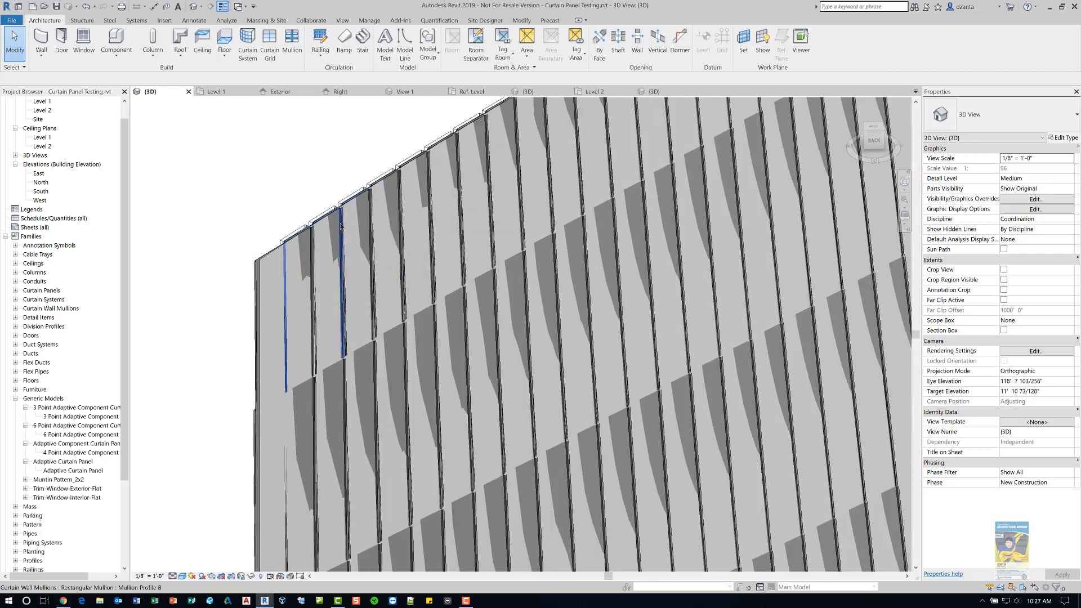
click(342, 227)
shift+middle_drag(341, 228, 570, 269)
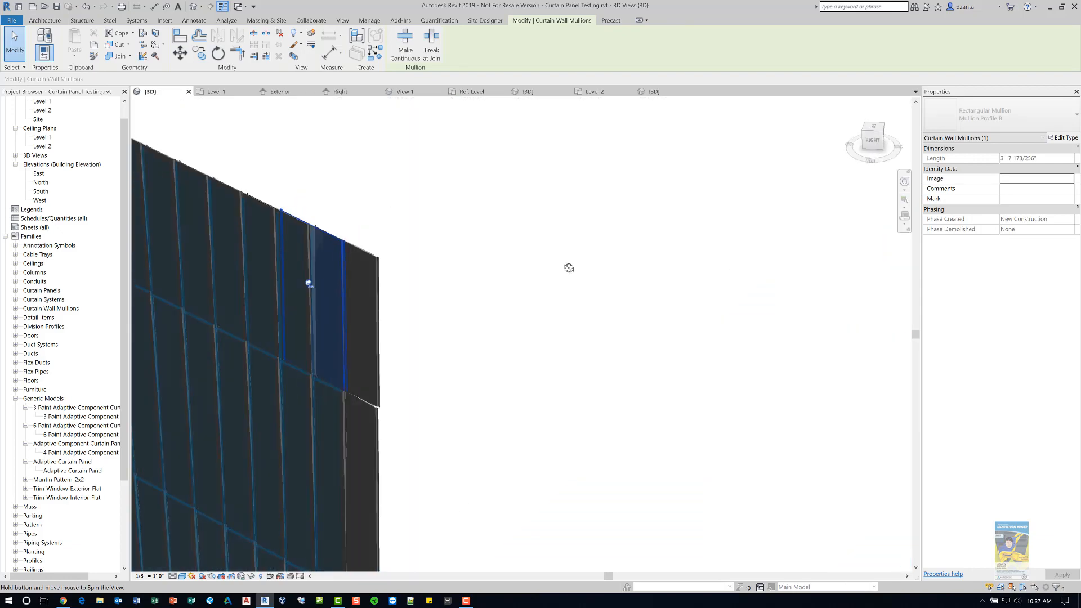
middle_drag(437, 254, 595, 263)
click(539, 235)
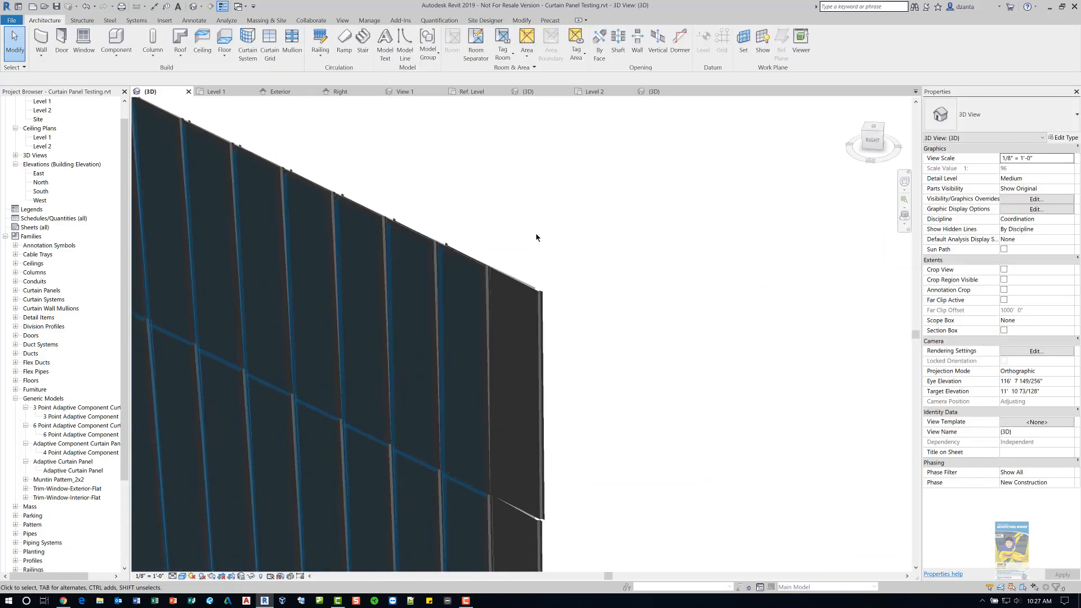
scroll(535, 232, up, 3)
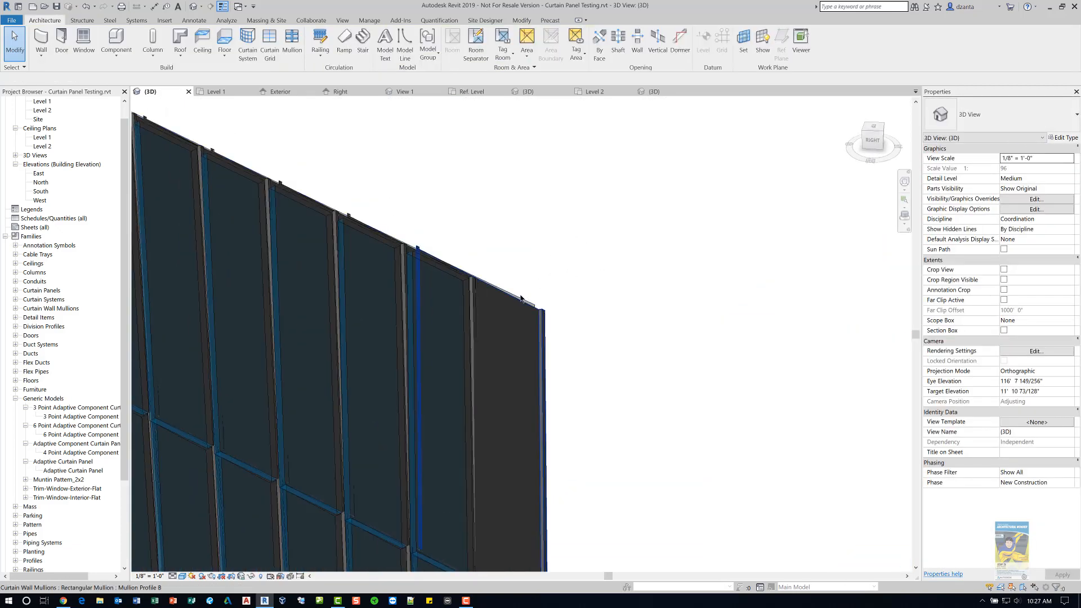
scroll(526, 267, down, 6)
scroll(527, 268, down, 6)
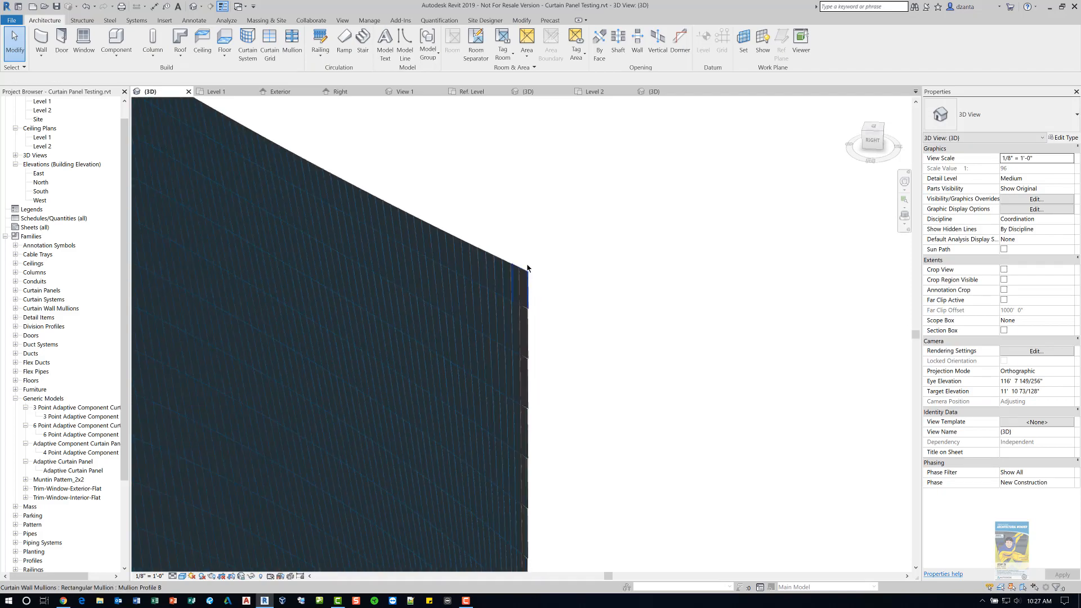
shift+middle_drag(572, 359, 337, 212)
shift+middle_drag(506, 338, 401, 332)
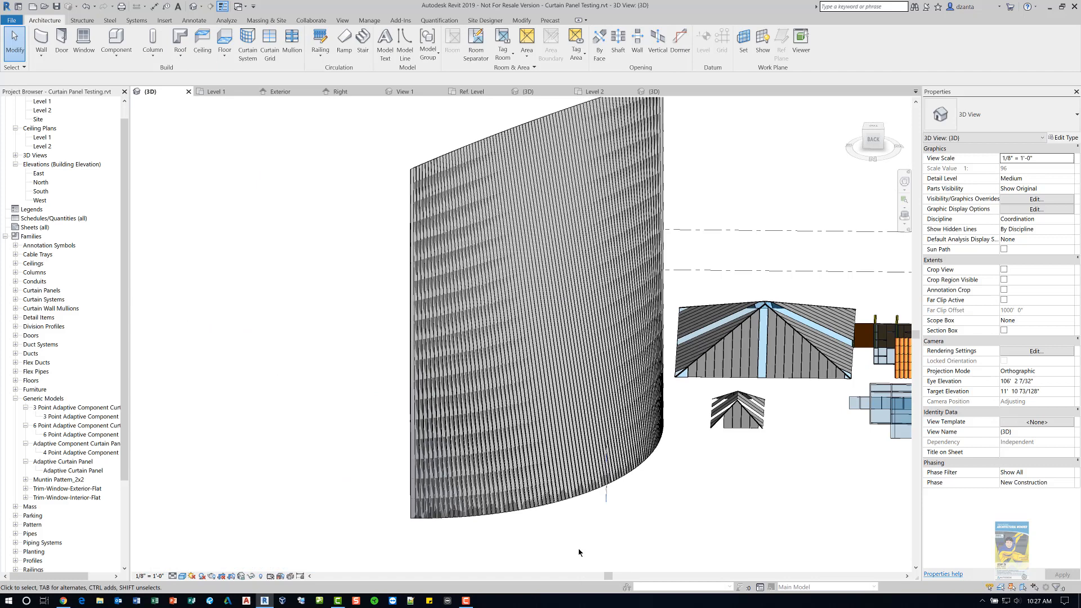
click(564, 503)
key(Escape)
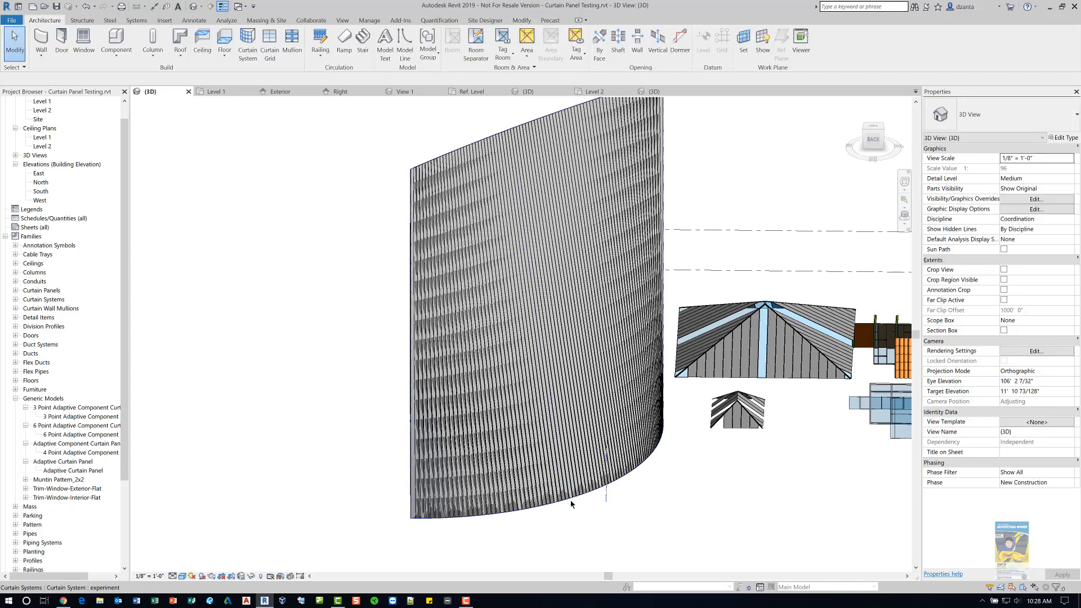
- Select the curtain system and set its type's Grid 2 layout to None, applying the change
click(571, 499)
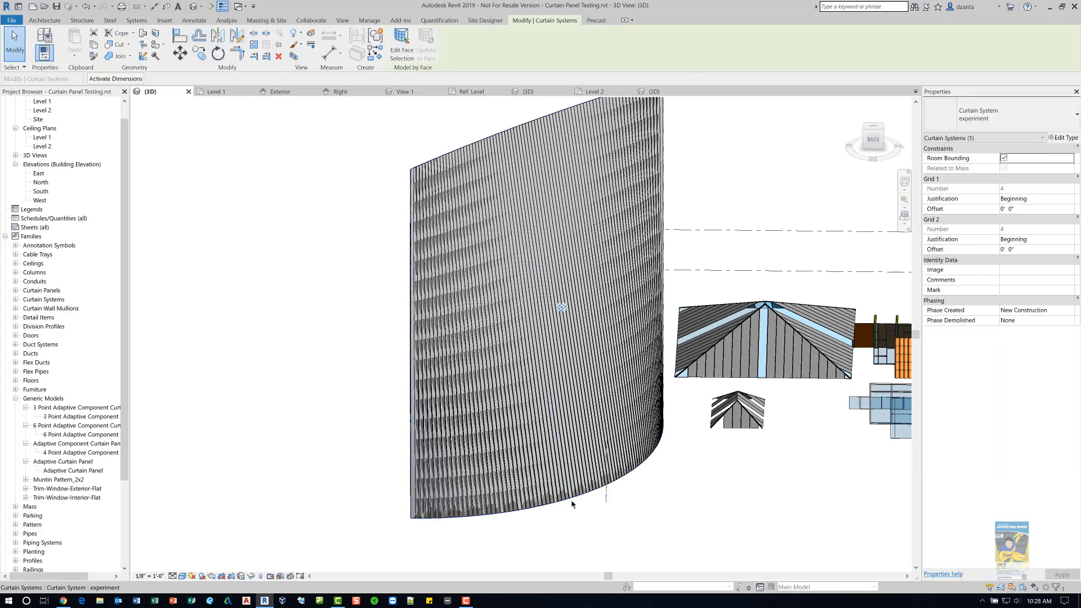
click(1063, 138)
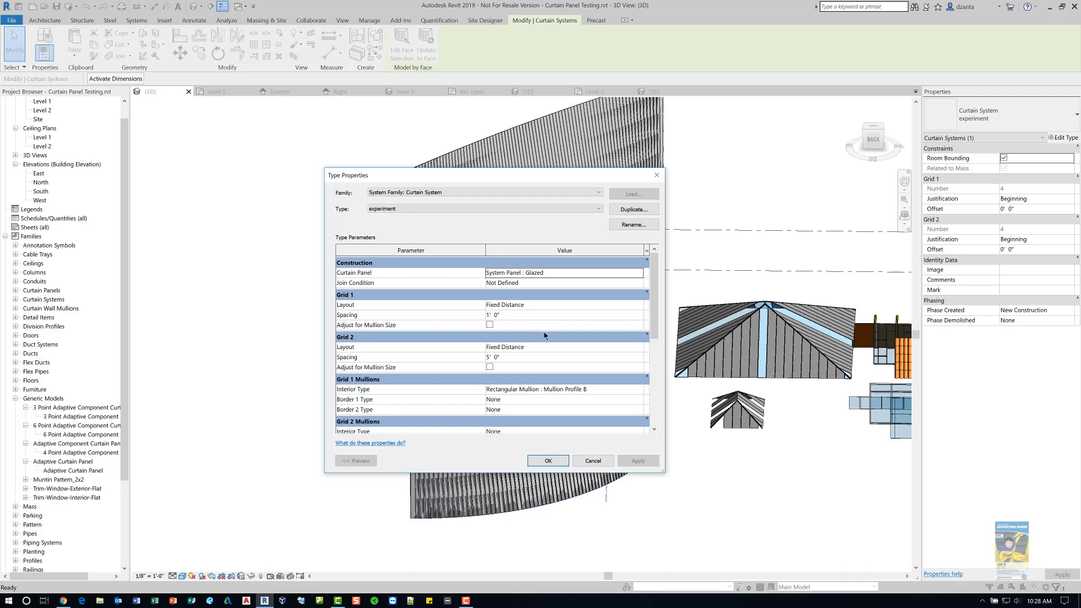
click(639, 348)
click(507, 357)
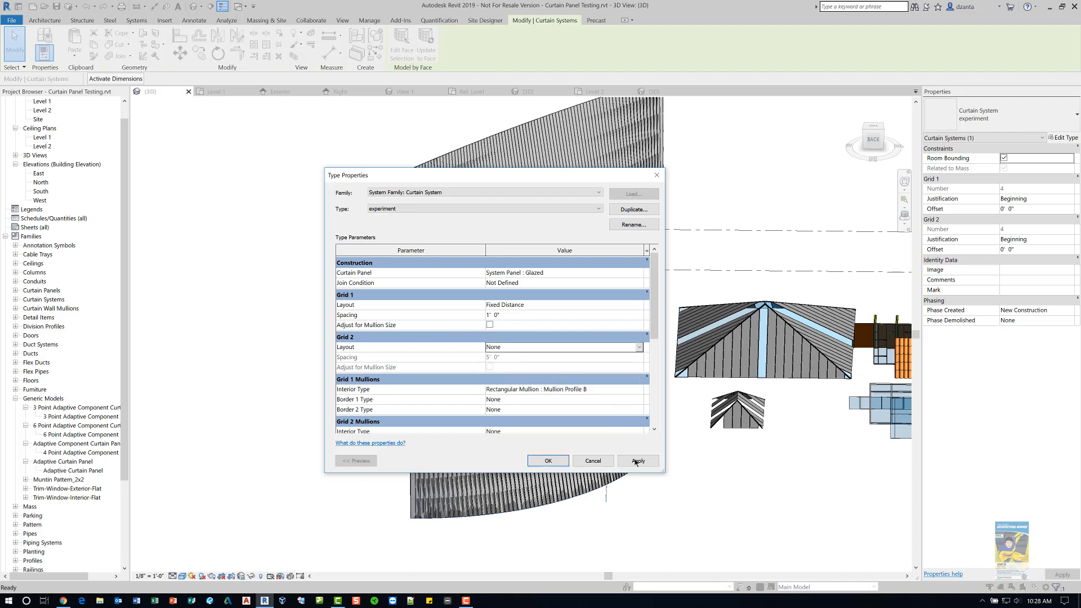
click(636, 462)
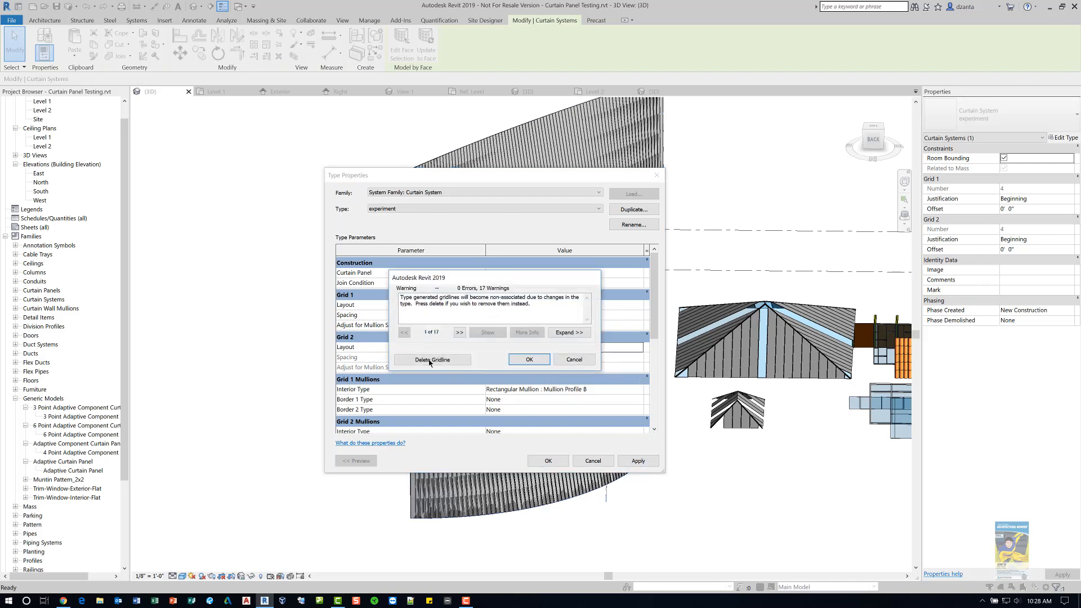
click(530, 359)
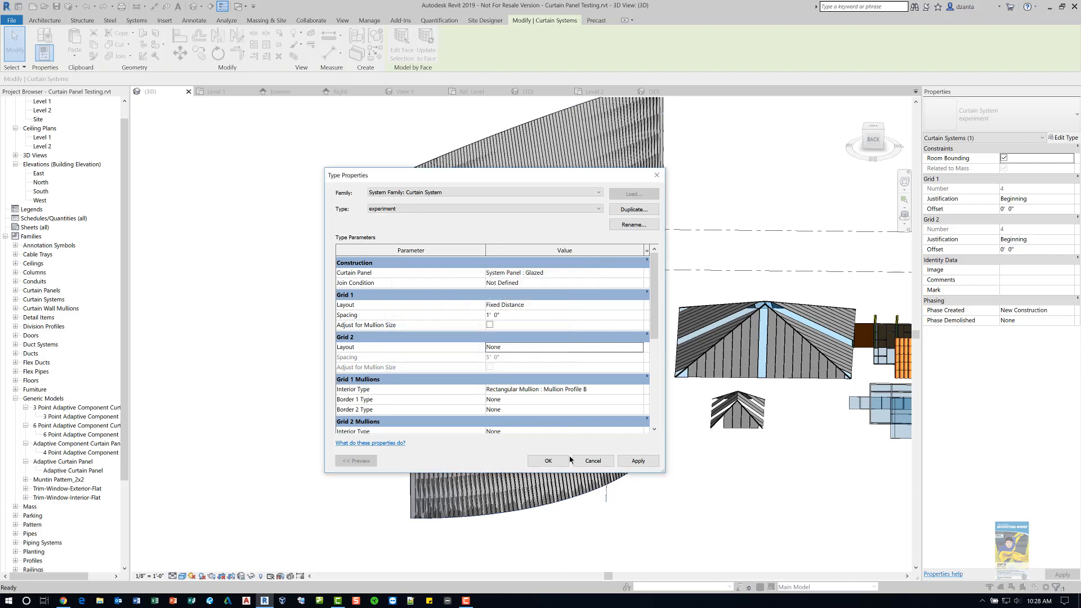
click(530, 360)
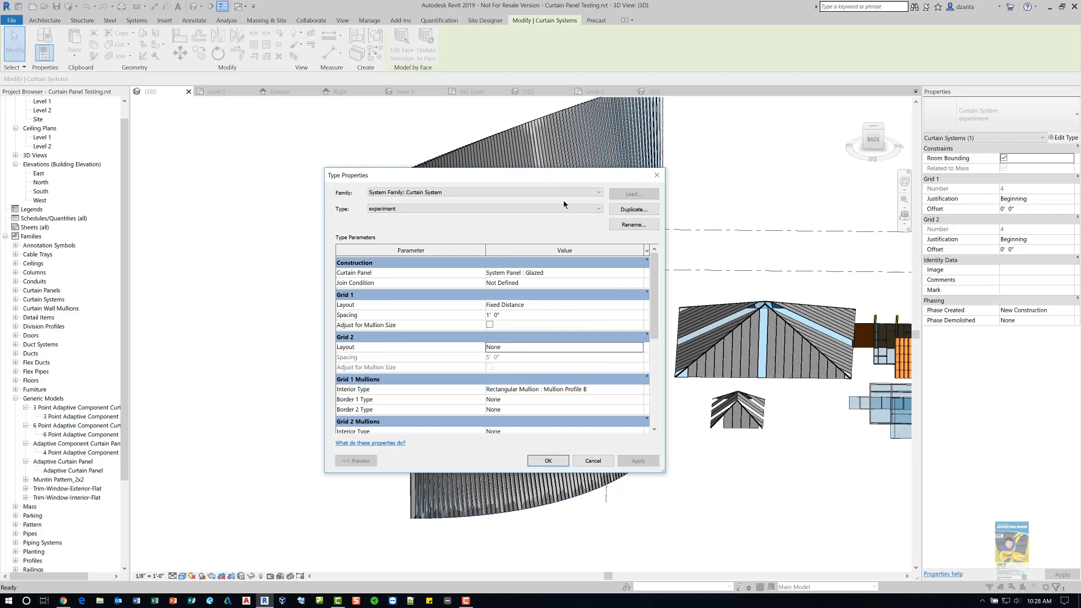
- Set the type's curtain panel to Empty System Panel : Empty and confirm the type properties
drag(550, 176, 643, 186)
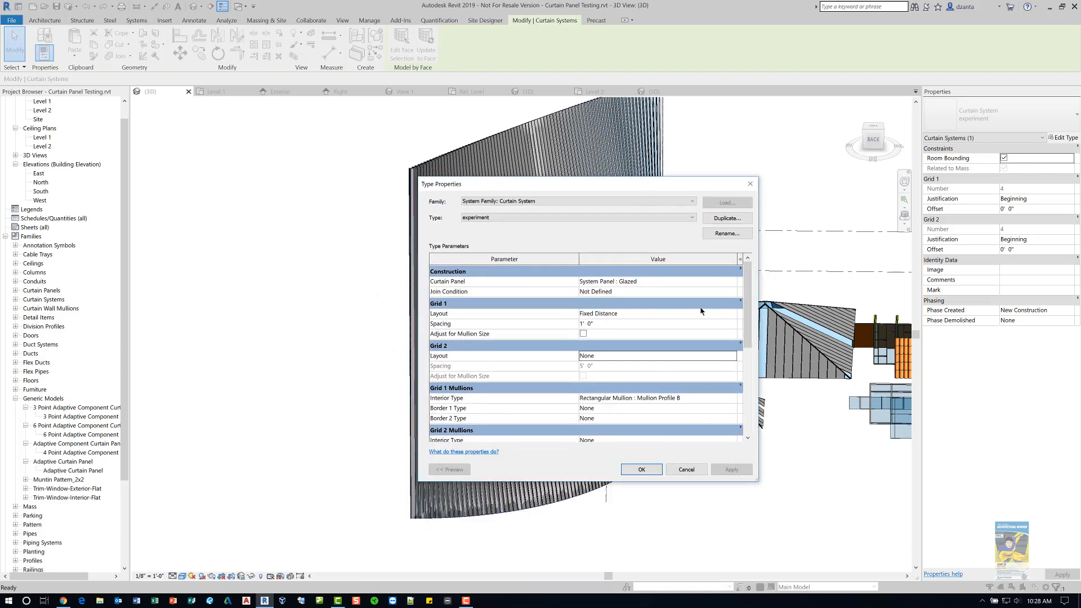
click(735, 282)
click(734, 282)
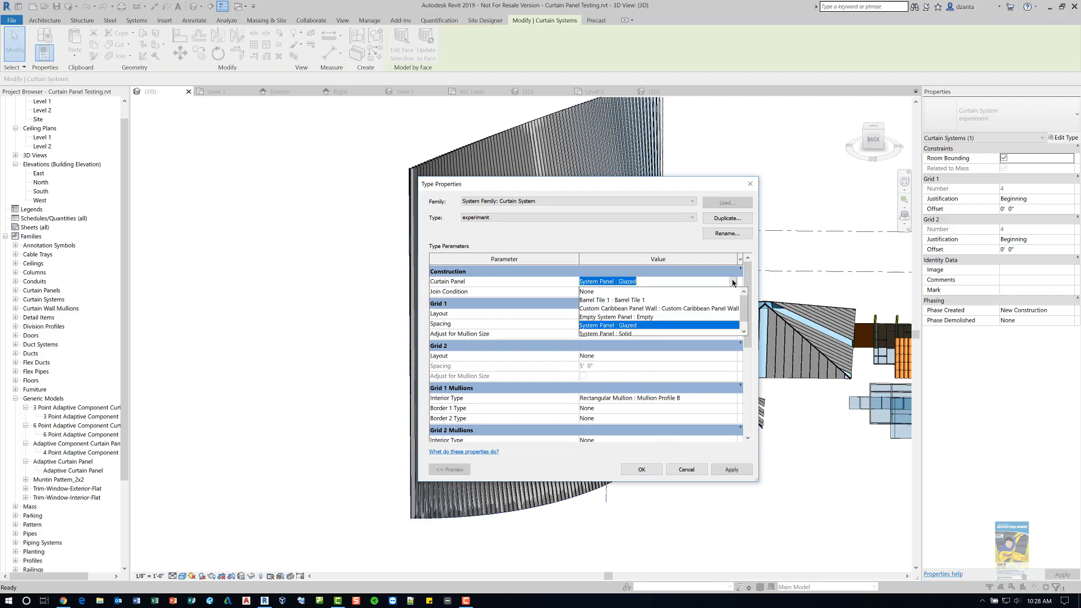
click(644, 317)
click(721, 473)
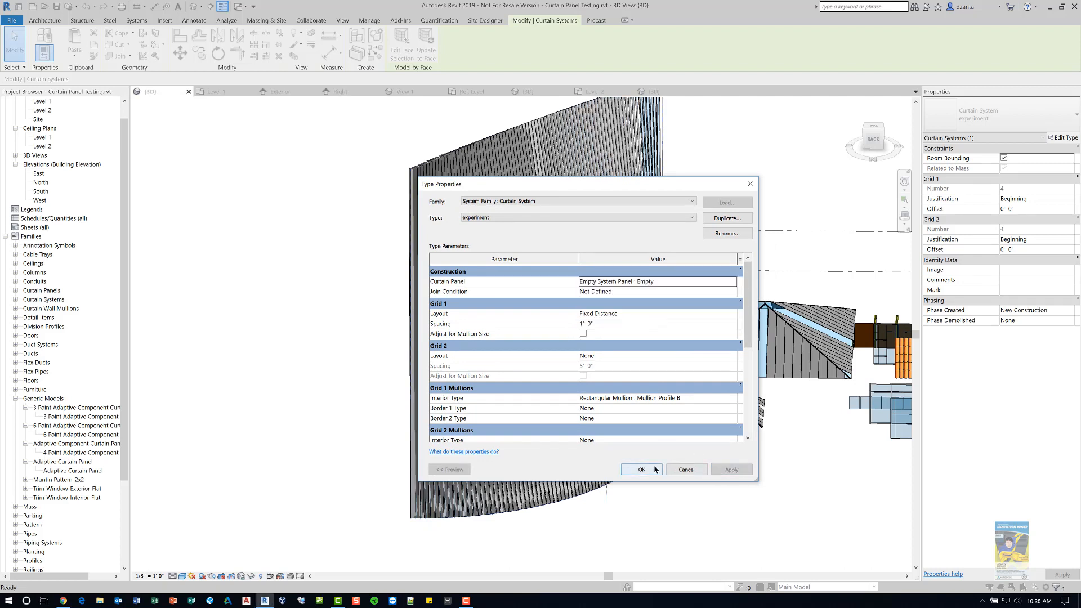
click(642, 470)
key(Escape)
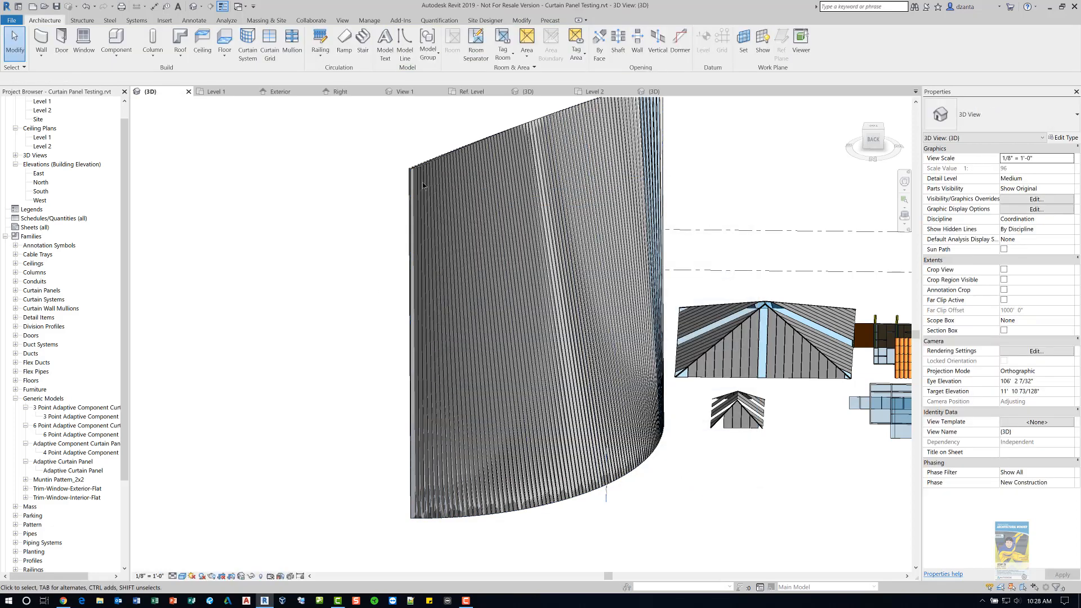
- Zoom, pan and orbit around the curtain system to examine the mullions without glazing panels
scroll(440, 151, up, 5)
click(440, 150)
shift+middle_drag(440, 151, 459, 360)
scroll(415, 311, up, 4)
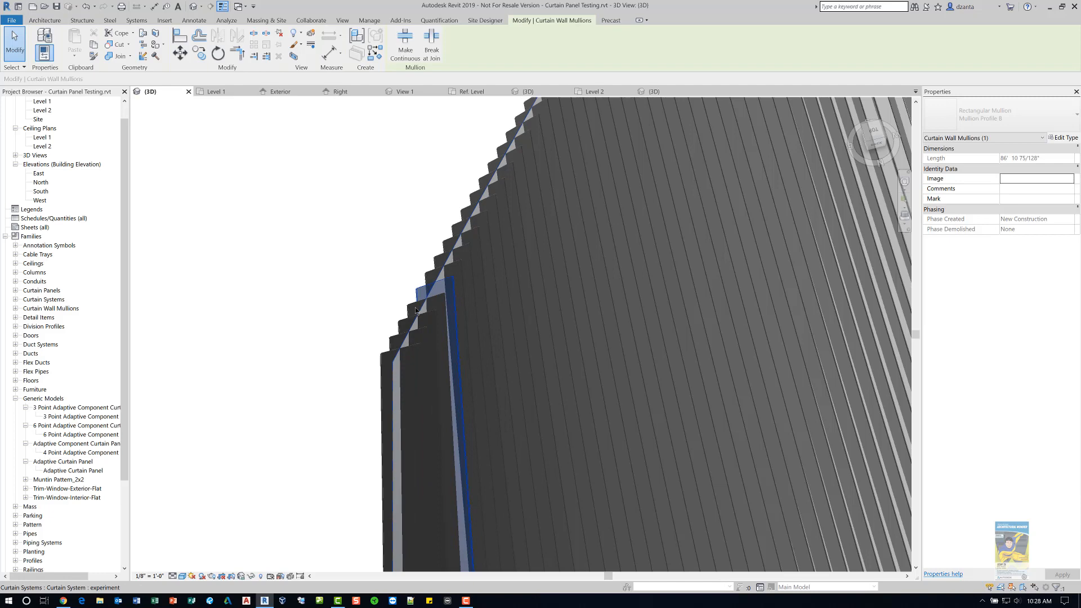
click(357, 312)
scroll(356, 312, down, 1)
scroll(356, 312, up, 8)
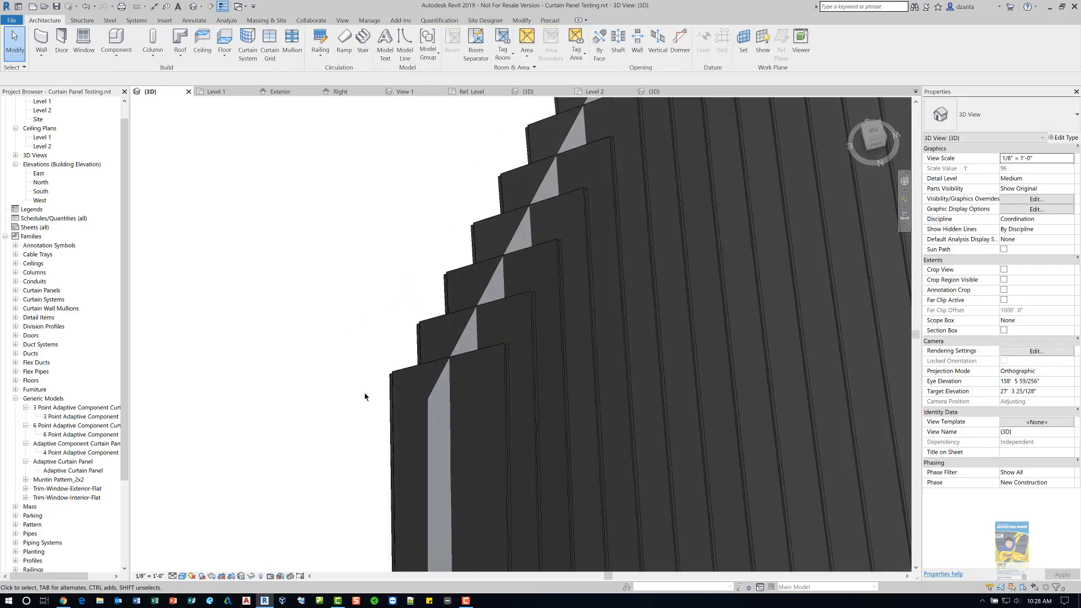
scroll(584, 296, down, 6)
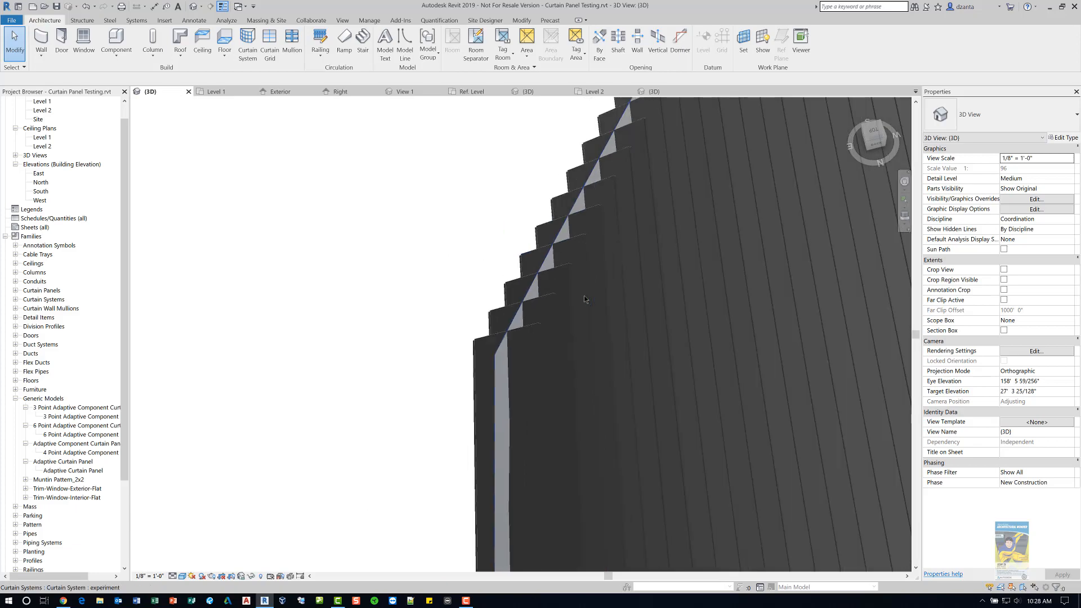
middle_drag(588, 300, 404, 323)
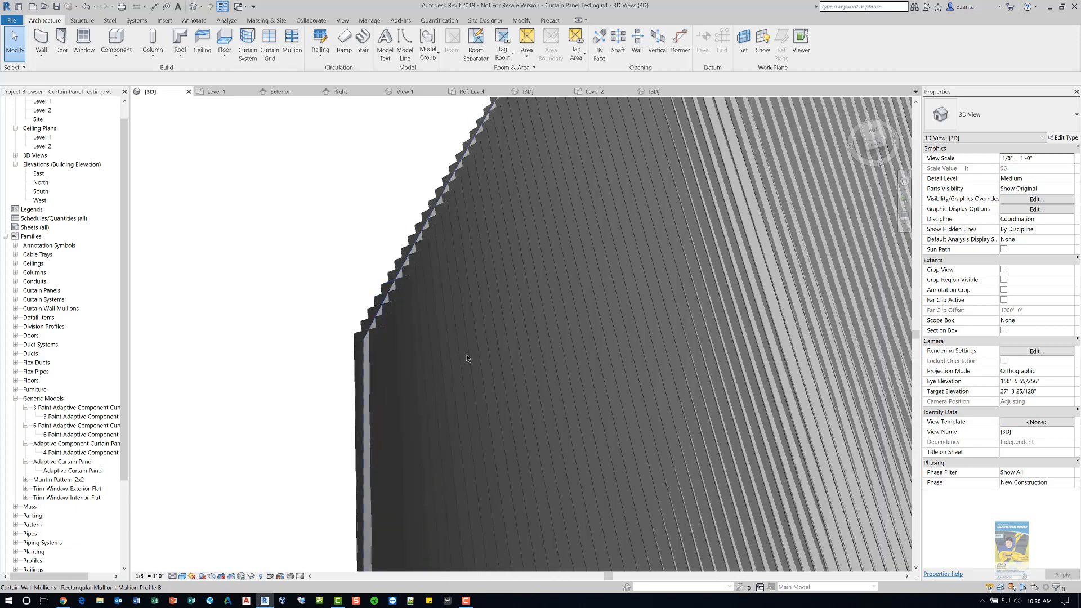
shift+middle_drag(466, 354, 562, 325)
scroll(358, 492, up, 5)
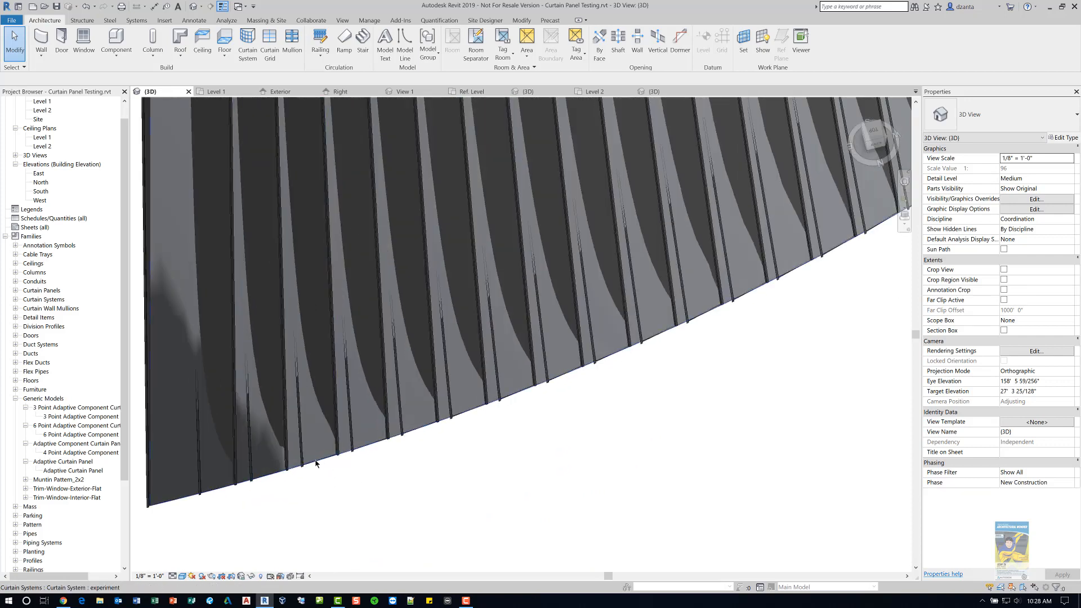
shift+middle_drag(300, 469, 501, 279)
scroll(498, 275, down, 3)
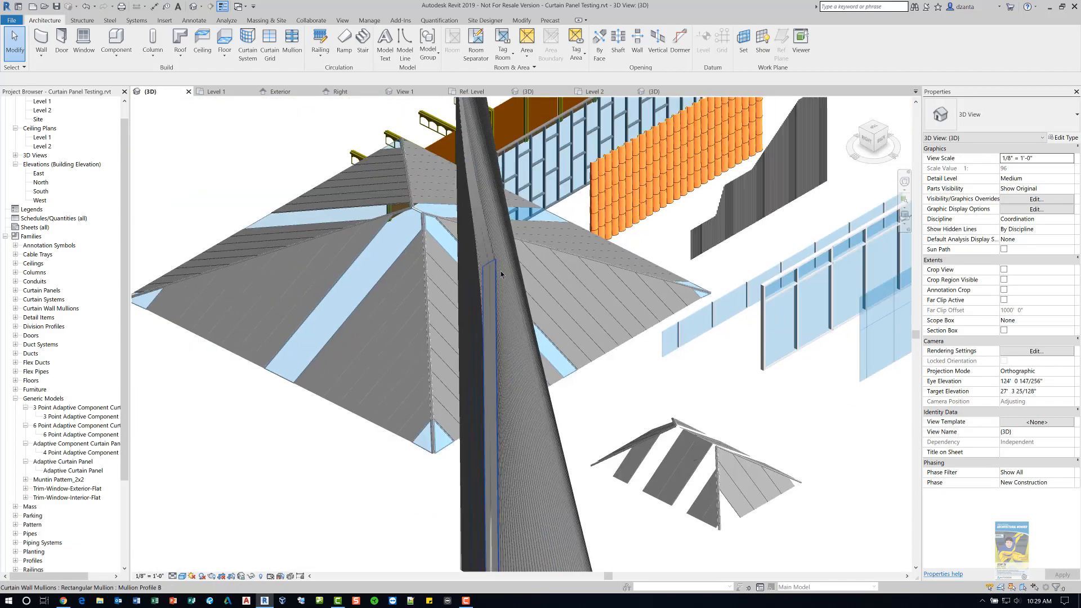
shift+middle_drag(621, 412, 492, 391)
scroll(492, 390, down, 3)
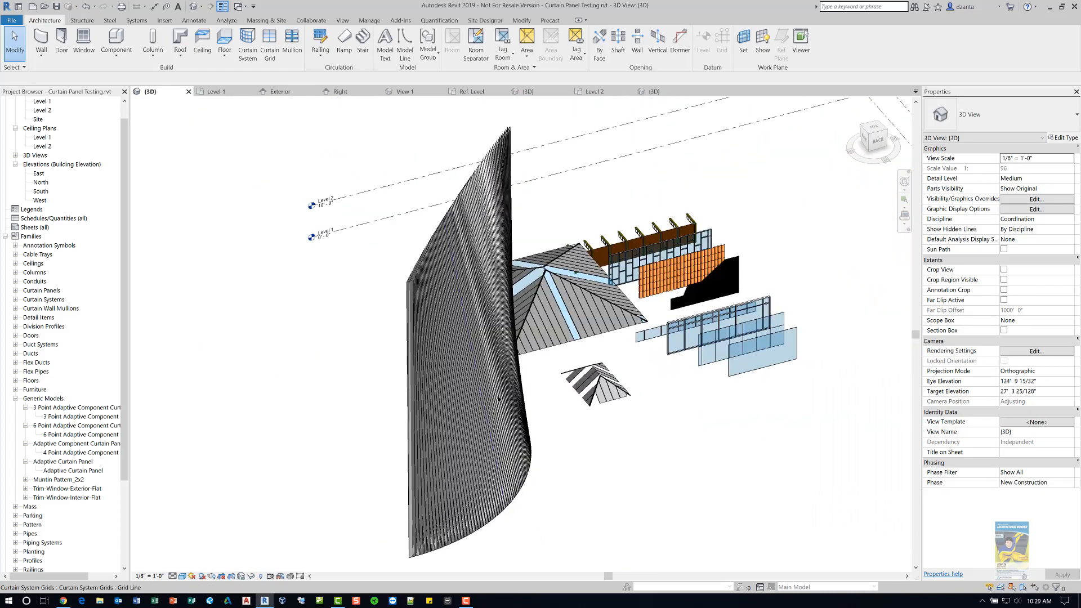
shift+middle_drag(548, 450, 597, 488)
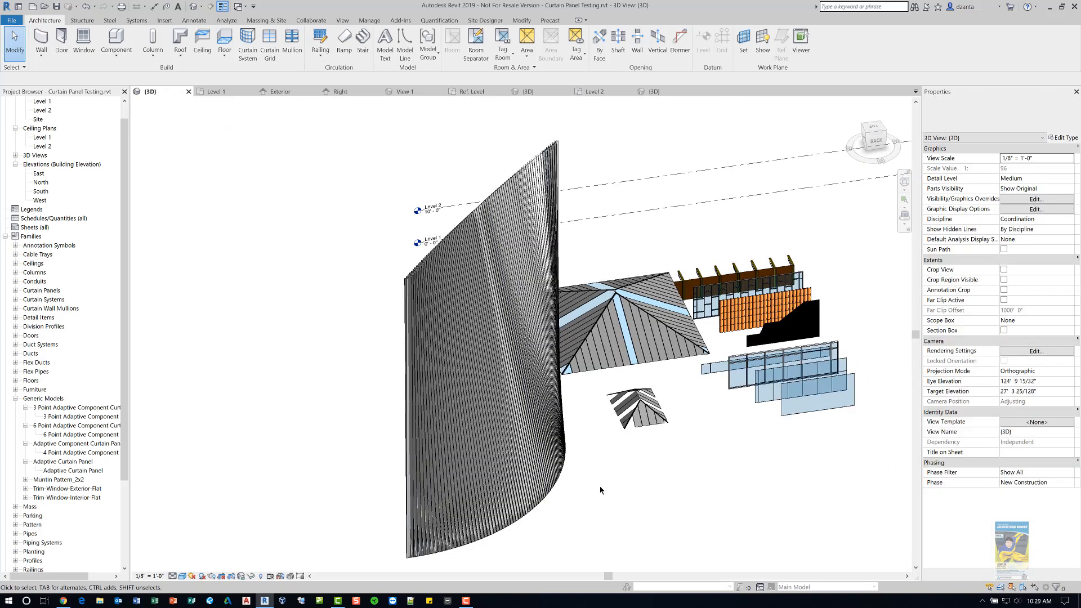
- Select the curtain system and set its type's Grid 1 interior mullions to None
key(Tab)
click(554, 496)
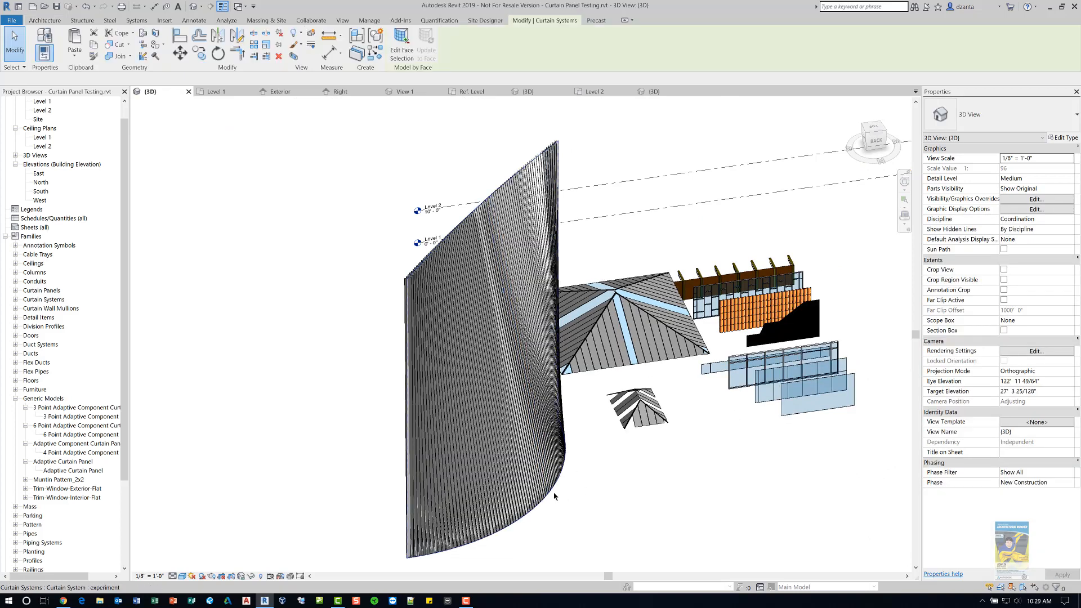
click(1063, 137)
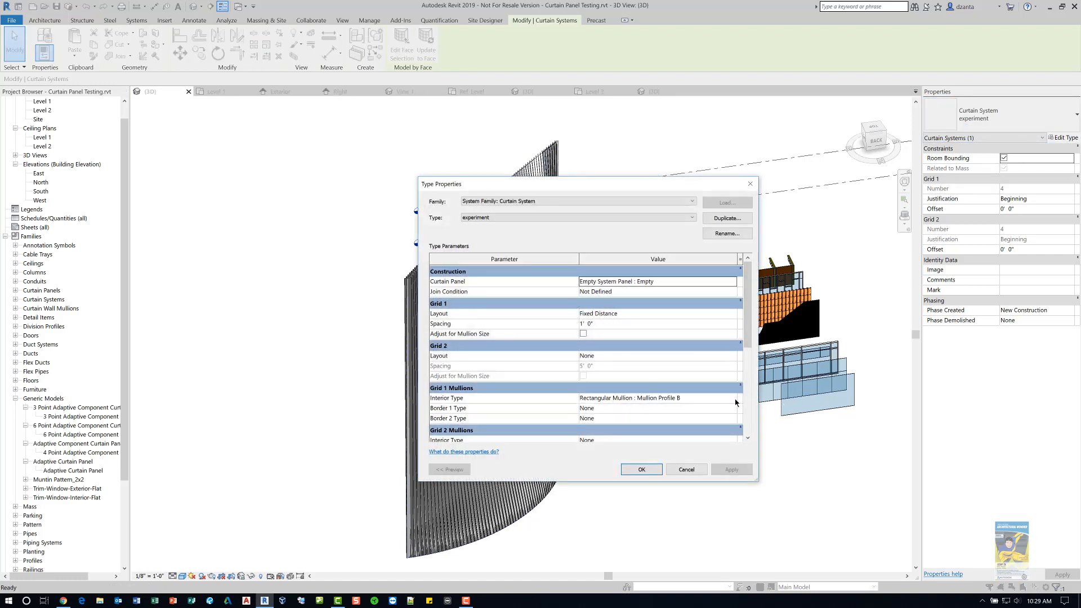
click(733, 399)
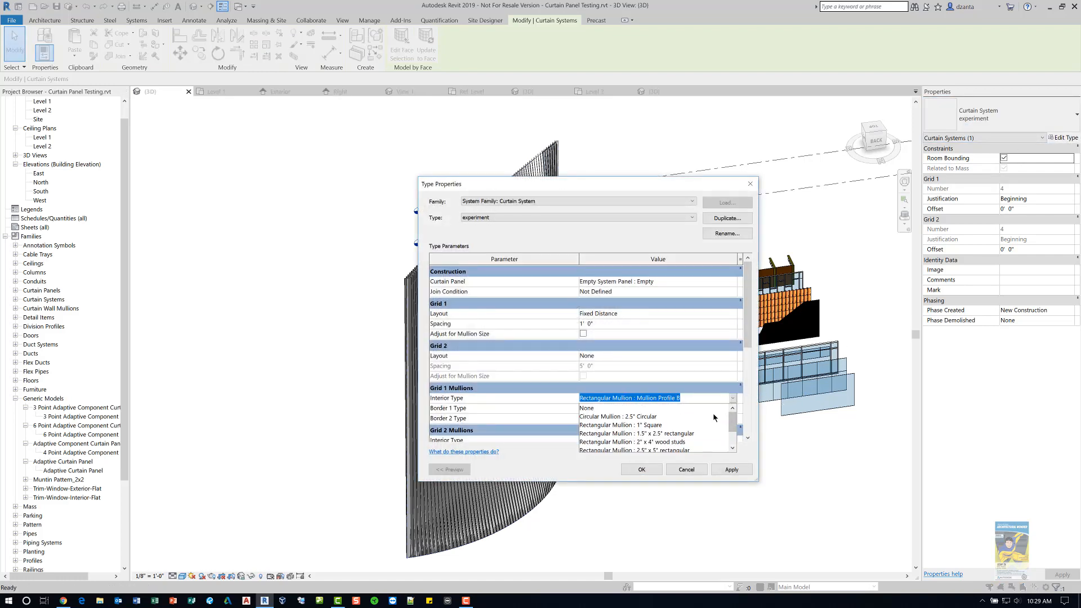
click(694, 408)
- Set the curtain panel back to System Panel : Glazed and apply the type changes
click(733, 281)
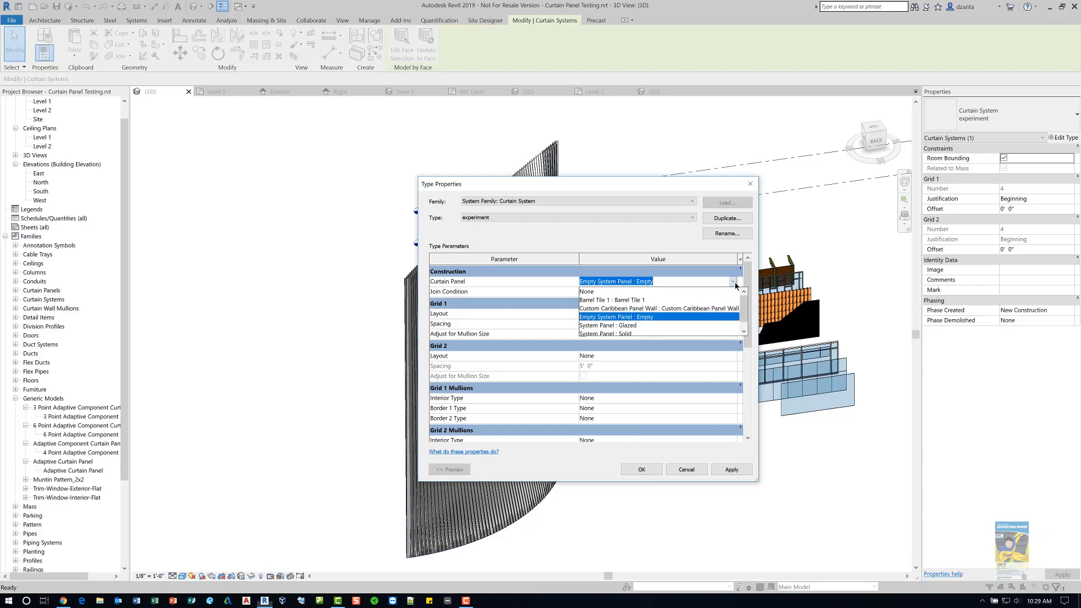
click(617, 331)
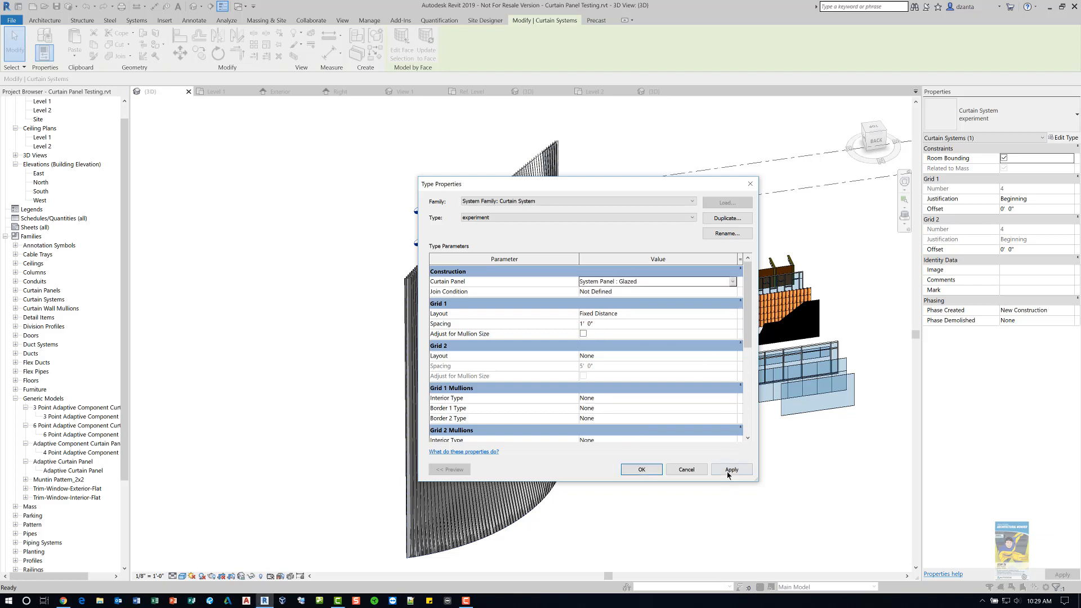
click(729, 470)
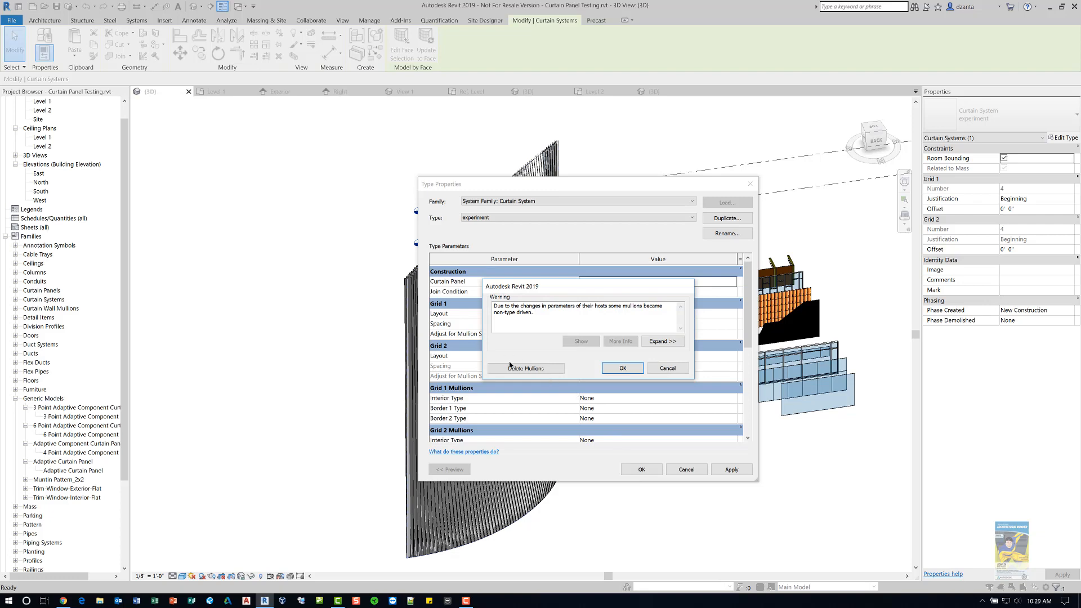
click(619, 367)
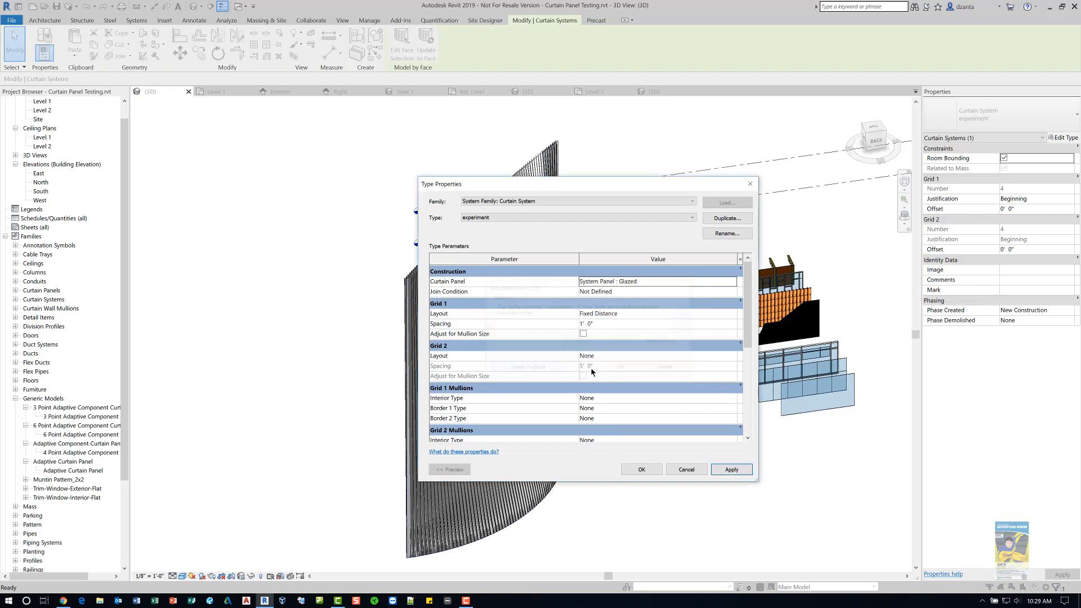
- Confirm the type properties, clear the selection, and zoom and orbit around the model to review the curtain systems and walls
click(641, 469)
key(Escape)
scroll(421, 303, up, 2)
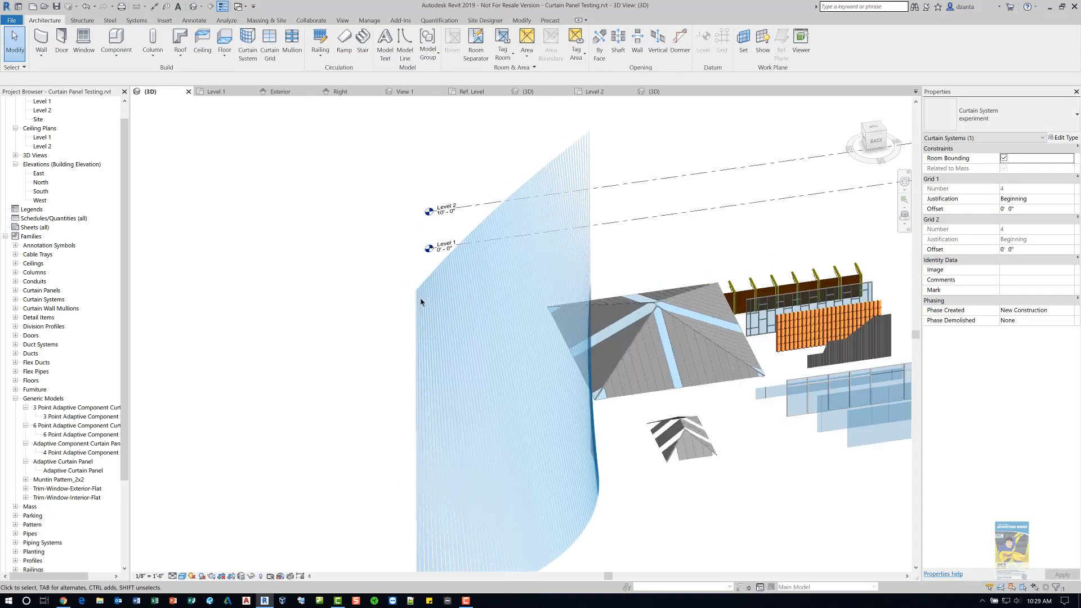
scroll(421, 302, up, 5)
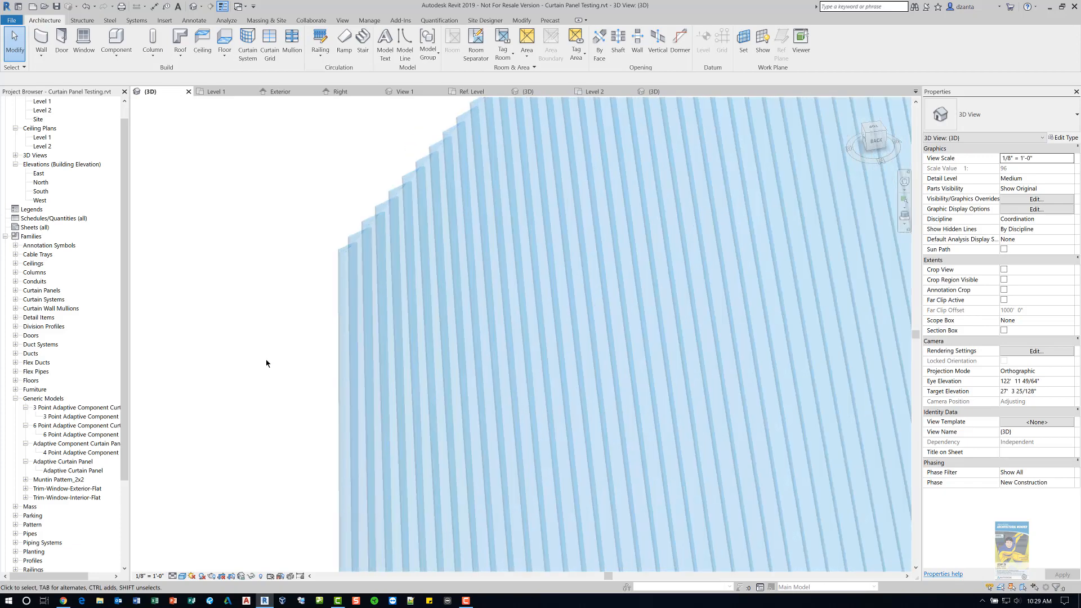
scroll(279, 341, down, 6)
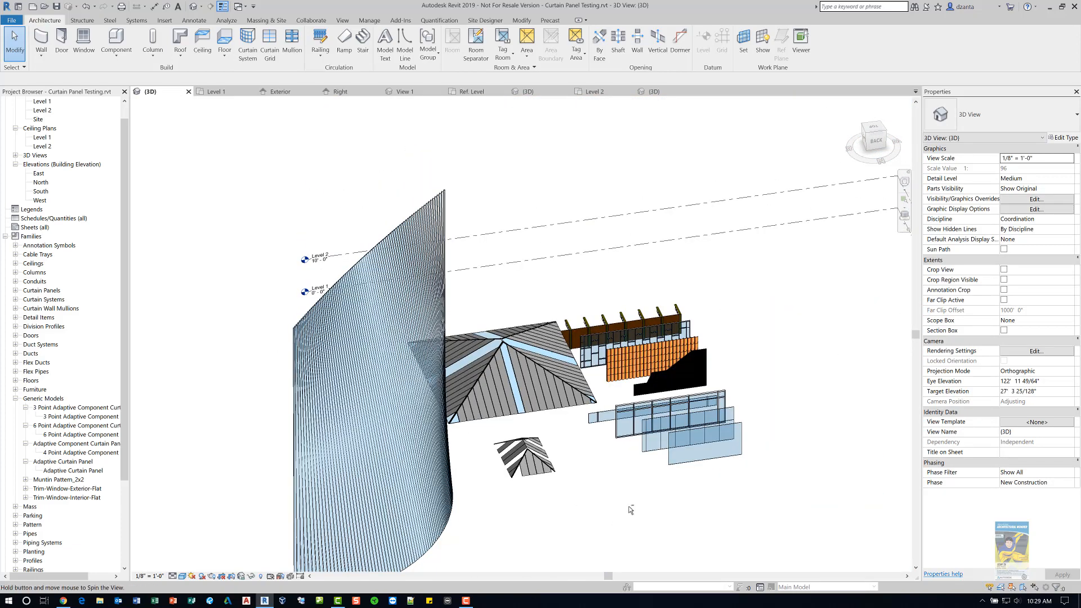
shift+middle_drag(637, 509, 614, 312)
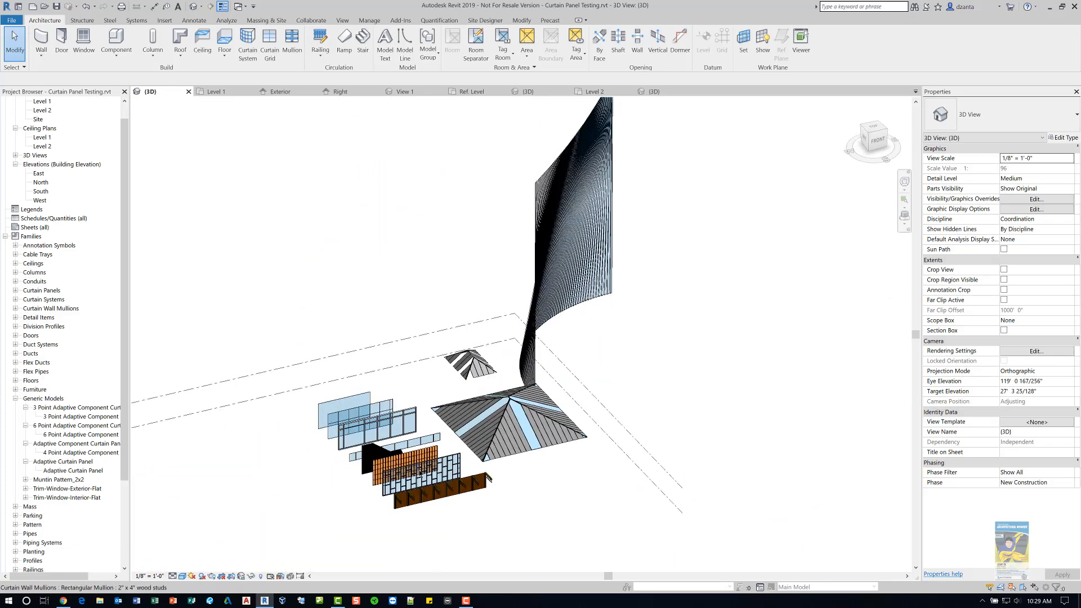
scroll(406, 483, up, 3)
middle_drag(543, 445, 579, 364)
scroll(579, 364, up, 5)
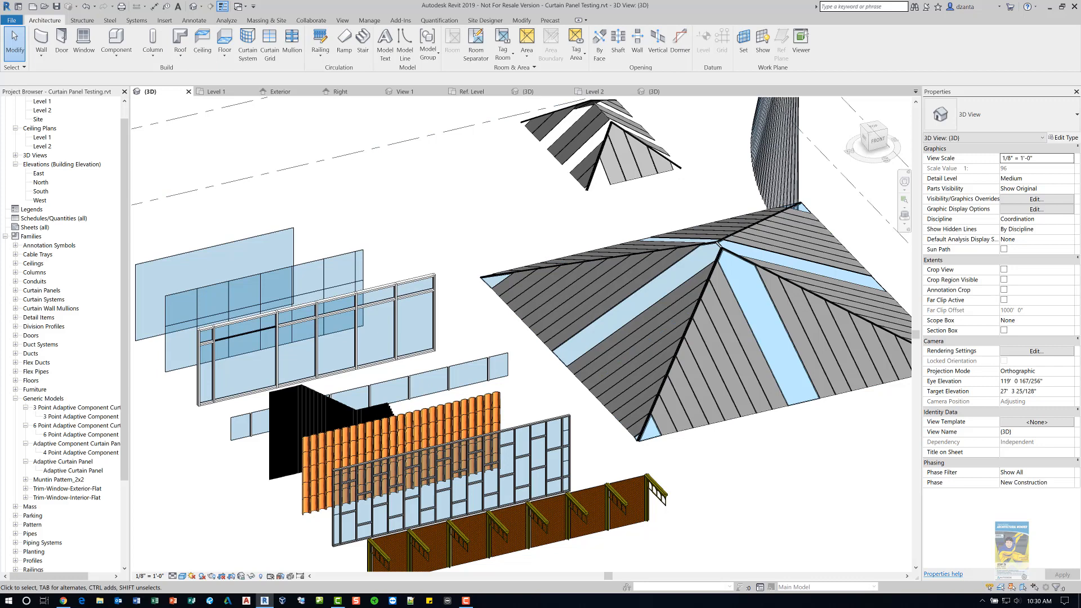
- Switch to the web browser and read the Autodesk Admin Community article '7 Methods to Create Crazy Walls in Revit'
drag(0, 79, 406, 2)
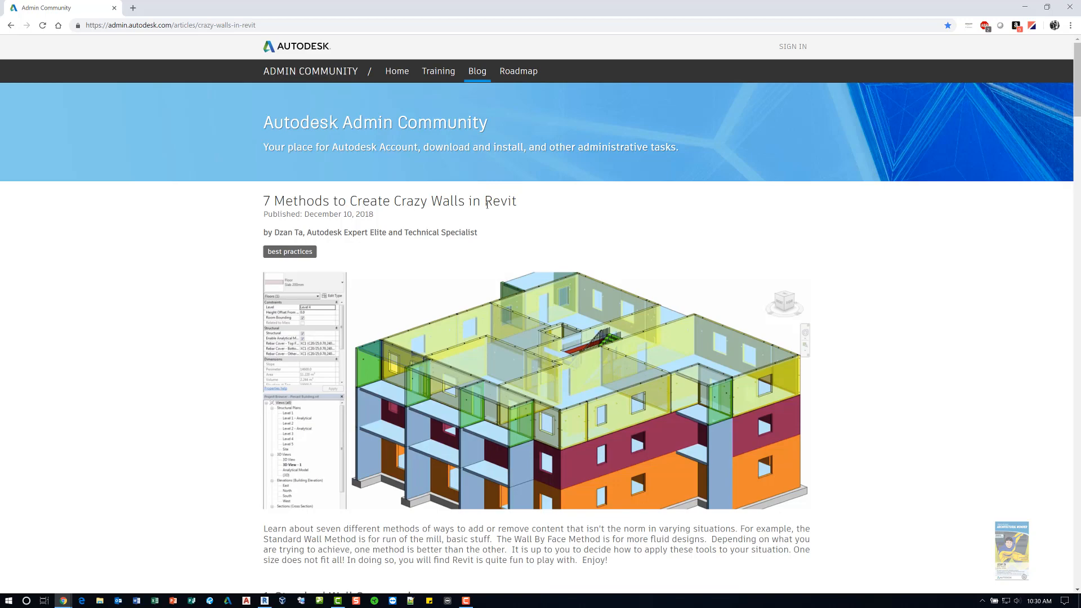
scroll(529, 360, down, 7)
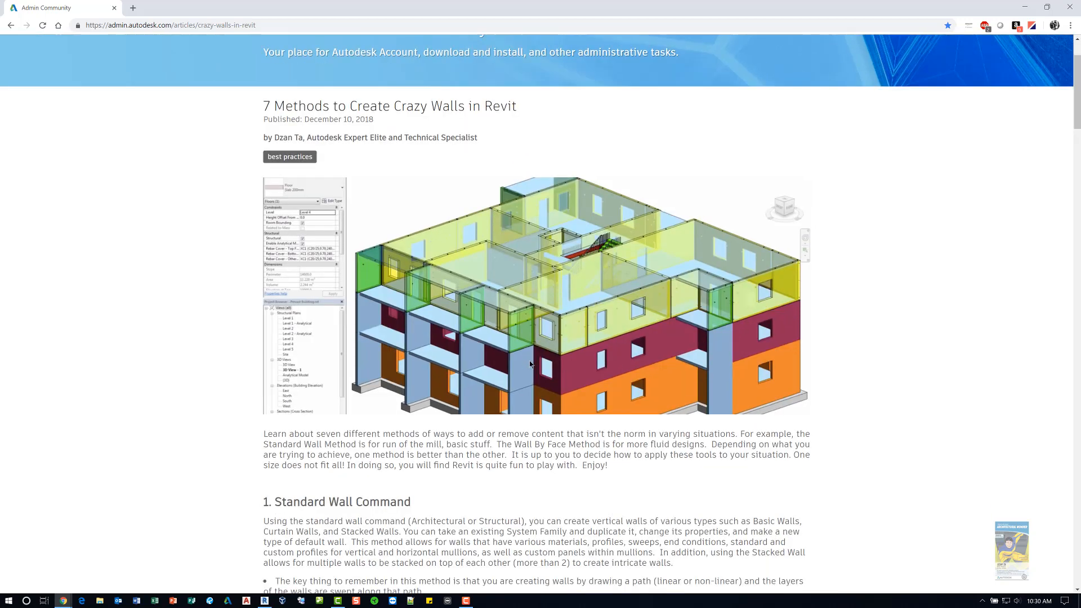
scroll(532, 364, down, 7)
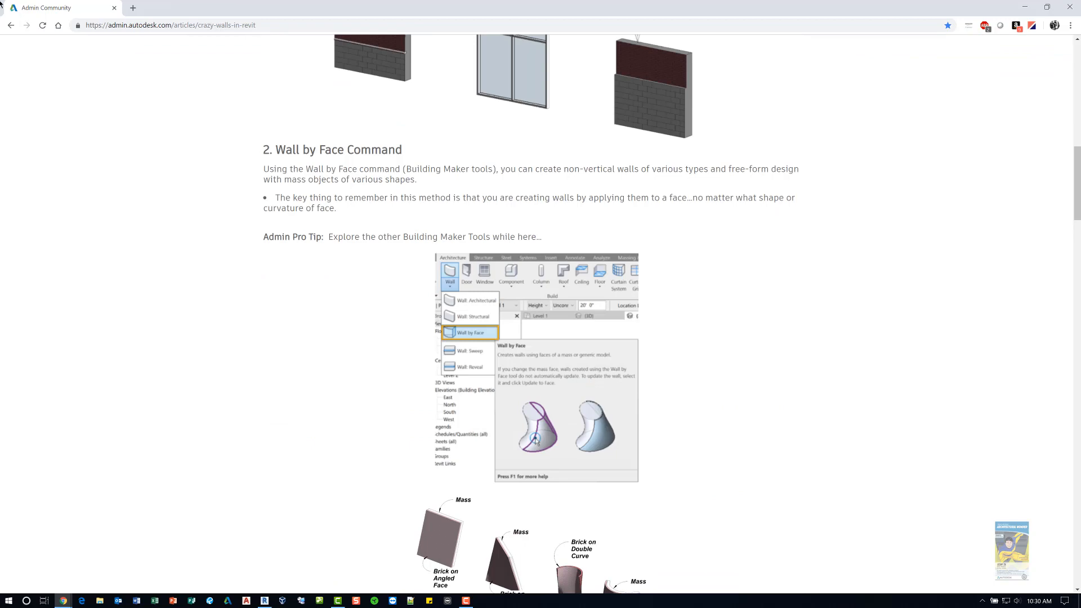
- Open the 'Revit Walls - An Alternative Approach to Design and Creation' PDF and scroll through its wall creation methods
drag(0, 126, 470, 2)
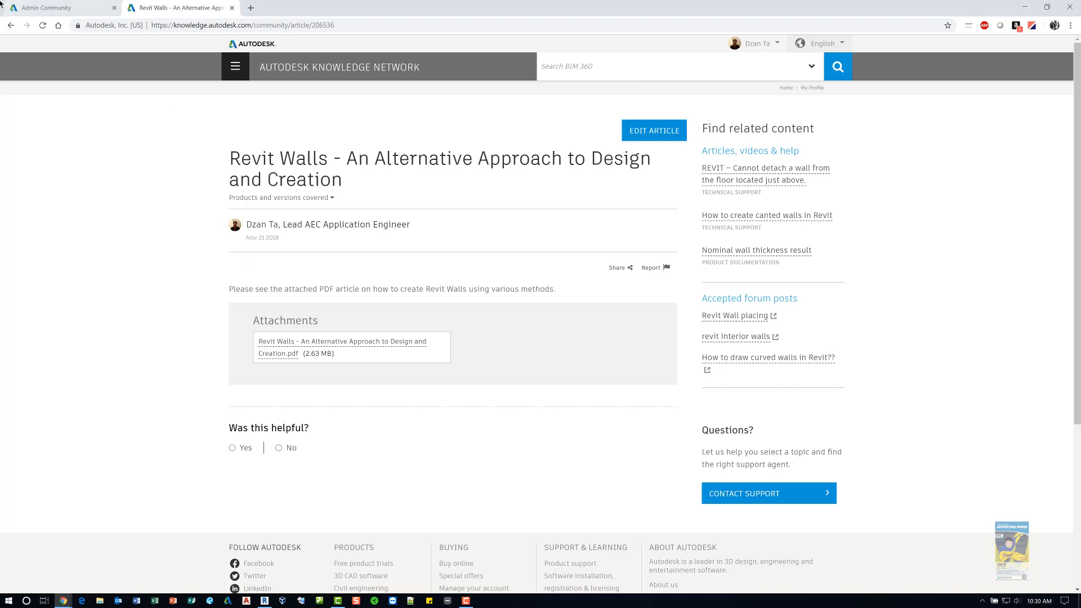
drag(0, 76, 529, 7)
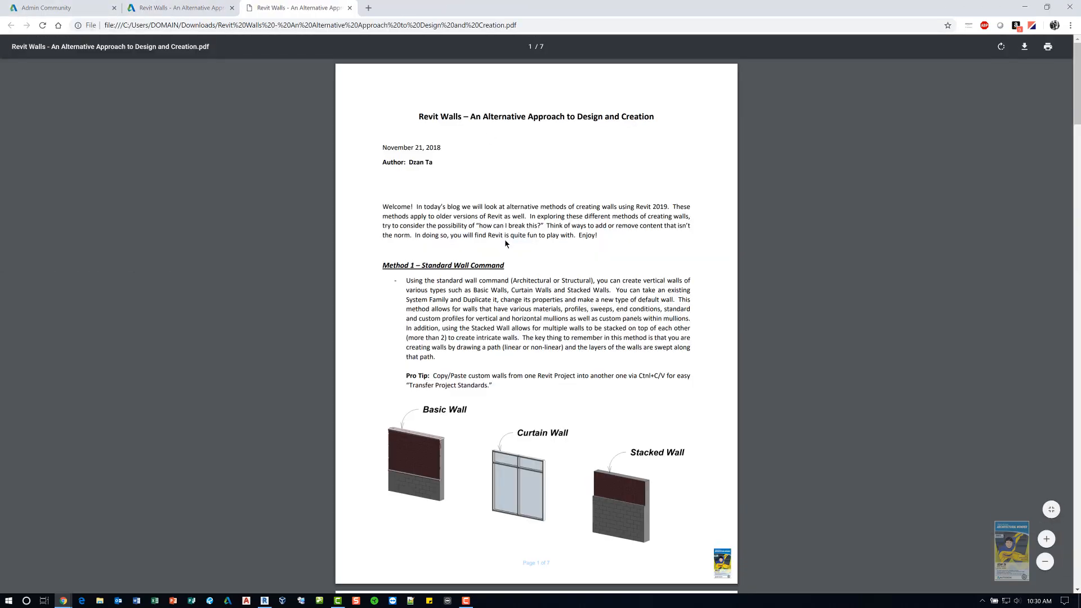
scroll(505, 244, down, 3)
scroll(516, 263, down, 6)
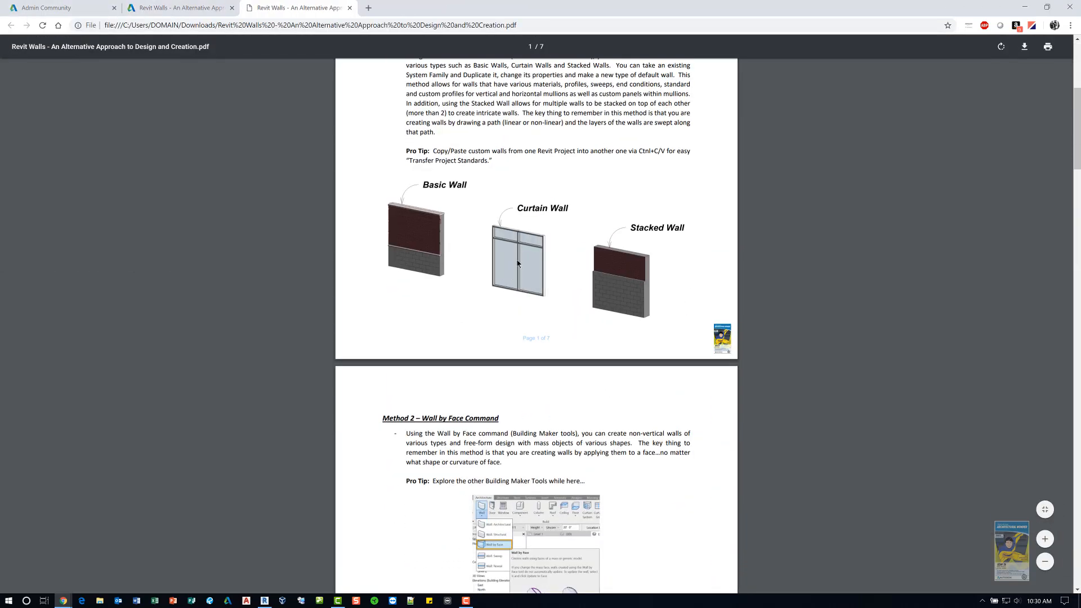
scroll(518, 264, down, 7)
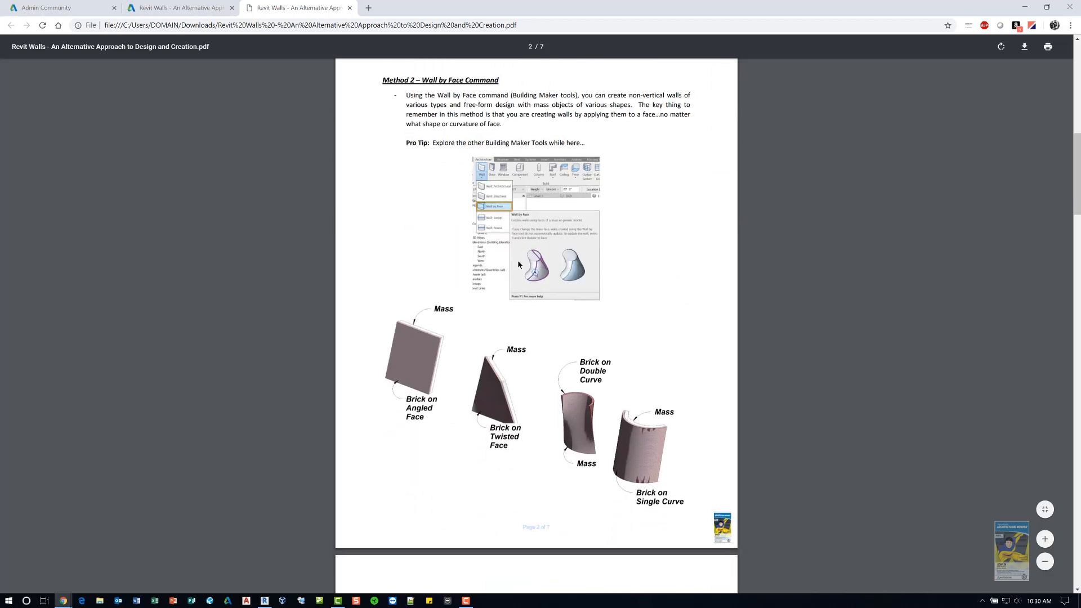
scroll(520, 270, down, 7)
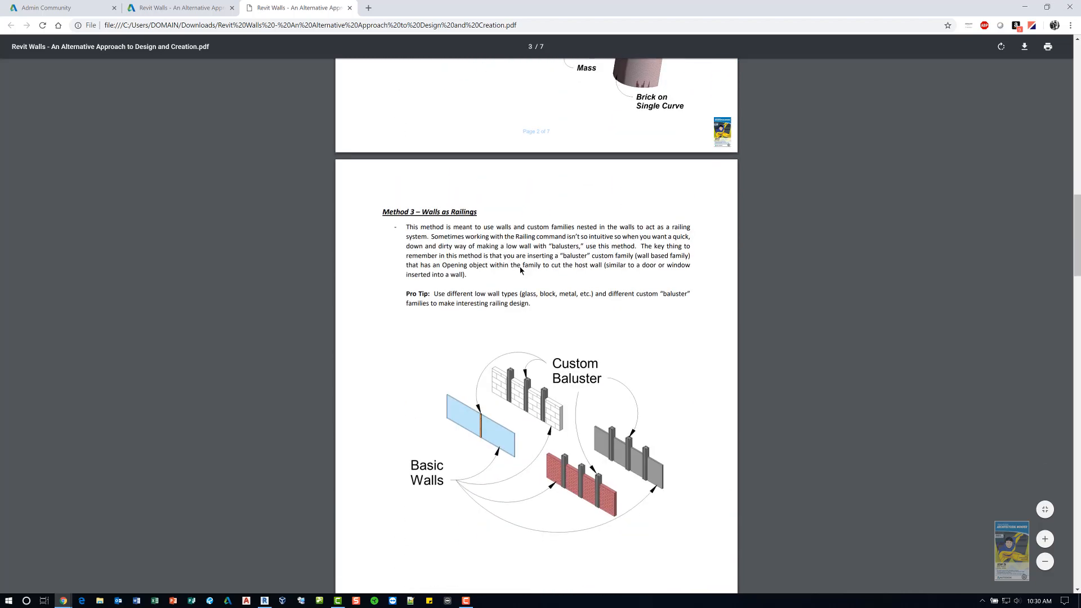
scroll(521, 272, down, 6)
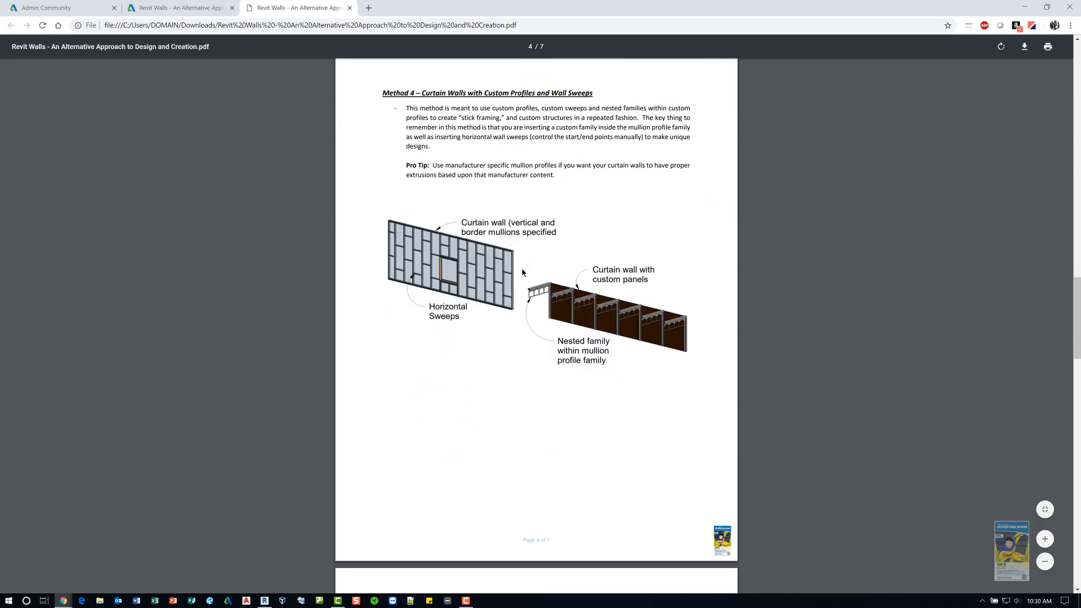
scroll(522, 269, down, 4)
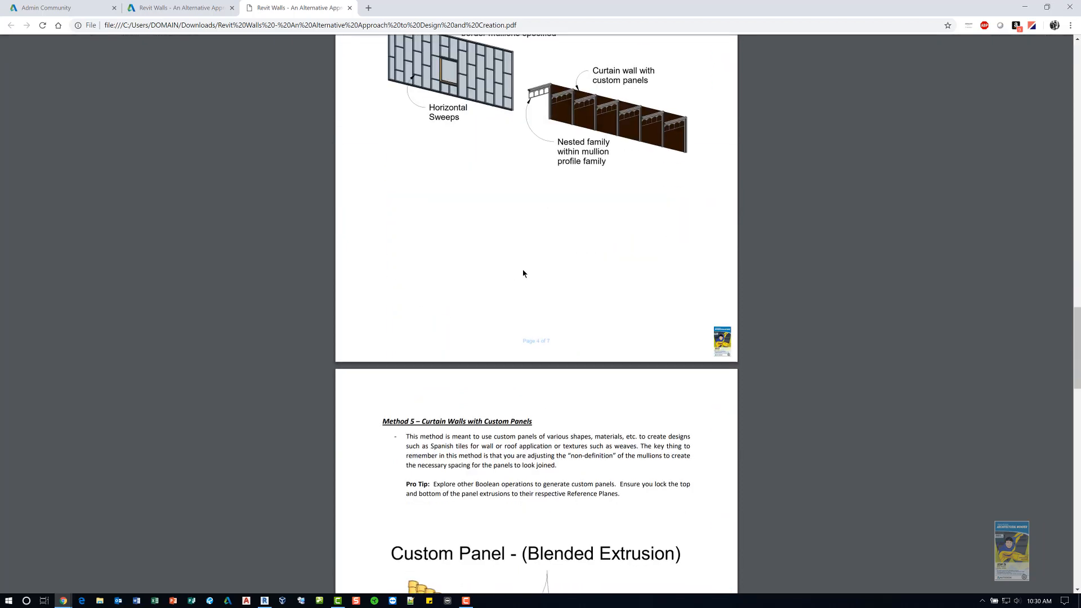
scroll(523, 274, down, 7)
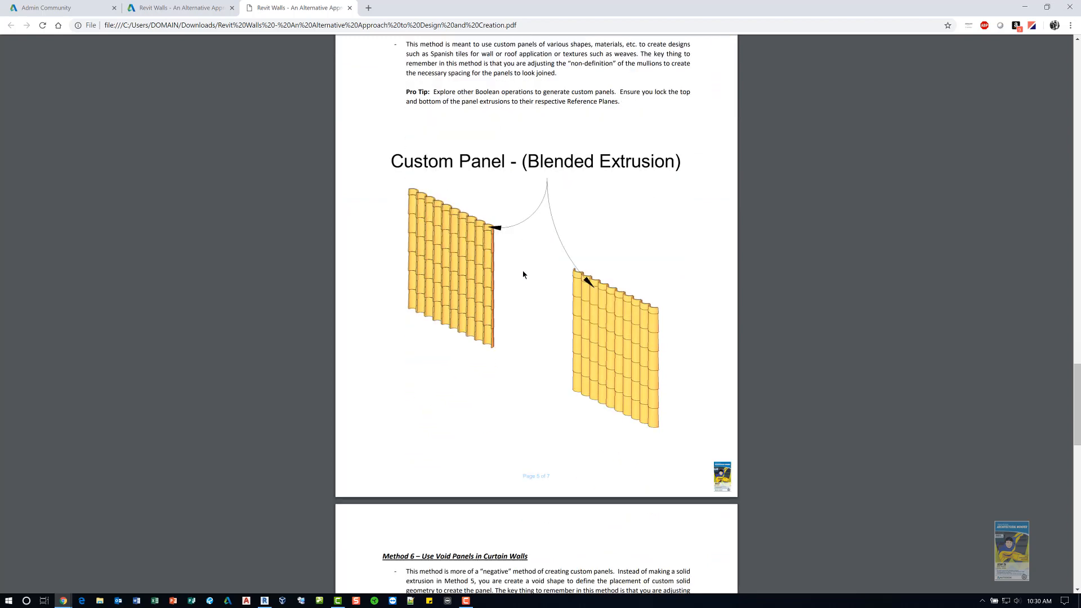